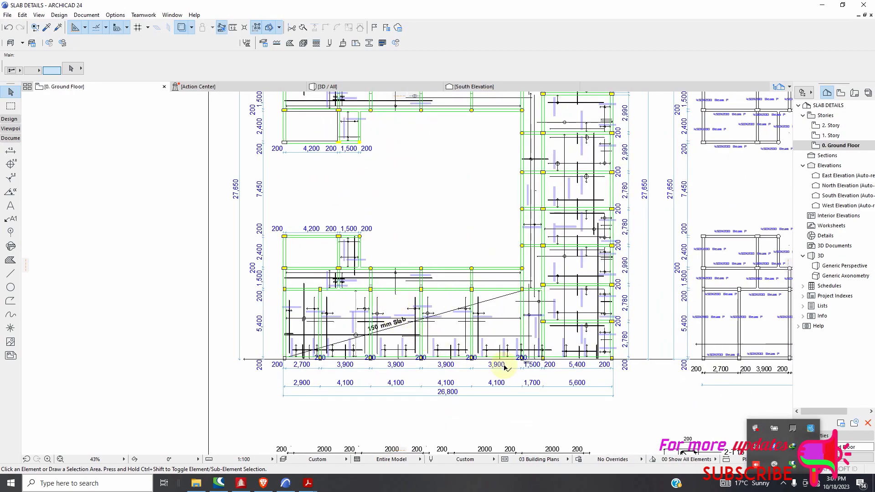
Step: Examine the slab reinforcement bars, range arrows and labels around the upper 150 mm slab of the framed ground-floor plan
{"action": "scroll", "coordinate": [415, 319], "scroll_direction": "down", "scroll_amount": 3}
{"action": "scroll", "coordinate": [391, 191], "scroll_direction": "up", "scroll_amount": 8}
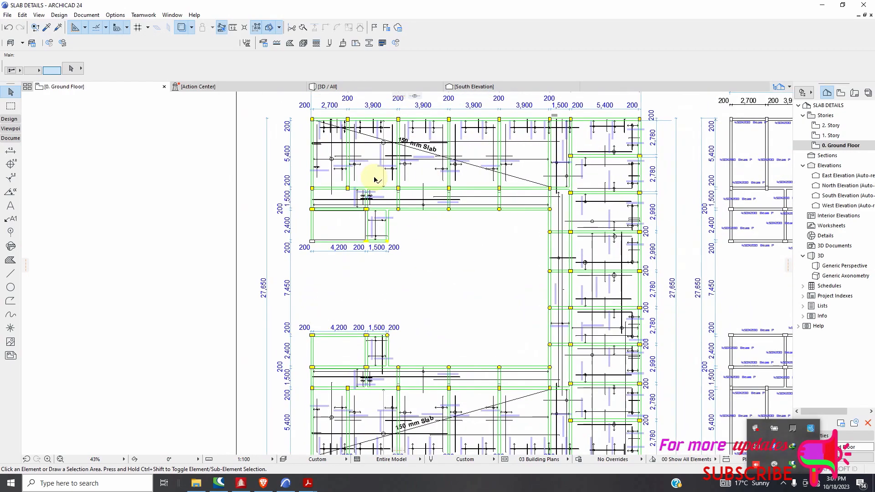
{"action": "scroll", "coordinate": [395, 186], "scroll_direction": "down", "scroll_amount": 4}
{"action": "scroll", "coordinate": [387, 185], "scroll_direction": "up", "scroll_amount": 2}
{"action": "scroll", "coordinate": [384, 183], "scroll_direction": "up", "scroll_amount": 7}
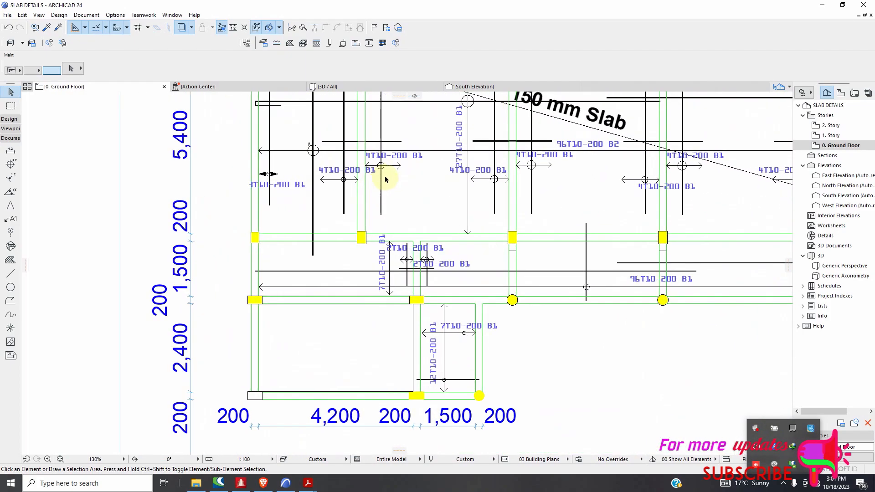
{"action": "scroll", "coordinate": [412, 159], "scroll_direction": "up", "scroll_amount": 1}
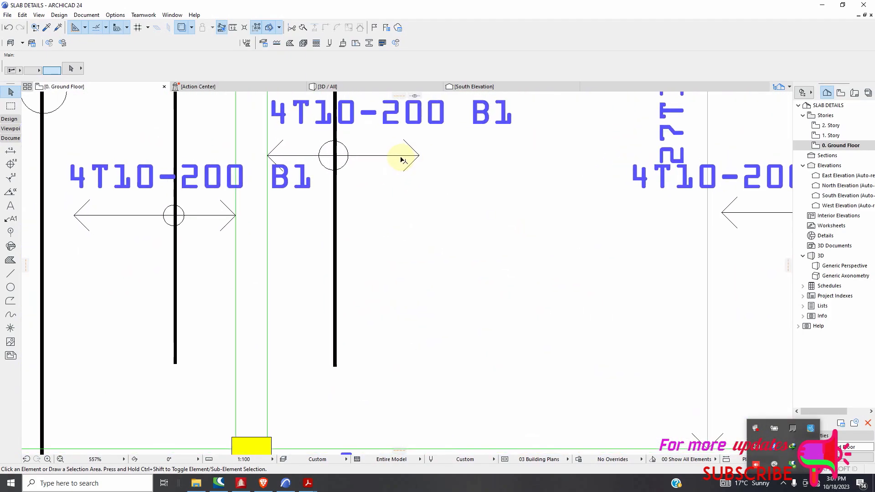
{"action": "scroll", "coordinate": [390, 160], "scroll_direction": "down", "scroll_amount": 17}
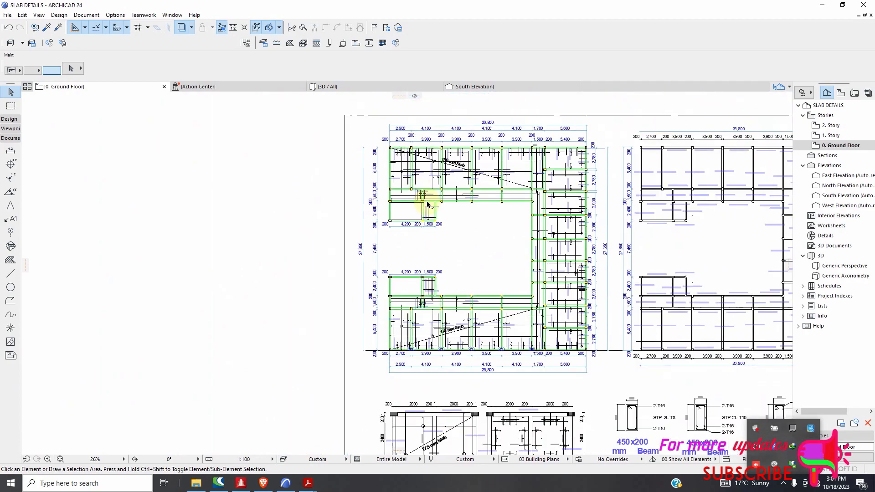
Step: Examine the separate house slab plan's reinforcement, comparing its filled range arrowheads and bar labels such as 17T10-16-200B2 and 16T10-04-200B1
{"action": "scroll", "coordinate": [424, 239], "scroll_direction": "down", "scroll_amount": 3}
{"action": "scroll", "coordinate": [328, 358], "scroll_direction": "up", "scroll_amount": 9}
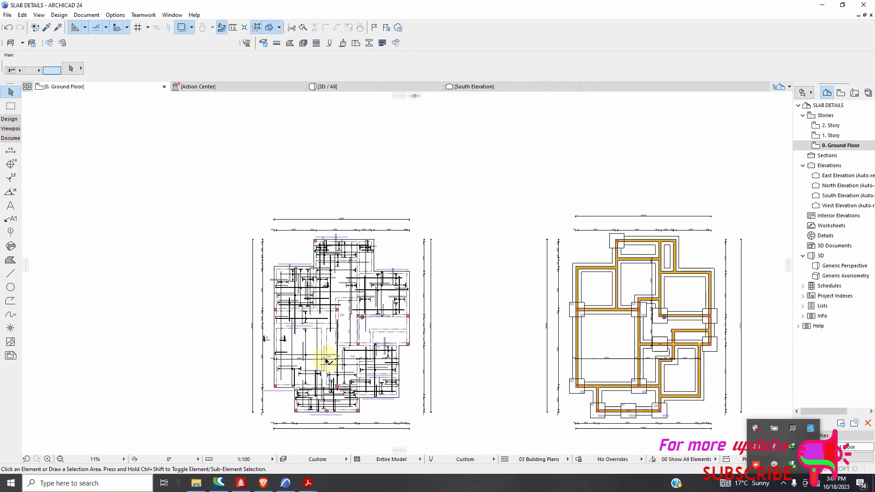
{"action": "scroll", "coordinate": [357, 296], "scroll_direction": "up", "scroll_amount": 7}
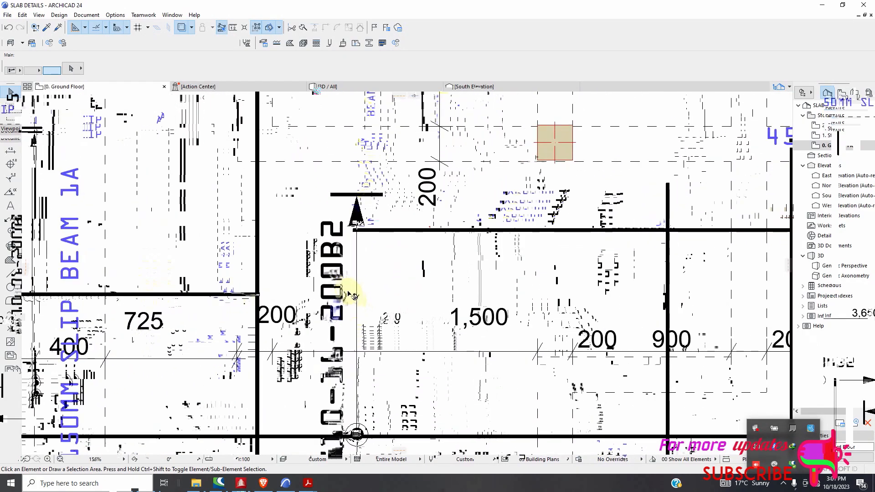
{"action": "scroll", "coordinate": [354, 301], "scroll_direction": "down", "scroll_amount": 3}
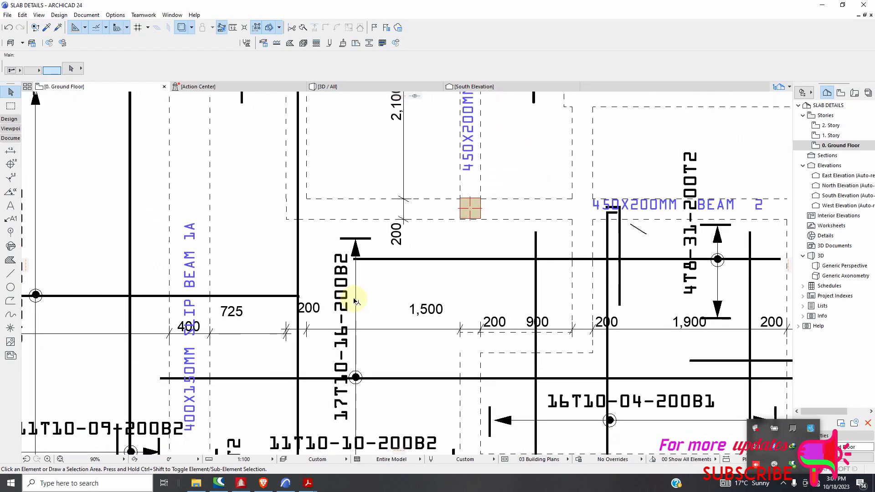
{"action": "scroll", "coordinate": [358, 301], "scroll_direction": "up", "scroll_amount": 3}
{"action": "scroll", "coordinate": [357, 299], "scroll_direction": "down", "scroll_amount": 8}
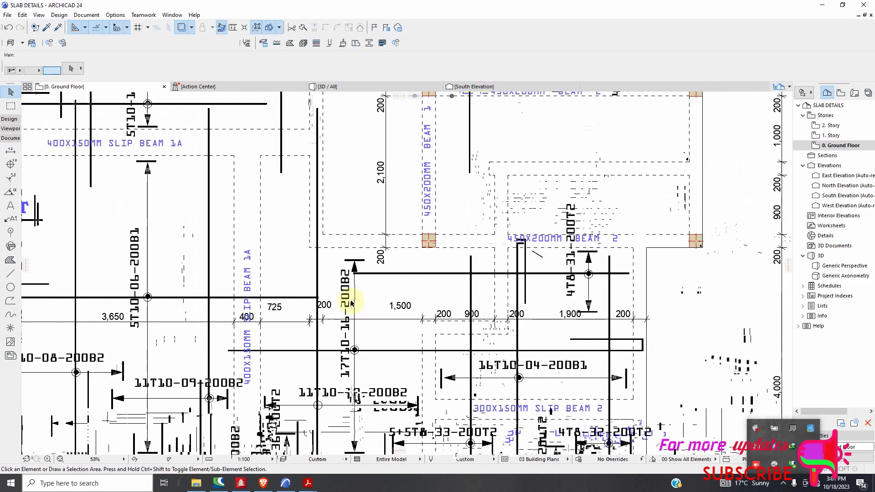
{"action": "scroll", "coordinate": [469, 374], "scroll_direction": "up", "scroll_amount": 4}
{"action": "scroll", "coordinate": [479, 336], "scroll_direction": "down", "scroll_amount": 5}
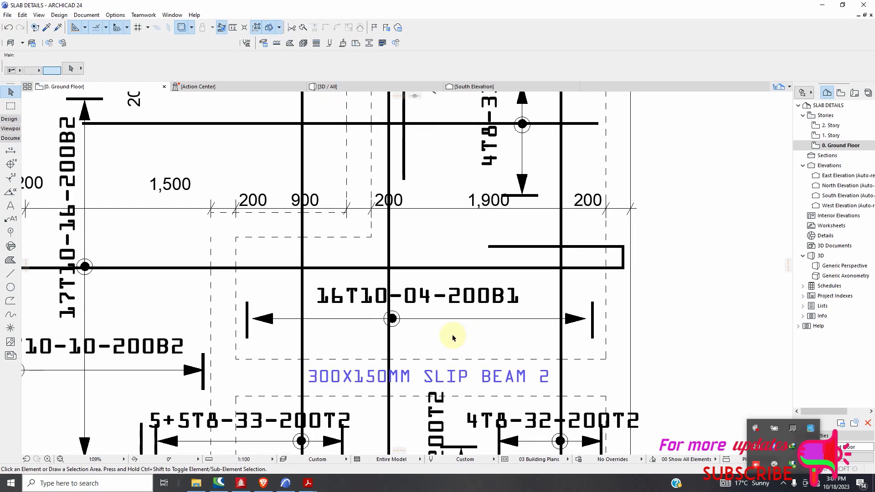
{"action": "scroll", "coordinate": [411, 336], "scroll_direction": "down", "scroll_amount": 10}
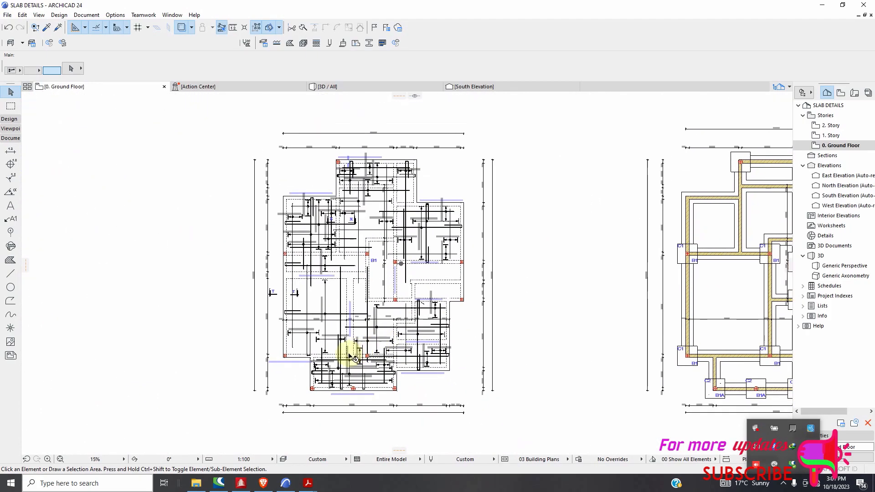
{"action": "scroll", "coordinate": [484, 247], "scroll_direction": "up", "scroll_amount": 12}
{"action": "scroll", "coordinate": [501, 195], "scroll_direction": "up", "scroll_amount": 2}
Step: Inspect the lower wing of the framed slab plan, around the 4,200 by 2,400 bay and the adjoining 1,500 mm bay
{"action": "scroll", "coordinate": [449, 230], "scroll_direction": "down", "scroll_amount": 5}
{"action": "scroll", "coordinate": [449, 308], "scroll_direction": "up", "scroll_amount": 4}
{"action": "scroll", "coordinate": [461, 304], "scroll_direction": "up", "scroll_amount": 5}
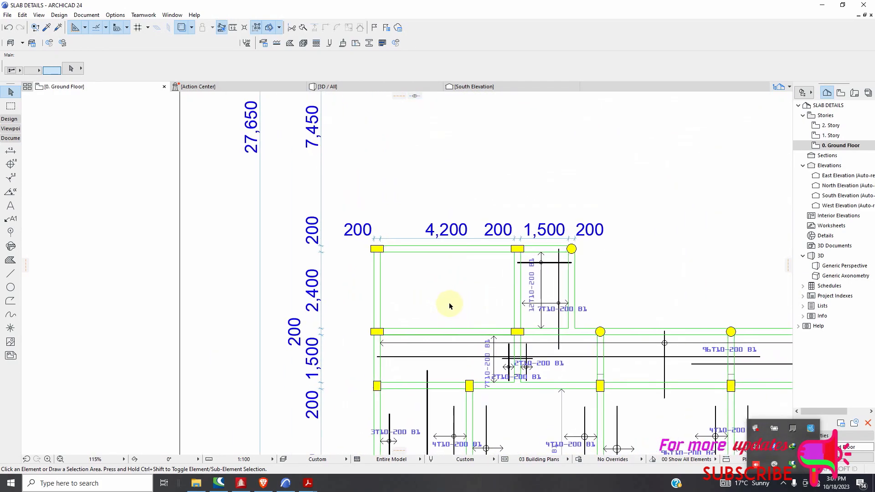
{"action": "scroll", "coordinate": [410, 242], "scroll_direction": "down", "scroll_amount": 4}
{"action": "scroll", "coordinate": [387, 238], "scroll_direction": "up", "scroll_amount": 3}
{"action": "scroll", "coordinate": [432, 293], "scroll_direction": "down", "scroll_amount": 3}
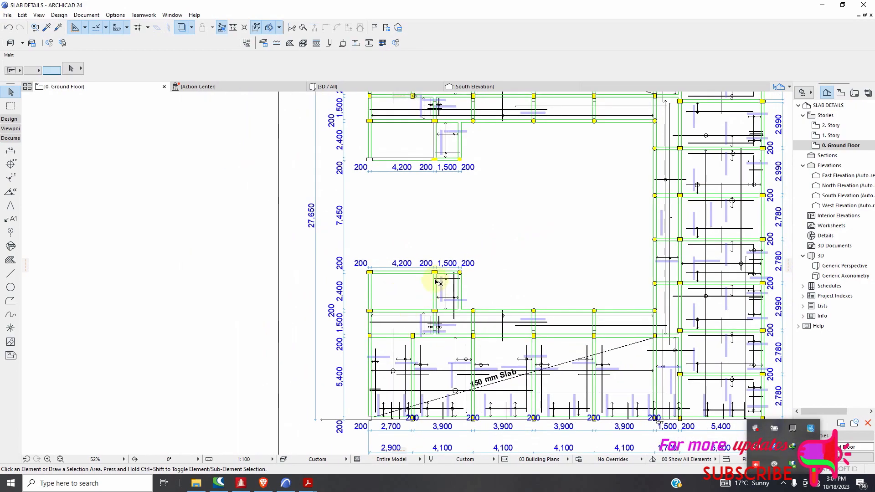
{"action": "scroll", "coordinate": [373, 313], "scroll_direction": "up", "scroll_amount": 3}
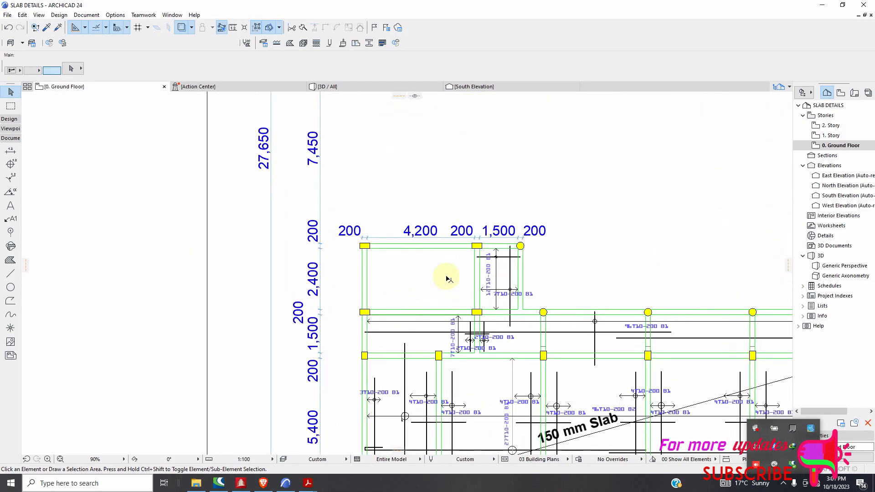
{"action": "scroll", "coordinate": [391, 314], "scroll_direction": "down", "scroll_amount": 3}
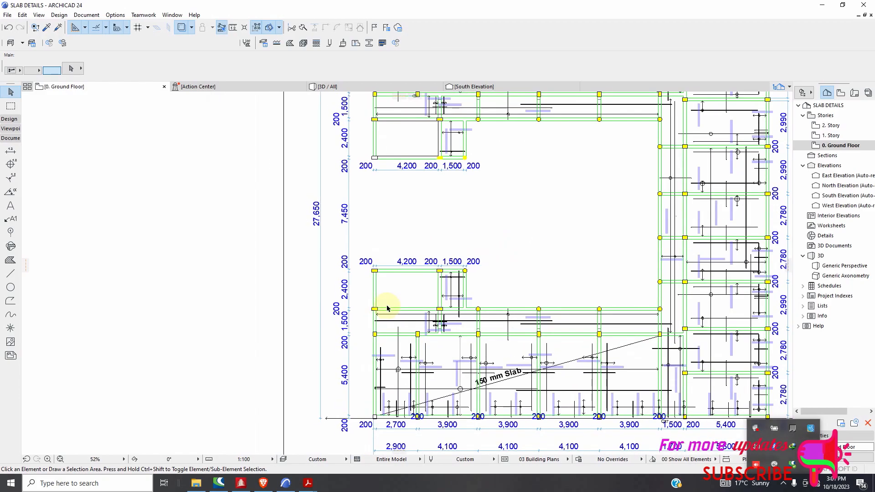
{"action": "scroll", "coordinate": [391, 310], "scroll_direction": "down", "scroll_amount": 2}
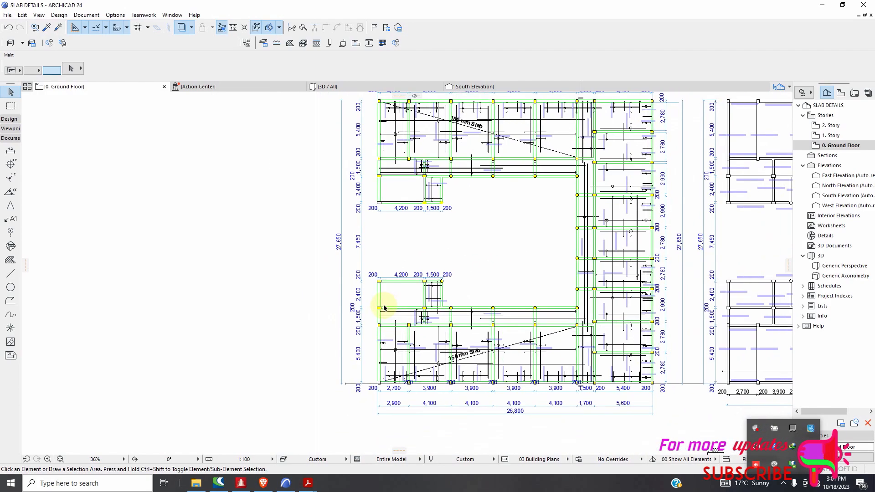
{"action": "scroll", "coordinate": [417, 292], "scroll_direction": "up", "scroll_amount": 3}
{"action": "scroll", "coordinate": [396, 332], "scroll_direction": "down", "scroll_amount": 2}
{"action": "scroll", "coordinate": [423, 346], "scroll_direction": "up", "scroll_amount": 6}
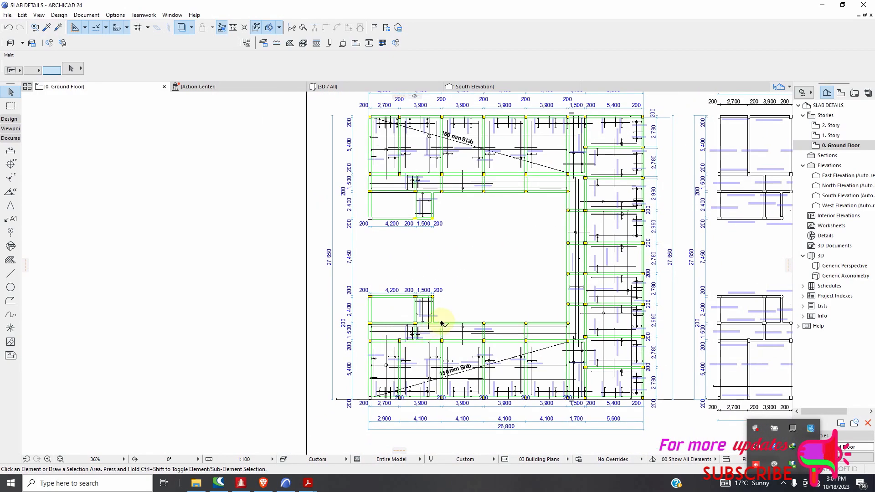
Step: Inspect the bar range lines and labels in the lower 150 mm slab, especially the 27T10-200 B1 range
{"action": "scroll", "coordinate": [419, 347], "scroll_direction": "up", "scroll_amount": 4}
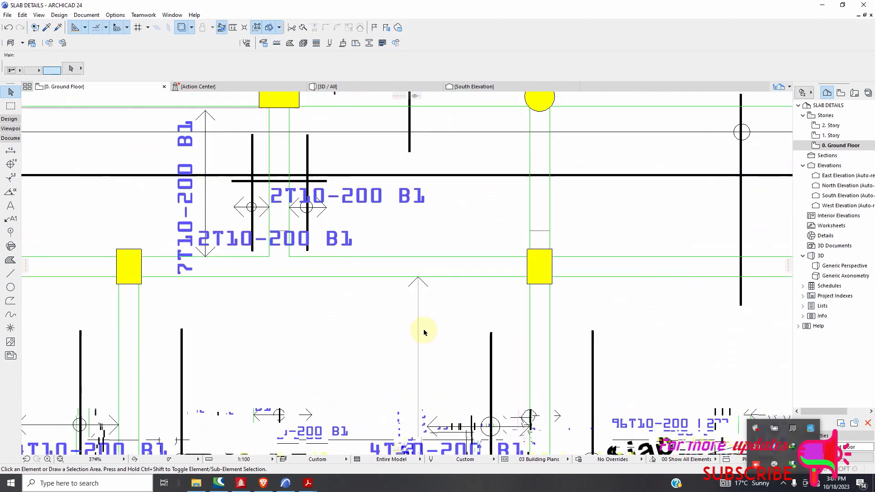
{"action": "scroll", "coordinate": [425, 283], "scroll_direction": "down", "scroll_amount": 10}
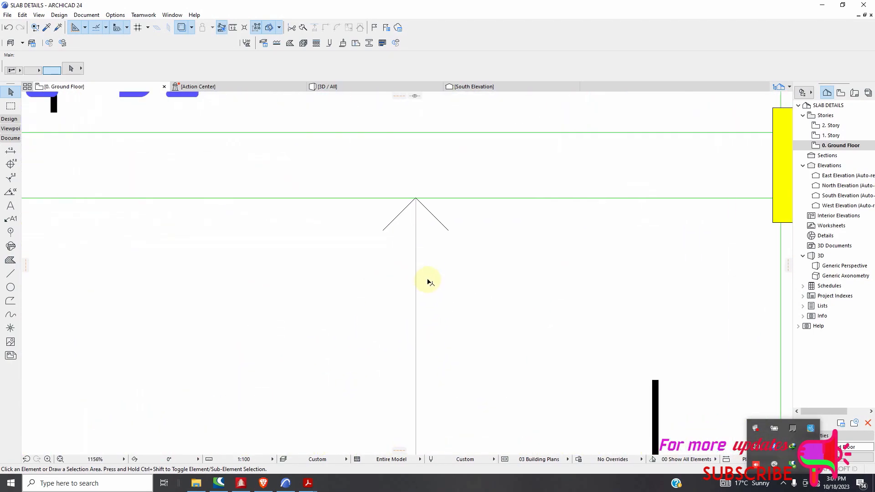
{"action": "scroll", "coordinate": [436, 280], "scroll_direction": "up", "scroll_amount": 7}
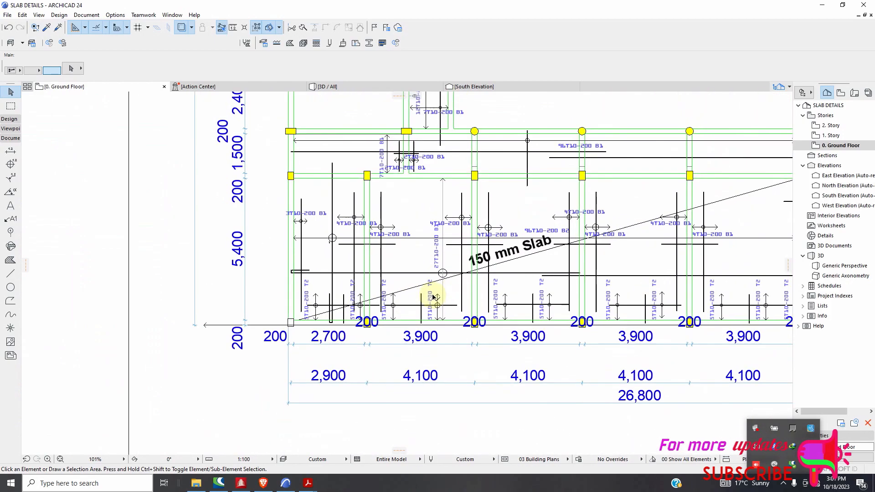
{"action": "scroll", "coordinate": [457, 320], "scroll_direction": "down", "scroll_amount": 4}
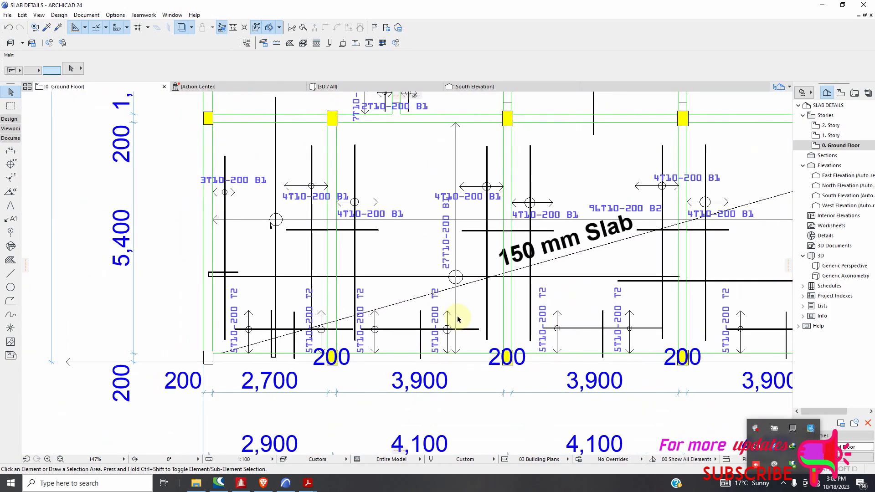
{"action": "scroll", "coordinate": [455, 285], "scroll_direction": "up", "scroll_amount": 2}
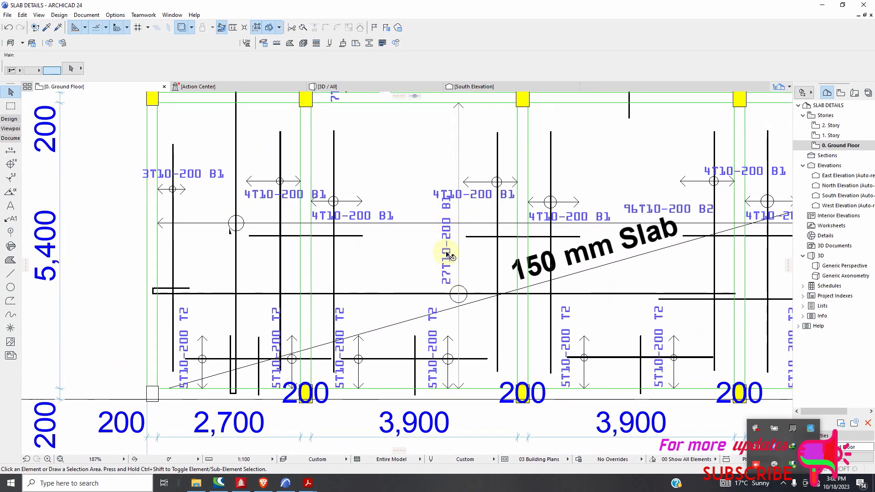
{"action": "scroll", "coordinate": [460, 280], "scroll_direction": "up", "scroll_amount": 2}
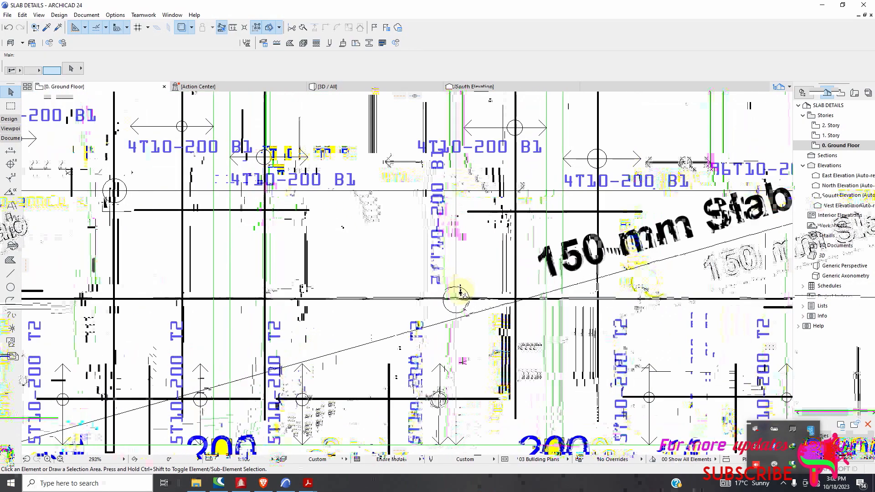
{"action": "scroll", "coordinate": [412, 284], "scroll_direction": "down", "scroll_amount": 2}
{"action": "scroll", "coordinate": [440, 178], "scroll_direction": "up", "scroll_amount": 2}
{"action": "scroll", "coordinate": [445, 211], "scroll_direction": "down", "scroll_amount": 1}
{"action": "scroll", "coordinate": [441, 250], "scroll_direction": "up", "scroll_amount": 1}
{"action": "scroll", "coordinate": [440, 240], "scroll_direction": "down", "scroll_amount": 15}
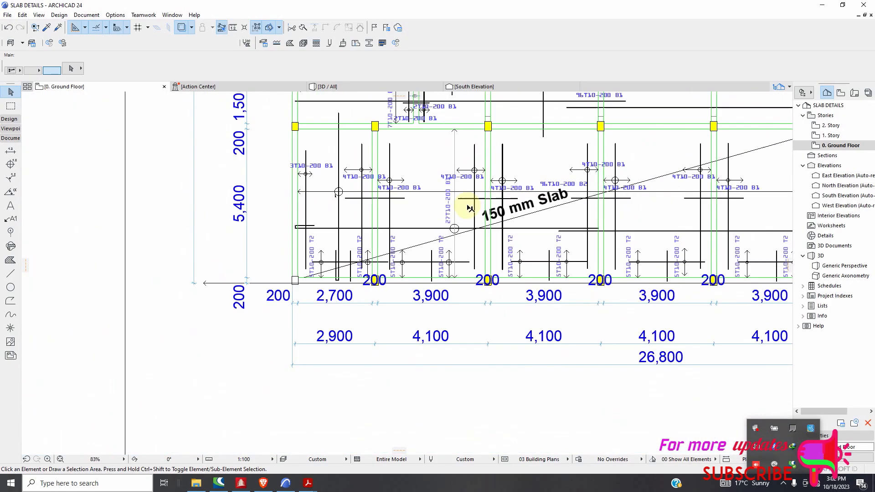
Step: Review the arrow and end-bar style of the reinforcement ranges near the typical ring beam on the house slab plan
{"action": "scroll", "coordinate": [293, 357], "scroll_direction": "up", "scroll_amount": 9}
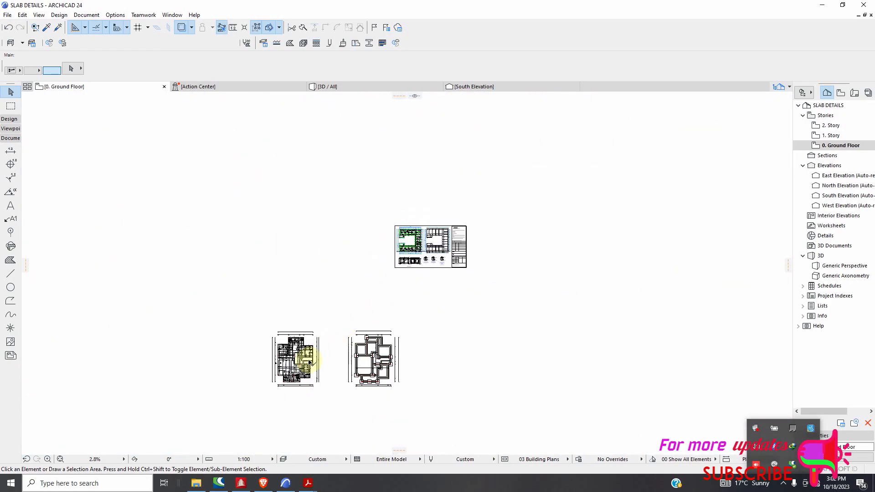
{"action": "scroll", "coordinate": [315, 287], "scroll_direction": "up", "scroll_amount": 3}
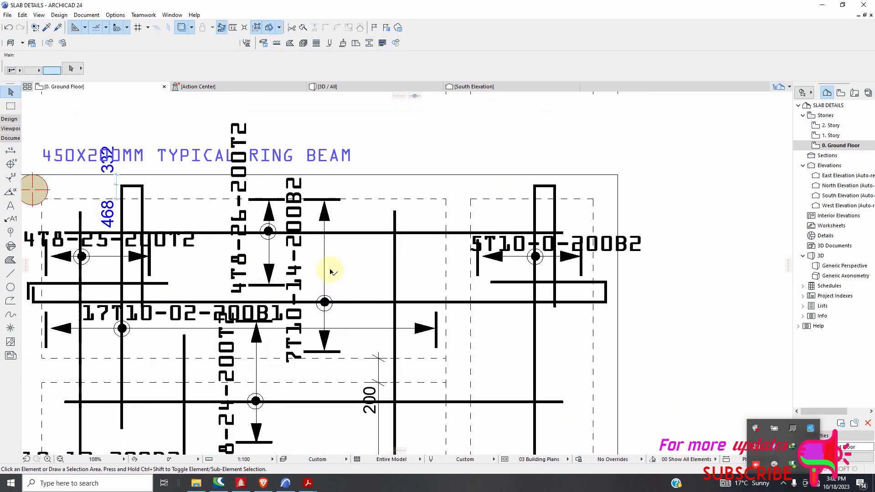
{"action": "scroll", "coordinate": [333, 268], "scroll_direction": "down", "scroll_amount": 5}
{"action": "scroll", "coordinate": [354, 243], "scroll_direction": "up", "scroll_amount": 5}
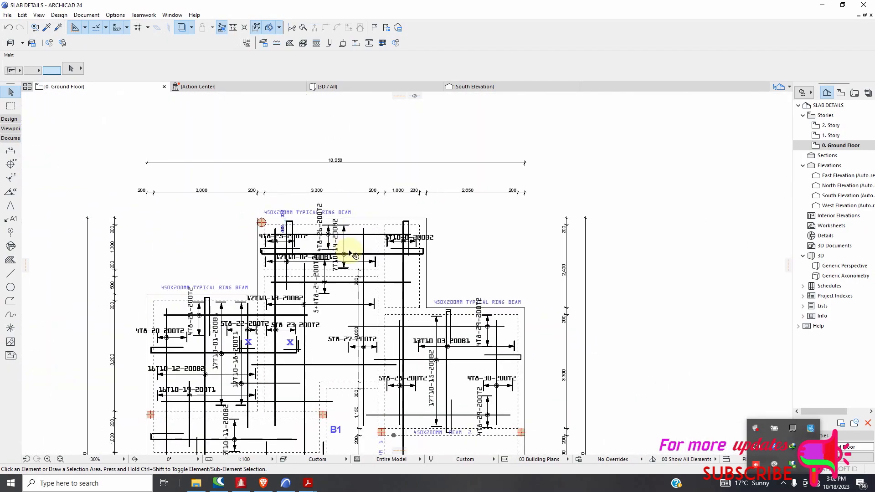
{"action": "scroll", "coordinate": [381, 223], "scroll_direction": "down", "scroll_amount": 5}
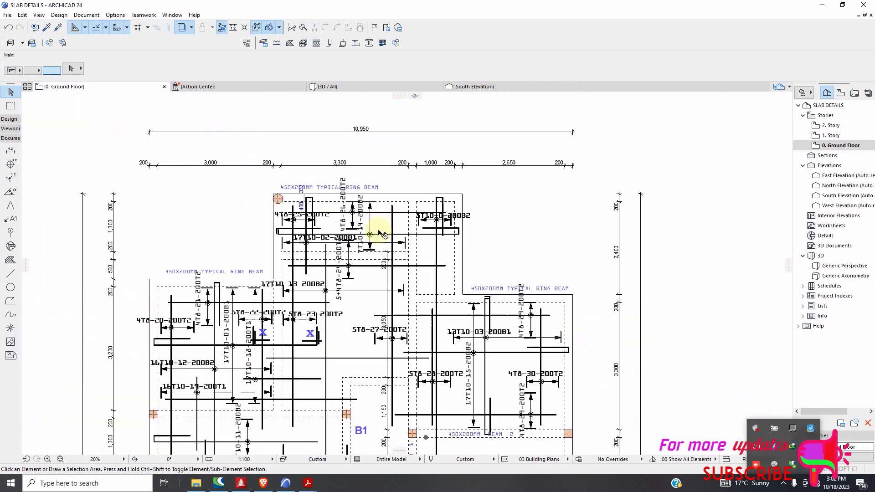
{"action": "scroll", "coordinate": [384, 237], "scroll_direction": "down", "scroll_amount": 2}
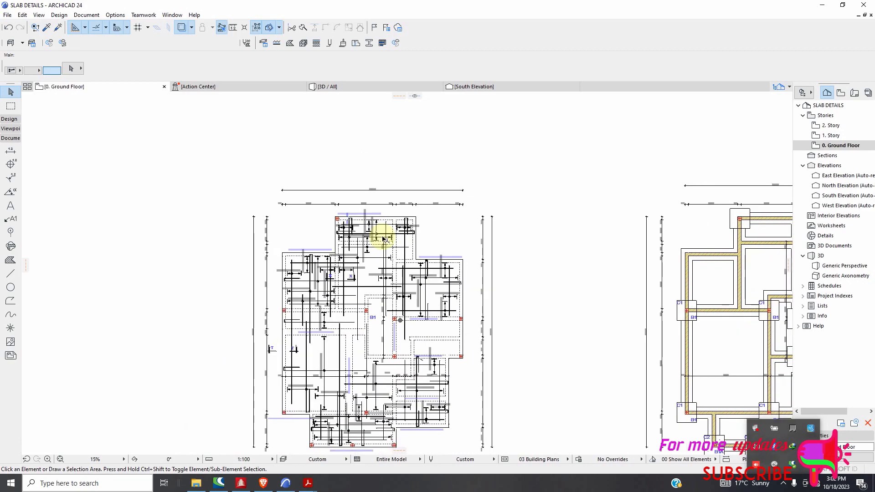
{"action": "scroll", "coordinate": [382, 247], "scroll_direction": "down", "scroll_amount": 2}
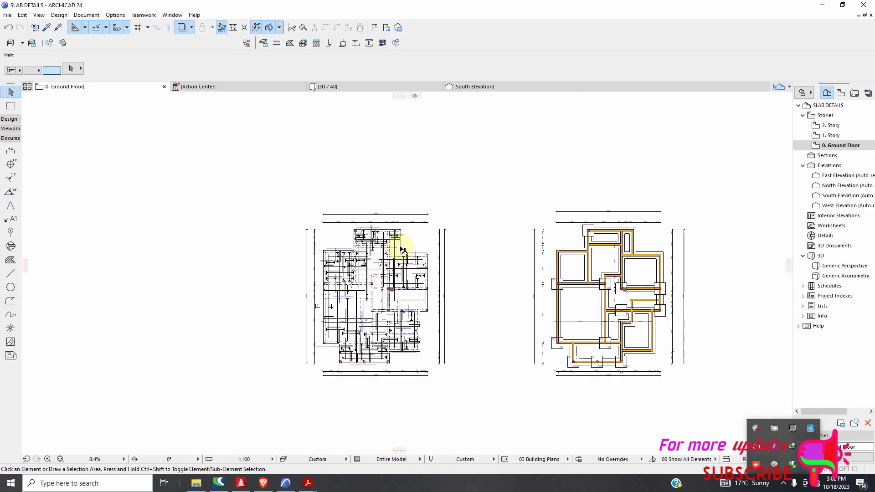
Step: Select the leftmost 4T10-200 B1 range line in the lower 150 mm slab and set arrowheads at both ends
{"action": "scroll", "coordinate": [403, 250], "scroll_direction": "up", "scroll_amount": 2}
{"action": "scroll", "coordinate": [410, 290], "scroll_direction": "down", "scroll_amount": 5}
{"action": "scroll", "coordinate": [563, 158], "scroll_direction": "up", "scroll_amount": 2}
{"action": "scroll", "coordinate": [517, 215], "scroll_direction": "down", "scroll_amount": 2}
{"action": "scroll", "coordinate": [482, 188], "scroll_direction": "up", "scroll_amount": 4}
{"action": "scroll", "coordinate": [497, 189], "scroll_direction": "up", "scroll_amount": 10}
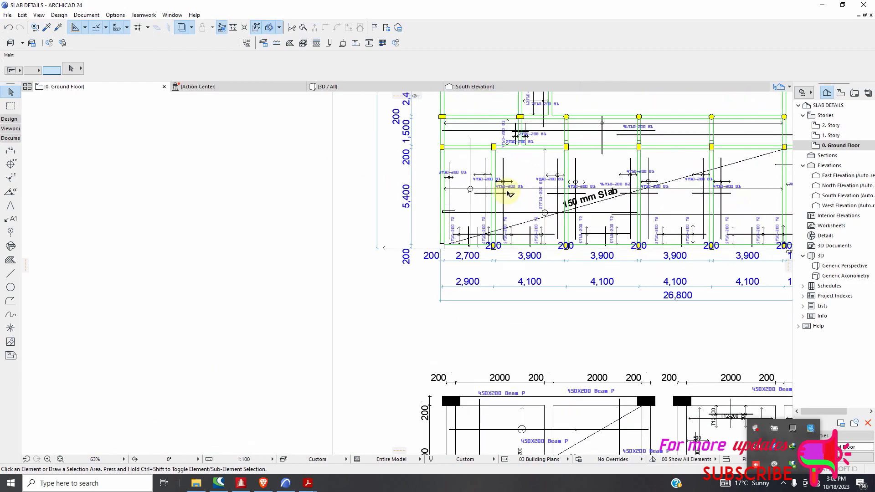
{"action": "scroll", "coordinate": [483, 205], "scroll_direction": "down", "scroll_amount": 3}
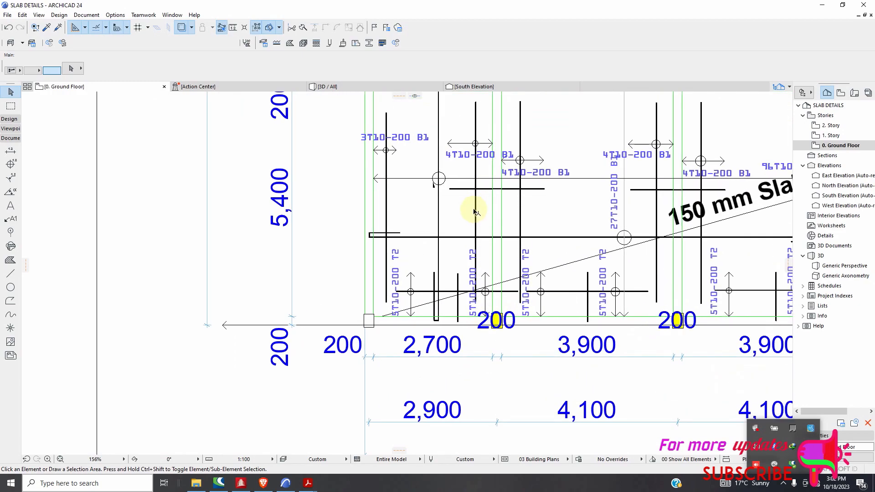
{"action": "scroll", "coordinate": [450, 177], "scroll_direction": "up", "scroll_amount": 4}
{"action": "left_click", "coordinate": [450, 175]}
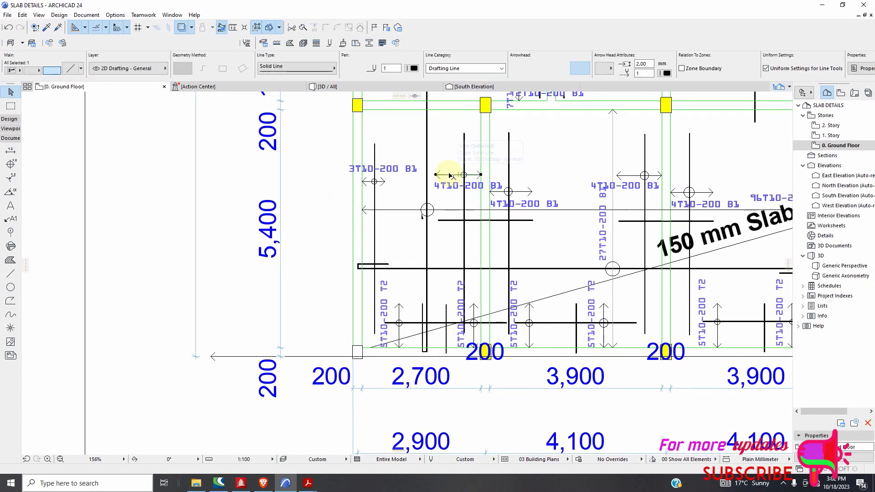
{"action": "scroll", "coordinate": [571, 97], "scroll_direction": "up", "scroll_amount": 3}
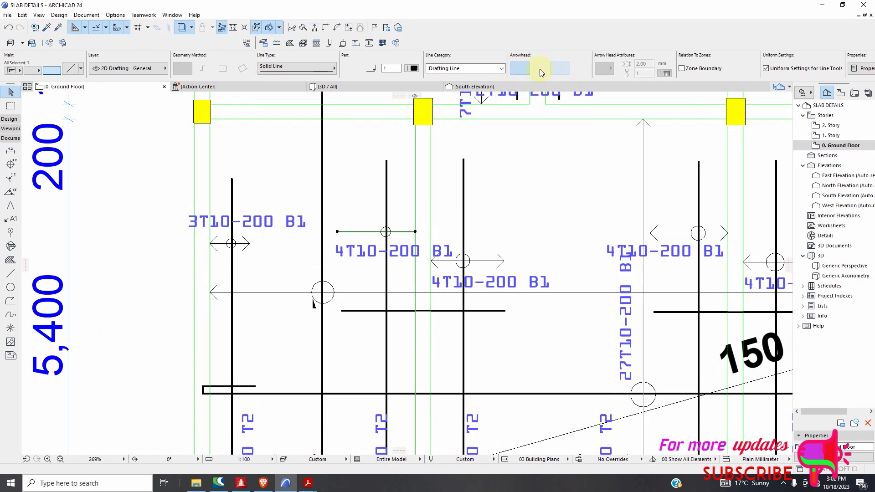
{"action": "left_click", "coordinate": [586, 69]}
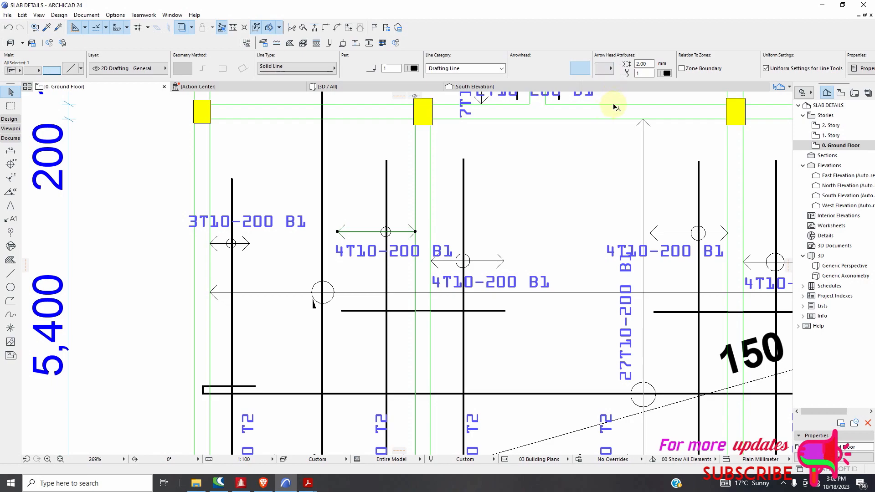
{"action": "scroll", "coordinate": [614, 106], "scroll_direction": "down", "scroll_amount": 3}
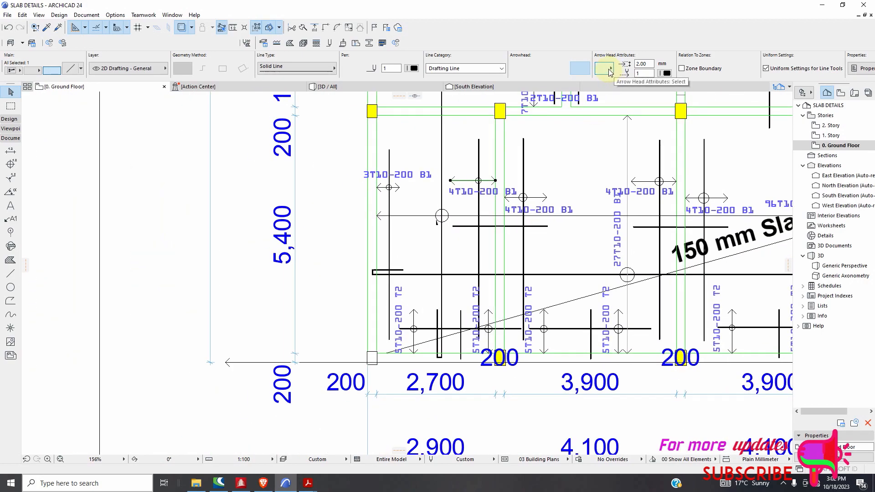
Step: Inspect the open arrowheads at both ends of the leftmost 4T10-200 B1 range line in the lower 150 mm slab
{"action": "scroll", "coordinate": [488, 182], "scroll_direction": "up", "scroll_amount": 14}
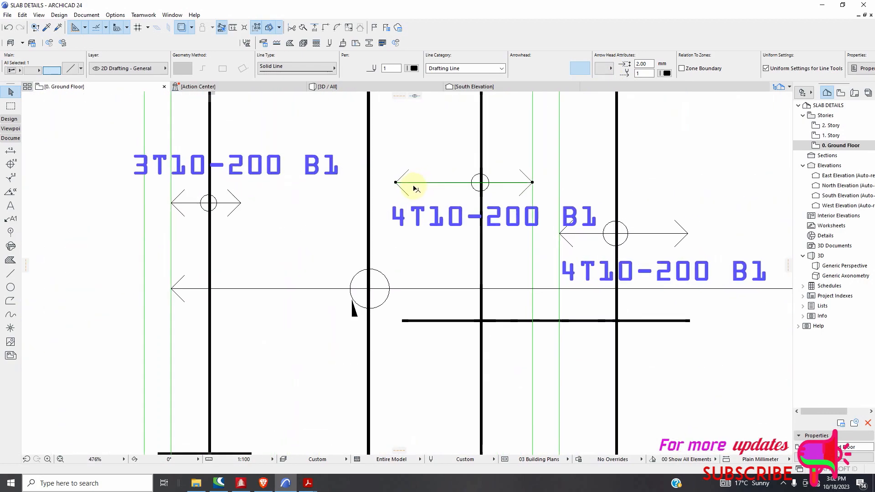
{"action": "scroll", "coordinate": [424, 143], "scroll_direction": "down", "scroll_amount": 11}
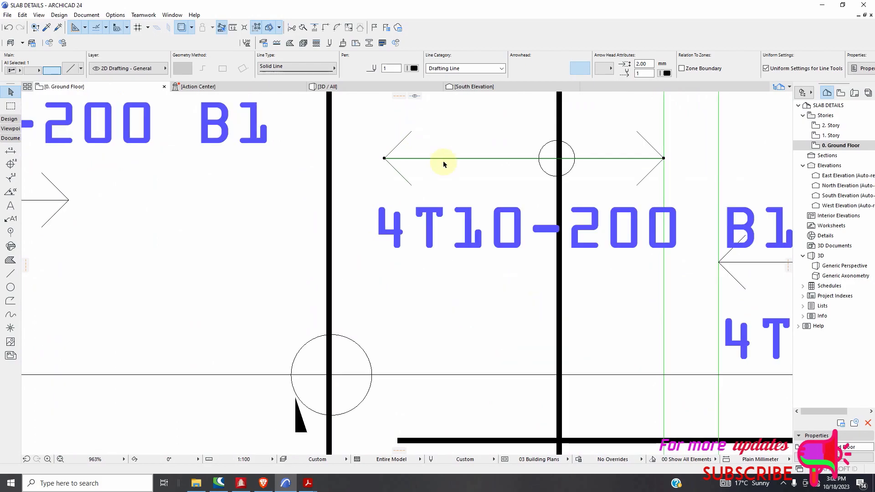
{"action": "scroll", "coordinate": [465, 141], "scroll_direction": "up", "scroll_amount": 5}
{"action": "scroll", "coordinate": [442, 144], "scroll_direction": "down", "scroll_amount": 20}
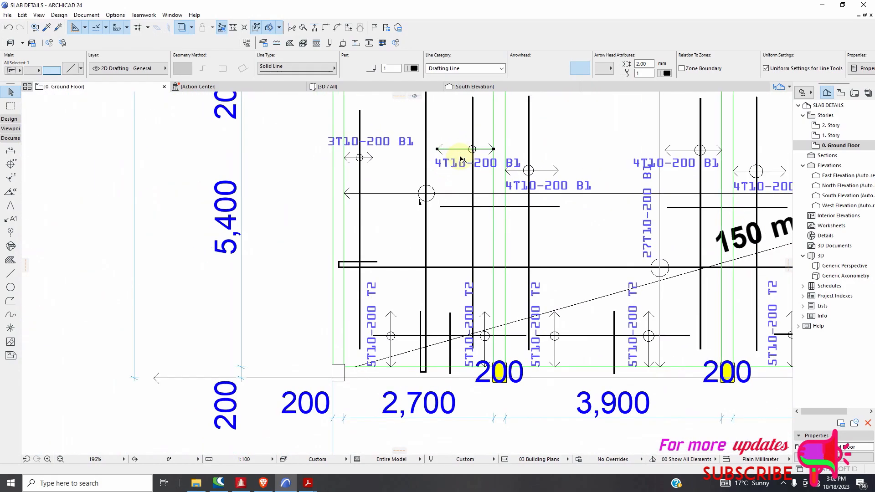
Step: Examine the filled arrowheads and end bars on the house slab plan's reinforcement ranges near the typical ring beams, including 13T10-03-200B1
{"action": "scroll", "coordinate": [332, 348], "scroll_direction": "up", "scroll_amount": 10}
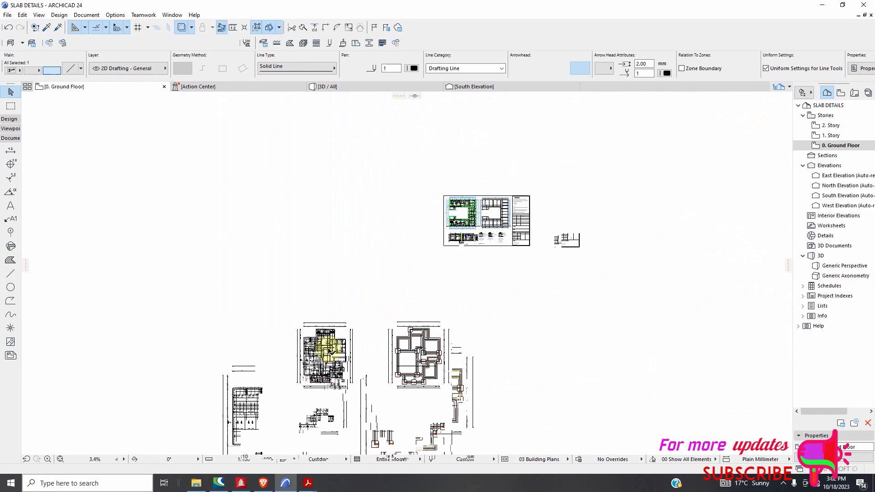
{"action": "scroll", "coordinate": [328, 287], "scroll_direction": "up", "scroll_amount": 4}
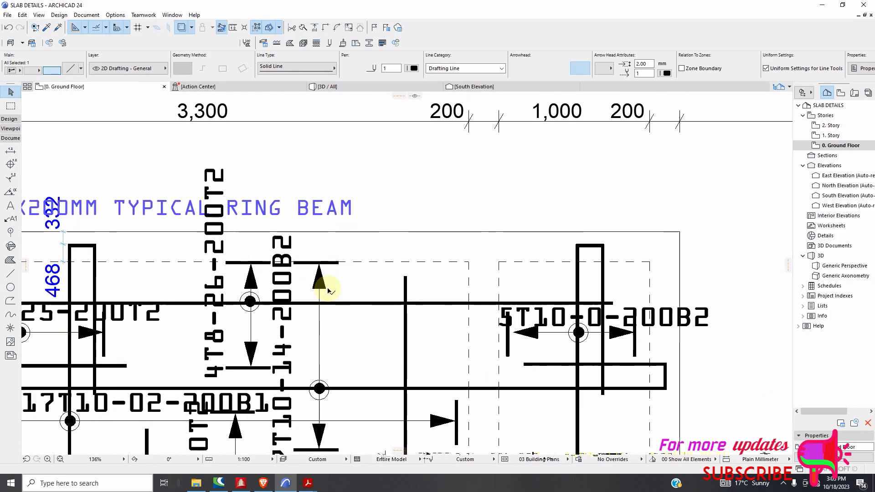
{"action": "scroll", "coordinate": [318, 283], "scroll_direction": "down", "scroll_amount": 5}
{"action": "scroll", "coordinate": [316, 286], "scroll_direction": "down", "scroll_amount": 12}
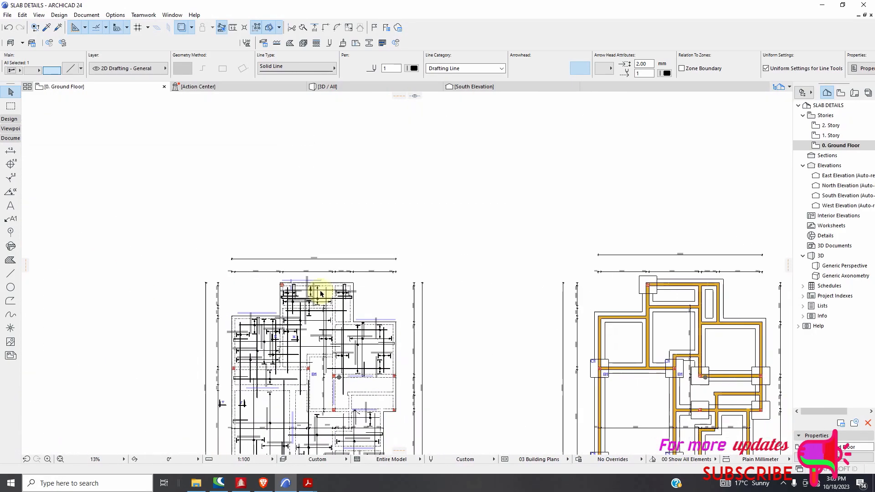
{"action": "scroll", "coordinate": [327, 309], "scroll_direction": "up", "scroll_amount": 15}
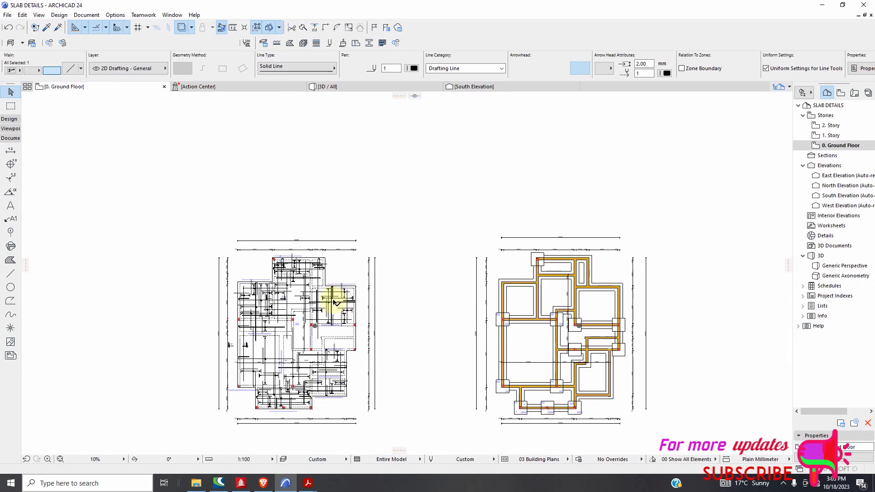
{"action": "scroll", "coordinate": [322, 303], "scroll_direction": "up", "scroll_amount": 5}
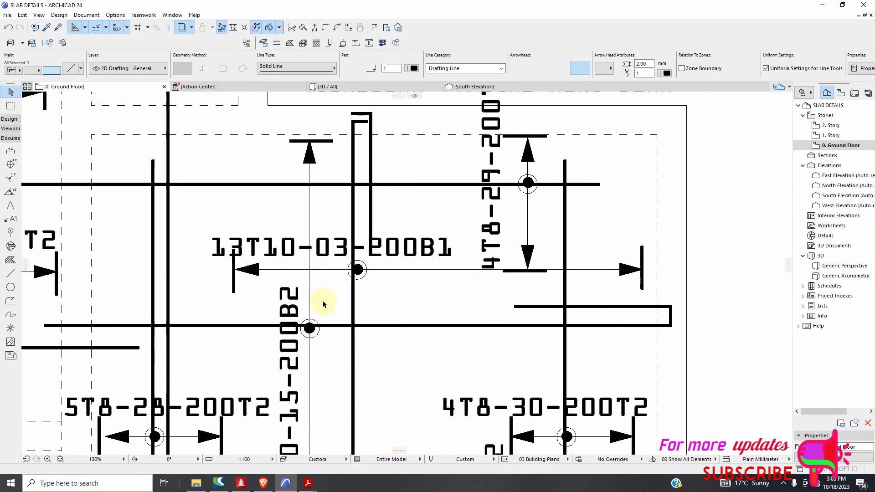
{"action": "scroll", "coordinate": [323, 299], "scroll_direction": "down", "scroll_amount": 3}
{"action": "scroll", "coordinate": [323, 299], "scroll_direction": "down", "scroll_amount": 9}
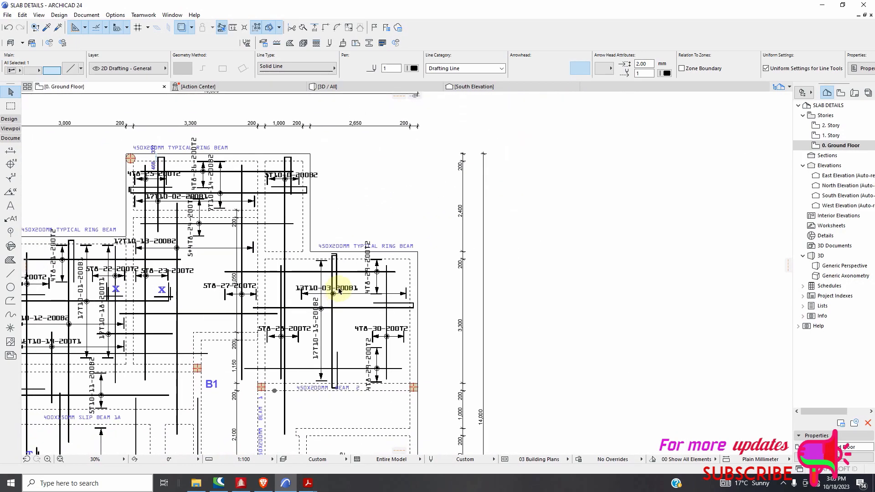
{"action": "scroll", "coordinate": [338, 263], "scroll_direction": "up", "scroll_amount": 10}
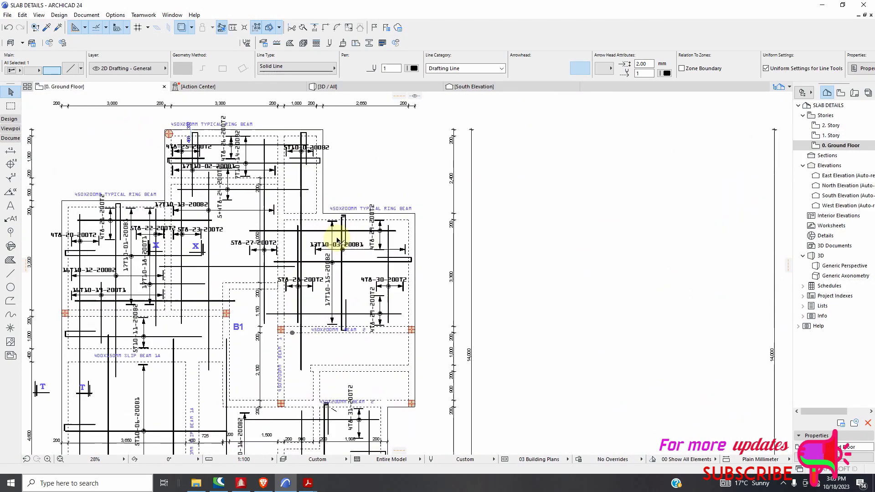
{"action": "scroll", "coordinate": [322, 301], "scroll_direction": "down", "scroll_amount": 10}
{"action": "scroll", "coordinate": [322, 310], "scroll_direction": "down", "scroll_amount": 8}
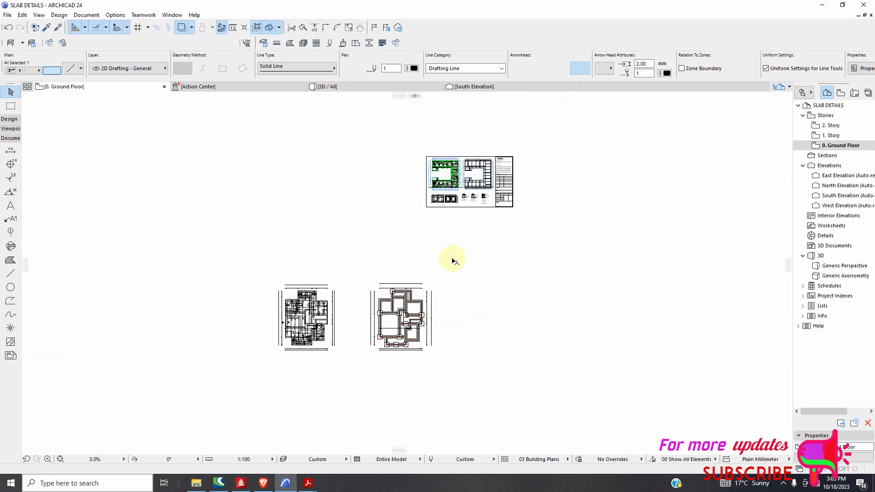
Step: Review the arrowhead style of the 5T10-200 T2 and 3T10-200 B1 ranges in the upper 150 mm slab
{"action": "scroll", "coordinate": [420, 196], "scroll_direction": "up", "scroll_amount": 10}
{"action": "scroll", "coordinate": [334, 202], "scroll_direction": "up", "scroll_amount": 10}
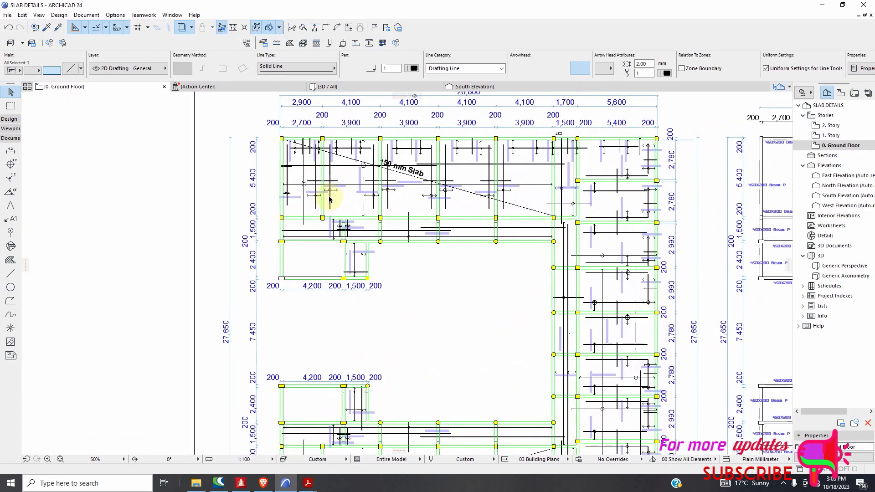
{"action": "scroll", "coordinate": [316, 210], "scroll_direction": "down", "scroll_amount": 5}
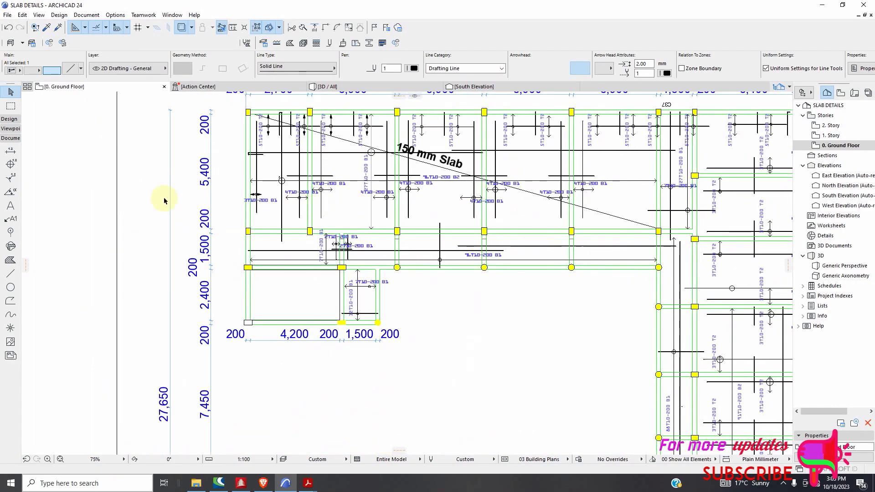
{"action": "scroll", "coordinate": [407, 140], "scroll_direction": "down", "scroll_amount": 4}
{"action": "scroll", "coordinate": [412, 136], "scroll_direction": "up", "scroll_amount": 3}
{"action": "scroll", "coordinate": [413, 137], "scroll_direction": "up", "scroll_amount": 6}
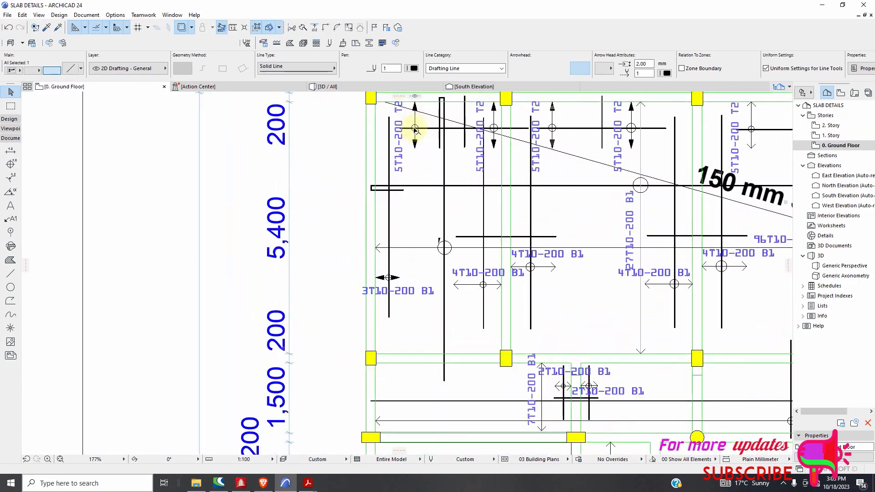
{"action": "scroll", "coordinate": [501, 145], "scroll_direction": "down", "scroll_amount": 12}
{"action": "scroll", "coordinate": [503, 166], "scroll_direction": "down", "scroll_amount": 4}
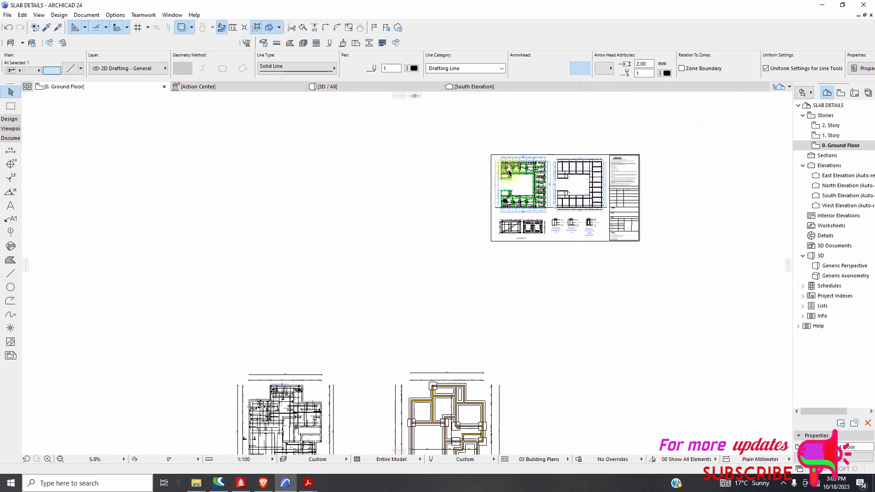
Step: Pick up the parameters of the vertical 7T10-14-200B2 range line below the typical ring beam on the house slab plan
{"action": "scroll", "coordinate": [441, 259], "scroll_direction": "up", "scroll_amount": 8}
{"action": "scroll", "coordinate": [445, 272], "scroll_direction": "up", "scroll_amount": 10}
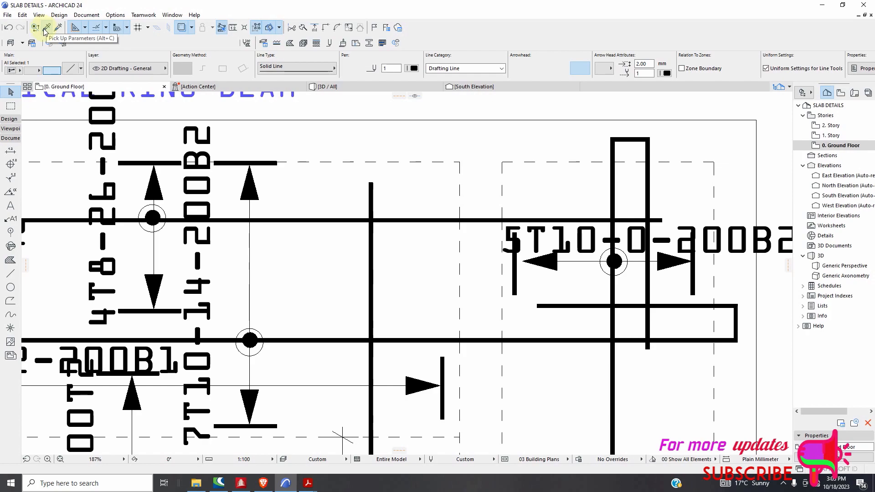
{"action": "left_click", "coordinate": [22, 15]}
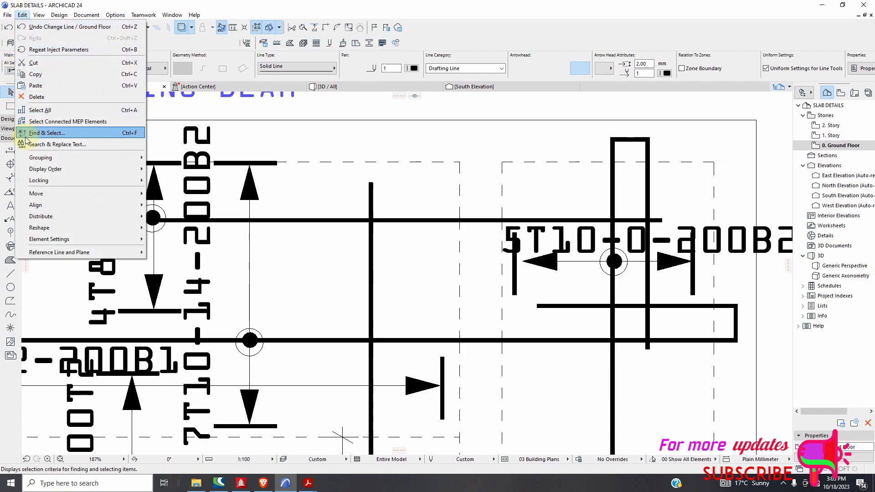
{"action": "mouse_move", "coordinate": [79, 240]}
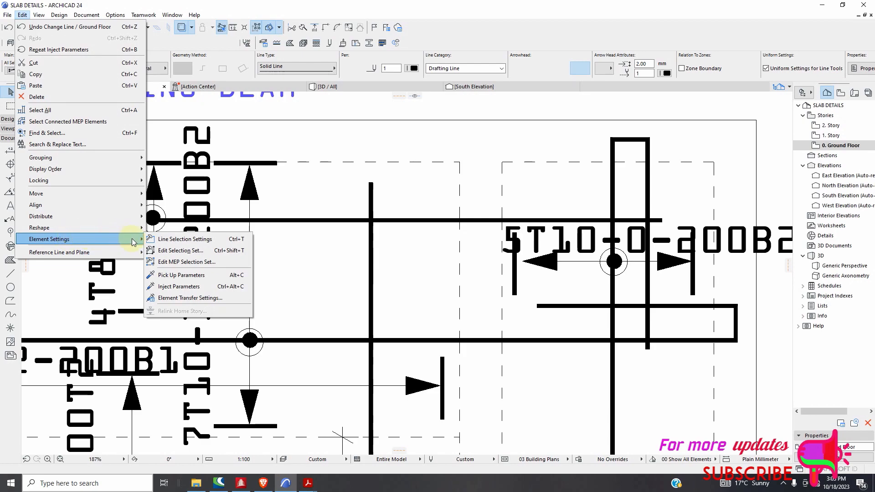
{"action": "left_click", "coordinate": [201, 276]}
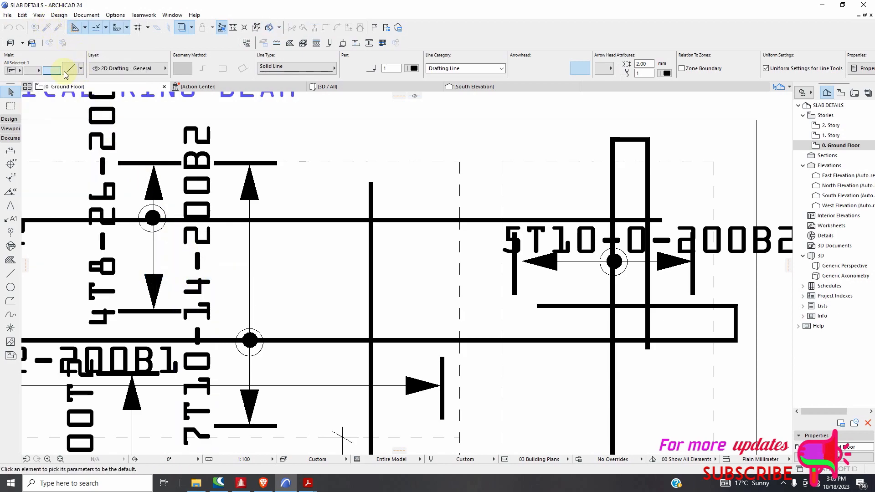
{"action": "scroll", "coordinate": [357, 256], "scroll_direction": "down", "scroll_amount": 10}
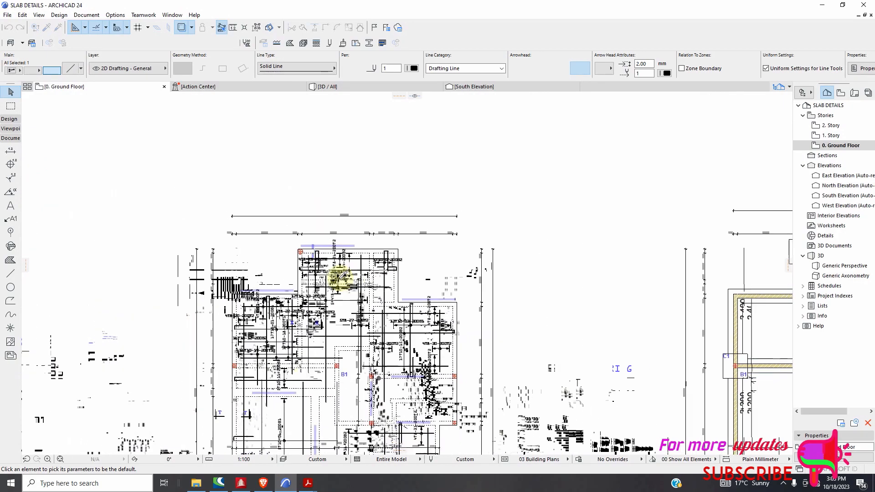
{"action": "scroll", "coordinate": [342, 285], "scroll_direction": "up", "scroll_amount": 8}
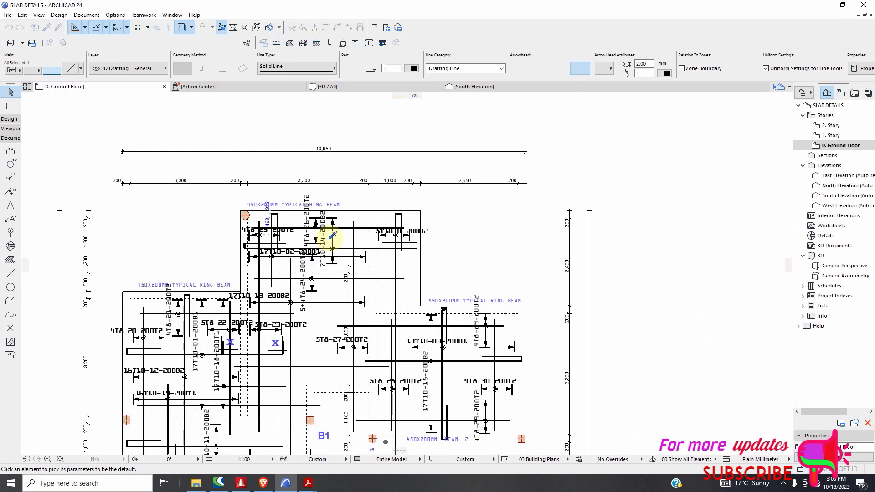
{"action": "scroll", "coordinate": [345, 224], "scroll_direction": "up", "scroll_amount": 1}
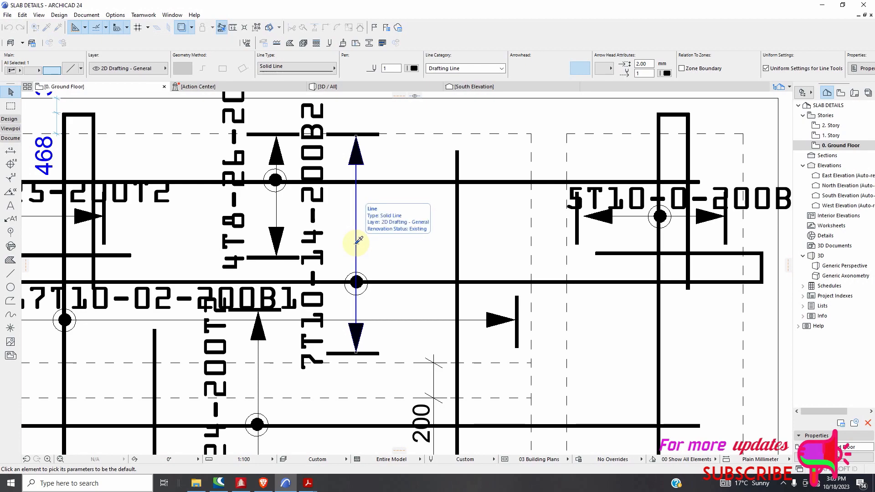
{"action": "left_click", "coordinate": [359, 240], "text": "alt"}
Step: Inject the picked-up line parameters into the long horizontal 96T10-200 B2 range line in the lower 150 mm slab
{"action": "scroll", "coordinate": [355, 250], "scroll_direction": "down", "scroll_amount": 8}
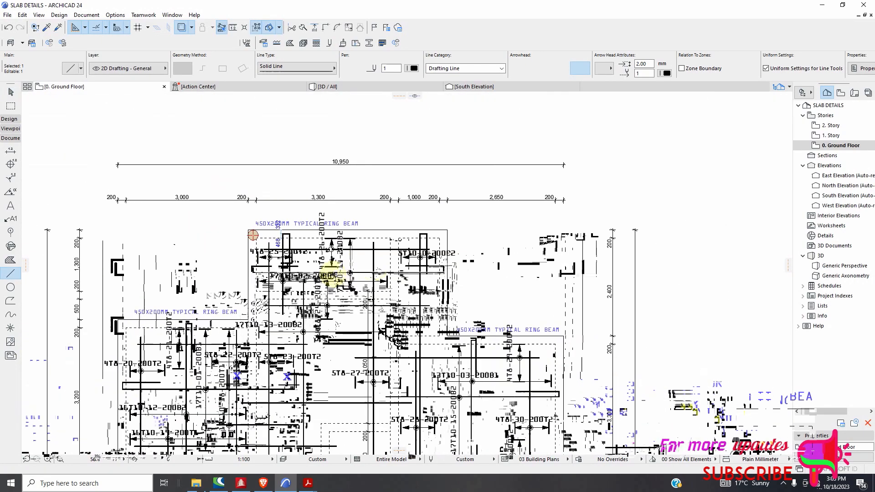
{"action": "scroll", "coordinate": [196, 215], "scroll_direction": "down", "scroll_amount": 4}
{"action": "scroll", "coordinate": [387, 240], "scroll_direction": "down", "scroll_amount": 4}
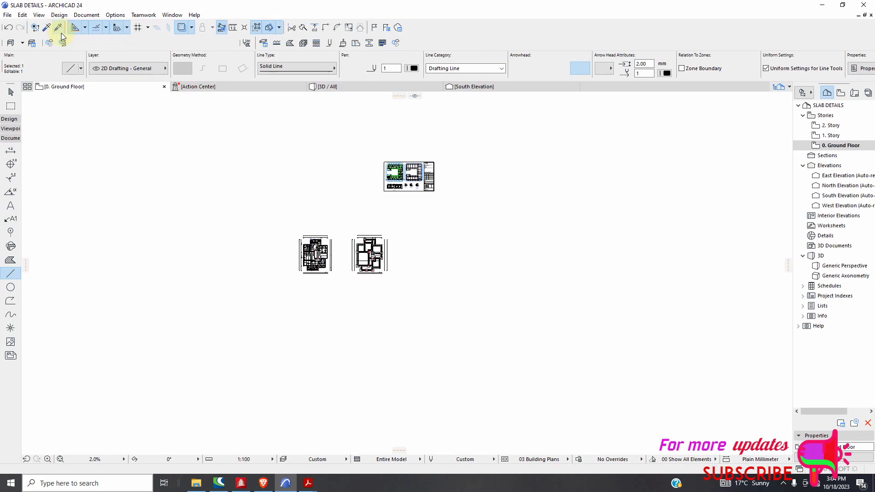
{"action": "left_click", "coordinate": [22, 15]}
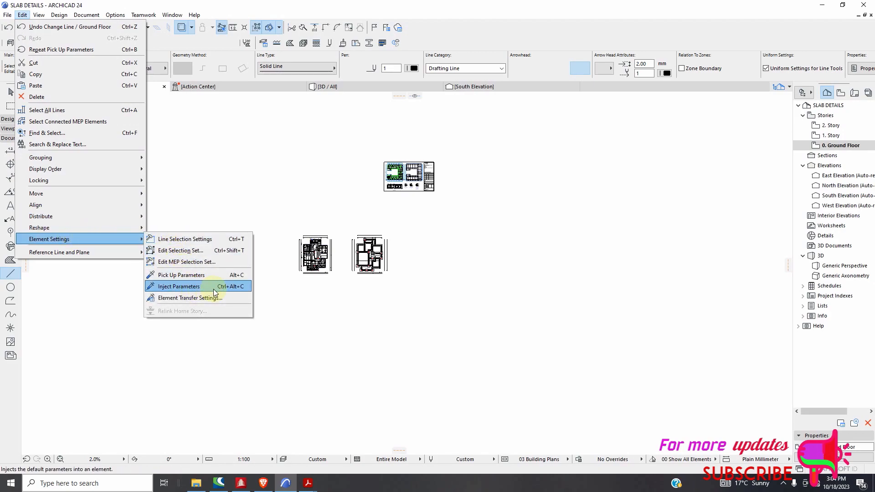
{"action": "left_click", "coordinate": [239, 288]}
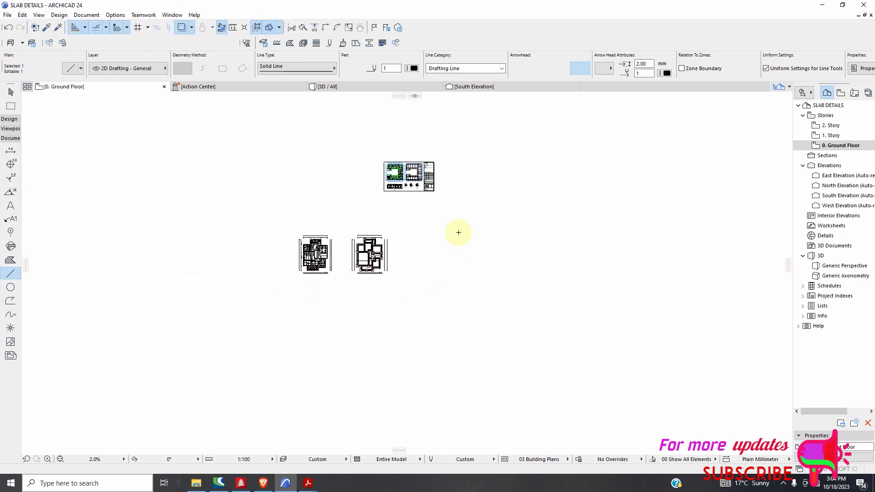
{"action": "scroll", "coordinate": [378, 167], "scroll_direction": "up", "scroll_amount": 2}
{"action": "scroll", "coordinate": [378, 168], "scroll_direction": "up", "scroll_amount": 3}
{"action": "scroll", "coordinate": [226, 131], "scroll_direction": "up", "scroll_amount": 1}
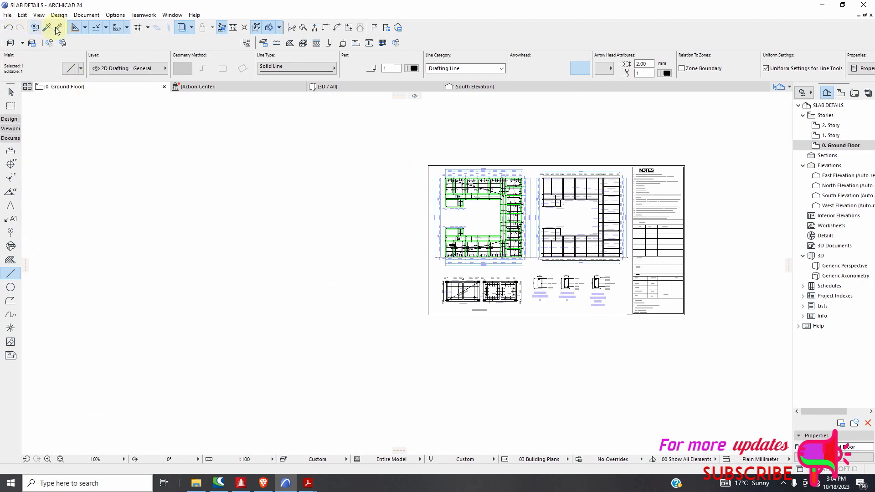
{"action": "scroll", "coordinate": [421, 173], "scroll_direction": "up", "scroll_amount": 6}
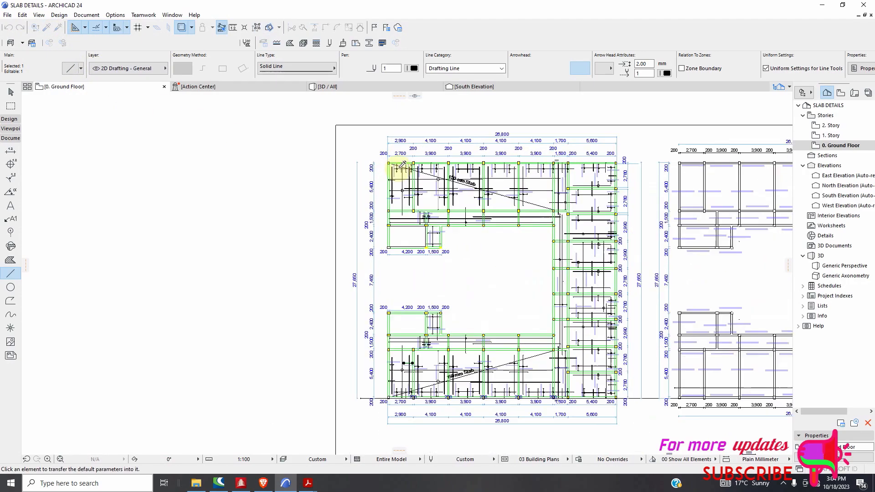
{"action": "scroll", "coordinate": [421, 173], "scroll_direction": "down", "scroll_amount": 4}
{"action": "scroll", "coordinate": [448, 294], "scroll_direction": "up", "scroll_amount": 4}
{"action": "scroll", "coordinate": [449, 294], "scroll_direction": "up", "scroll_amount": 5}
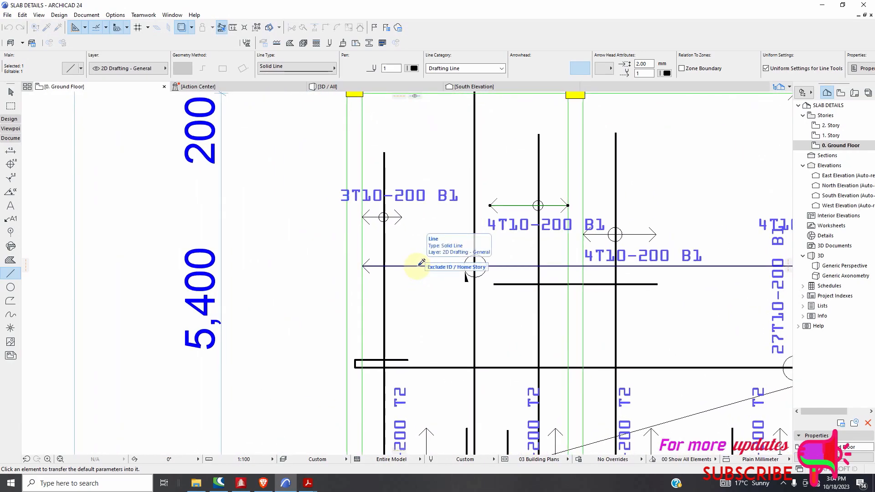
{"action": "scroll", "coordinate": [381, 246], "scroll_direction": "down", "scroll_amount": 5}
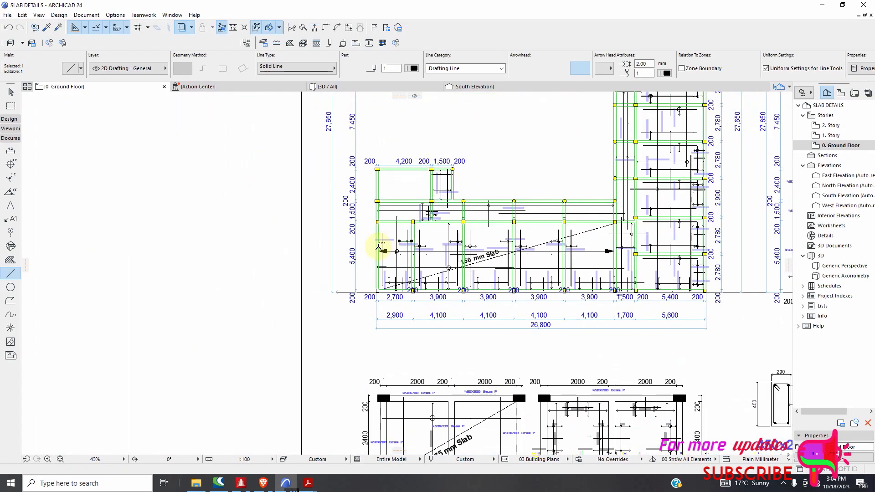
Step: Check the arrowheads at both ends of the long horizontal range line across the lower 150 mm slab
{"action": "scroll", "coordinate": [514, 274], "scroll_direction": "up", "scroll_amount": 4}
{"action": "scroll", "coordinate": [581, 220], "scroll_direction": "up", "scroll_amount": 2}
{"action": "scroll", "coordinate": [581, 228], "scroll_direction": "down", "scroll_amount": 2}
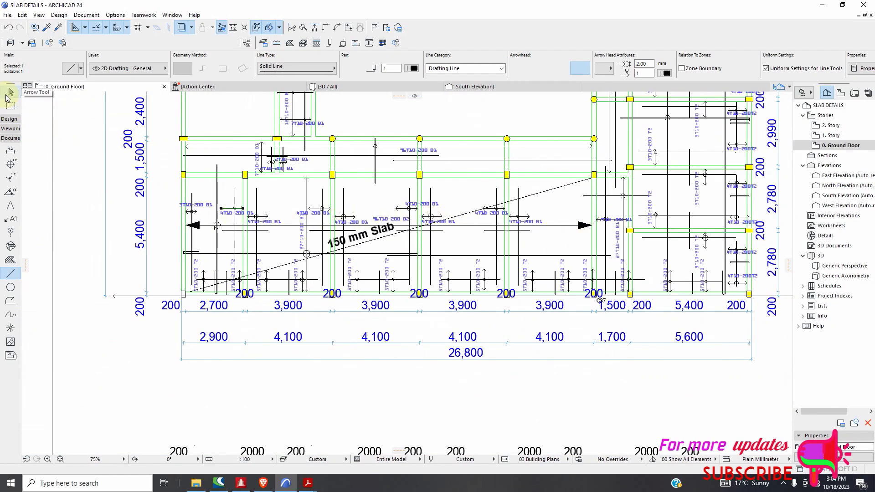
{"action": "scroll", "coordinate": [190, 242], "scroll_direction": "up", "scroll_amount": 4}
{"action": "scroll", "coordinate": [319, 205], "scroll_direction": "down", "scroll_amount": 2}
{"action": "scroll", "coordinate": [407, 201], "scroll_direction": "down", "scroll_amount": 4}
{"action": "scroll", "coordinate": [458, 222], "scroll_direction": "down", "scroll_amount": 5}
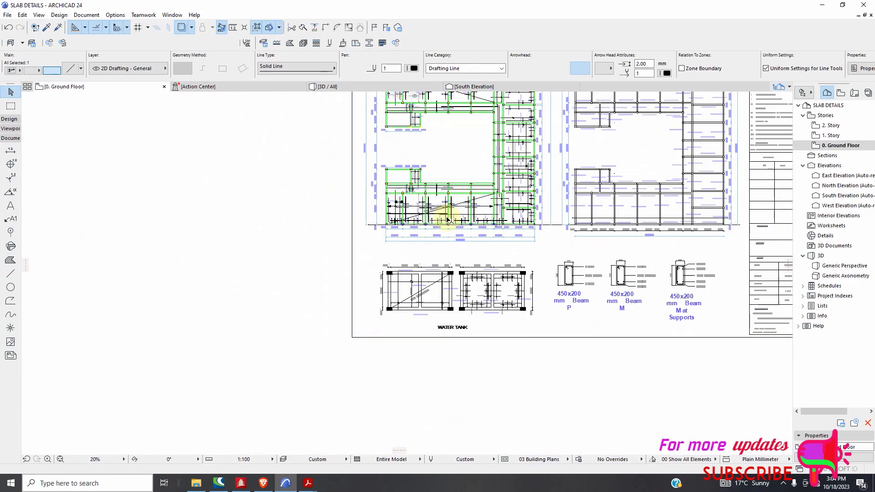
Step: Select the long horizontal 96T10-200 B2 range line in the lower 150 mm slab and turn off its arrowheads
{"action": "scroll", "coordinate": [416, 205], "scroll_direction": "up", "scroll_amount": 3}
{"action": "scroll", "coordinate": [417, 205], "scroll_direction": "up", "scroll_amount": 6}
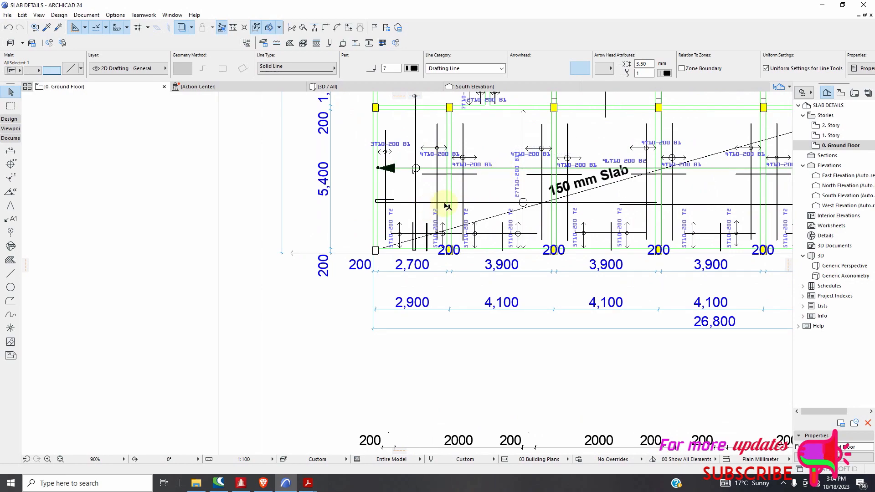
{"action": "scroll", "coordinate": [529, 166], "scroll_direction": "up", "scroll_amount": 2}
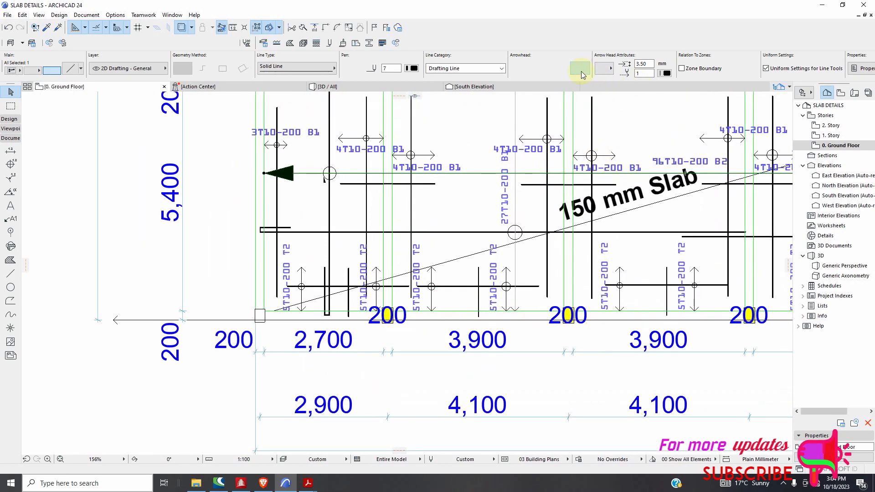
{"action": "left_click", "coordinate": [517, 69]}
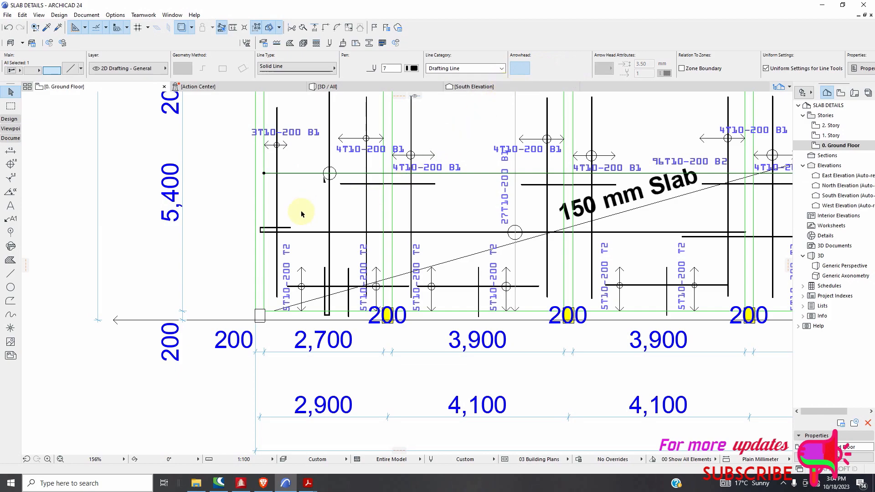
Step: Try the single-end arrowhead options on the selected 96T10-200 B2 range line, leaving arrowheads enabled at both ends
{"action": "scroll", "coordinate": [301, 214], "scroll_direction": "down", "scroll_amount": 2}
{"action": "left_click", "coordinate": [578, 69]}
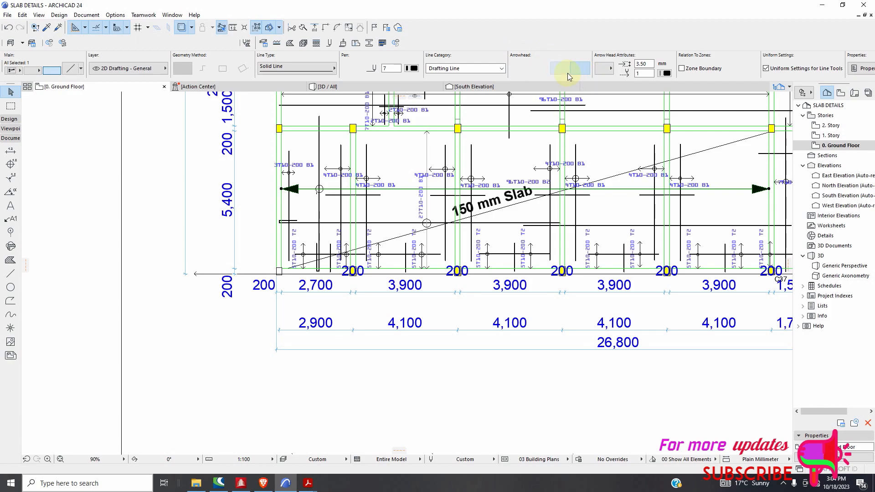
{"action": "left_click", "coordinate": [562, 71]}
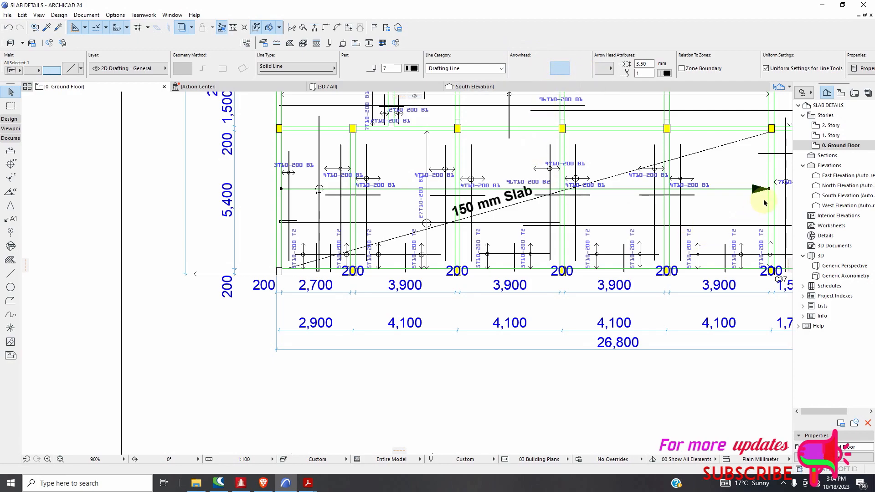
{"action": "left_click", "coordinate": [542, 73]}
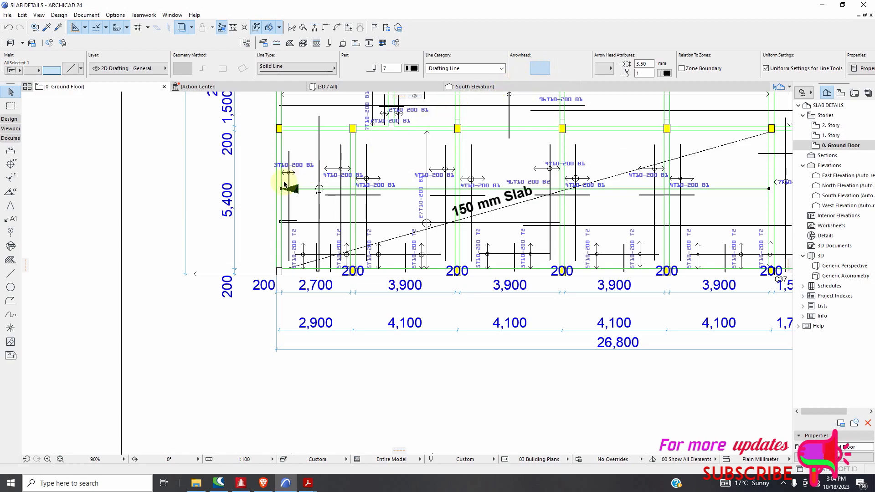
{"action": "left_click", "coordinate": [584, 73]}
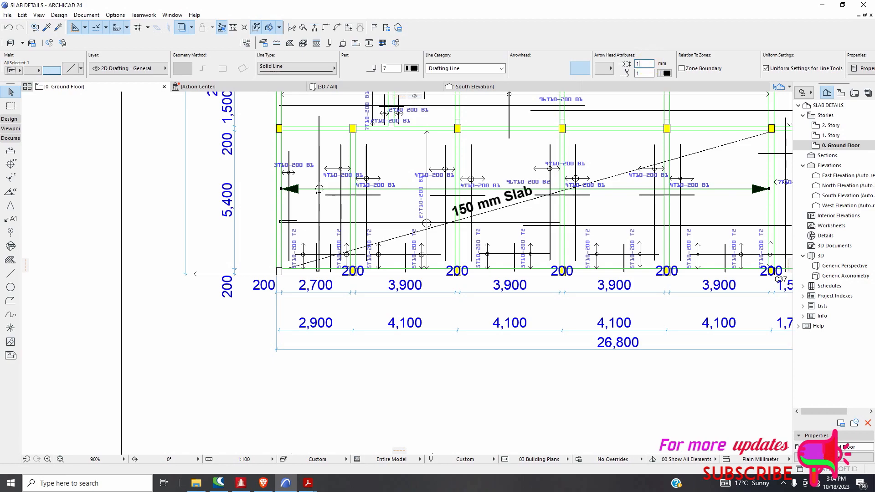
Step: Set the arrowhead size of the long 96T10-200 B2 range line to 1.20 mm after trying 1 mm, and deselect the line
{"action": "left_click", "coordinate": [644, 72]}
{"action": "scroll", "coordinate": [268, 190], "scroll_direction": "up", "scroll_amount": 8}
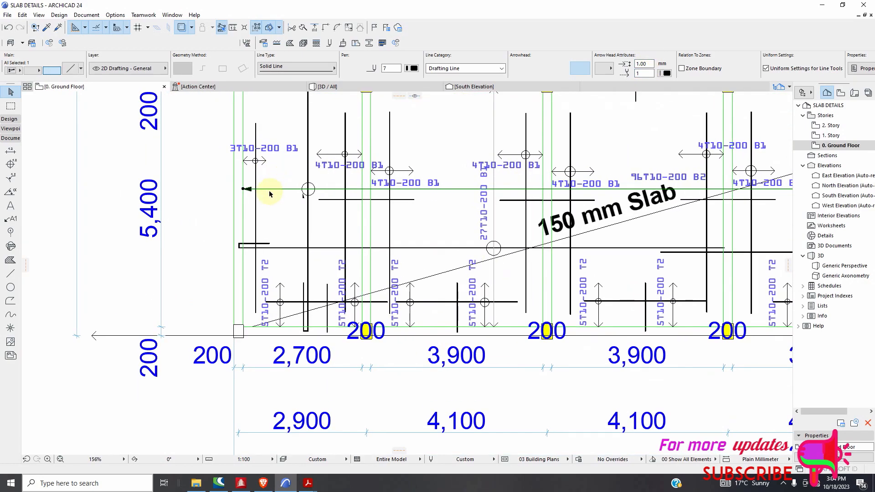
{"action": "left_click", "coordinate": [646, 62]}
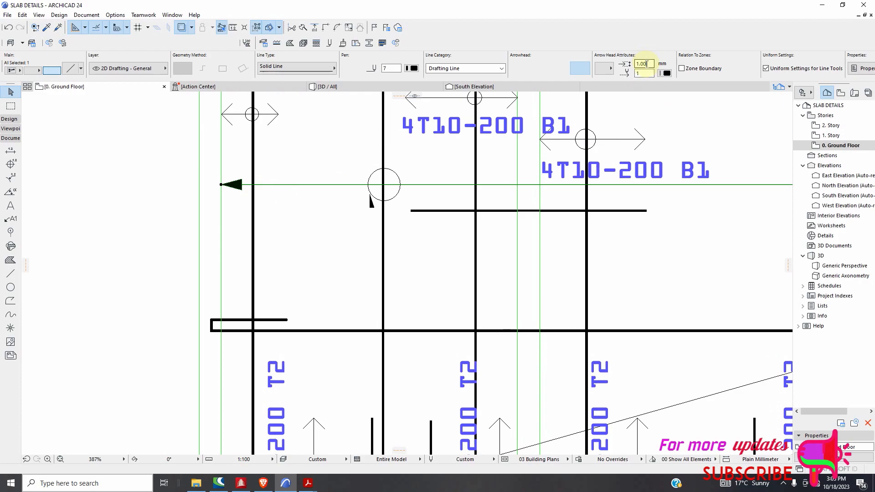
{"action": "type", "text": "1"}
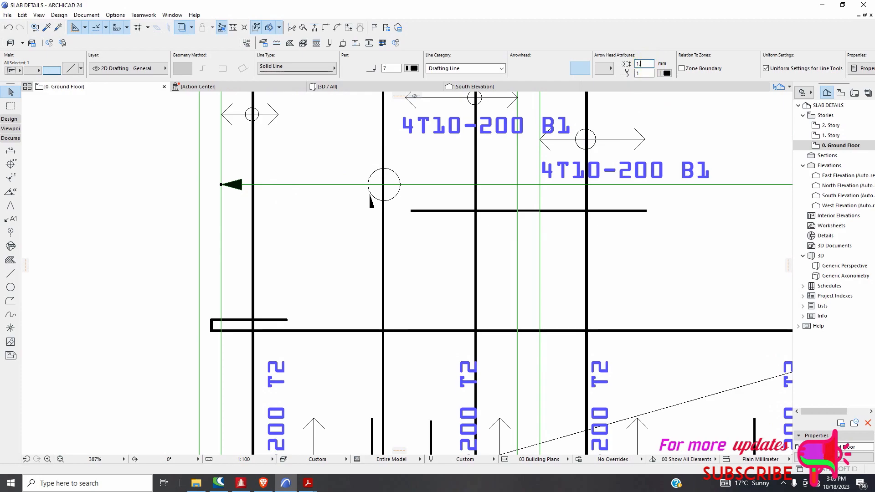
{"action": "left_click", "coordinate": [653, 78]}
{"action": "left_click", "coordinate": [644, 72]}
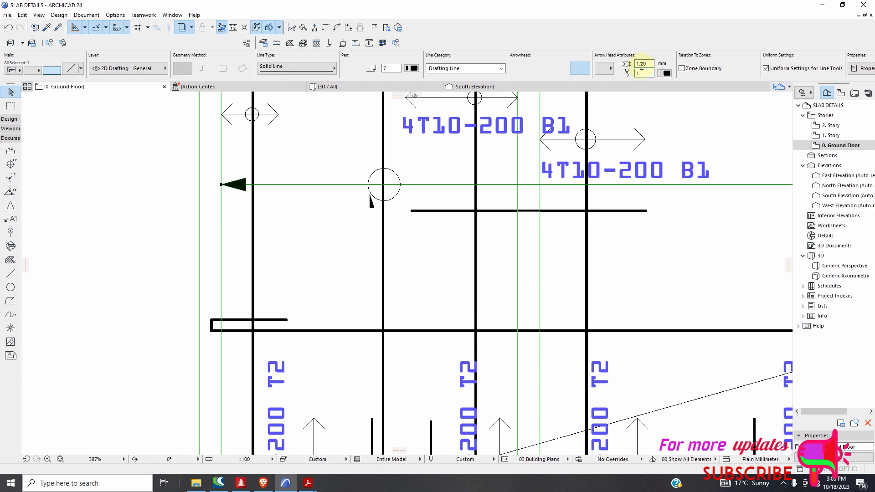
{"action": "scroll", "coordinate": [366, 166], "scroll_direction": "down", "scroll_amount": 10}
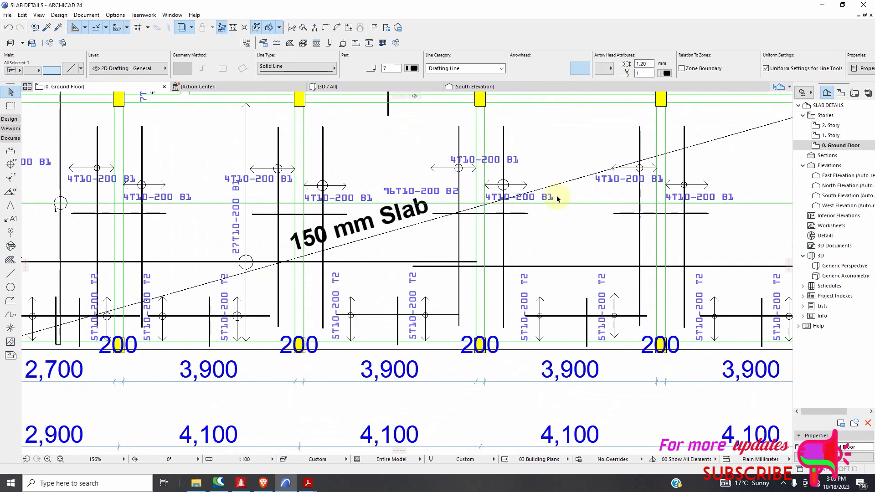
{"action": "scroll", "coordinate": [311, 237], "scroll_direction": "up", "scroll_amount": 10}
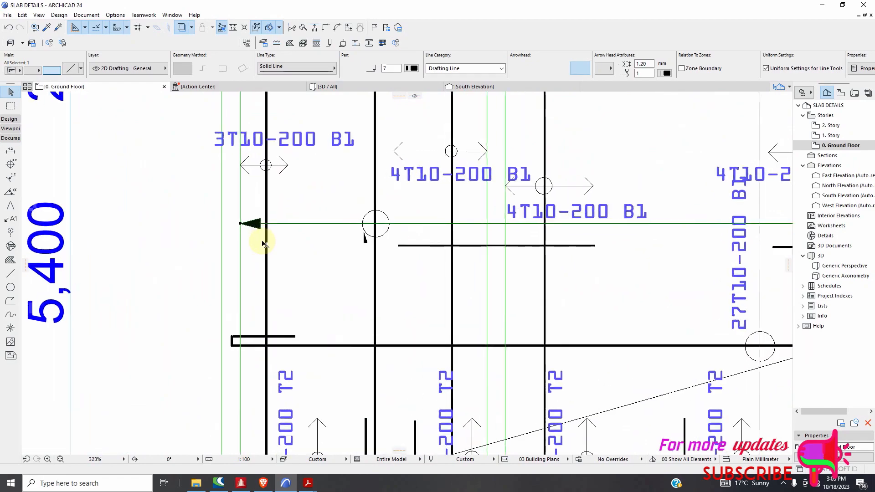
{"action": "left_click", "coordinate": [315, 258]}
Step: Pick up the parameters of the long horizontal 96T10-200 B2 range line in the lower 150 mm slab
{"action": "scroll", "coordinate": [314, 259], "scroll_direction": "down", "scroll_amount": 6}
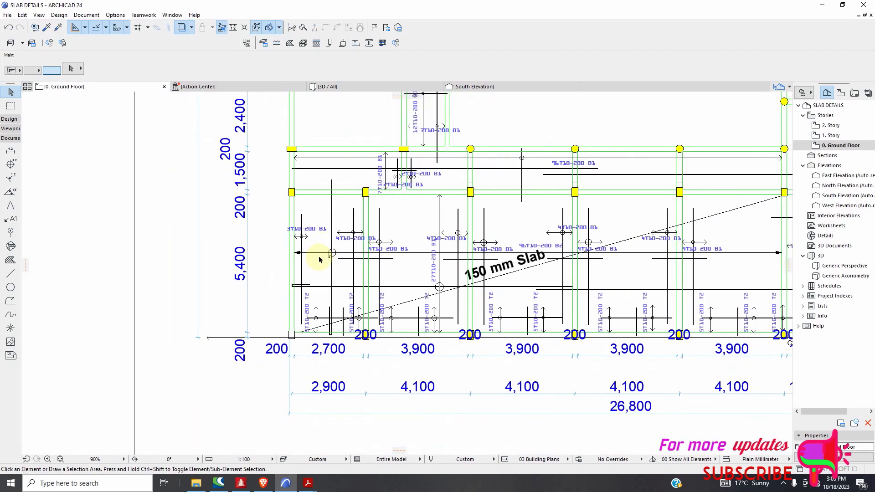
{"action": "scroll", "coordinate": [308, 268], "scroll_direction": "down", "scroll_amount": 3}
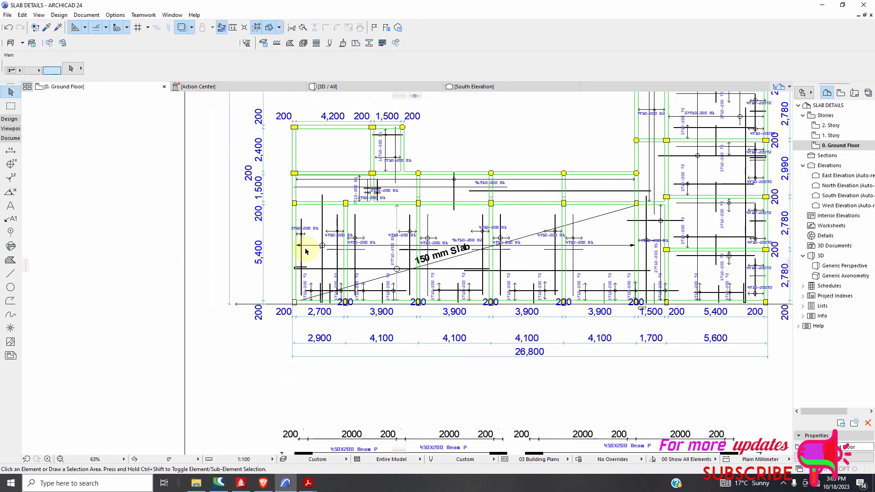
{"action": "scroll", "coordinate": [313, 244], "scroll_direction": "up", "scroll_amount": 4}
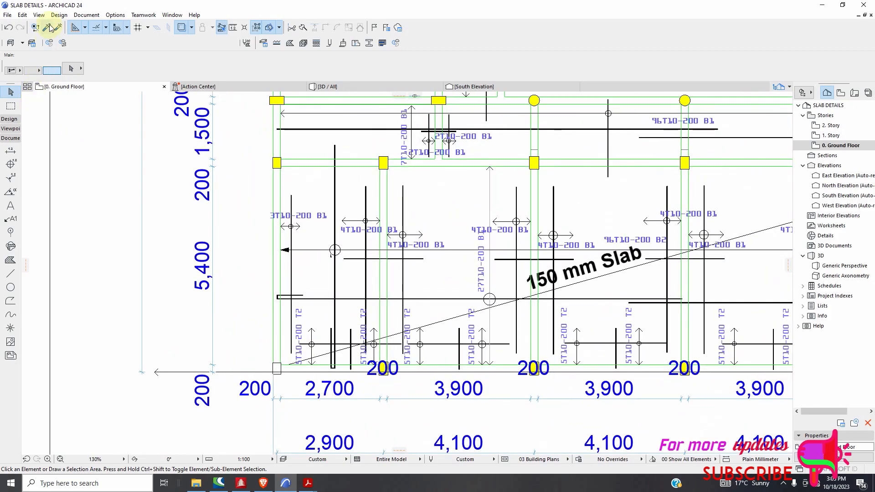
{"action": "left_click", "coordinate": [49, 27]}
{"action": "left_click", "coordinate": [322, 250]}
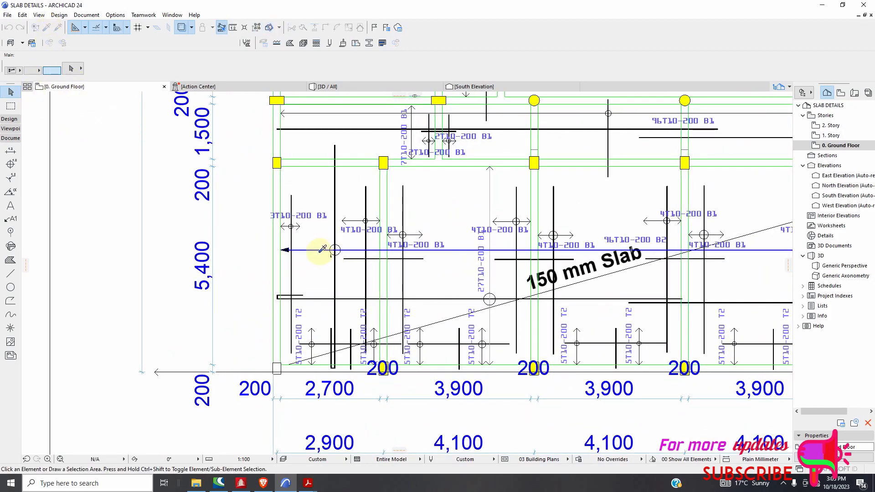
Step: Inject the picked-up line parameters into the 3T10-200 B1 and 4T10-200 B1 range lines in the 2,700 bay
{"action": "scroll", "coordinate": [321, 246], "scroll_direction": "down", "scroll_amount": 4}
{"action": "scroll", "coordinate": [321, 244], "scroll_direction": "up", "scroll_amount": 4}
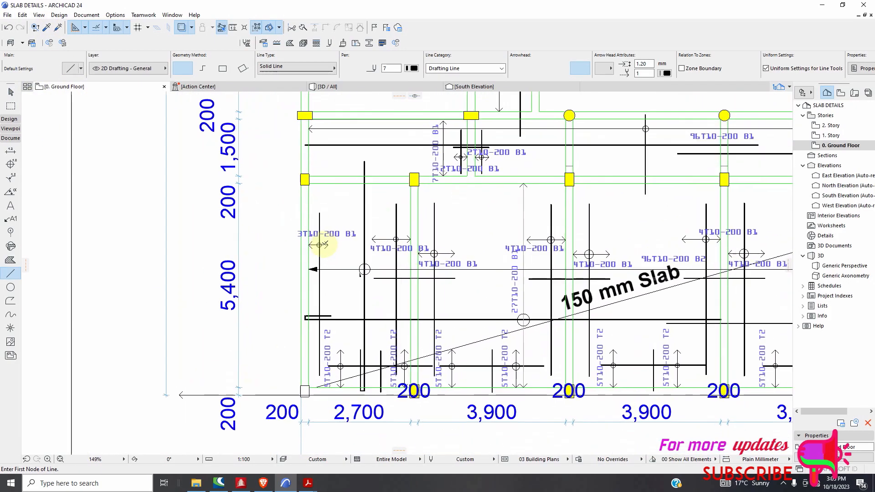
{"action": "scroll", "coordinate": [314, 249], "scroll_direction": "down", "scroll_amount": 4}
{"action": "scroll", "coordinate": [301, 244], "scroll_direction": "up", "scroll_amount": 5}
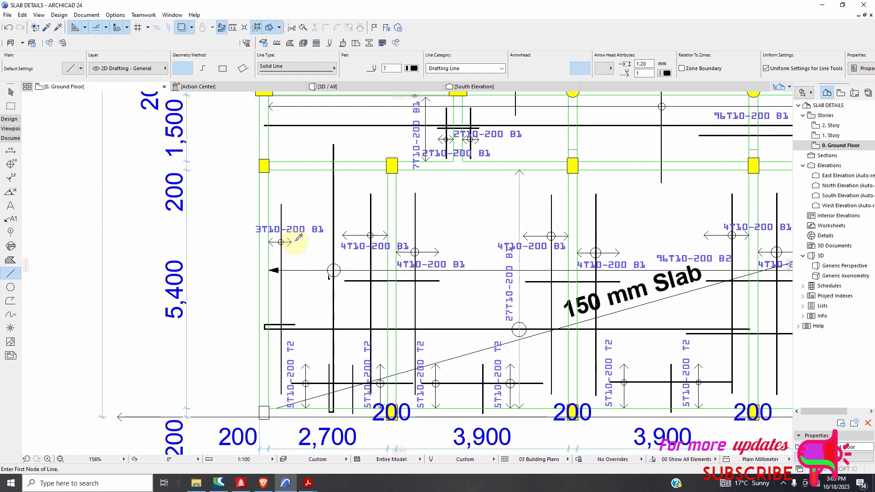
{"action": "left_click", "coordinate": [295, 241], "text": "ctrl+alt"}
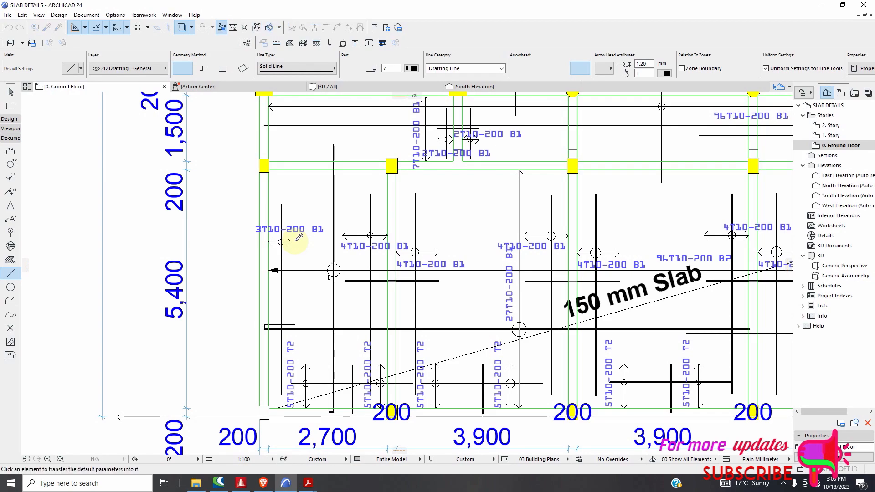
{"action": "left_click", "coordinate": [289, 240], "text": "ctrl+alt"}
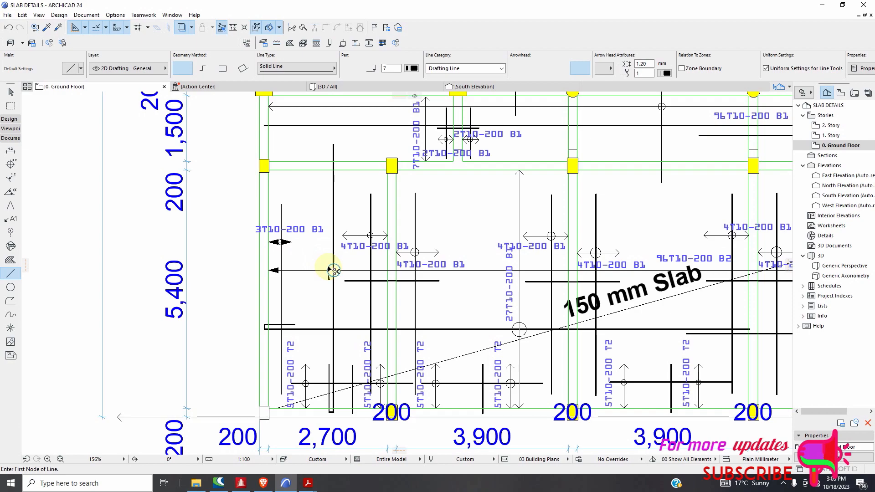
{"action": "key", "text": "ctrl+alt+c"}
{"action": "left_click", "coordinate": [380, 238], "text": "ctrl+alt"}
Step: Inject the line parameters into the two vertical 5T10-200 T2 range lines along the lower edge of the 2,700 bay
{"action": "scroll", "coordinate": [354, 248], "scroll_direction": "down", "scroll_amount": 4}
{"action": "scroll", "coordinate": [329, 314], "scroll_direction": "up", "scroll_amount": 6}
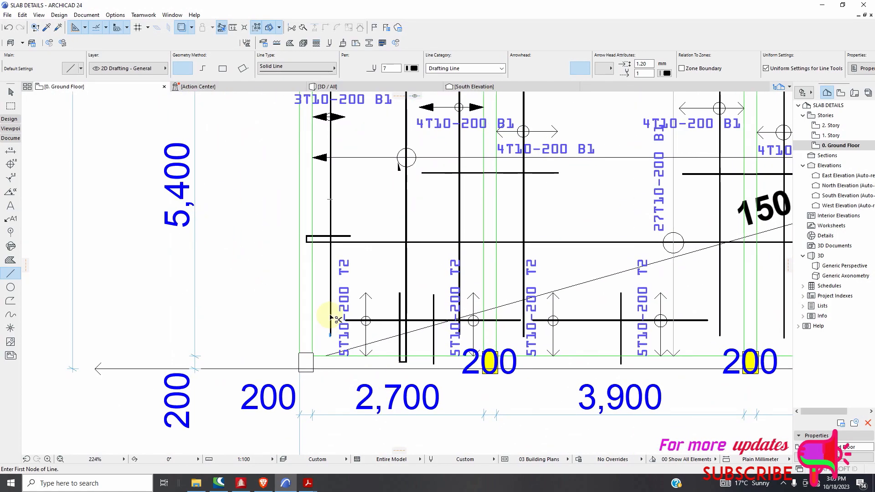
{"action": "key", "text": "ctrl+alt"}
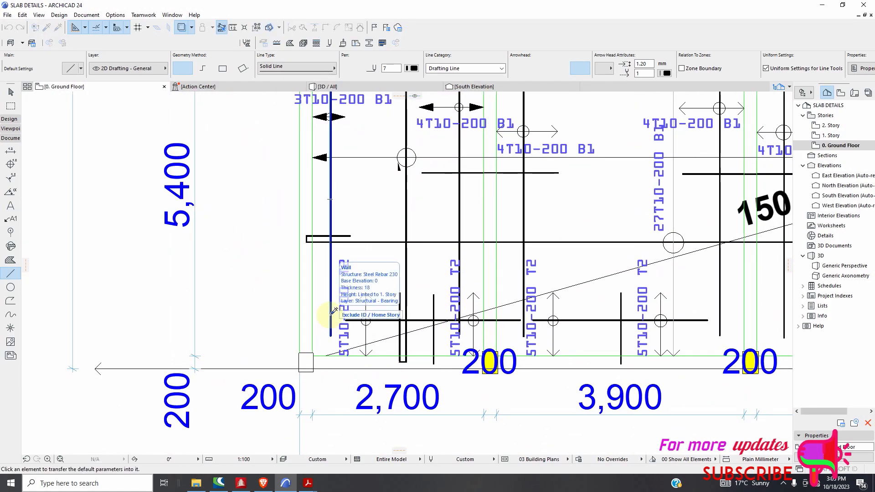
{"action": "left_click", "coordinate": [365, 343], "text": "ctrl+alt"}
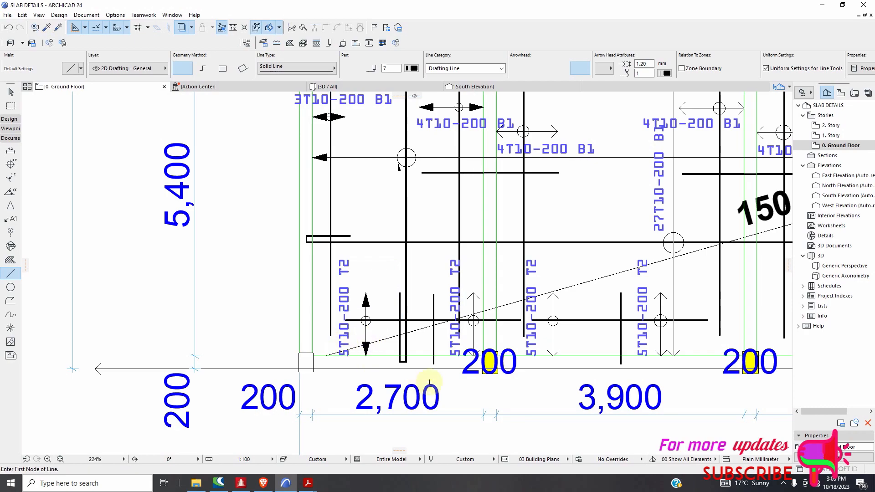
{"action": "scroll", "coordinate": [420, 382], "scroll_direction": "down", "scroll_amount": 3}
{"action": "scroll", "coordinate": [449, 348], "scroll_direction": "up", "scroll_amount": 3}
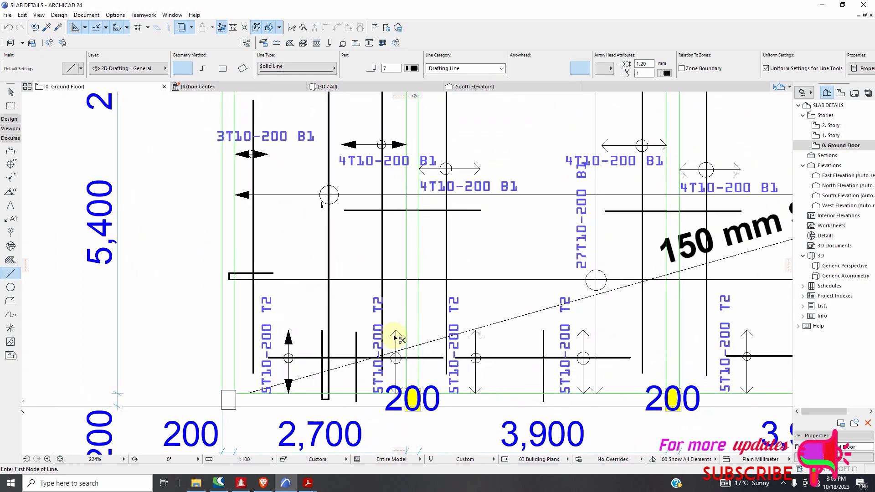
{"action": "left_click", "coordinate": [395, 344], "text": "ctrl+alt"}
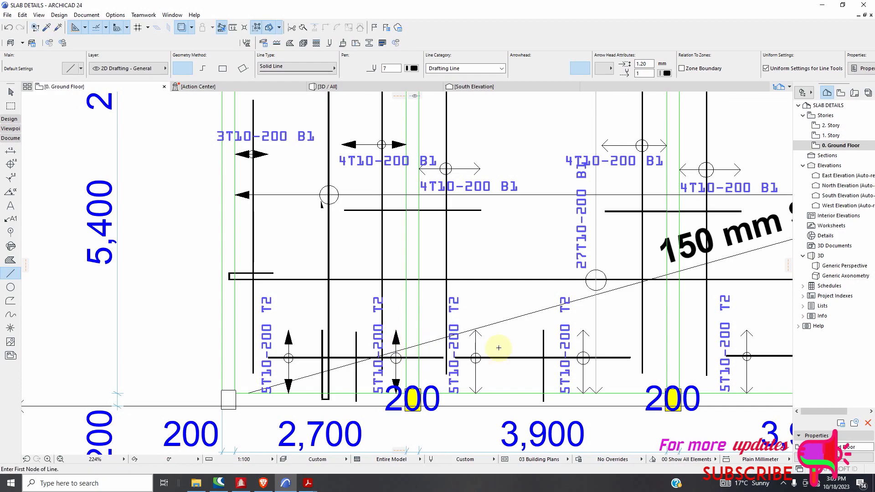
Step: Inject the line parameters into both 5T10-200 T2 range lines in the first 3,900 bay, pointing out the Inject Parameters command in between
{"action": "scroll", "coordinate": [482, 348], "scroll_direction": "up", "scroll_amount": 2}
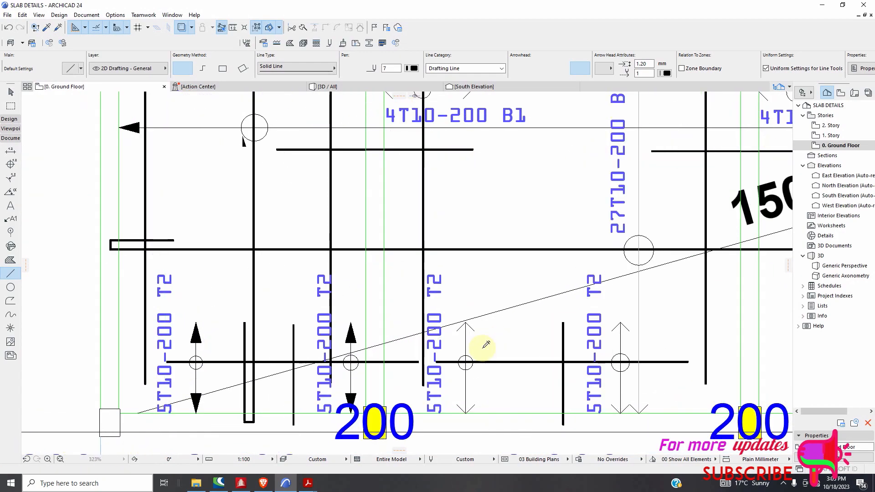
{"action": "left_click", "coordinate": [467, 337], "text": "ctrl+alt"}
{"action": "scroll", "coordinate": [416, 296], "scroll_direction": "down", "scroll_amount": 3}
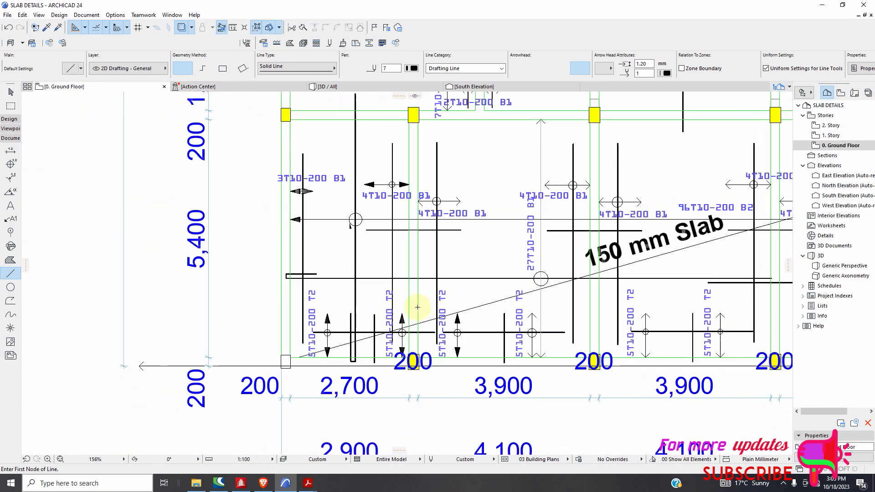
{"action": "left_click", "coordinate": [23, 15]}
{"action": "mouse_move", "coordinate": [114, 239]}
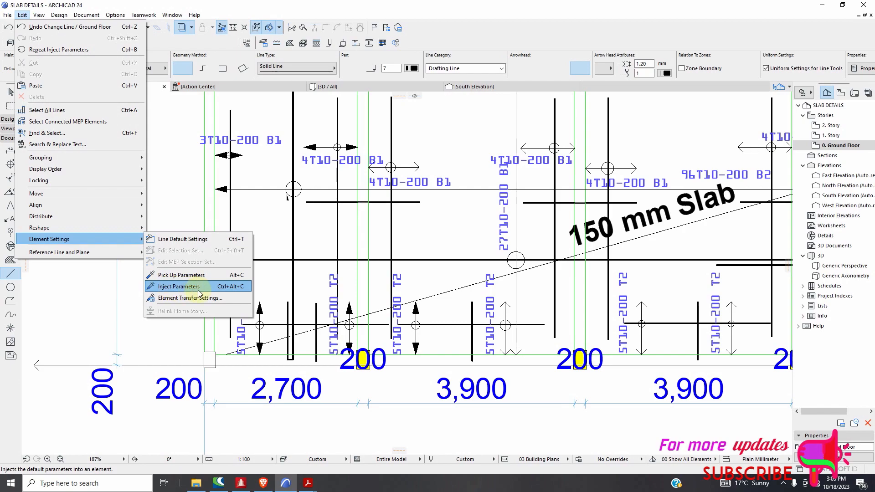
{"action": "left_click", "coordinate": [434, 310]}
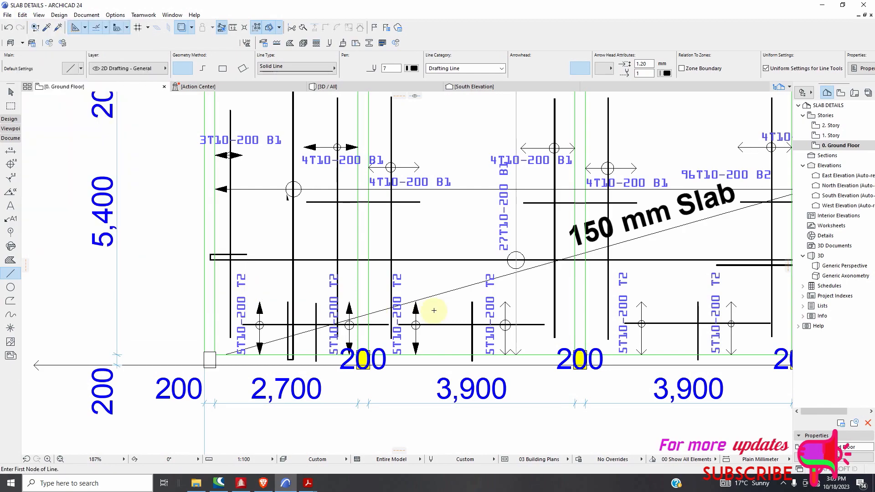
{"action": "key", "text": "ctrl+alt"}
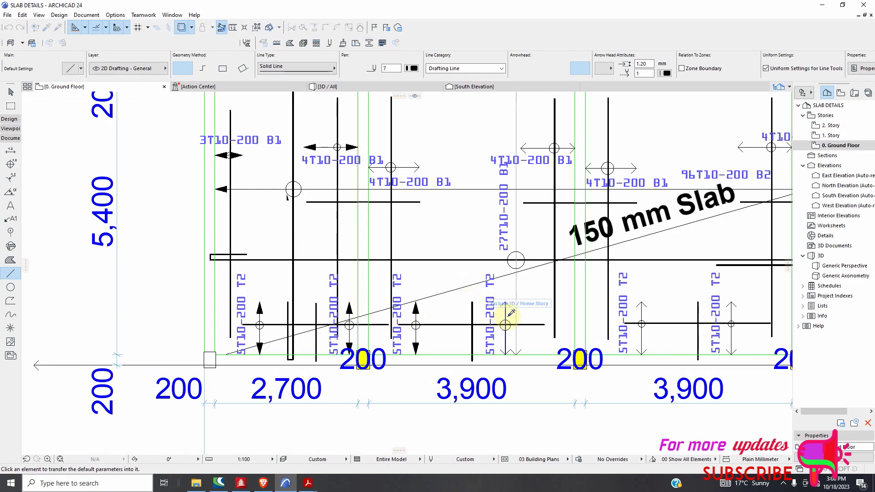
Step: Inject the line parameters into the left 5T10-200 T2 range line in the second 3,900 bay and cancel the stray line
{"action": "scroll", "coordinate": [417, 314], "scroll_direction": "down", "scroll_amount": 2}
{"action": "scroll", "coordinate": [526, 319], "scroll_direction": "up", "scroll_amount": 5}
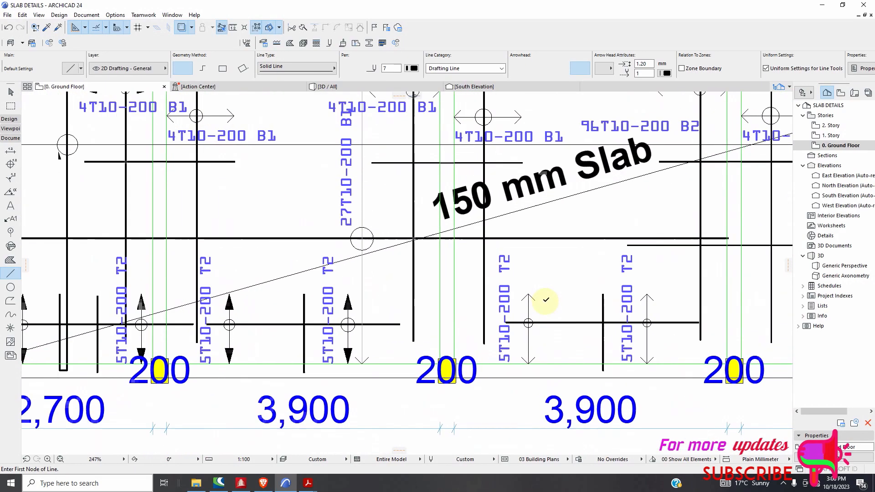
{"action": "key", "text": "ctrl+alt"}
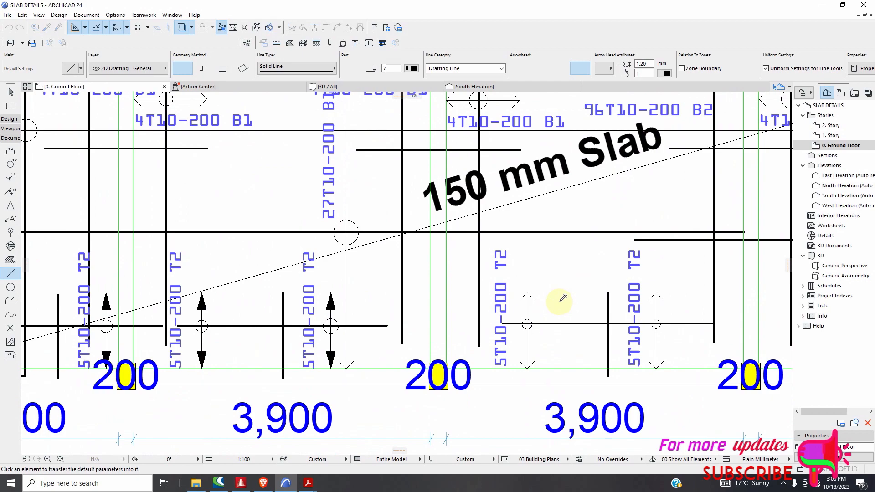
{"action": "left_click", "coordinate": [528, 304], "text": "ctrl+alt"}
{"action": "left_click", "coordinate": [527, 308]}
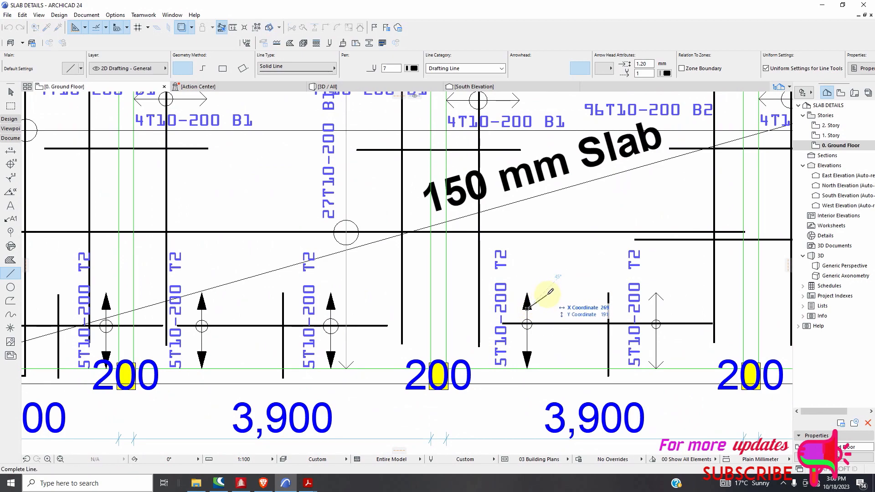
{"action": "key", "text": "Escape"}
Step: Inject the line parameters into the right 5T10-200 T2 range line in the second 3,900 bay
{"action": "scroll", "coordinate": [471, 306], "scroll_direction": "down", "scroll_amount": 6}
{"action": "scroll", "coordinate": [582, 316], "scroll_direction": "up", "scroll_amount": 3}
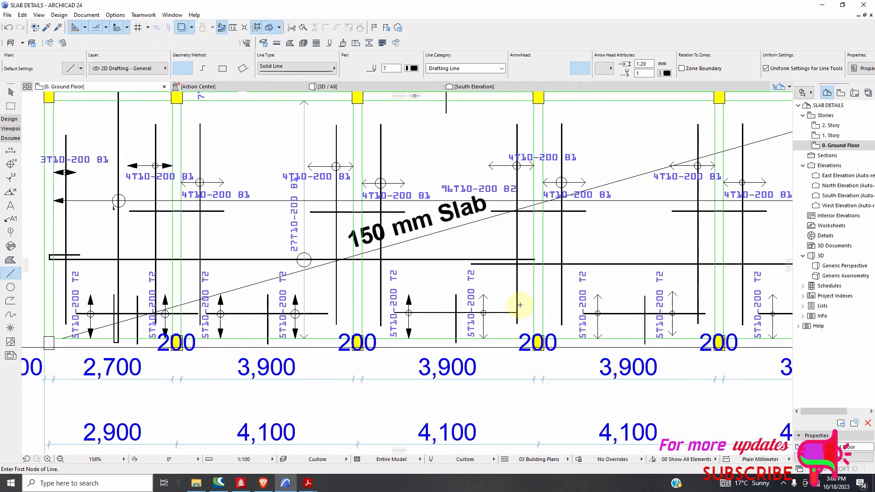
{"action": "scroll", "coordinate": [520, 305], "scroll_direction": "up", "scroll_amount": 3}
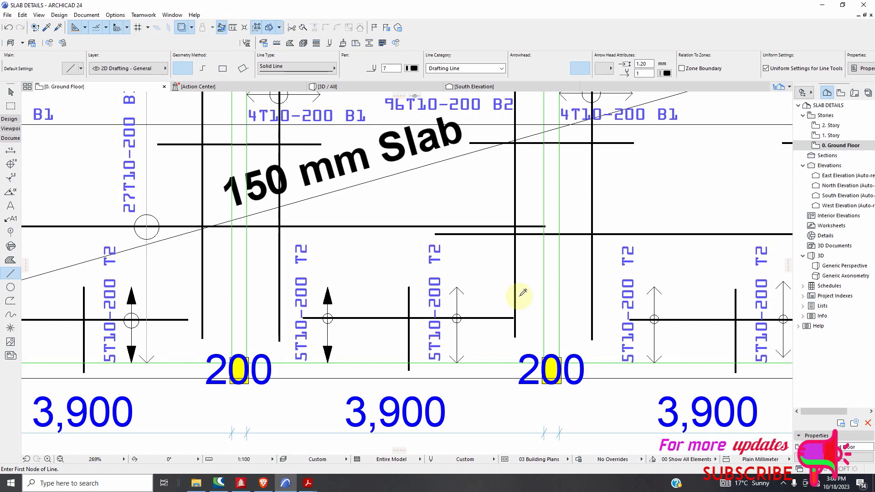
{"action": "key", "text": "ctrl+alt"}
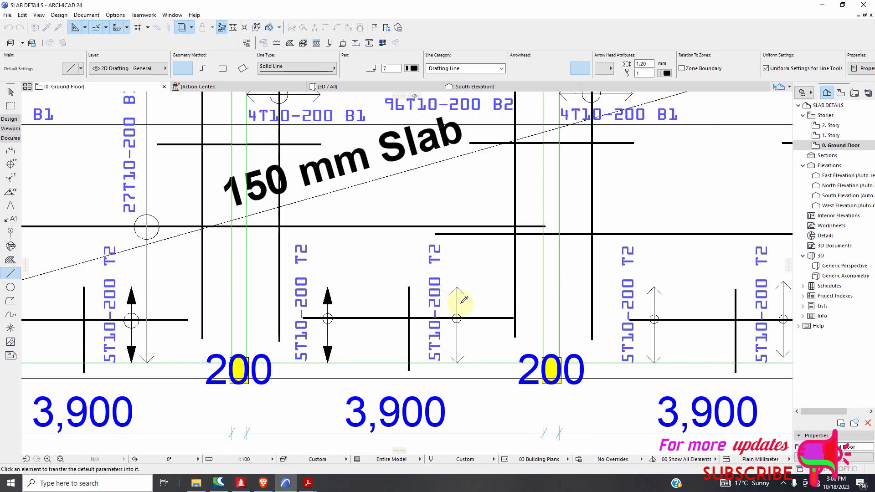
{"action": "scroll", "coordinate": [569, 296], "scroll_direction": "down", "scroll_amount": 3}
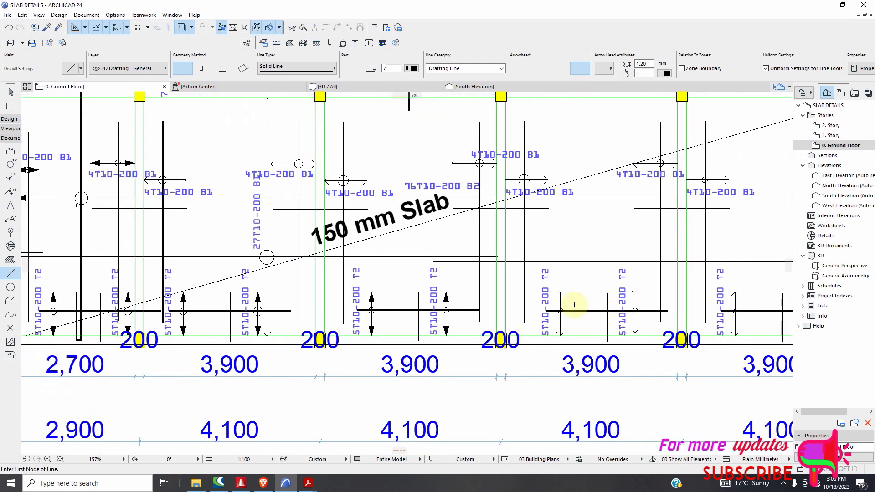
Step: Inject the line parameters into both vertical 5T10-200 T2 range lines along the lower edge of the third 3,900 bay
{"action": "key", "text": "ctrl+alt"}
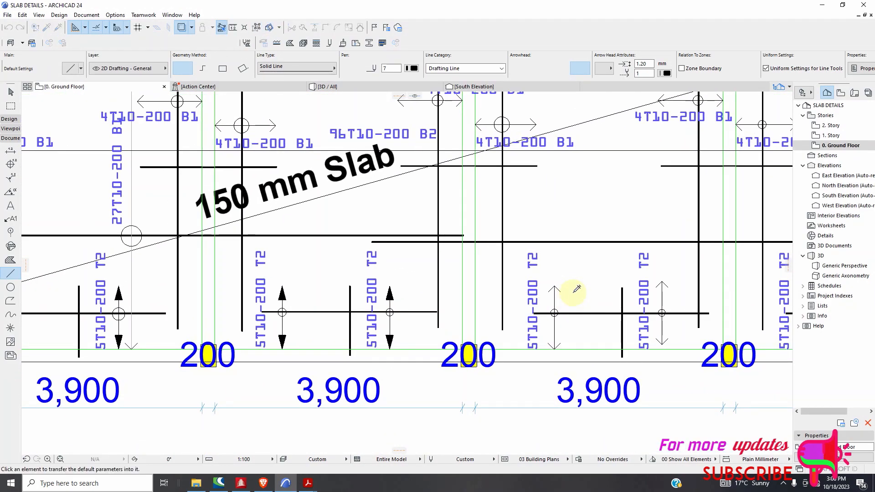
{"action": "left_click", "coordinate": [555, 298], "text": "ctrl+alt"}
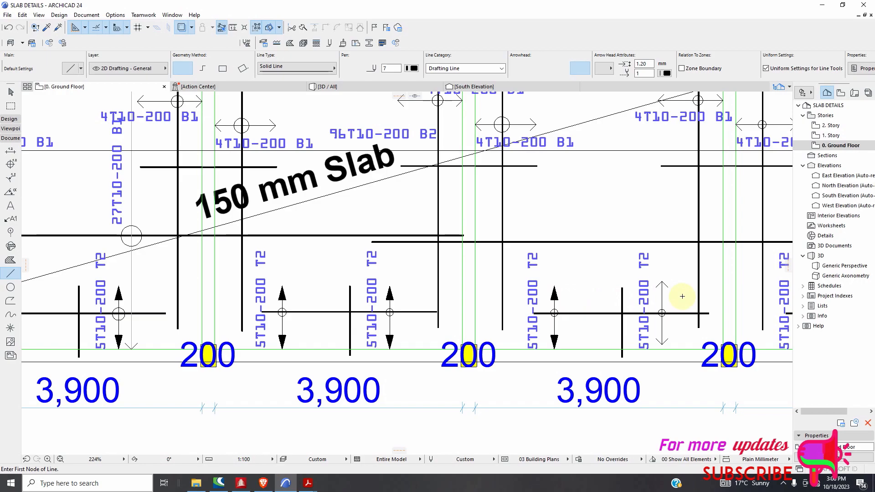
{"action": "key", "text": "ctrl+alt"}
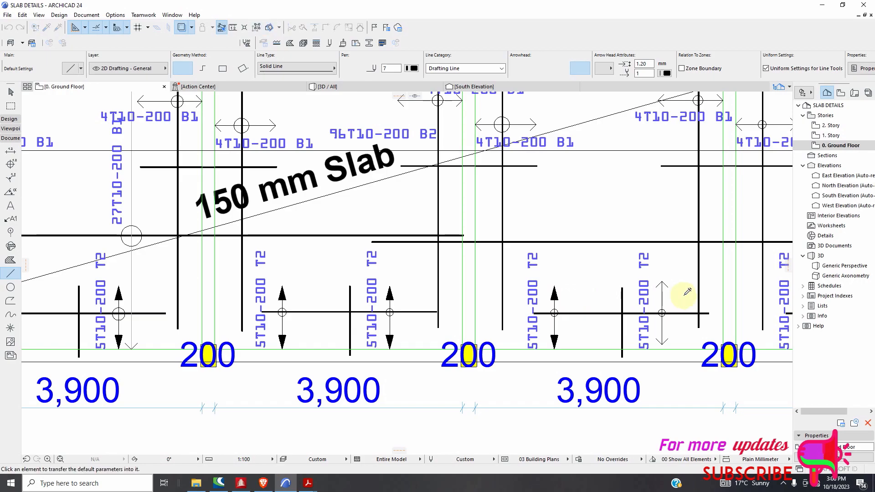
{"action": "left_click", "coordinate": [663, 297], "text": "ctrl+alt"}
Step: Inject the line parameters into both 5T10-200 T2 range lines in the fourth 3,900 bay and the one at the left edge of the 1,500 bay
{"action": "scroll", "coordinate": [462, 312], "scroll_direction": "down", "scroll_amount": 3}
{"action": "scroll", "coordinate": [564, 298], "scroll_direction": "up", "scroll_amount": 2}
{"action": "scroll", "coordinate": [565, 298], "scroll_direction": "up", "scroll_amount": 3}
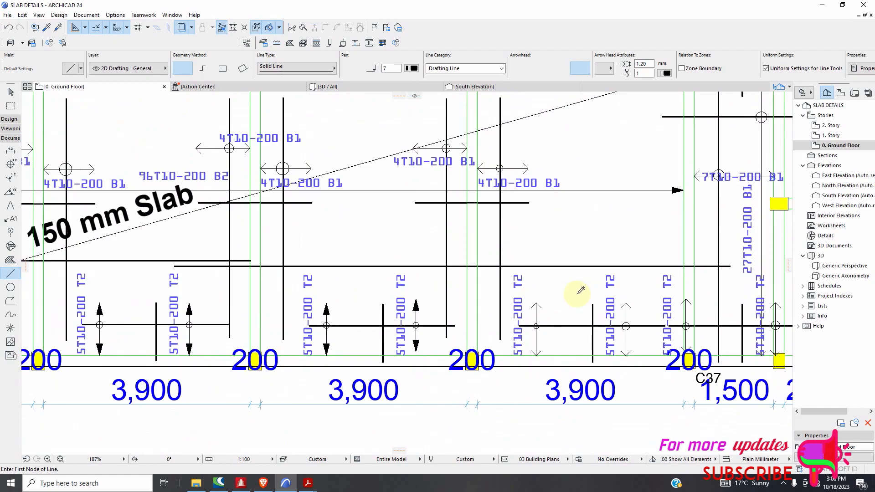
{"action": "key", "text": "ctrl+alt"}
{"action": "left_click", "coordinate": [536, 314], "text": "ctrl+alt"}
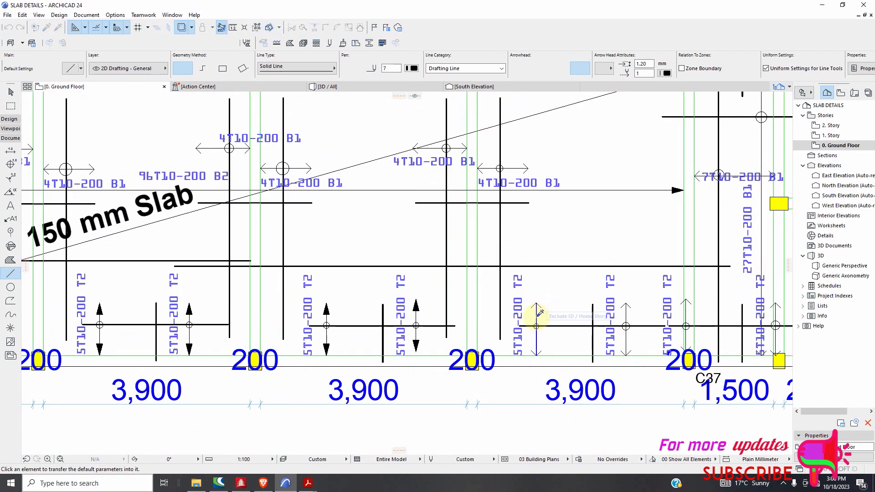
{"action": "key", "text": "ctrl+alt"}
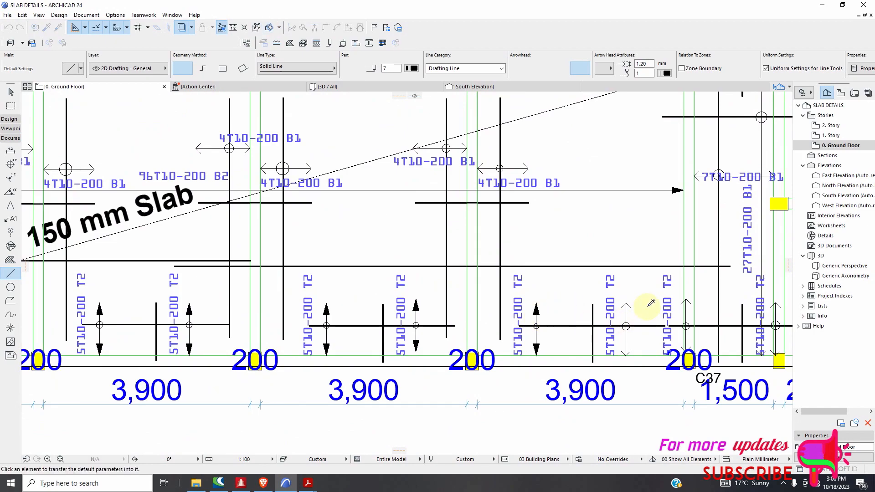
{"action": "left_click", "coordinate": [624, 314], "text": "ctrl+alt"}
{"action": "scroll", "coordinate": [699, 305], "scroll_direction": "up", "scroll_amount": 2}
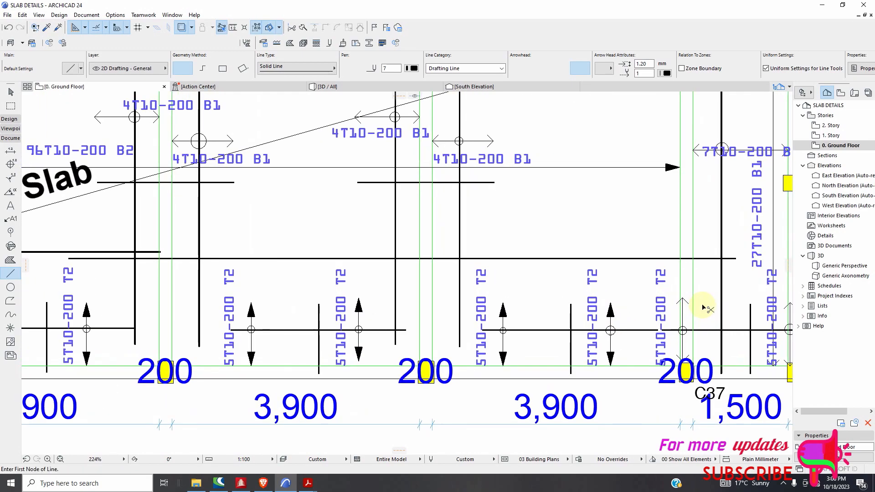
{"action": "key", "text": "ctrl+alt"}
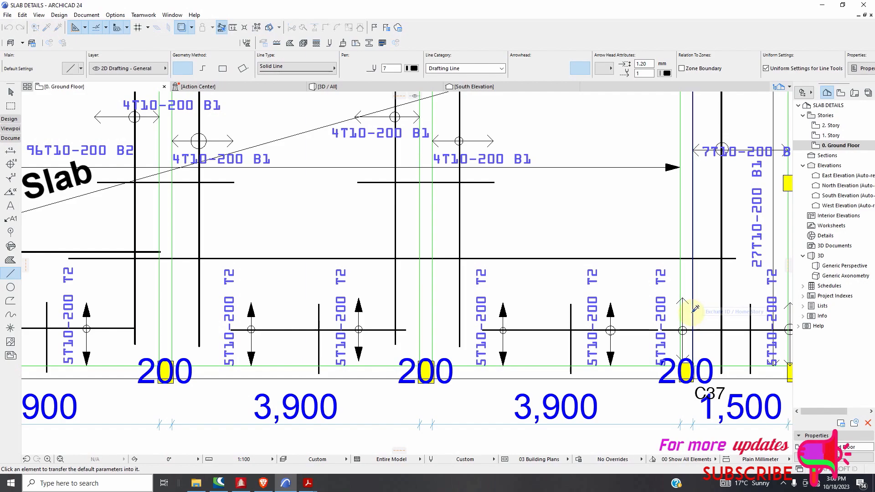
Step: Inject the line parameters into the horizontal 4T10-200 B1 range line at the left side of the first 3,900 bay
{"action": "scroll", "coordinate": [498, 313], "scroll_direction": "down", "scroll_amount": 4}
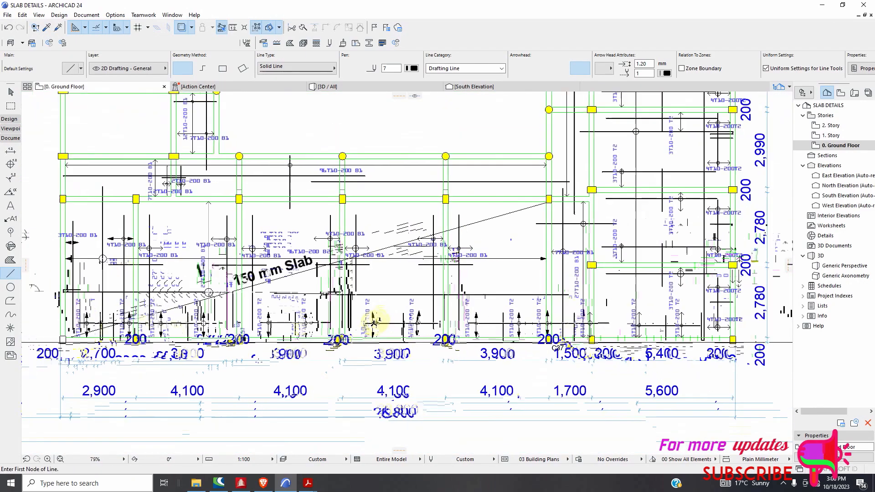
{"action": "scroll", "coordinate": [287, 287], "scroll_direction": "up", "scroll_amount": 5}
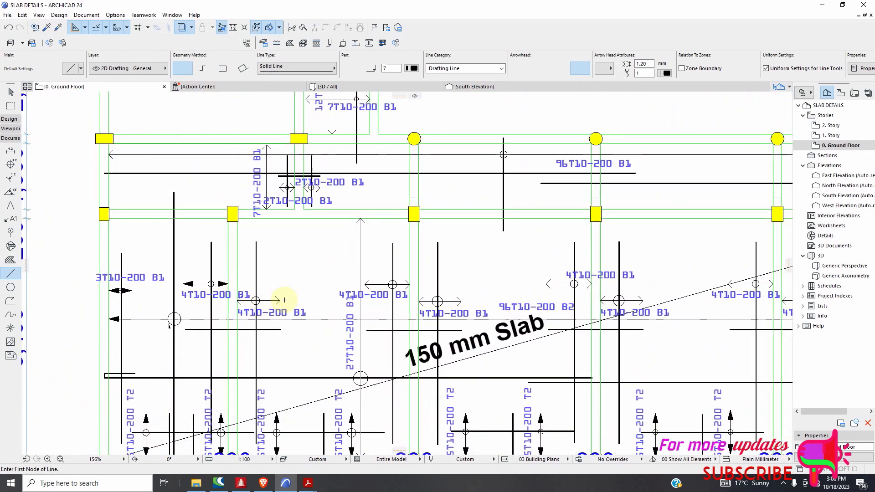
{"action": "key", "text": "ctrl+alt"}
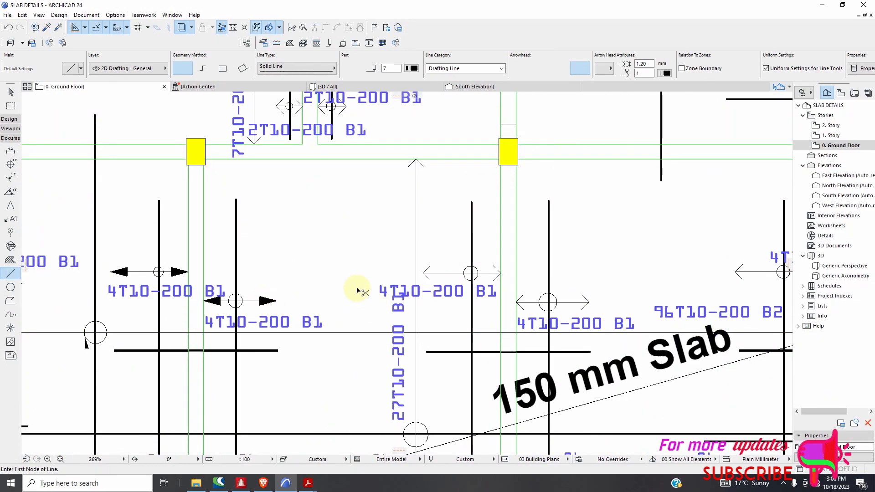
Step: Inject the line parameters into both 4T10-200 B1 range lines beside the beam between the first and second 3,900 bays
{"action": "key", "text": "ctrl+alt"}
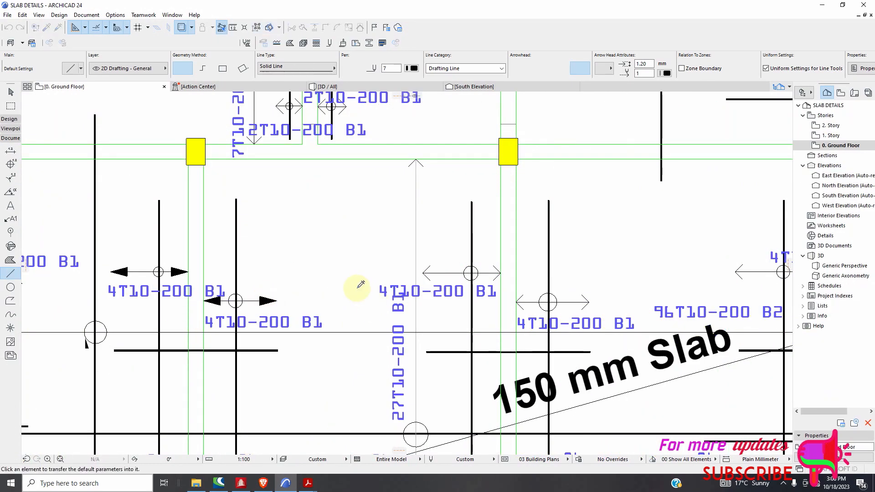
{"action": "left_click", "coordinate": [437, 272], "text": "ctrl+alt"}
{"action": "key", "text": "ctrl+alt"}
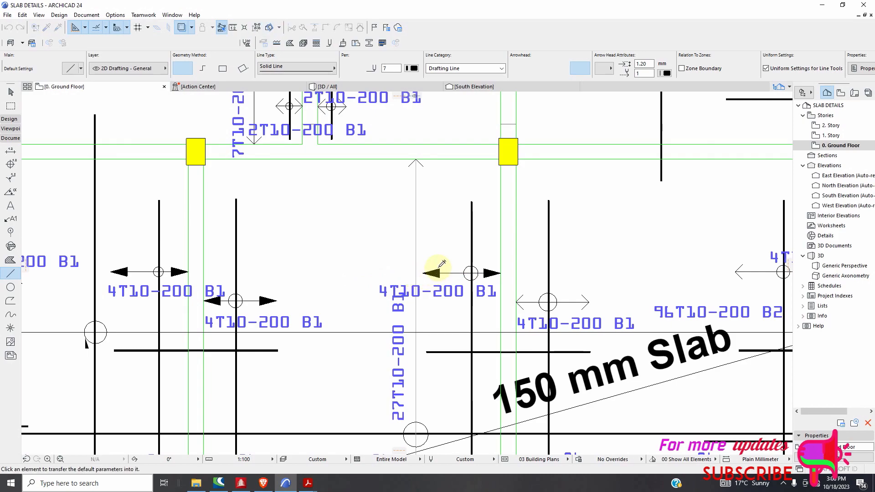
{"action": "left_click", "coordinate": [578, 298], "text": "ctrl+alt"}
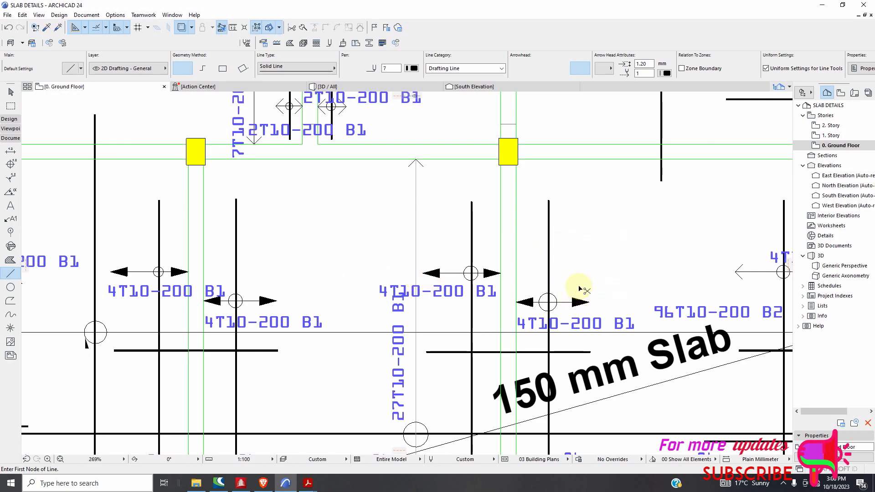
Step: Inject the line parameters into both 4T10-200 B1 range lines beside the beam between the second and third 3,900 bays
{"action": "scroll", "coordinate": [576, 277], "scroll_direction": "down", "scroll_amount": 5}
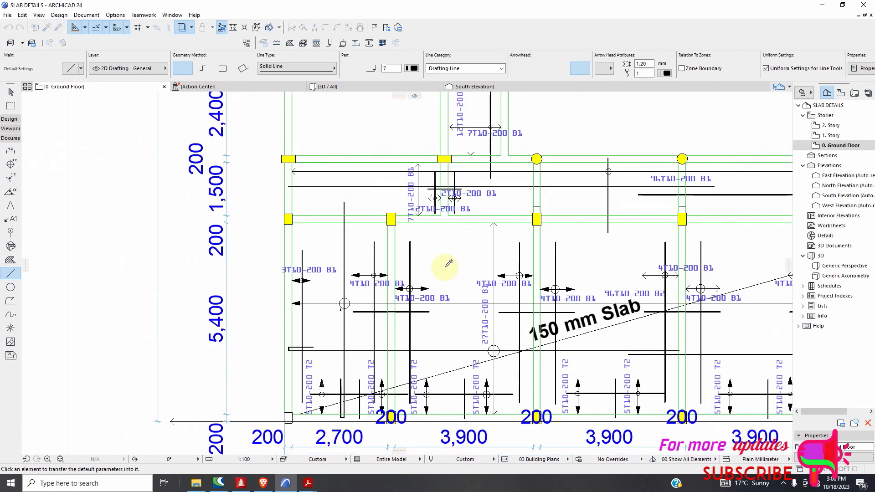
{"action": "scroll", "coordinate": [621, 289], "scroll_direction": "up", "scroll_amount": 5}
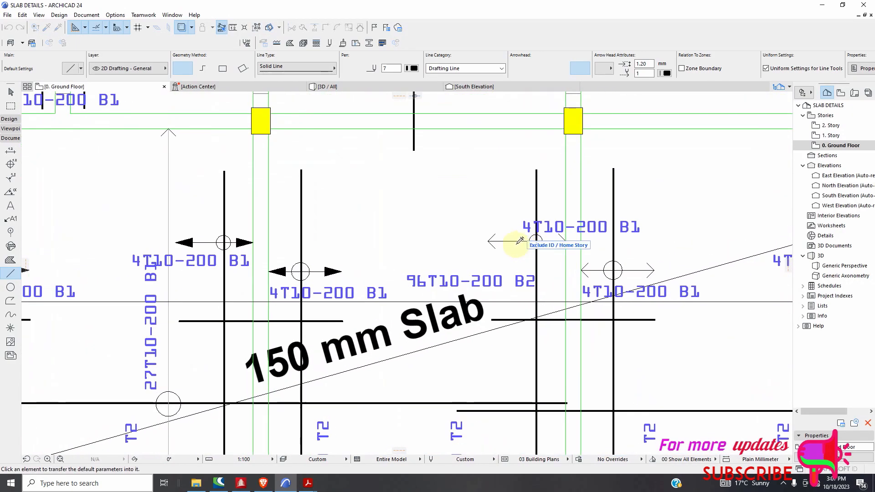
{"action": "left_click", "coordinate": [522, 243], "text": "ctrl+alt"}
Step: Inject the line parameters into both 4T10-200 B1 range lines beside the beam between the third and fourth 3,900 bays
{"action": "scroll", "coordinate": [519, 248], "scroll_direction": "down", "scroll_amount": 3}
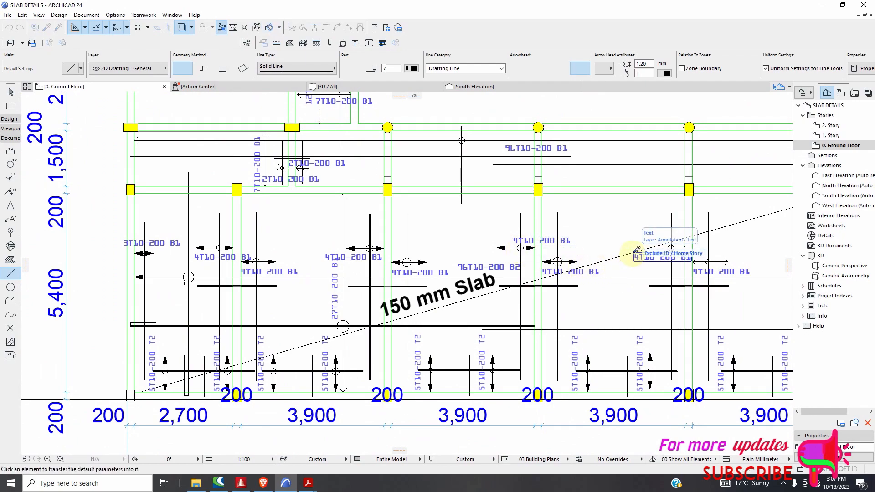
{"action": "scroll", "coordinate": [661, 245], "scroll_direction": "up", "scroll_amount": 3}
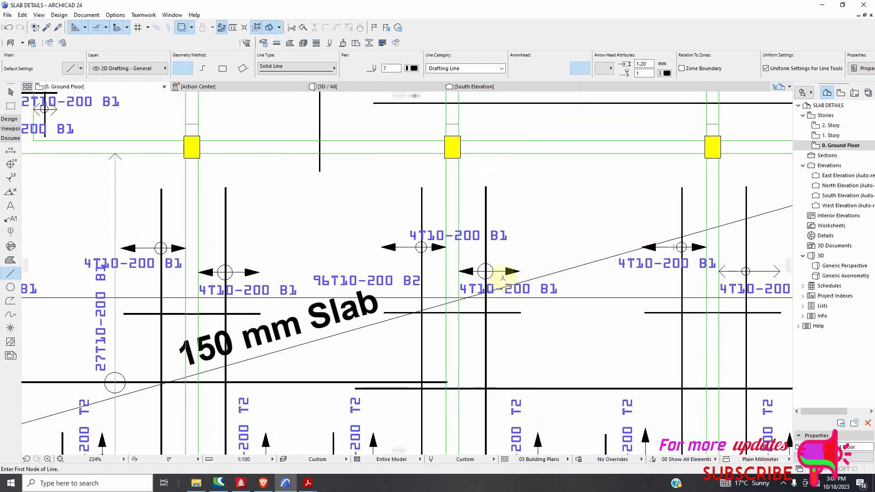
{"action": "scroll", "coordinate": [393, 260], "scroll_direction": "down", "scroll_amount": 3}
{"action": "scroll", "coordinate": [543, 283], "scroll_direction": "up", "scroll_amount": 5}
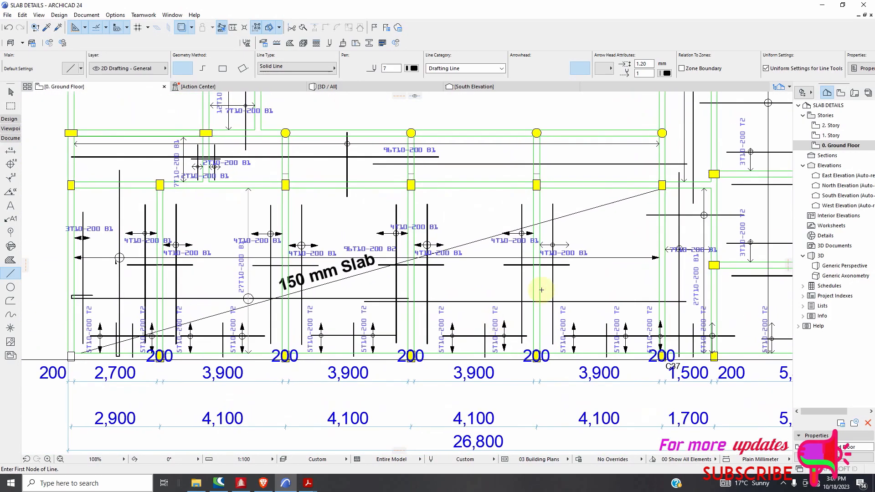
{"action": "scroll", "coordinate": [575, 247], "scroll_direction": "up", "scroll_amount": 1}
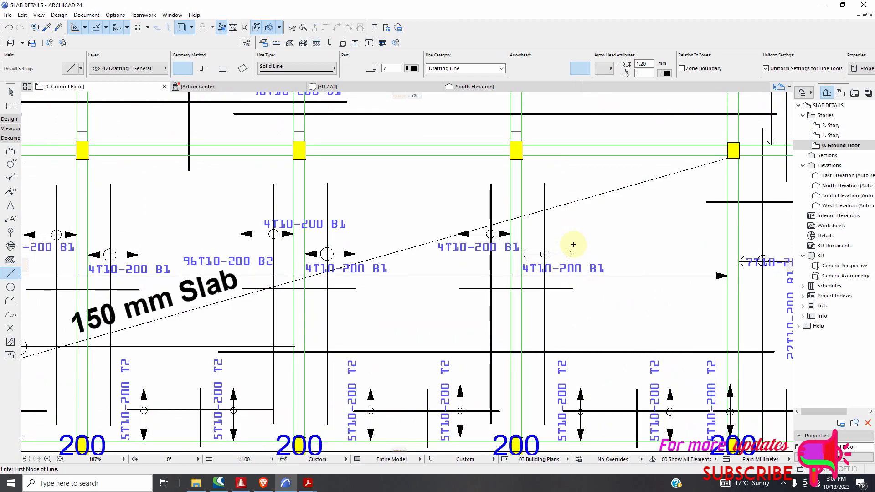
{"action": "left_click", "coordinate": [573, 245], "text": "ctrl+alt"}
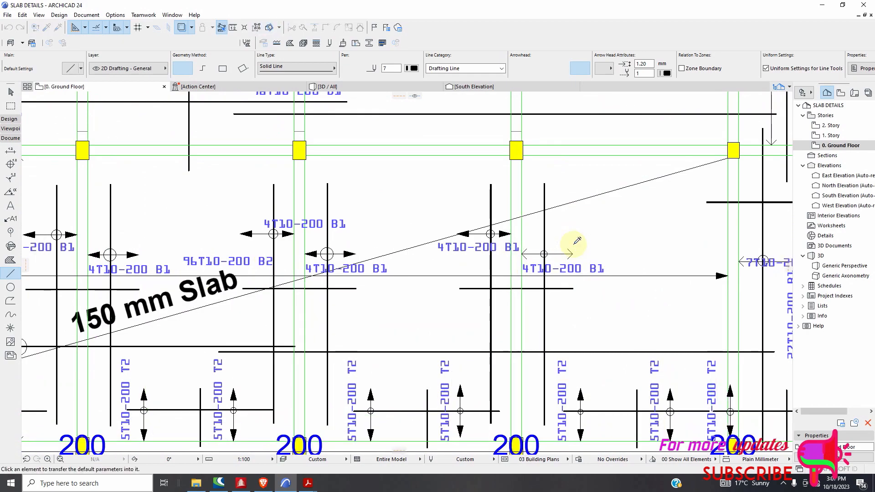
Step: Inject the line parameters into the horizontal 7T10-200 B1 range line in the 1,500 bay
{"action": "scroll", "coordinate": [492, 259], "scroll_direction": "down", "scroll_amount": 5}
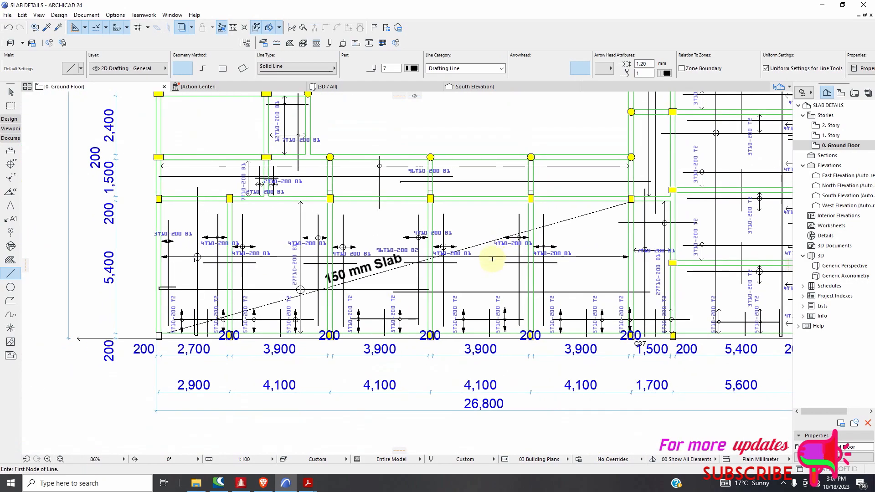
{"action": "scroll", "coordinate": [561, 207], "scroll_direction": "down", "scroll_amount": 3}
{"action": "scroll", "coordinate": [618, 225], "scroll_direction": "up", "scroll_amount": 9}
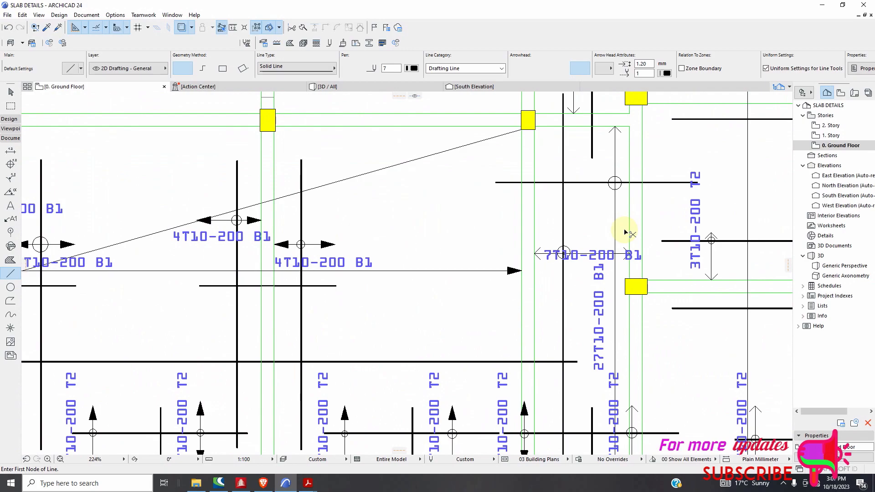
{"action": "key", "text": "ctrl+alt"}
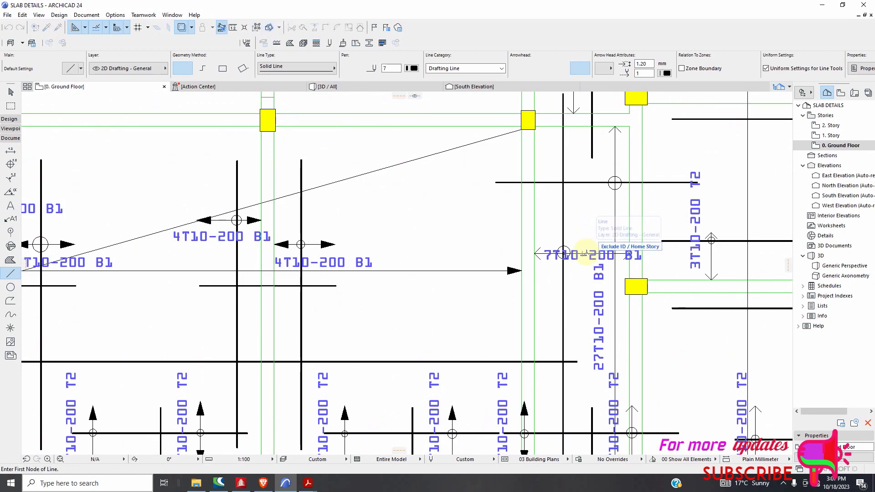
Step: Inject the line parameters into the vertical 5T10-200 T2 range line at the right edge of the 1,500 bay
{"action": "scroll", "coordinate": [469, 228], "scroll_direction": "down", "scroll_amount": 6}
{"action": "scroll", "coordinate": [455, 275], "scroll_direction": "down", "scroll_amount": 1}
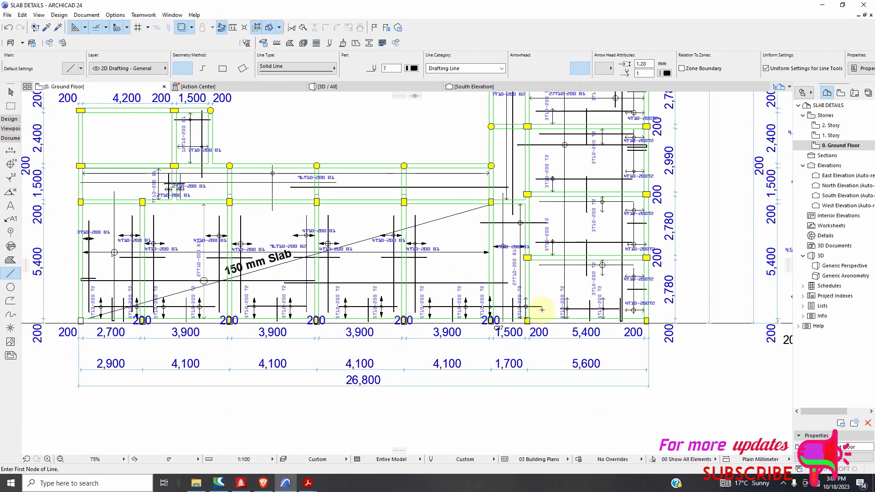
{"action": "scroll", "coordinate": [523, 291], "scroll_direction": "up", "scroll_amount": 6}
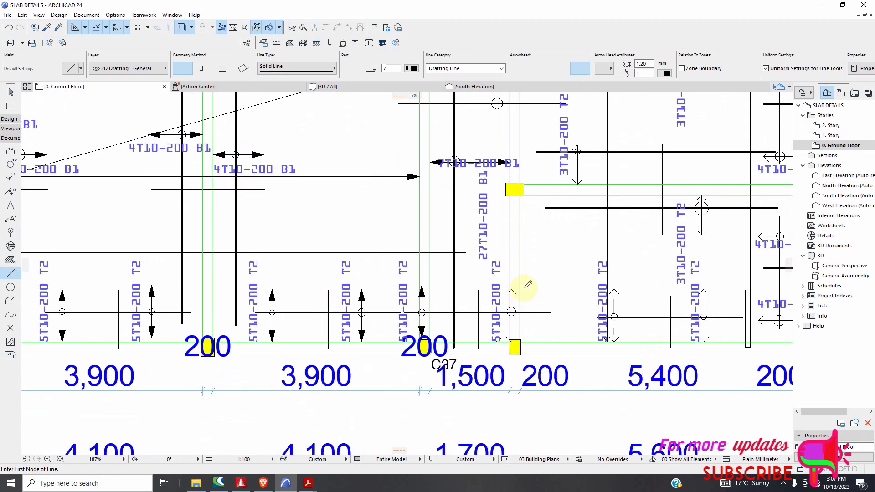
{"action": "key", "text": "ctrl+alt"}
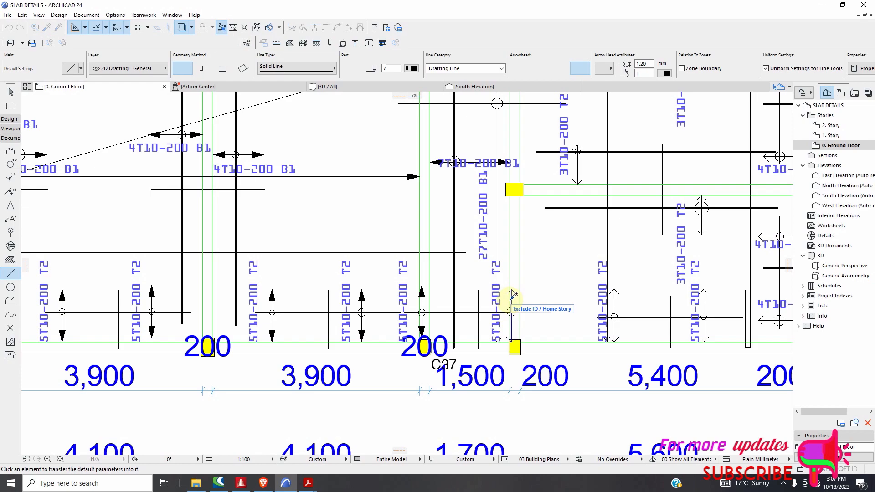
Step: Inject the line parameters into both vertical 5T10-200 T2 range lines along the lower edge of the 5,400 bay
{"action": "scroll", "coordinate": [531, 294], "scroll_direction": "down", "scroll_amount": 4}
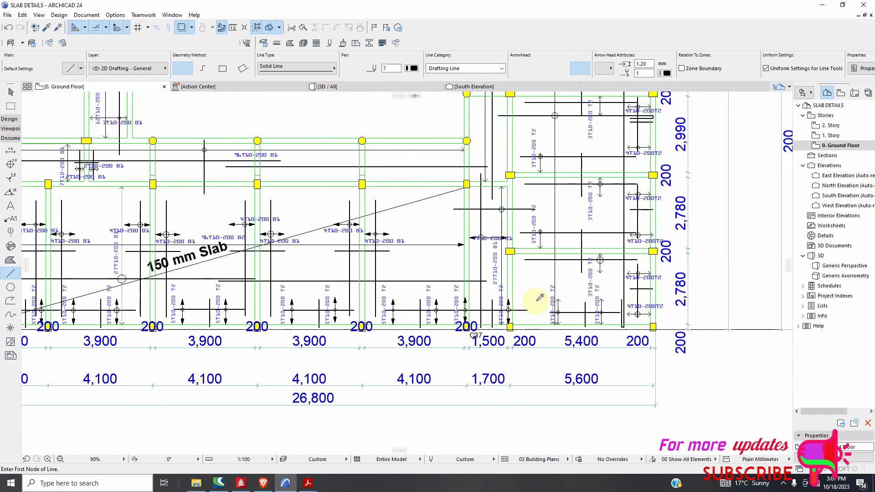
{"action": "key", "text": "ctrl+alt"}
{"action": "scroll", "coordinate": [577, 304], "scroll_direction": "up", "scroll_amount": 2}
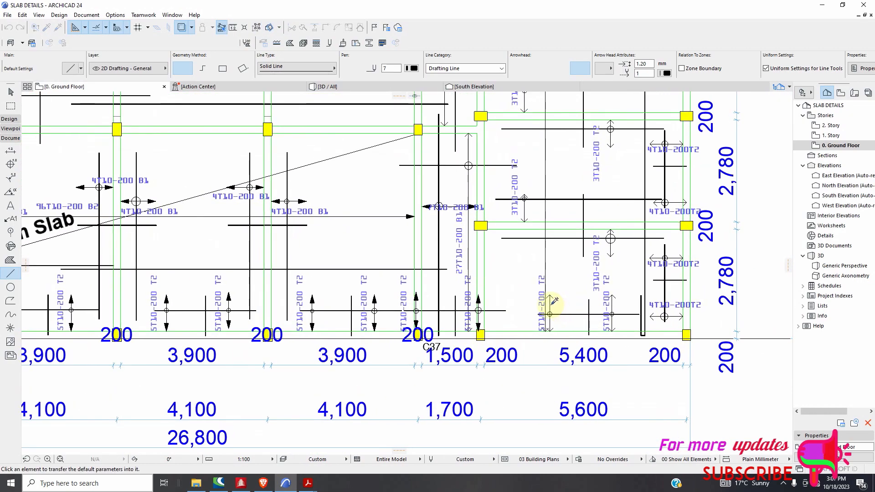
{"action": "scroll", "coordinate": [627, 296], "scroll_direction": "up", "scroll_amount": 2}
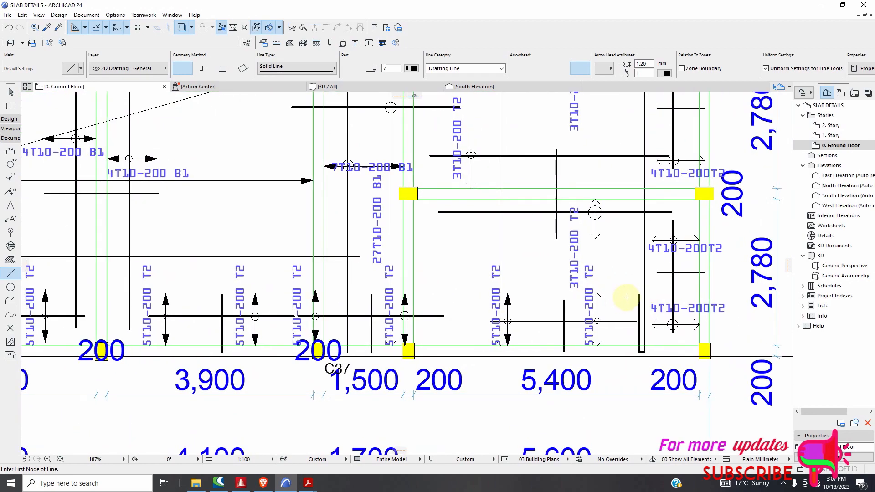
{"action": "scroll", "coordinate": [627, 296], "scroll_direction": "up", "scroll_amount": 2}
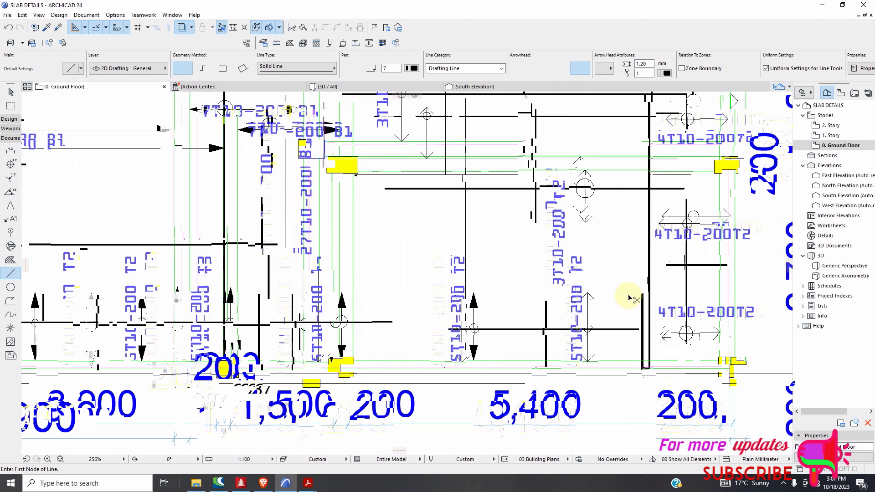
{"action": "scroll", "coordinate": [632, 292], "scroll_direction": "up", "scroll_amount": 1}
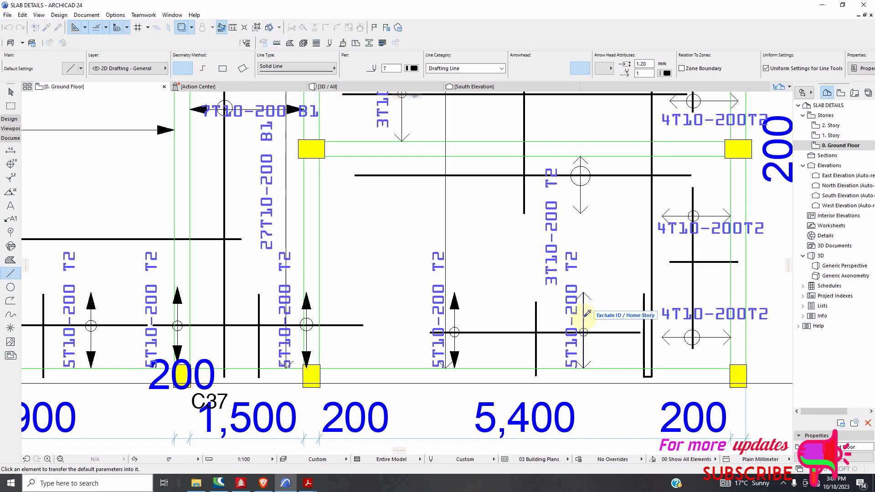
Step: Inject the line parameters into the upper 4T10-200T2 range line at the right edge of the lowest 2,780 bay
{"action": "scroll", "coordinate": [587, 313], "scroll_direction": "down", "scroll_amount": 3}
{"action": "scroll", "coordinate": [546, 305], "scroll_direction": "down", "scroll_amount": 2}
{"action": "scroll", "coordinate": [586, 278], "scroll_direction": "up", "scroll_amount": 4}
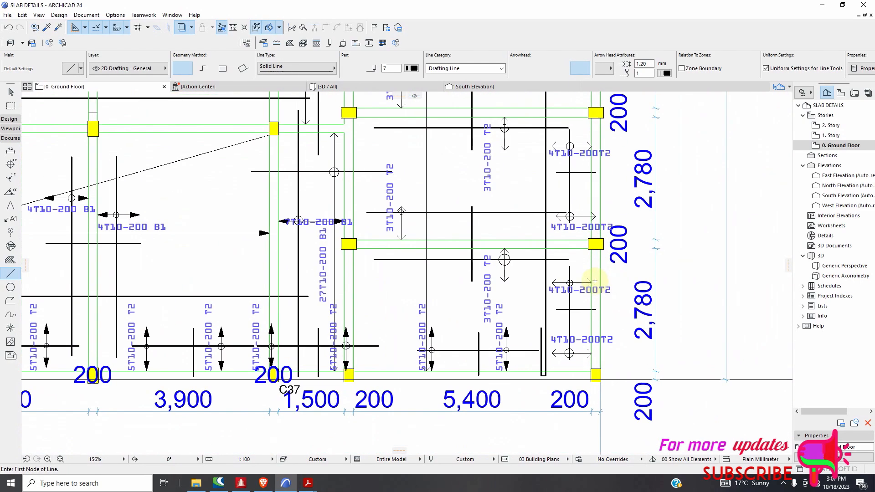
{"action": "key", "text": "alt"}
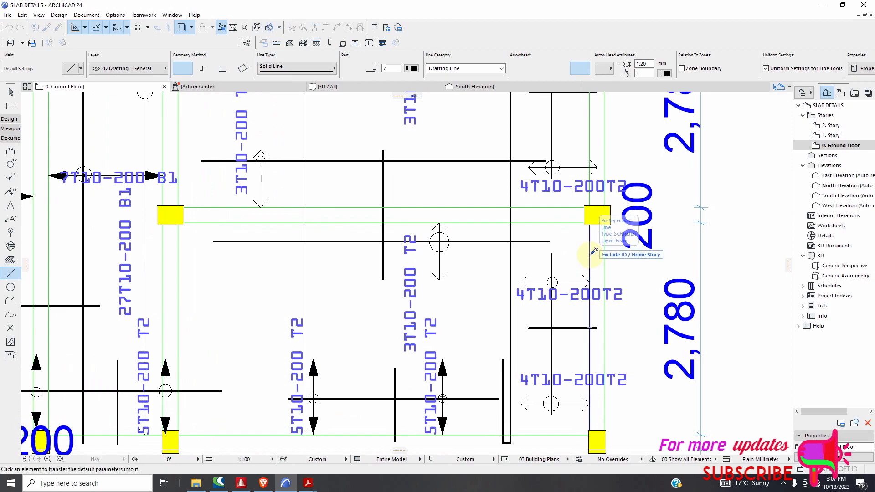
{"action": "left_click", "coordinate": [569, 277], "text": "ctrl+alt"}
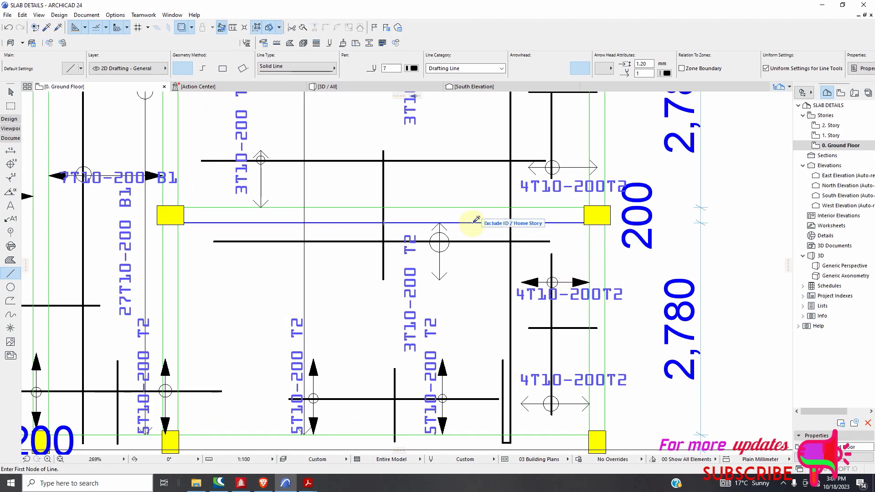
Step: Inject the line parameters into the upper vertical 3T10-200 T2 and the lower 4T10-200T2 range lines of the lowest 2,780 bay
{"action": "left_click", "coordinate": [473, 223], "text": "ctrl+alt"}
{"action": "left_click", "coordinate": [439, 255], "text": "ctrl+alt"}
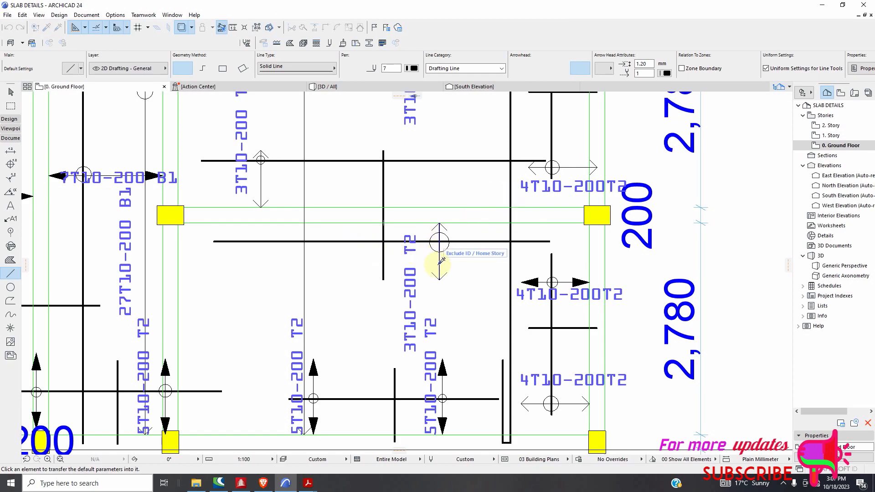
{"action": "scroll", "coordinate": [459, 304], "scroll_direction": "down", "scroll_amount": 5}
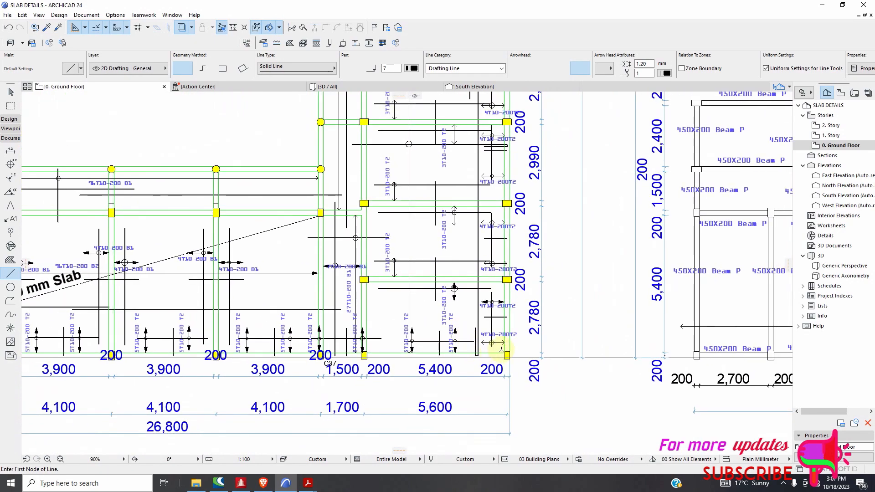
{"action": "scroll", "coordinate": [505, 335], "scroll_direction": "up", "scroll_amount": 3}
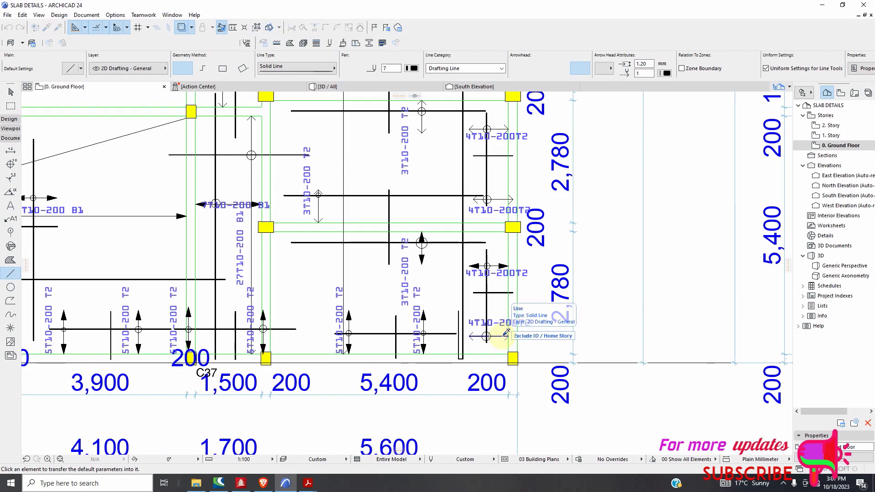
{"action": "scroll", "coordinate": [490, 360], "scroll_direction": "down", "scroll_amount": 3}
{"action": "scroll", "coordinate": [474, 370], "scroll_direction": "down", "scroll_amount": 2}
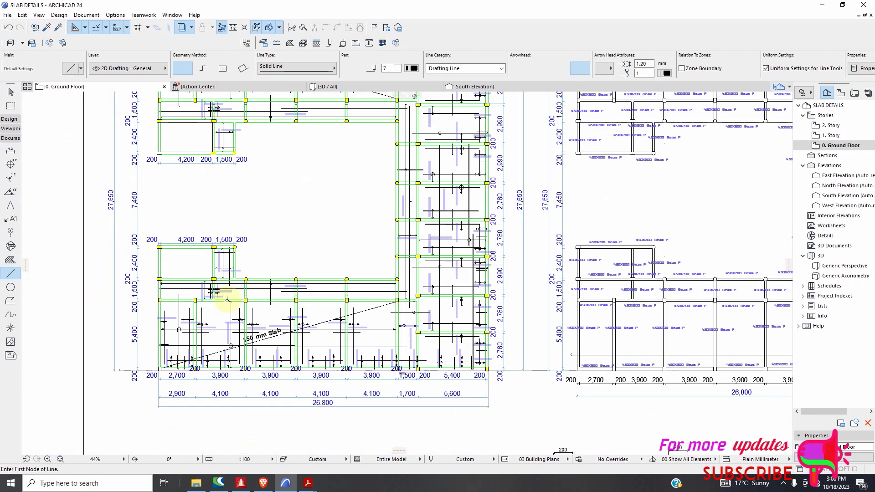
Step: Inject the line parameters into the vertical 7T10-200 B1 range line in the lower wing's 1,500 strip
{"action": "scroll", "coordinate": [227, 299], "scroll_direction": "up", "scroll_amount": 8}
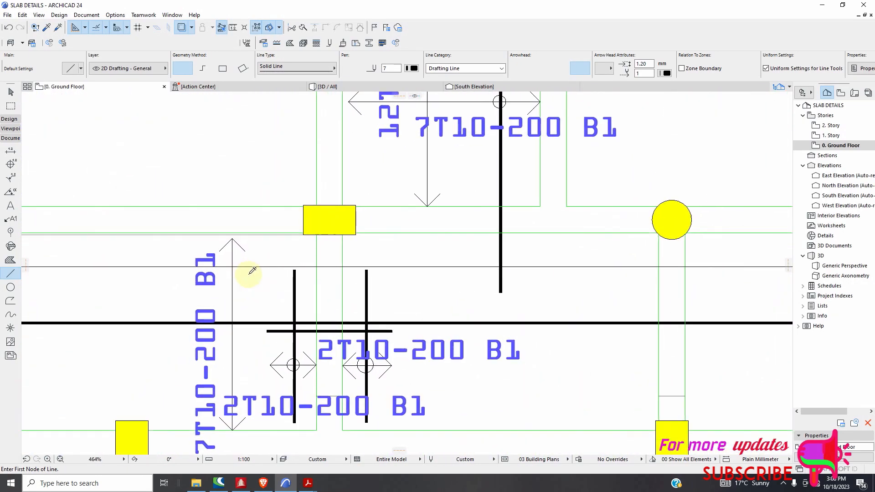
{"action": "key", "text": "ctrl+alt+c"}
{"action": "left_click", "coordinate": [233, 294]}
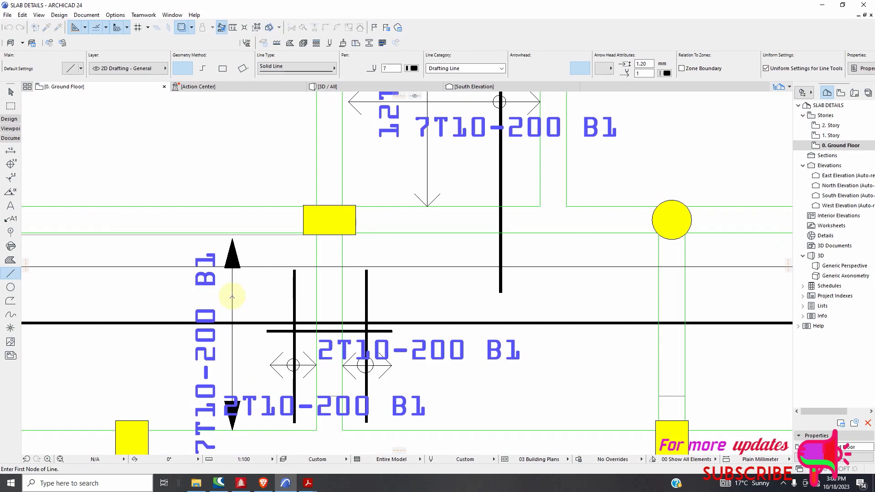
Step: Inject the line parameters into both short 2T10-200 B1 range lines beside the beam in the lower wing's 1,500 strip
{"action": "scroll", "coordinate": [260, 300], "scroll_direction": "down", "scroll_amount": 5}
{"action": "scroll", "coordinate": [273, 319], "scroll_direction": "up", "scroll_amount": 4}
{"action": "scroll", "coordinate": [276, 322], "scroll_direction": "up", "scroll_amount": 1}
{"action": "key", "text": "ctrl+alt+c"}
{"action": "left_click", "coordinate": [279, 324]}
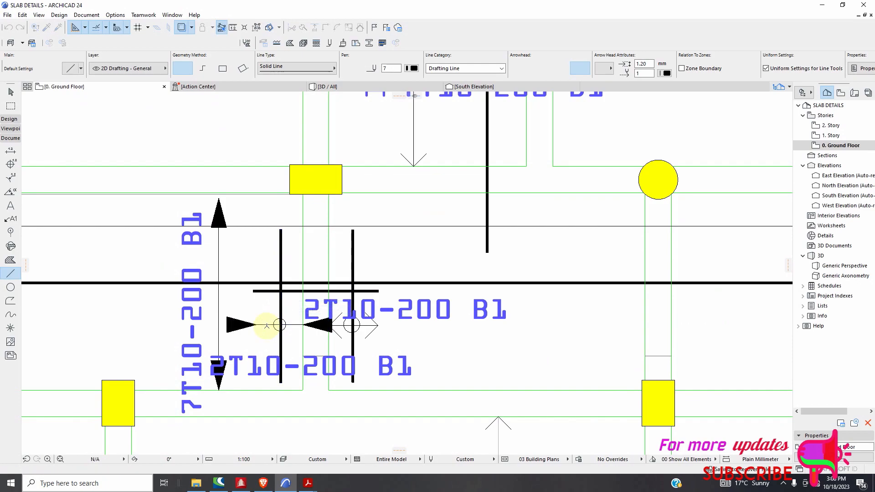
{"action": "scroll", "coordinate": [343, 320], "scroll_direction": "down", "scroll_amount": 2}
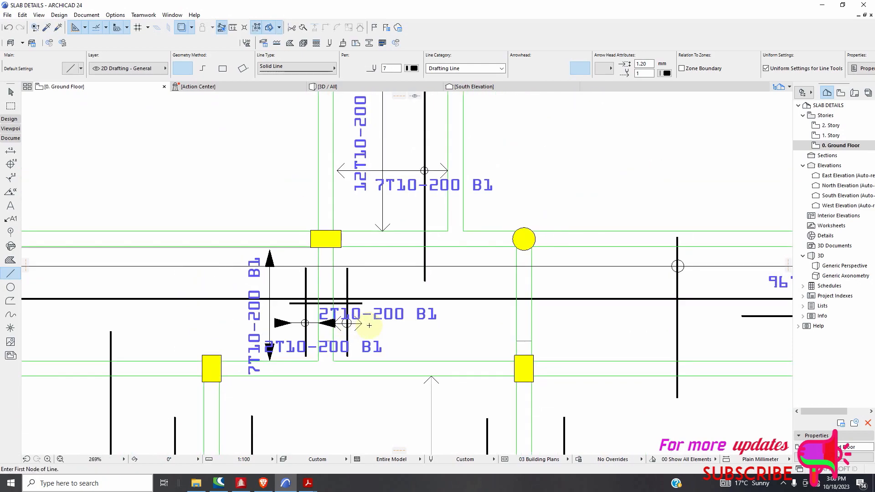
{"action": "scroll", "coordinate": [385, 330], "scroll_direction": "up", "scroll_amount": 7}
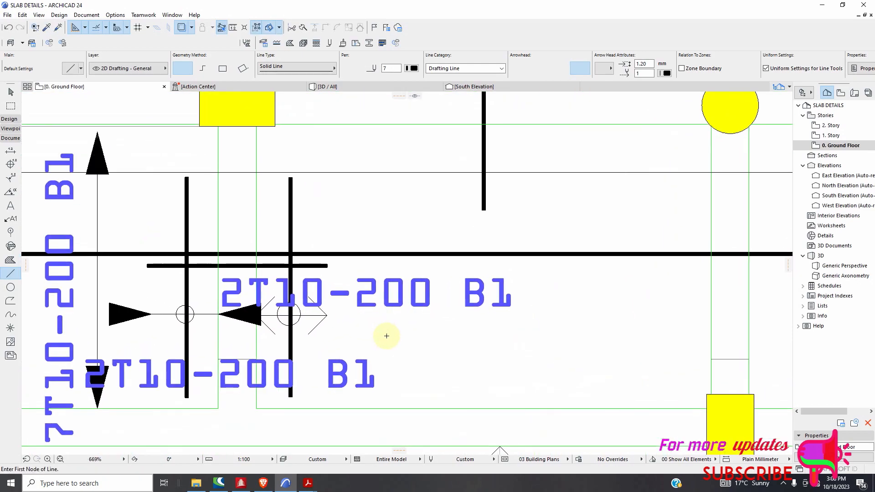
{"action": "key", "text": "ctrl+alt+c"}
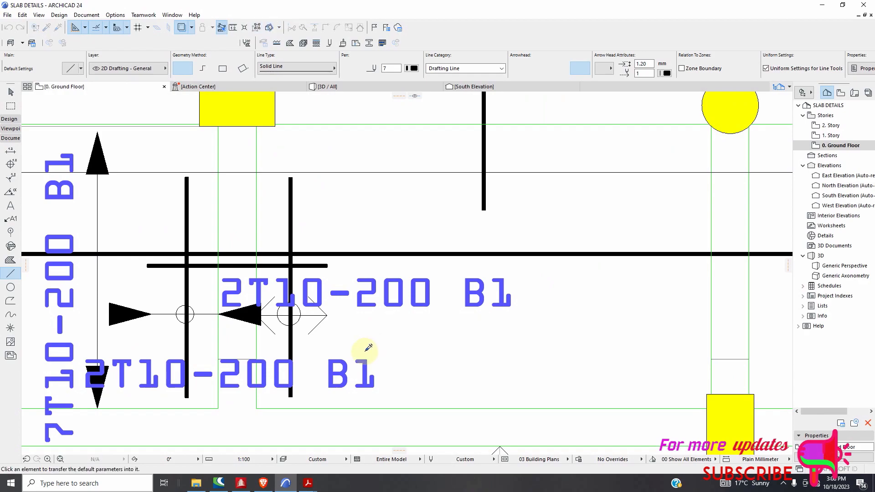
{"action": "left_click", "coordinate": [318, 325]}
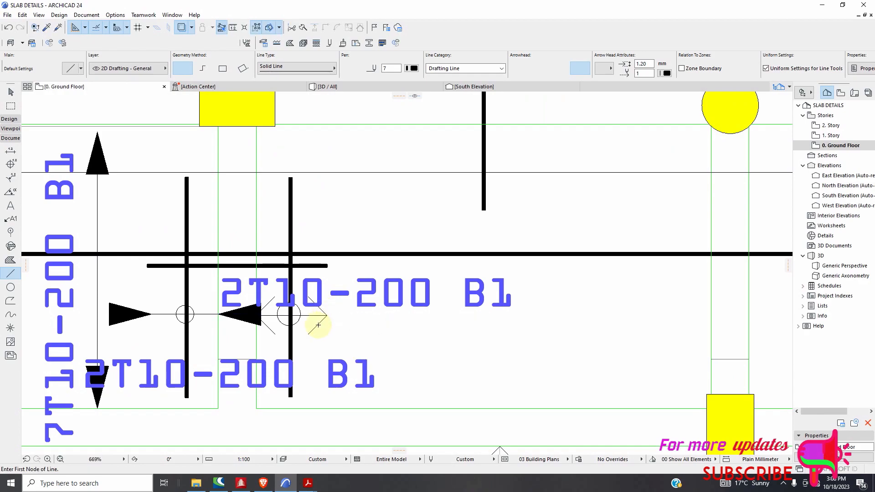
{"action": "key", "text": "ctrl+alt"}
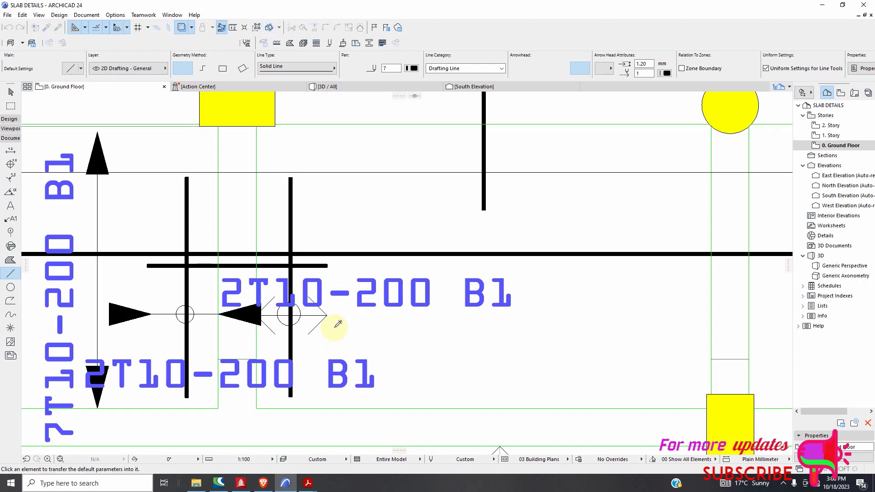
{"action": "left_click", "coordinate": [314, 315]}
{"action": "scroll", "coordinate": [359, 336], "scroll_direction": "down", "scroll_amount": 2}
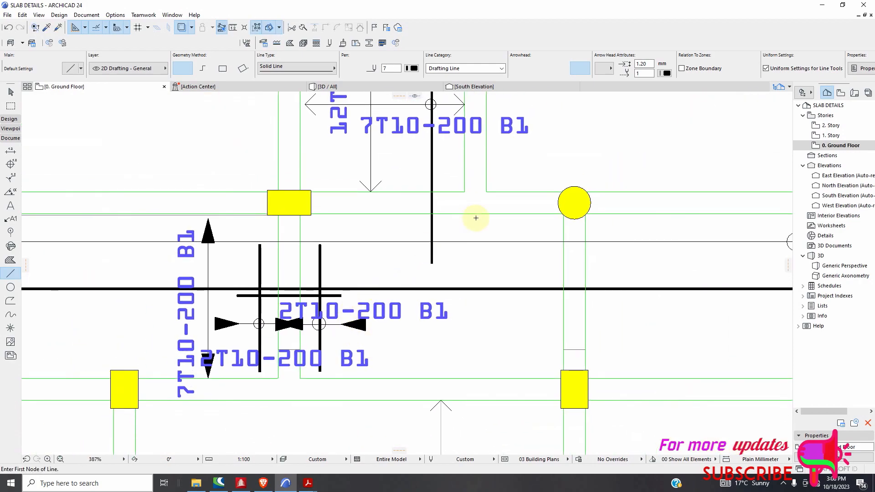
Step: Set the arrowhead size of both short 2T10-200 B1 range lines in the lower wing to 0.60 mm
{"action": "left_click", "coordinate": [11, 92]}
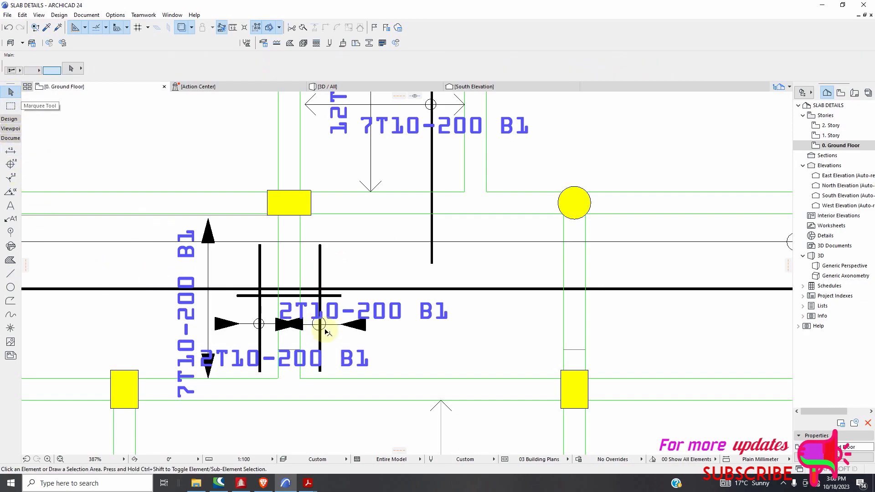
{"action": "left_click", "coordinate": [247, 324]}
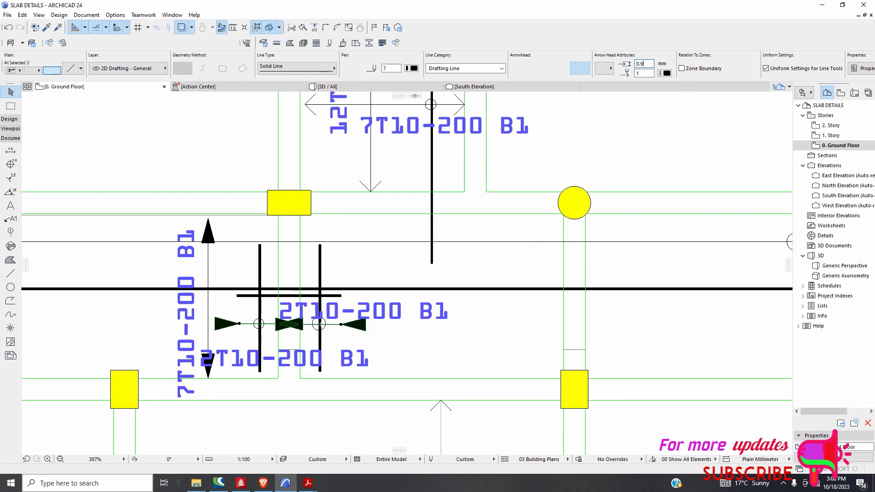
{"action": "left_click", "coordinate": [648, 74]}
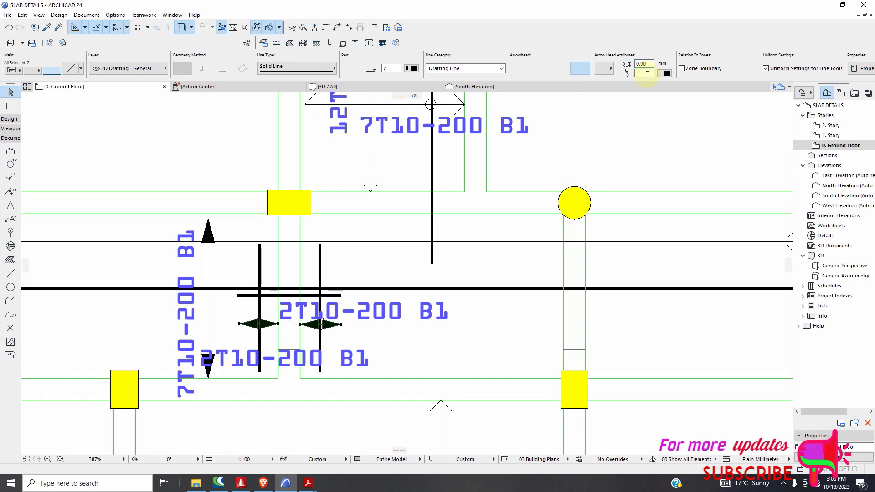
{"action": "scroll", "coordinate": [319, 311], "scroll_direction": "up", "scroll_amount": 2}
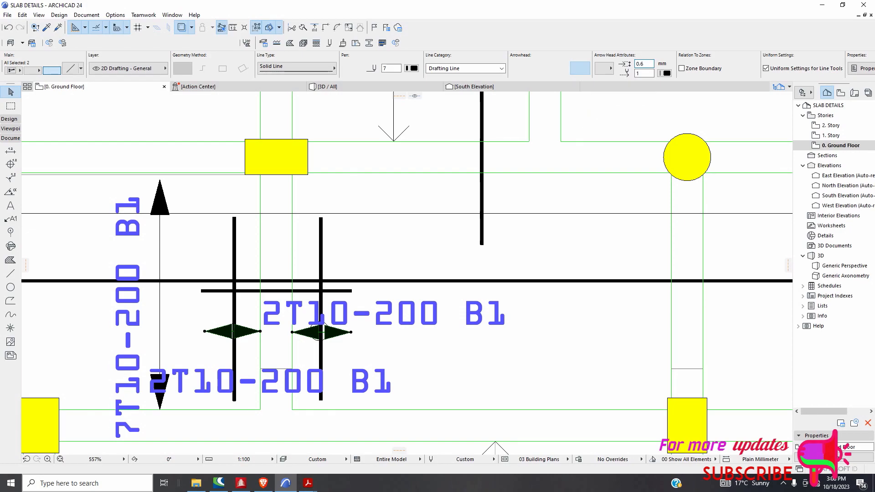
{"action": "left_click", "coordinate": [638, 74]}
{"action": "scroll", "coordinate": [350, 305], "scroll_direction": "down", "scroll_amount": 3}
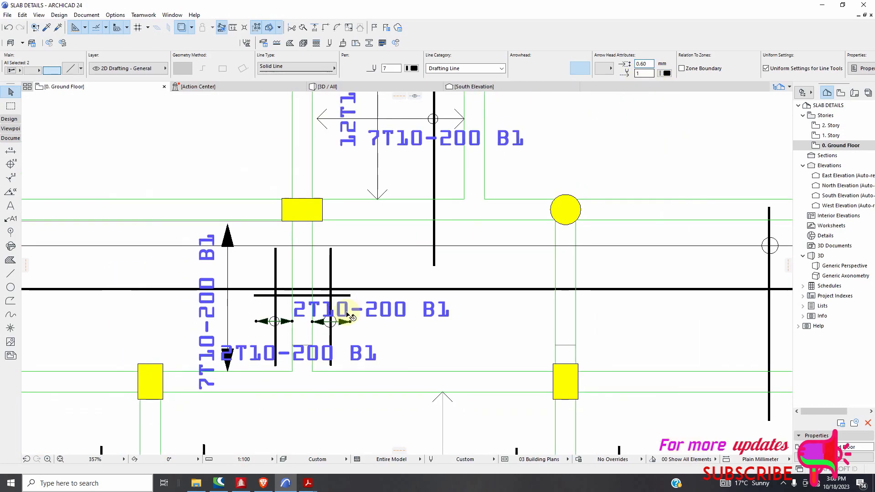
{"action": "scroll", "coordinate": [350, 324], "scroll_direction": "up", "scroll_amount": 1}
{"action": "scroll", "coordinate": [351, 326], "scroll_direction": "down", "scroll_amount": 1}
{"action": "left_click", "coordinate": [370, 324]}
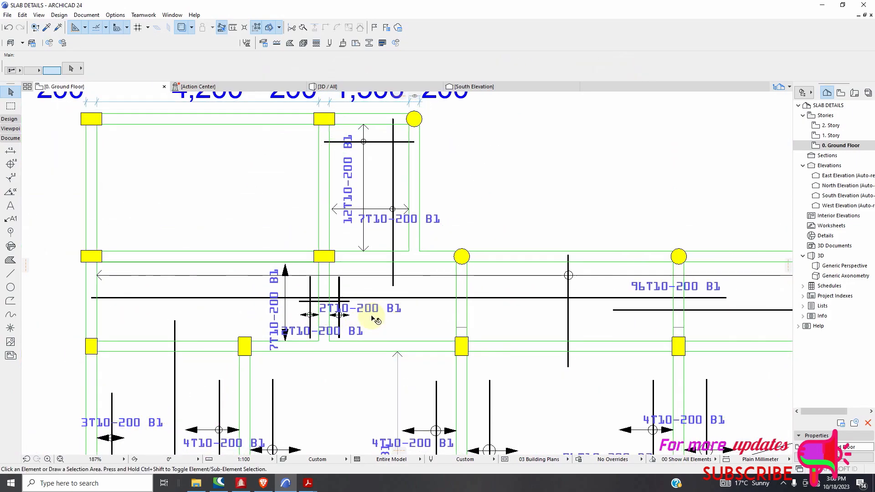
Step: Pick up the parameters of the left 2T10-200 B1 range line with 0.60 mm arrowheads as the line defaults
{"action": "scroll", "coordinate": [370, 324], "scroll_direction": "up", "scroll_amount": 1}
{"action": "scroll", "coordinate": [346, 291], "scroll_direction": "down", "scroll_amount": 3}
{"action": "scroll", "coordinate": [389, 293], "scroll_direction": "down", "scroll_amount": 2}
{"action": "scroll", "coordinate": [386, 297], "scroll_direction": "up", "scroll_amount": 2}
{"action": "scroll", "coordinate": [364, 296], "scroll_direction": "down", "scroll_amount": 1}
{"action": "scroll", "coordinate": [336, 296], "scroll_direction": "down", "scroll_amount": 1}
{"action": "scroll", "coordinate": [338, 298], "scroll_direction": "up", "scroll_amount": 6}
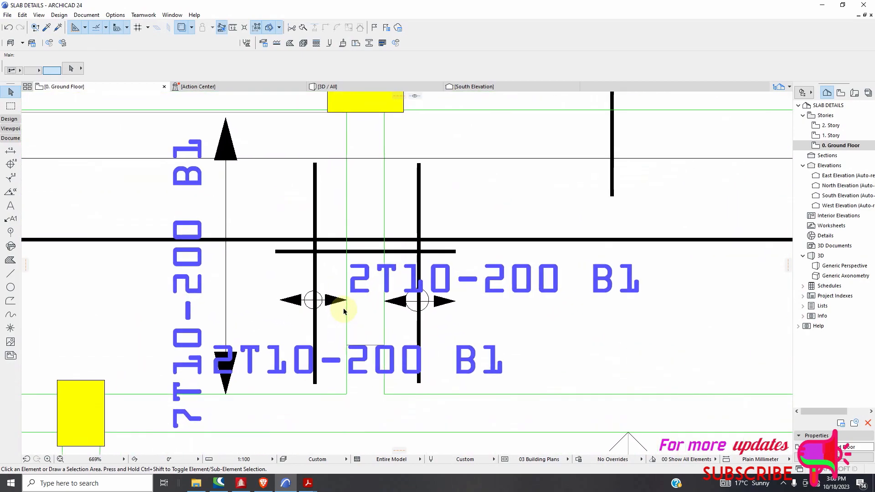
{"action": "left_click", "coordinate": [46, 28]}
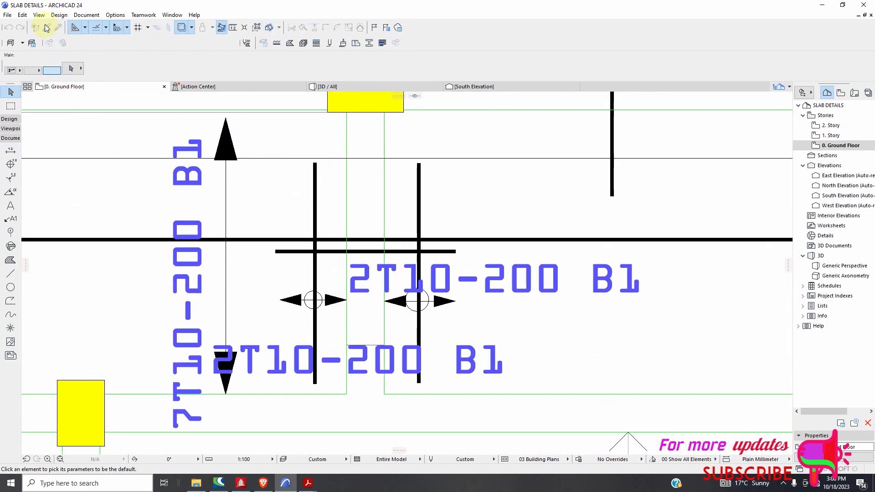
{"action": "left_click", "coordinate": [288, 300]}
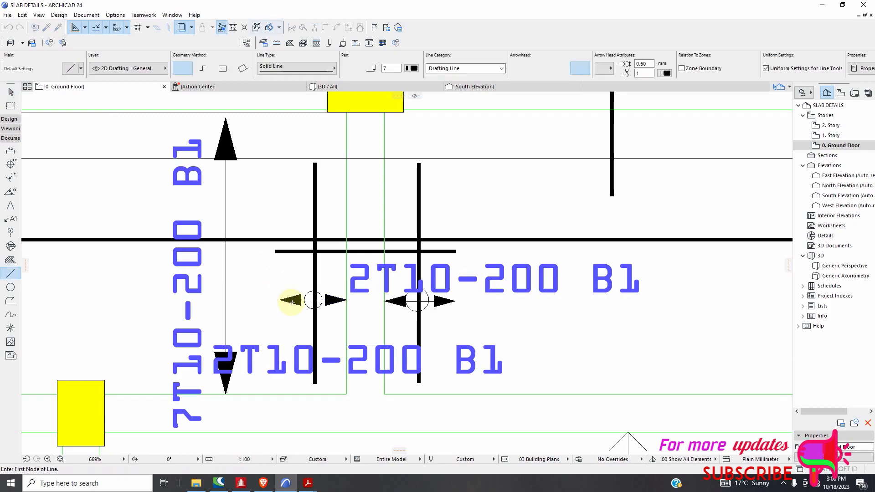
Step: Inject the 0.60 mm arrowhead parameters into the left 2T10-200 B1 range line in the upper wing's 1,500 strip
{"action": "scroll", "coordinate": [336, 315], "scroll_direction": "down", "scroll_amount": 2}
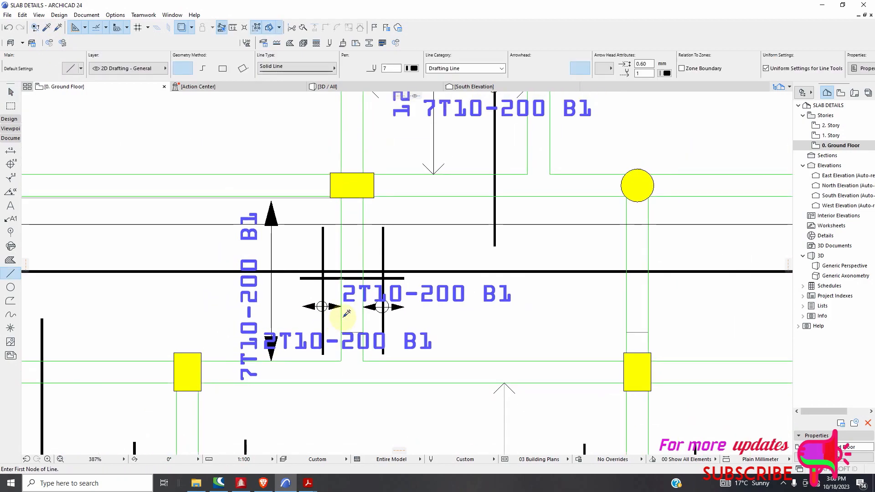
{"action": "scroll", "coordinate": [337, 328], "scroll_direction": "down", "scroll_amount": 5}
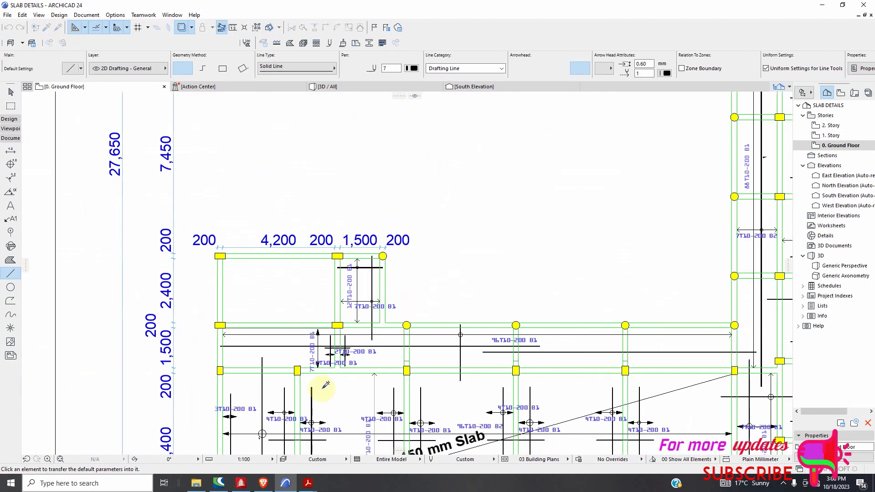
{"action": "scroll", "coordinate": [346, 182], "scroll_direction": "down", "scroll_amount": 2}
{"action": "scroll", "coordinate": [351, 191], "scroll_direction": "up", "scroll_amount": 7}
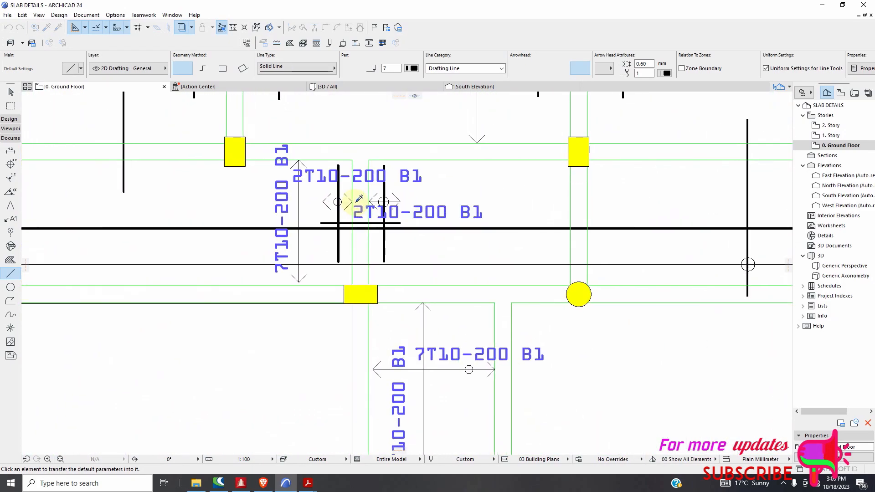
{"action": "scroll", "coordinate": [353, 199], "scroll_direction": "up", "scroll_amount": 2}
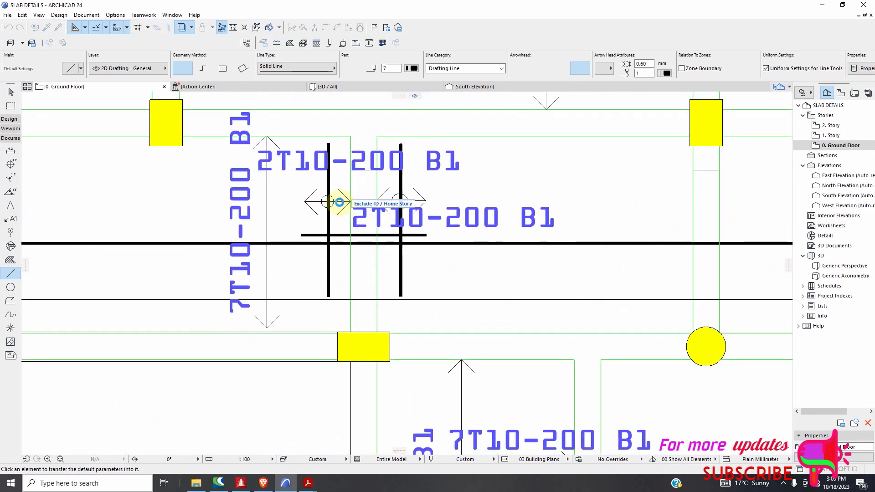
{"action": "left_click", "coordinate": [345, 200]}
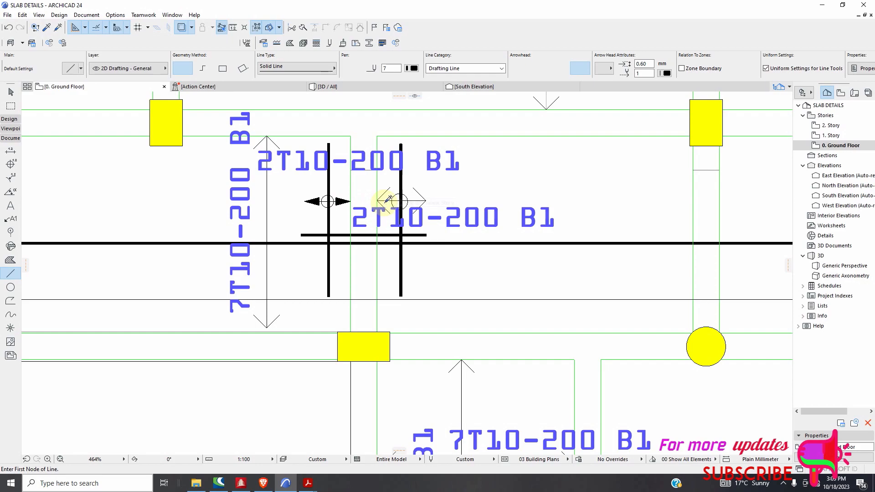
{"action": "left_click", "coordinate": [416, 193]}
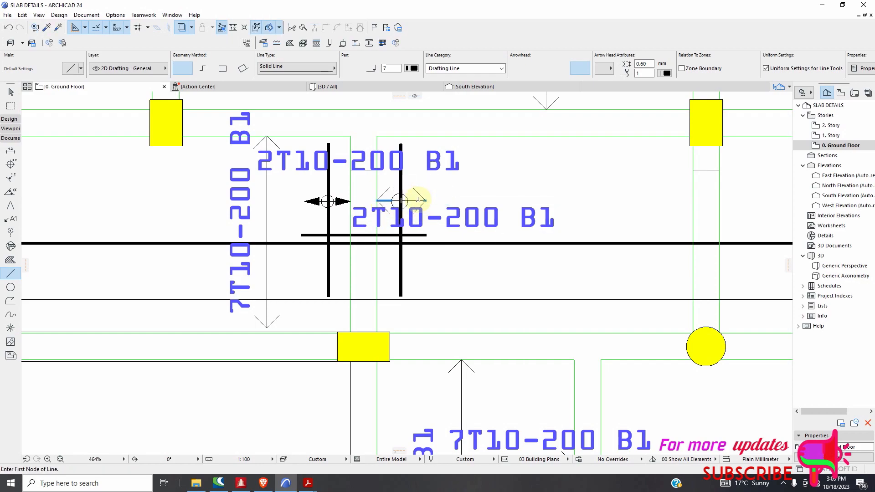
{"action": "left_click", "coordinate": [418, 201]}
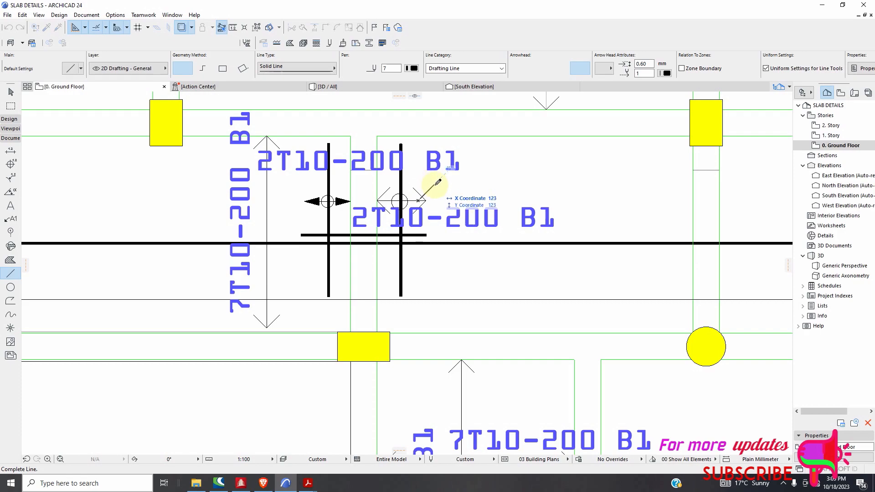
{"action": "left_click", "coordinate": [435, 187]}
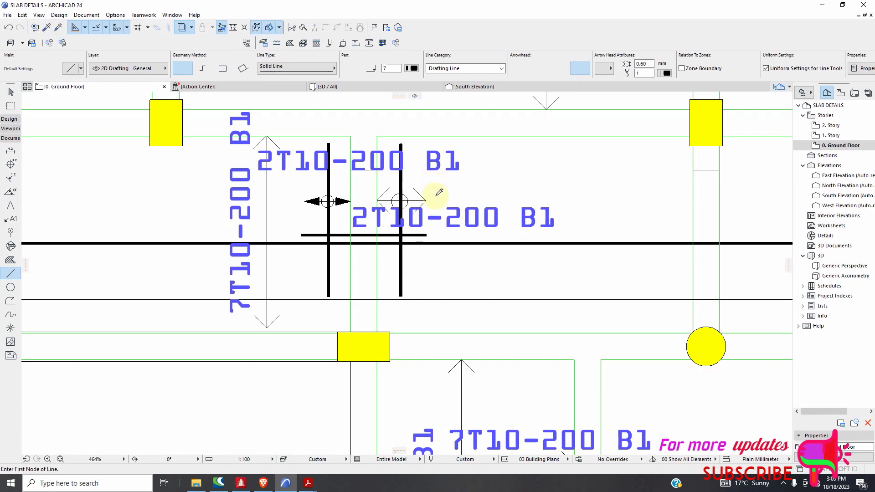
Step: Inject the 0.60 mm arrowhead parameters into the right 2T10-200 B1 range line in the upper wing's 1,500 strip
{"action": "key", "text": "ctrl+alt+c"}
{"action": "left_click", "coordinate": [416, 200], "text": "ctrl+alt"}
{"action": "scroll", "coordinate": [319, 221], "scroll_direction": "down", "scroll_amount": 7}
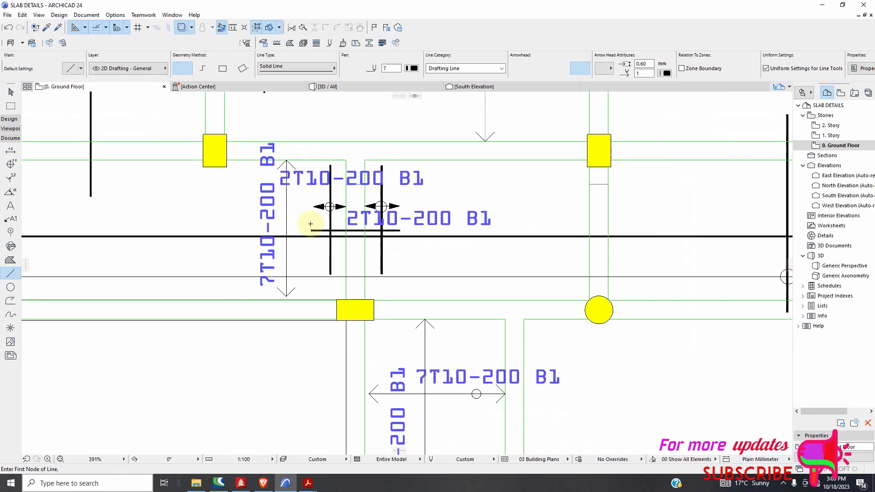
Step: Examine the range line arrowheads across the upper and lower wings and the right-hand bays of the slab plan
{"action": "scroll", "coordinate": [625, 232], "scroll_direction": "up", "scroll_amount": 2}
{"action": "scroll", "coordinate": [424, 218], "scroll_direction": "down", "scroll_amount": 2}
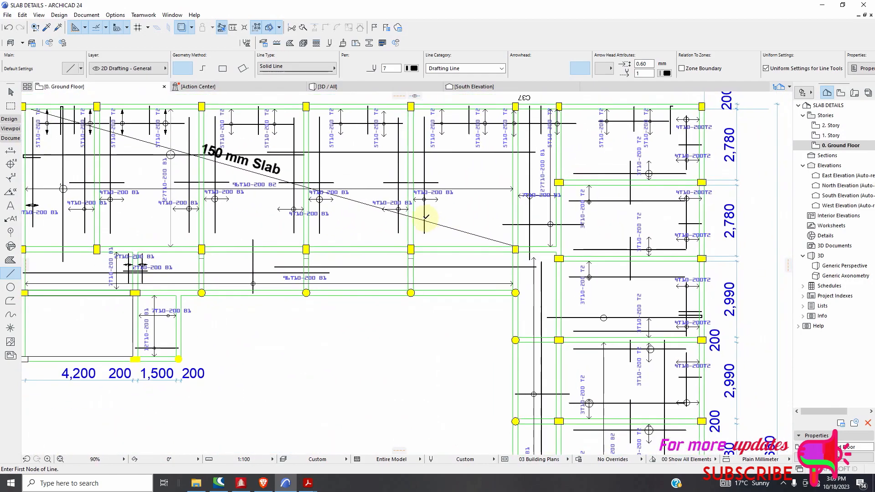
{"action": "scroll", "coordinate": [618, 184], "scroll_direction": "up", "scroll_amount": 1}
{"action": "scroll", "coordinate": [504, 195], "scroll_direction": "down", "scroll_amount": 2}
{"action": "scroll", "coordinate": [238, 189], "scroll_direction": "up", "scroll_amount": 3}
{"action": "scroll", "coordinate": [287, 241], "scroll_direction": "down", "scroll_amount": 8}
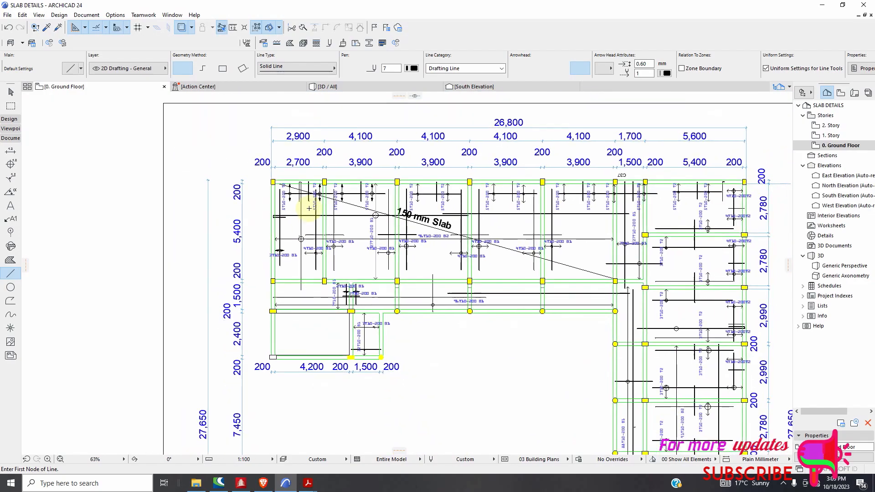
{"action": "scroll", "coordinate": [413, 336], "scroll_direction": "up", "scroll_amount": 5}
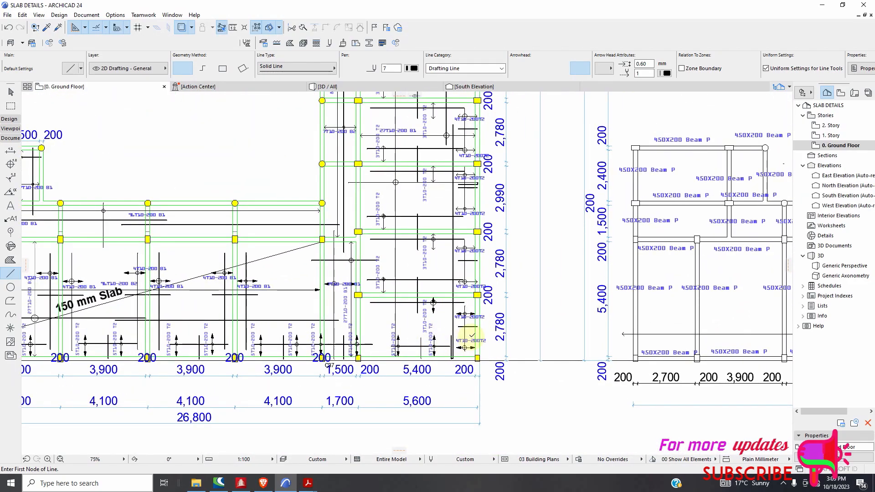
{"action": "scroll", "coordinate": [371, 274], "scroll_direction": "up", "scroll_amount": 2}
{"action": "scroll", "coordinate": [368, 293], "scroll_direction": "down", "scroll_amount": 4}
{"action": "scroll", "coordinate": [387, 263], "scroll_direction": "up", "scroll_amount": 2}
{"action": "scroll", "coordinate": [386, 264], "scroll_direction": "up", "scroll_amount": 1}
{"action": "scroll", "coordinate": [406, 141], "scroll_direction": "down", "scroll_amount": 3}
{"action": "scroll", "coordinate": [426, 147], "scroll_direction": "up", "scroll_amount": 5}
{"action": "scroll", "coordinate": [449, 216], "scroll_direction": "down", "scroll_amount": 5}
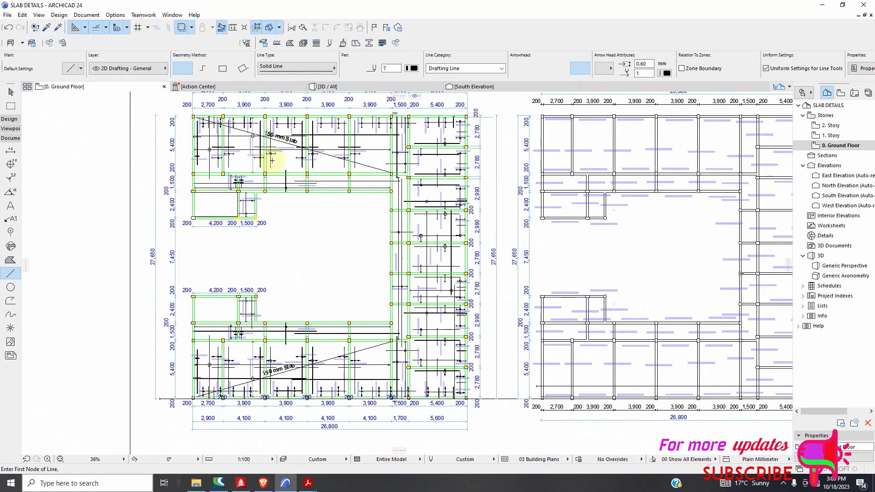
Step: Pick up the parameters of the lower wing's long 96T10-200 B2 range line with 1.20 mm arrowheads as the line defaults
{"action": "scroll", "coordinate": [249, 182], "scroll_direction": "up", "scroll_amount": 4}
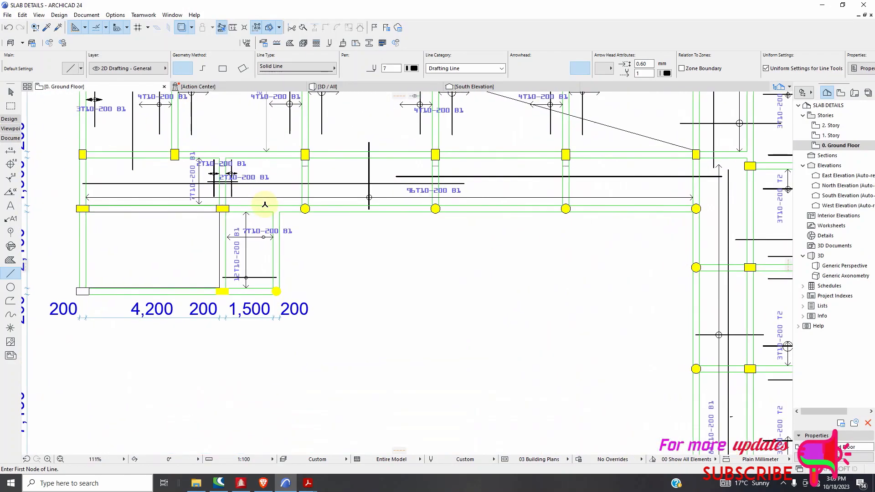
{"action": "scroll", "coordinate": [371, 211], "scroll_direction": "down", "scroll_amount": 3}
{"action": "scroll", "coordinate": [372, 211], "scroll_direction": "up", "scroll_amount": 4}
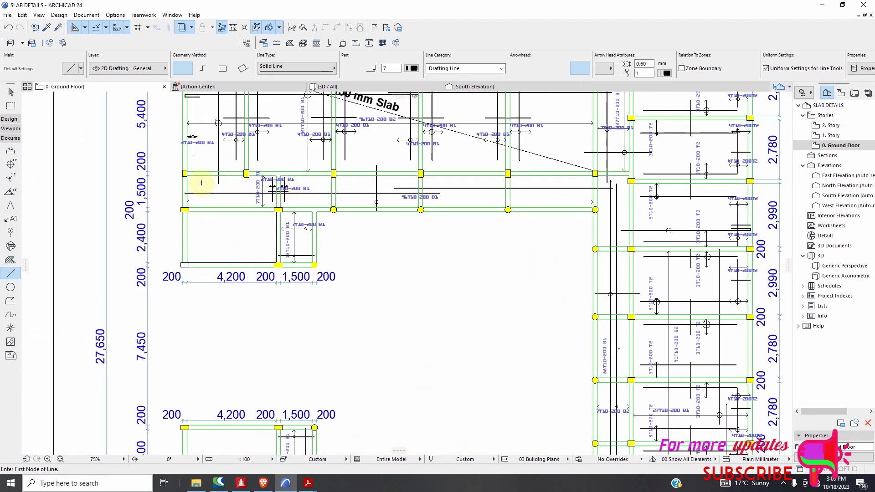
{"action": "left_click", "coordinate": [46, 27]}
{"action": "scroll", "coordinate": [326, 328], "scroll_direction": "down", "scroll_amount": 4}
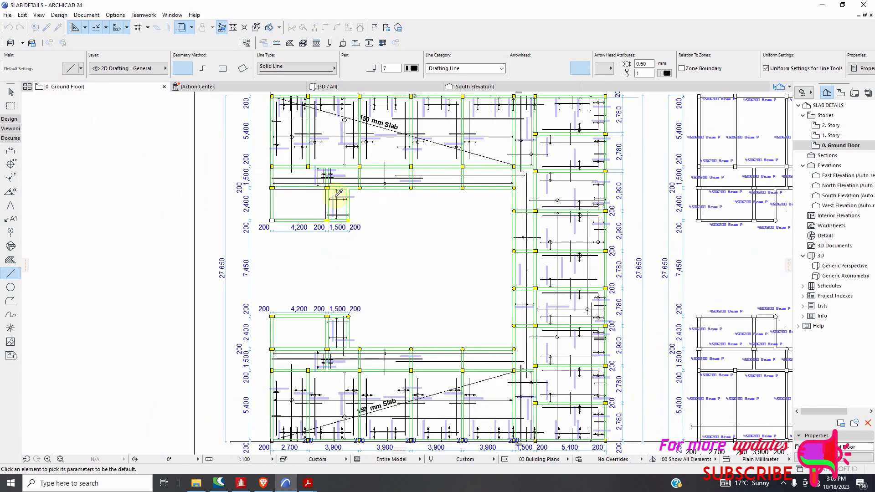
{"action": "scroll", "coordinate": [306, 342], "scroll_direction": "up", "scroll_amount": 2}
{"action": "scroll", "coordinate": [304, 332], "scroll_direction": "up", "scroll_amount": 5}
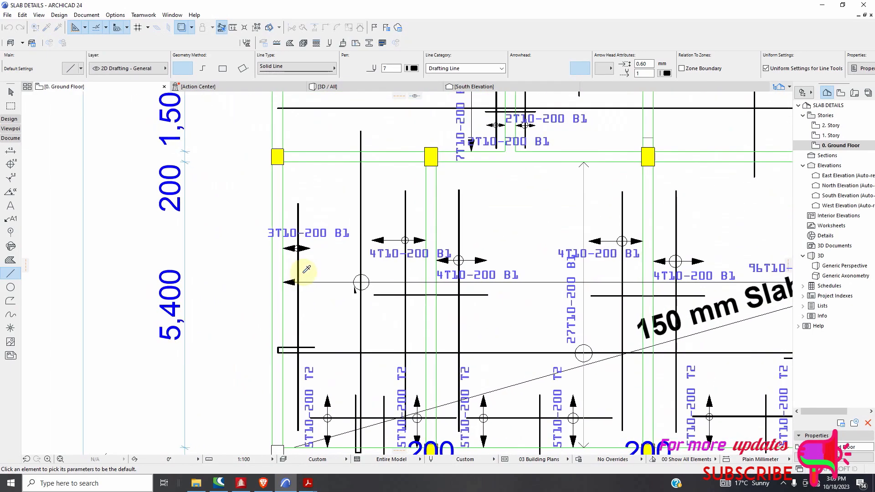
{"action": "left_click", "coordinate": [317, 283]}
{"action": "scroll", "coordinate": [322, 292], "scroll_direction": "down", "scroll_amount": 3}
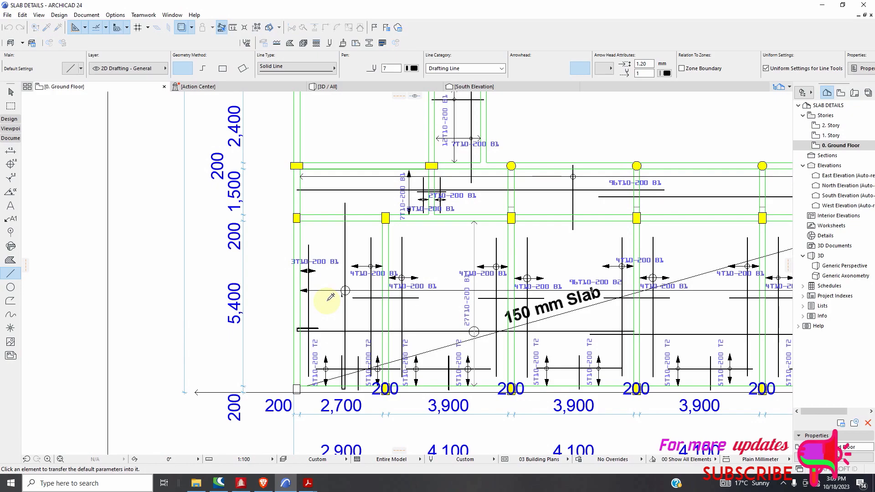
Step: Inject the 1.20 mm arrowhead parameters into the 12T10-200 B1 and 7T10-200 B1 range lines in the lower wing's projecting 1,500 bay
{"action": "scroll", "coordinate": [319, 299], "scroll_direction": "down", "scroll_amount": 4}
{"action": "scroll", "coordinate": [314, 292], "scroll_direction": "down", "scroll_amount": 3}
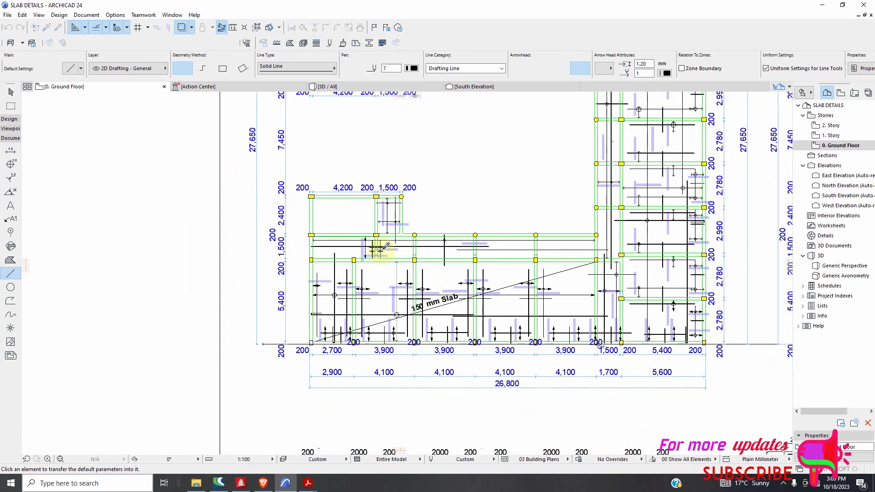
{"action": "scroll", "coordinate": [387, 246], "scroll_direction": "up", "scroll_amount": 3}
{"action": "scroll", "coordinate": [394, 198], "scroll_direction": "up", "scroll_amount": 2}
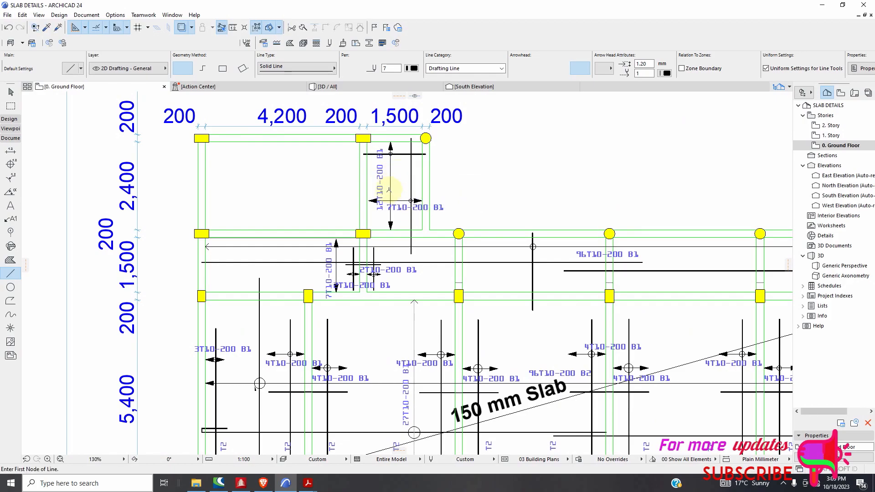
Step: Inject the 1.20 mm arrowhead parameters into the vertical 27T10-200 B1 range line in the lower wing's 1,500 strip beside the right-hand bays
{"action": "scroll", "coordinate": [389, 187], "scroll_direction": "down", "scroll_amount": 5}
{"action": "scroll", "coordinate": [437, 274], "scroll_direction": "up", "scroll_amount": 5}
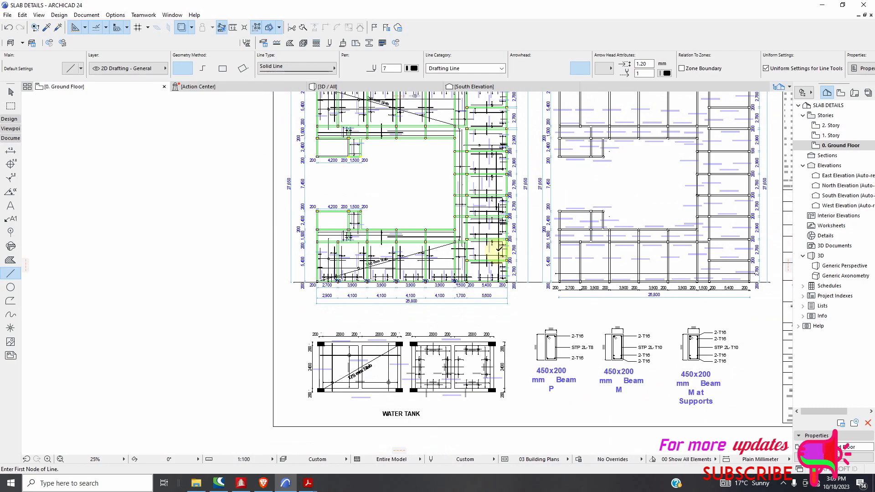
{"action": "scroll", "coordinate": [478, 272], "scroll_direction": "up", "scroll_amount": 2}
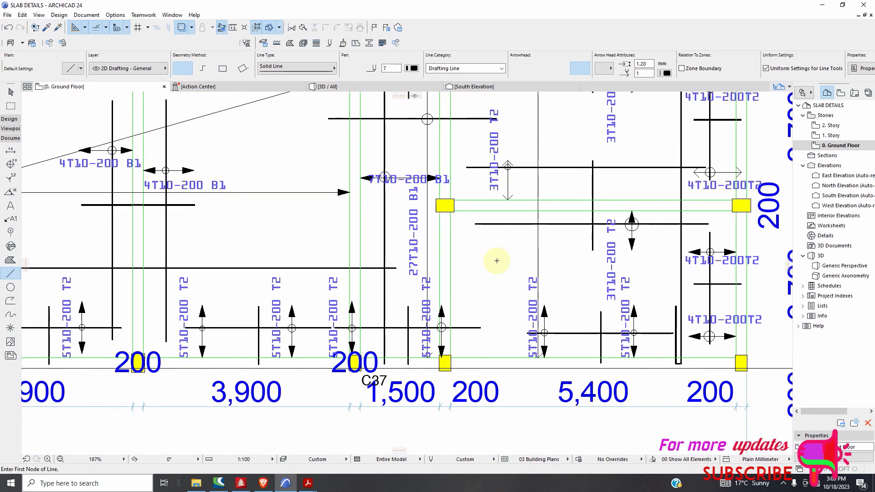
{"action": "key", "text": "ctrl+alt"}
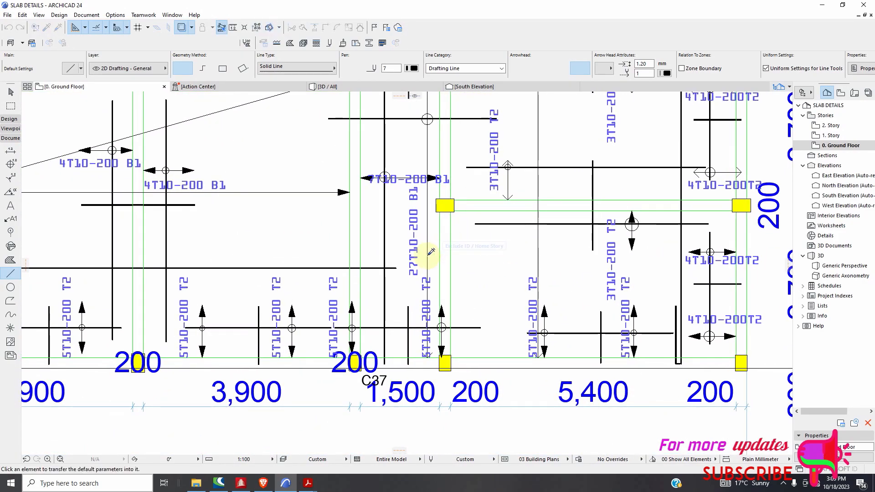
Step: Inject the 1.20 mm arrowhead parameters into both 3T10-200 T2 range lines in the second right-hand bay from the plan's lower edge
{"action": "scroll", "coordinate": [455, 248], "scroll_direction": "down", "scroll_amount": 4}
{"action": "scroll", "coordinate": [473, 245], "scroll_direction": "up", "scroll_amount": 3}
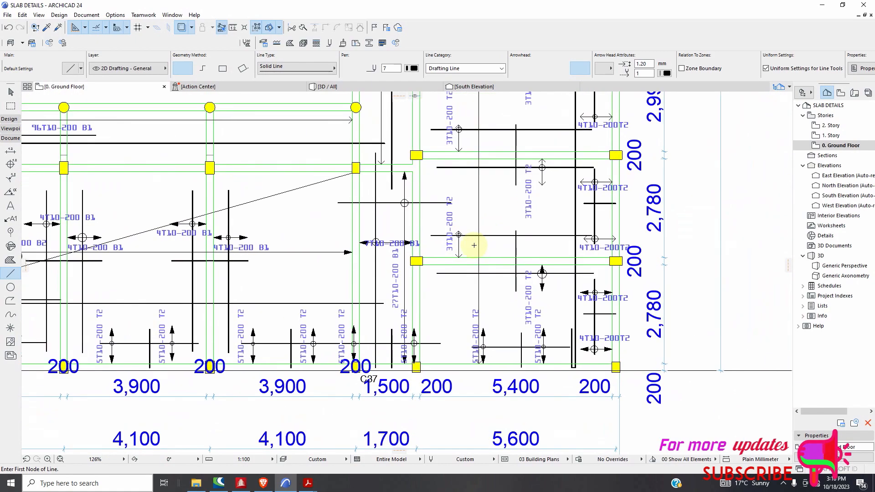
{"action": "scroll", "coordinate": [473, 245], "scroll_direction": "up", "scroll_amount": 1}
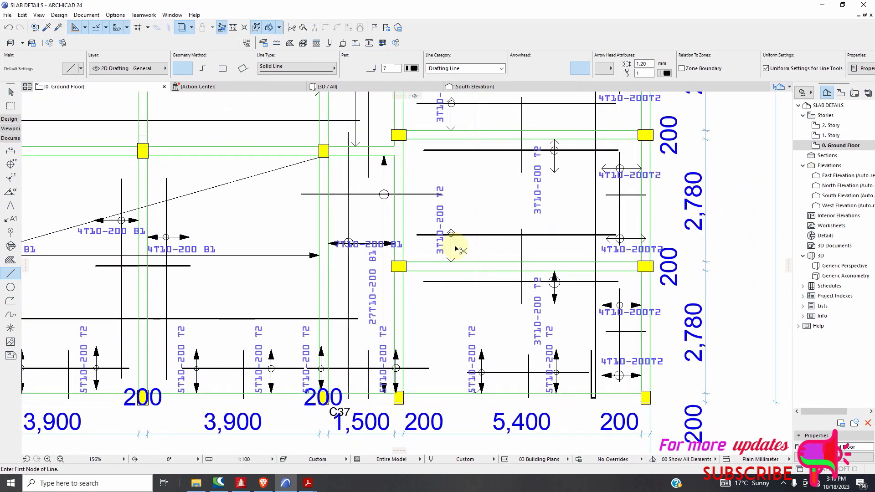
{"action": "key", "text": "ctrl+alt"}
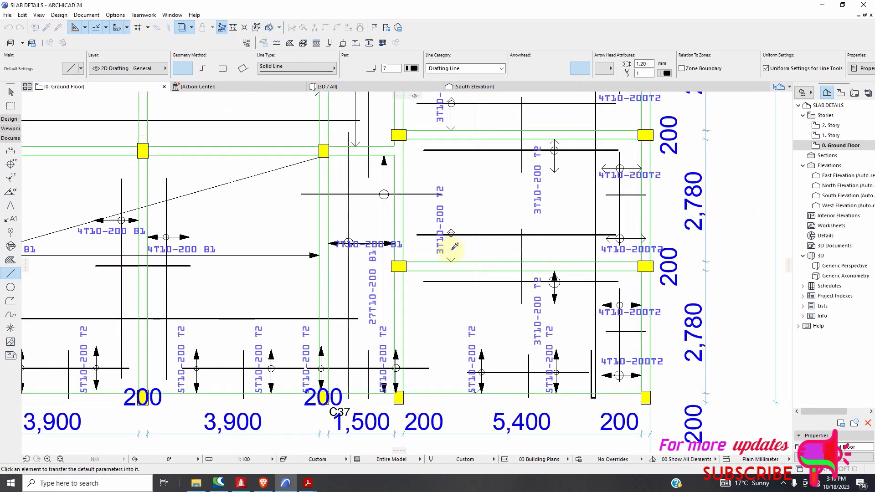
{"action": "key", "text": "ctrl+alt"}
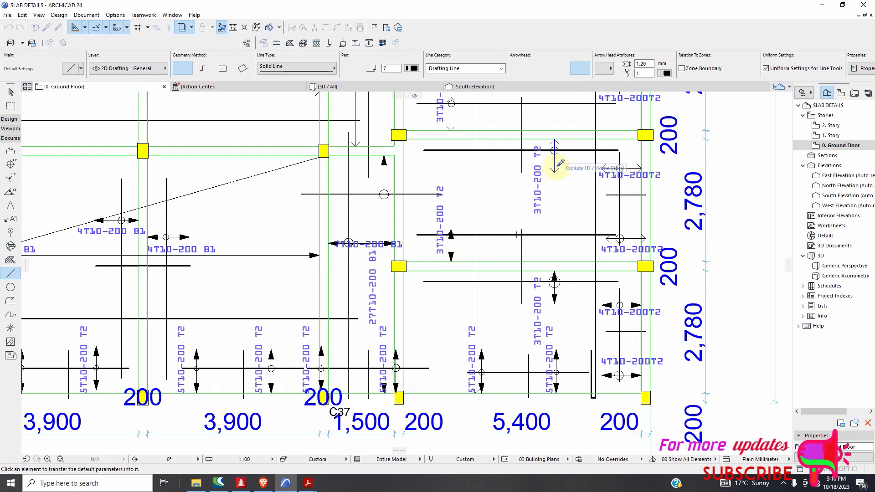
{"action": "key", "text": "ctrl+alt"}
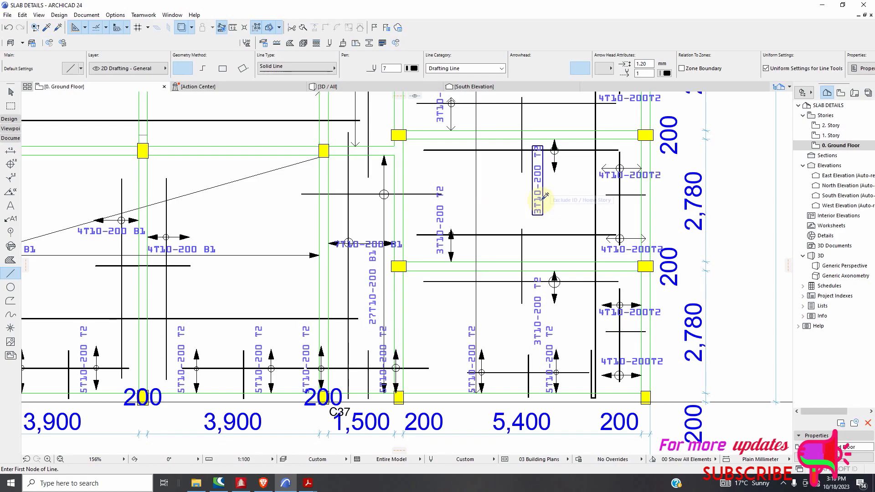
Step: Inject the 1.20 mm arrowhead parameters into both 4T10-200T2 range lines in the second right-hand bay from the plan's lower edge
{"action": "scroll", "coordinate": [553, 244], "scroll_direction": "down", "scroll_amount": 3}
{"action": "scroll", "coordinate": [560, 250], "scroll_direction": "up", "scroll_amount": 5}
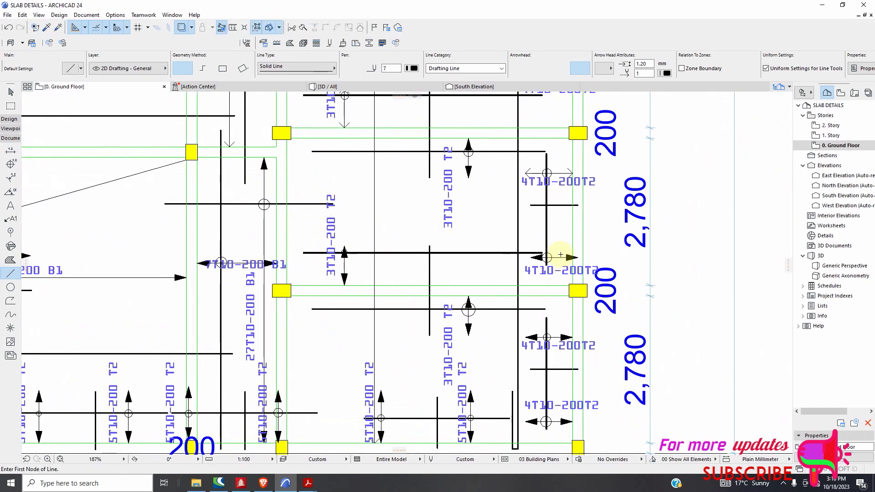
{"action": "left_click", "coordinate": [566, 174], "text": "ctrl+alt"}
Step: Inject the 1.20 mm arrowhead parameters into the lower 3T10-200 T2 range lines of the lower 2,990 bay and the 27T10-200 B1 bay above it
{"action": "scroll", "coordinate": [542, 291], "scroll_direction": "down", "scroll_amount": 5}
{"action": "scroll", "coordinate": [463, 189], "scroll_direction": "up", "scroll_amount": 3}
{"action": "scroll", "coordinate": [472, 237], "scroll_direction": "up", "scroll_amount": 3}
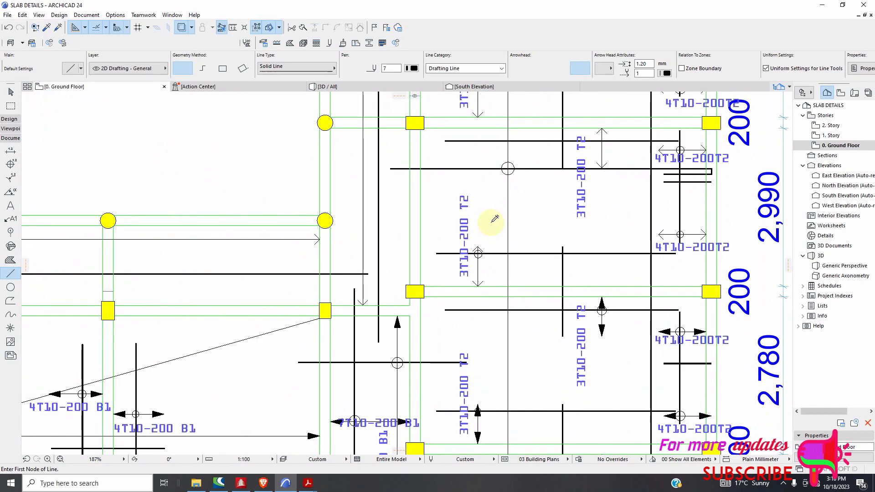
{"action": "left_click", "coordinate": [476, 273], "text": "ctrl+alt"}
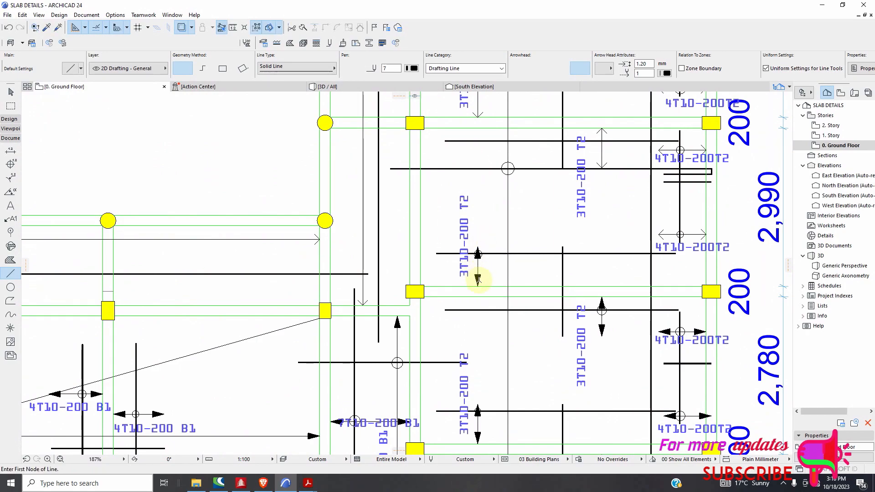
{"action": "scroll", "coordinate": [478, 278], "scroll_direction": "down", "scroll_amount": 3}
{"action": "scroll", "coordinate": [463, 201], "scroll_direction": "up", "scroll_amount": 5}
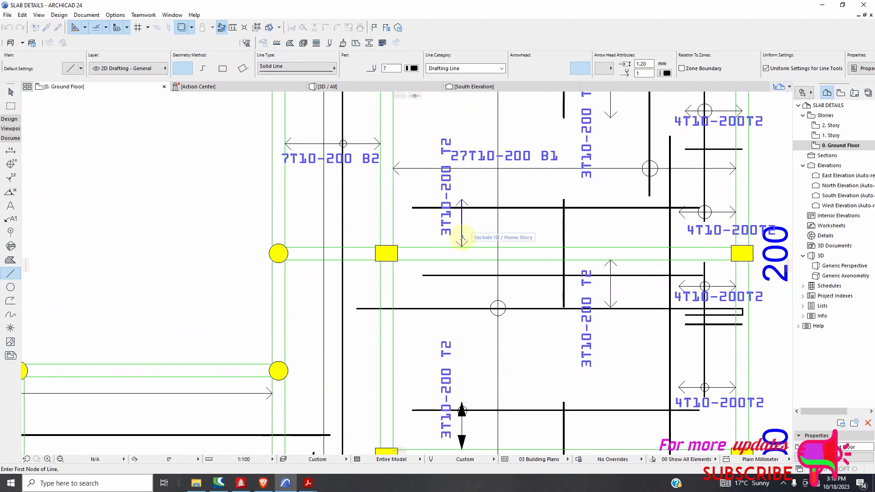
{"action": "left_click", "coordinate": [465, 234], "text": "ctrl+alt"}
Step: Inject the 1.20 mm arrowhead parameters into the upper 3T10-200 T2 range line of the lower 2,990 bay
{"action": "scroll", "coordinate": [459, 244], "scroll_direction": "down", "scroll_amount": 4}
{"action": "scroll", "coordinate": [523, 293], "scroll_direction": "up", "scroll_amount": 4}
{"action": "scroll", "coordinate": [523, 293], "scroll_direction": "up", "scroll_amount": 2}
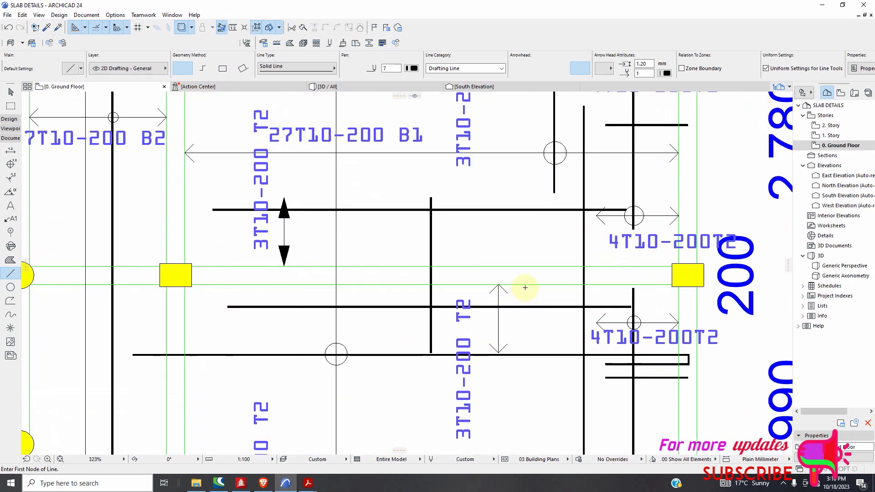
{"action": "left_click", "coordinate": [498, 319], "text": "ctrl+alt"}
Step: Inject the 1.20 mm arrowhead parameters into both 4T10-200T2 range lines in the 2,780 bay containing the 27T10-200 B1 line
{"action": "scroll", "coordinate": [483, 339], "scroll_direction": "down", "scroll_amount": 4}
{"action": "scroll", "coordinate": [566, 262], "scroll_direction": "up", "scroll_amount": 4}
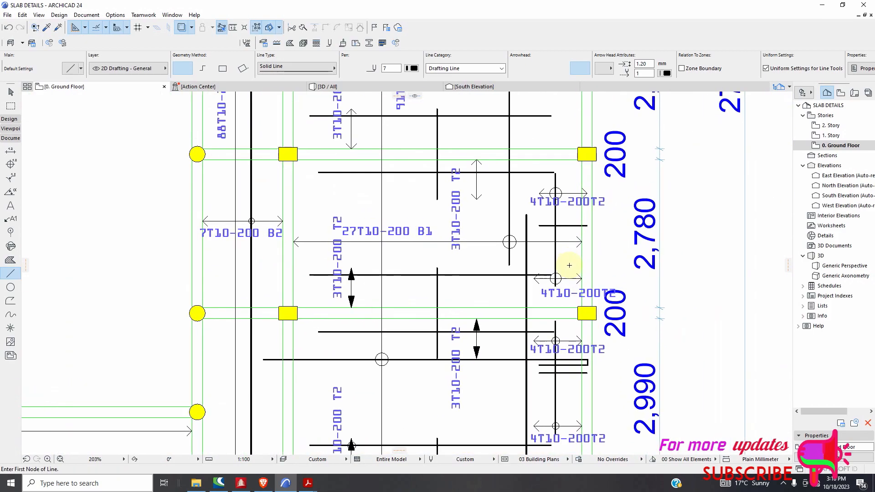
{"action": "key", "text": "ctrl+alt"}
{"action": "left_click", "coordinate": [581, 283], "text": "ctrl+alt"}
{"action": "scroll", "coordinate": [473, 230], "scroll_direction": "down", "scroll_amount": 2}
{"action": "scroll", "coordinate": [554, 156], "scroll_direction": "up", "scroll_amount": 3}
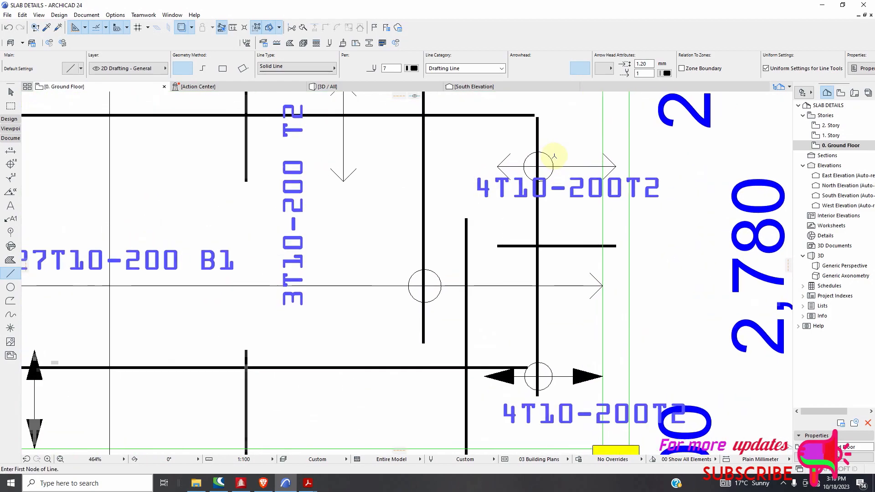
{"action": "key", "text": "ctrl+alt"}
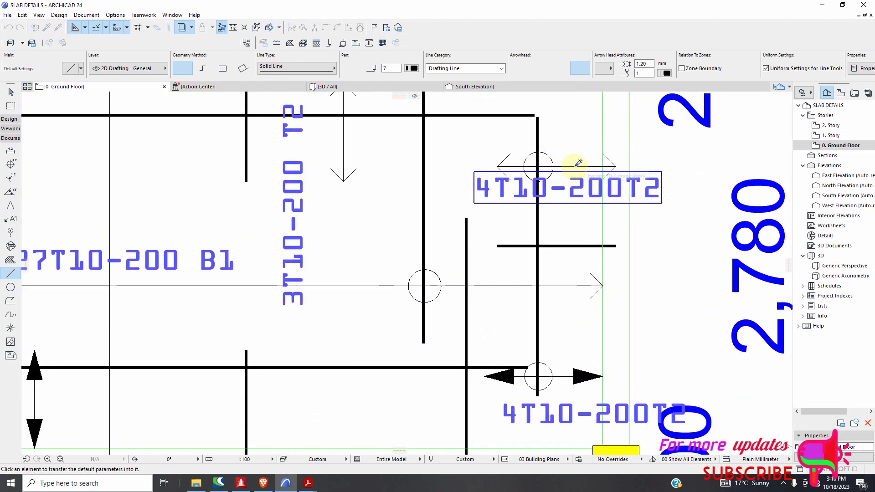
{"action": "left_click", "coordinate": [573, 167], "text": "ctrl+alt"}
Step: Inject the 1.20 mm arrowhead parameters into the upper 3T10-200 T2 range line of the 2,780 bay containing the 27T10-200 B1 line
{"action": "scroll", "coordinate": [551, 188], "scroll_direction": "down", "scroll_amount": 4}
{"action": "scroll", "coordinate": [459, 166], "scroll_direction": "down", "scroll_amount": 1}
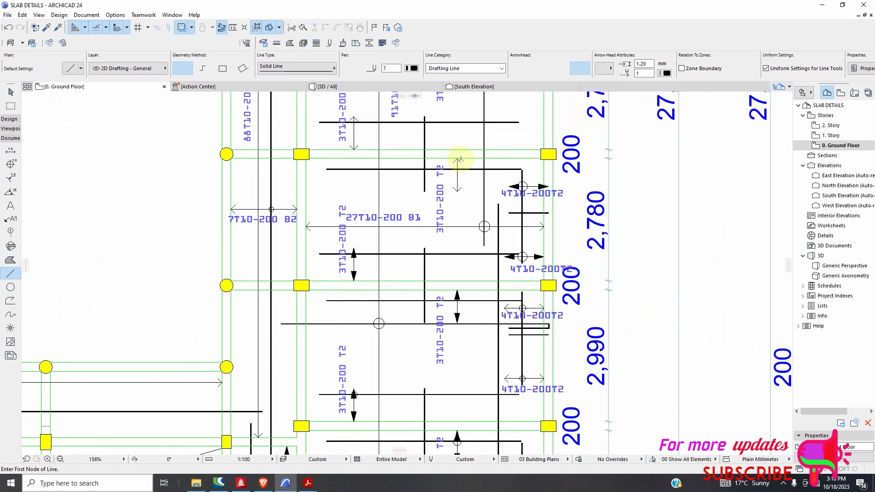
{"action": "scroll", "coordinate": [466, 169], "scroll_direction": "up", "scroll_amount": 3}
{"action": "key", "text": "ctrl+alt"}
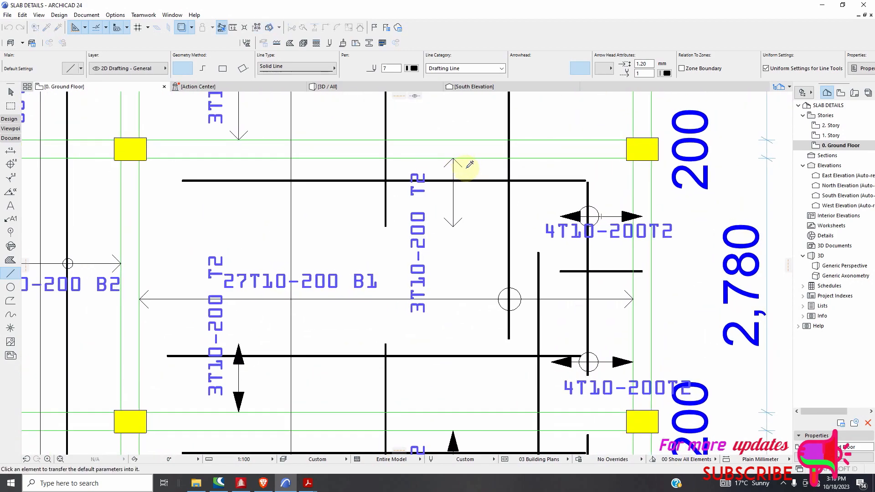
{"action": "left_click", "coordinate": [453, 169], "text": "ctrl+alt"}
Step: Inject the 1.20 mm arrowhead parameters into the lower 3T10-200 T2 range line of the 2,780 bay holding the 91T10-200 B2 label
{"action": "scroll", "coordinate": [451, 182], "scroll_direction": "down", "scroll_amount": 4}
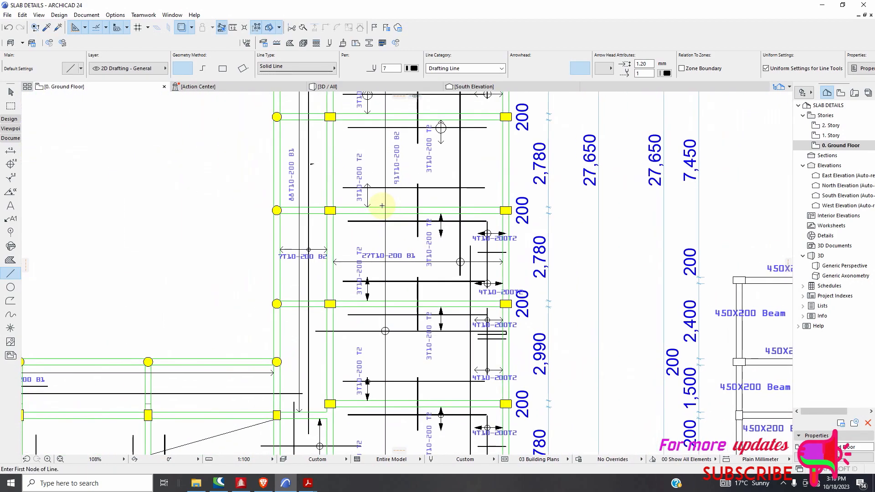
{"action": "scroll", "coordinate": [370, 188], "scroll_direction": "up", "scroll_amount": 3}
{"action": "key", "text": "ctrl+alt"}
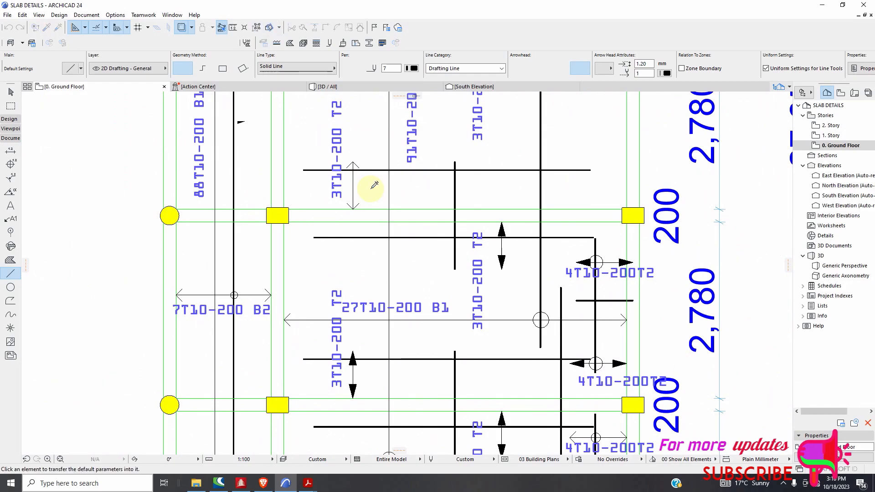
{"action": "left_click", "coordinate": [358, 197], "text": "ctrl+alt"}
Step: Inject the 1.20 mm arrowhead parameters into the 3T10-200 T2 range lines above and below the beam between the 91T10-200 B2 bay and upper 2,990 bay
{"action": "scroll", "coordinate": [358, 196], "scroll_direction": "down", "scroll_amount": 4}
{"action": "scroll", "coordinate": [342, 170], "scroll_direction": "up", "scroll_amount": 3}
{"action": "scroll", "coordinate": [341, 171], "scroll_direction": "up", "scroll_amount": 3}
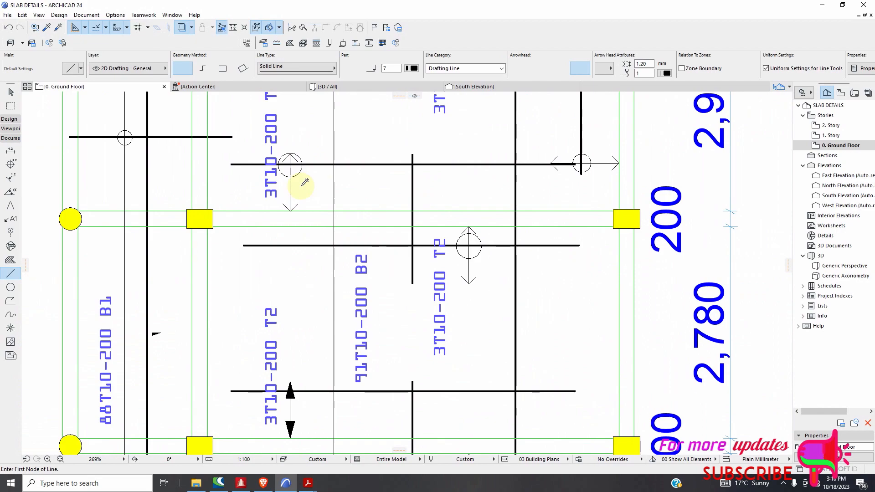
{"action": "key", "text": "ctrl+alt"}
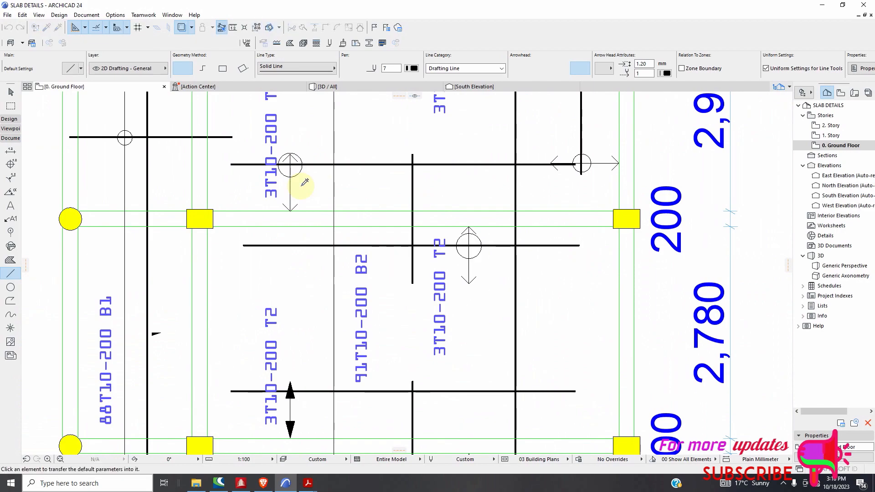
{"action": "left_click", "coordinate": [292, 207], "text": "ctrl+alt"}
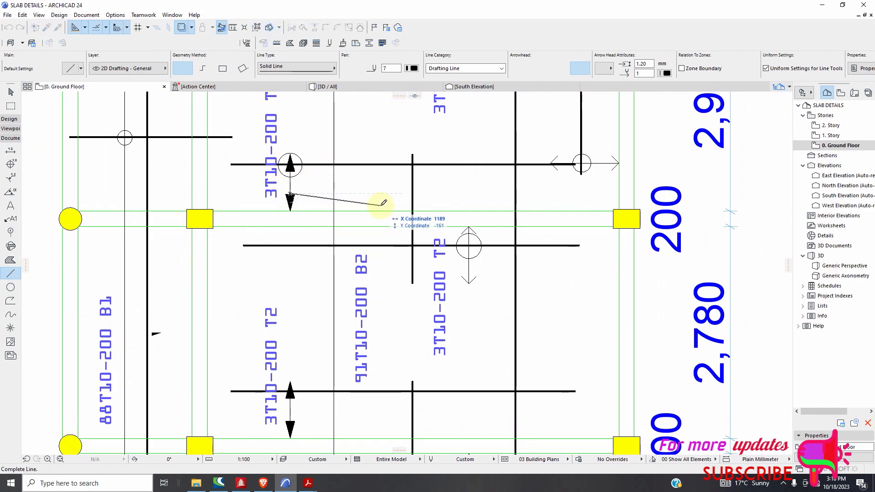
{"action": "key", "text": "ctrl+alt"}
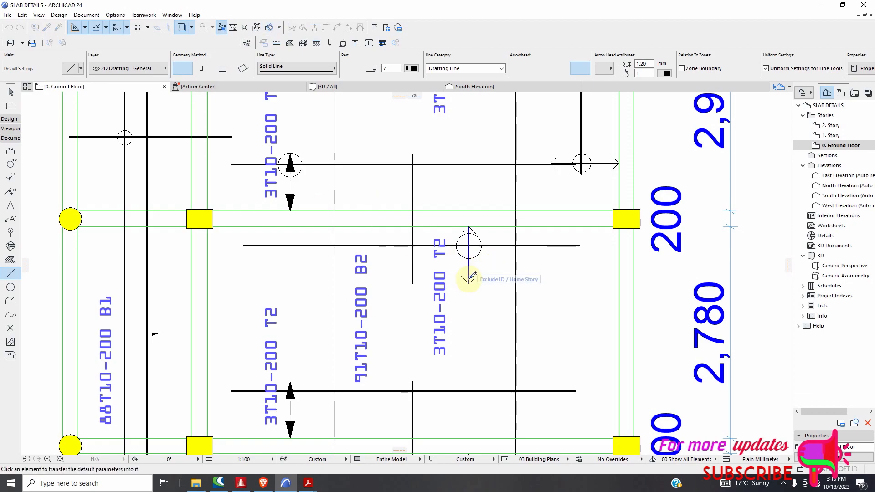
Step: Inject the 1.20 mm arrowhead parameters into both 4T10-200T2 range lines at the outer edge of the upper 2,990 bay
{"action": "scroll", "coordinate": [469, 287], "scroll_direction": "down", "scroll_amount": 3}
{"action": "scroll", "coordinate": [520, 230], "scroll_direction": "up", "scroll_amount": 2}
{"action": "scroll", "coordinate": [519, 230], "scroll_direction": "up", "scroll_amount": 1}
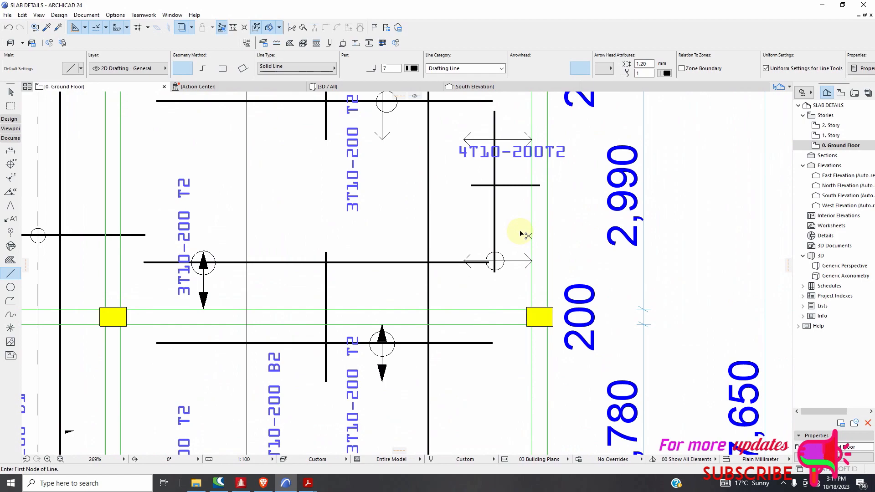
{"action": "key", "text": "ctrl+alt"}
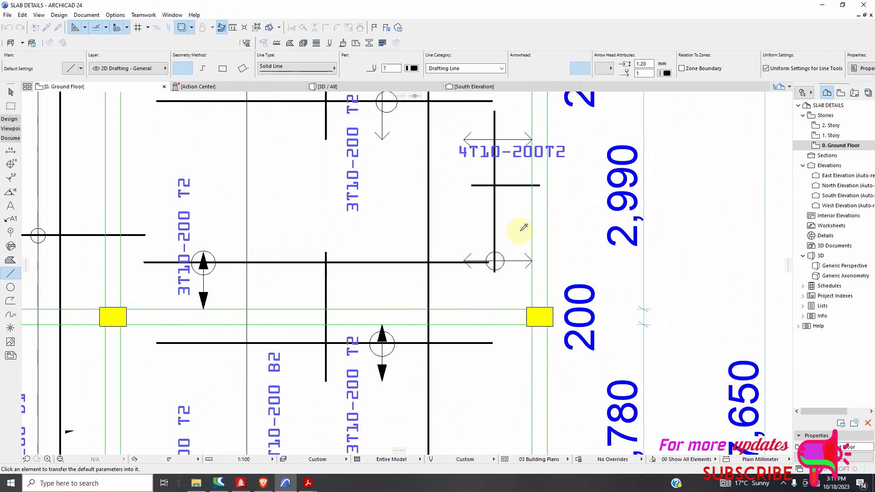
{"action": "left_click", "coordinate": [519, 261], "text": "ctrl+alt"}
{"action": "scroll", "coordinate": [430, 206], "scroll_direction": "down", "scroll_amount": 4}
{"action": "scroll", "coordinate": [484, 163], "scroll_direction": "up", "scroll_amount": 5}
{"action": "key", "text": "ctrl+alt"}
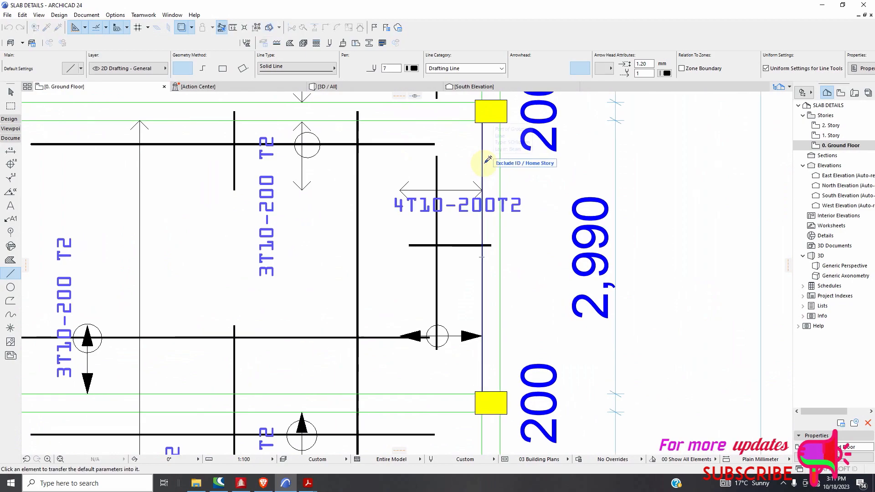
{"action": "left_click", "coordinate": [458, 190], "text": "ctrl+alt"}
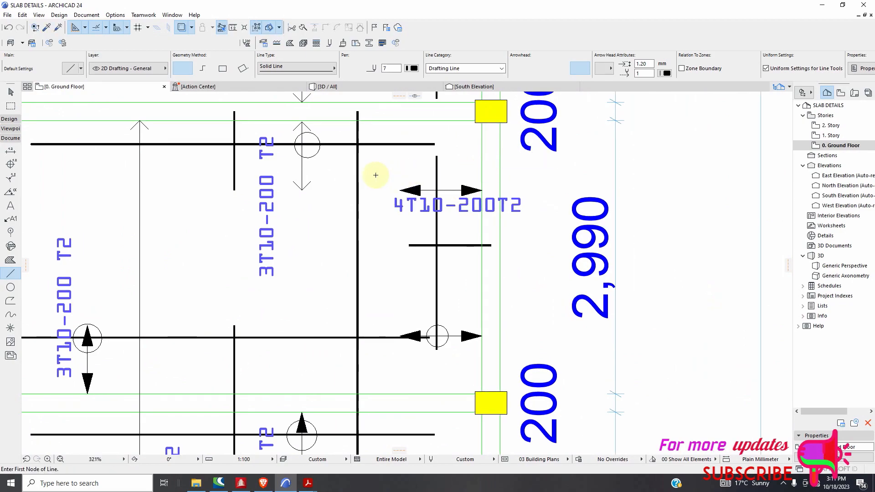
Step: Inject the 1.20 mm arrowhead parameters into the 3T10-200 T2 range lines on both sides of the 2,990 bays' shared beam and the adjacent upper 4T10-200T2 line
{"action": "scroll", "coordinate": [382, 176], "scroll_direction": "down", "scroll_amount": 3}
{"action": "key", "text": "ctrl+alt"}
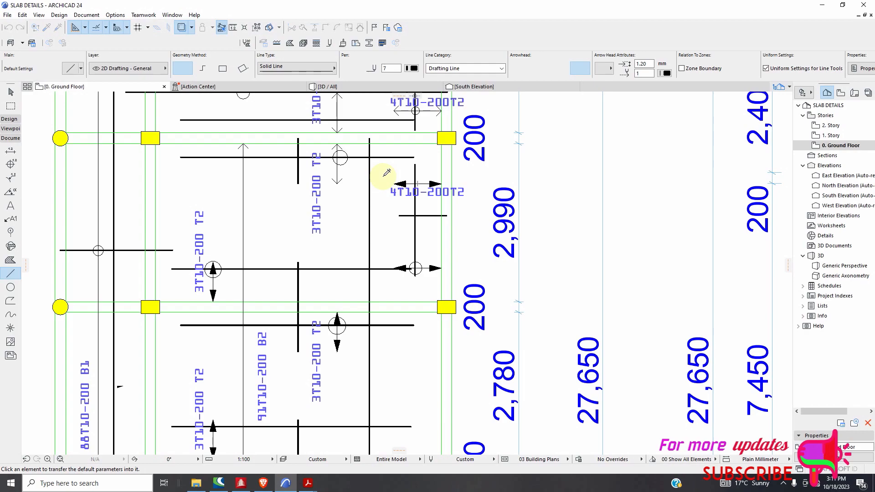
{"action": "scroll", "coordinate": [328, 245], "scroll_direction": "down", "scroll_amount": 3}
{"action": "scroll", "coordinate": [343, 166], "scroll_direction": "up", "scroll_amount": 5}
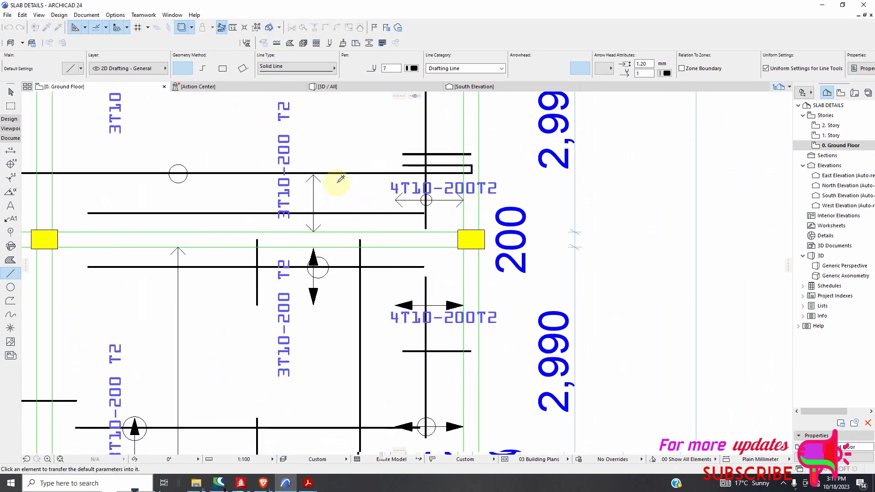
{"action": "left_click", "coordinate": [312, 195], "text": "ctrl+alt"}
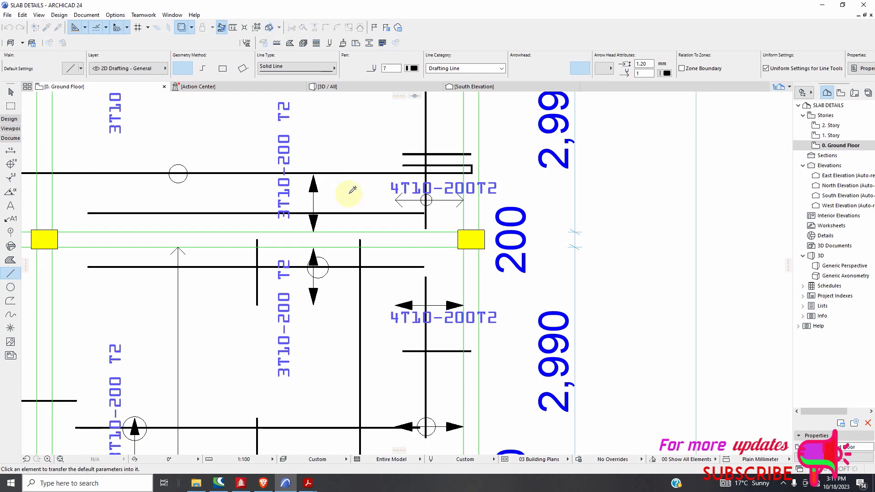
{"action": "left_click", "coordinate": [438, 200], "text": "ctrl+alt"}
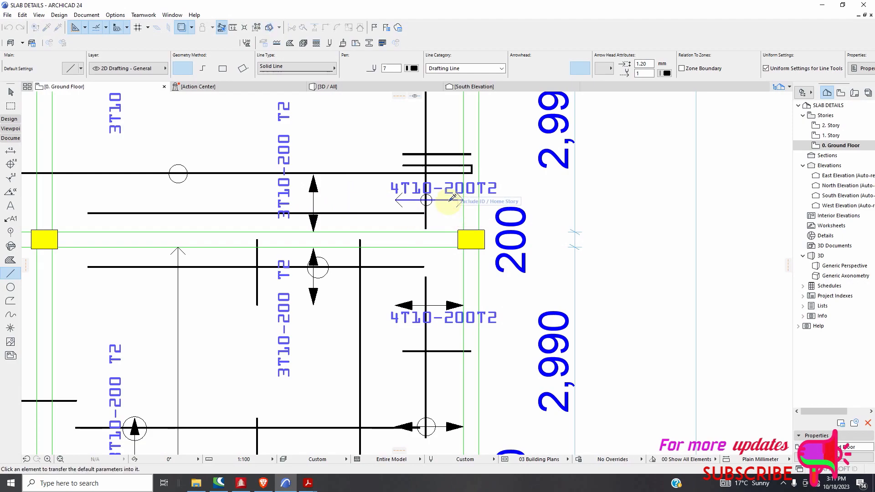
Step: Inject the 1.20 mm arrowhead parameters into the long vertical 88T10-200 B1 range line of the narrow strip
{"action": "scroll", "coordinate": [431, 234], "scroll_direction": "down", "scroll_amount": 5}
{"action": "scroll", "coordinate": [345, 275], "scroll_direction": "up", "scroll_amount": 2}
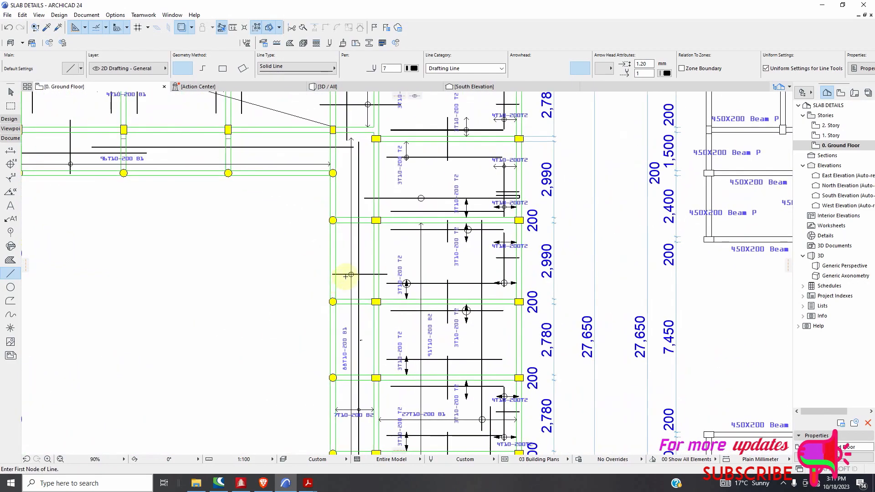
{"action": "scroll", "coordinate": [356, 212], "scroll_direction": "up", "scroll_amount": 3}
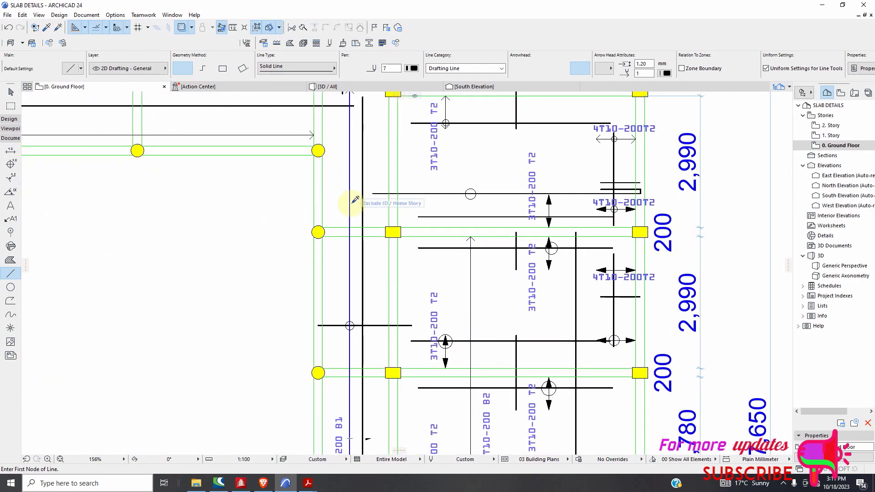
{"action": "left_click", "coordinate": [350, 212], "text": "ctrl+alt"}
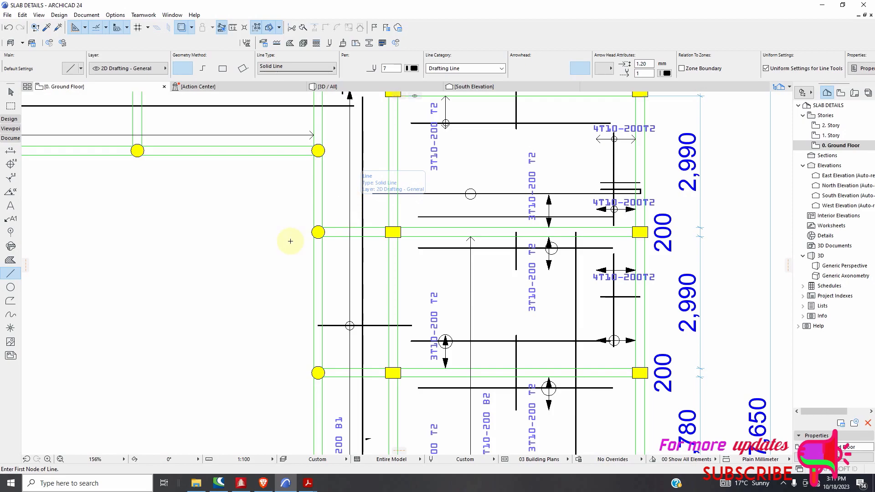
Step: Check the slab reinforcement plan for range lines that still carry open arrowheads
{"action": "scroll", "coordinate": [291, 241], "scroll_direction": "down", "scroll_amount": 5}
{"action": "scroll", "coordinate": [310, 262], "scroll_direction": "up", "scroll_amount": 2}
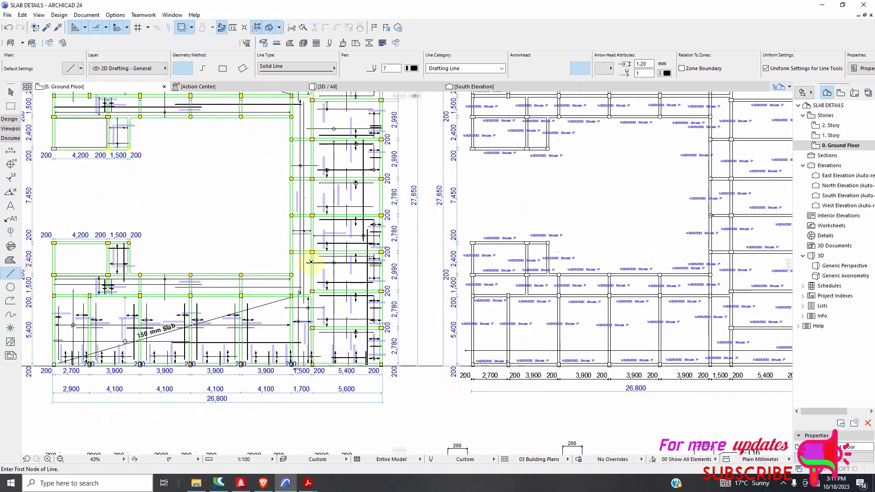
{"action": "scroll", "coordinate": [339, 256], "scroll_direction": "up", "scroll_amount": 3}
{"action": "scroll", "coordinate": [349, 337], "scroll_direction": "down", "scroll_amount": 6}
{"action": "scroll", "coordinate": [350, 218], "scroll_direction": "up", "scroll_amount": 8}
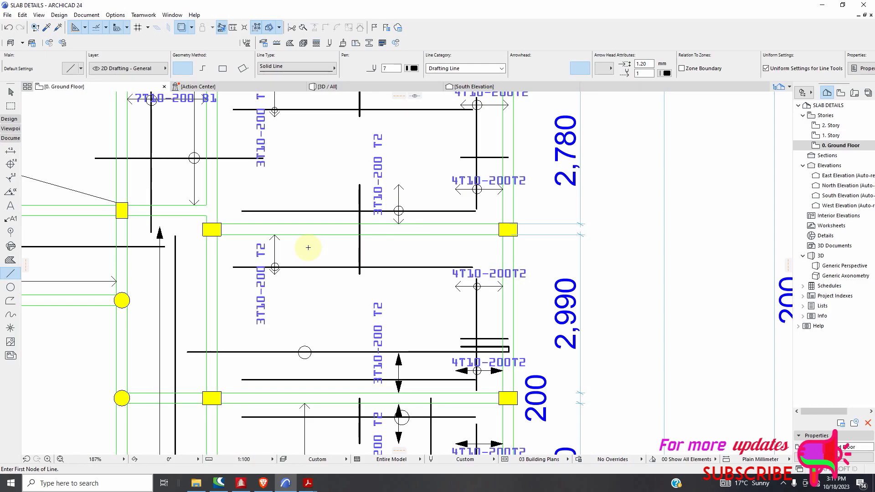
{"action": "scroll", "coordinate": [332, 228], "scroll_direction": "down", "scroll_amount": 15}
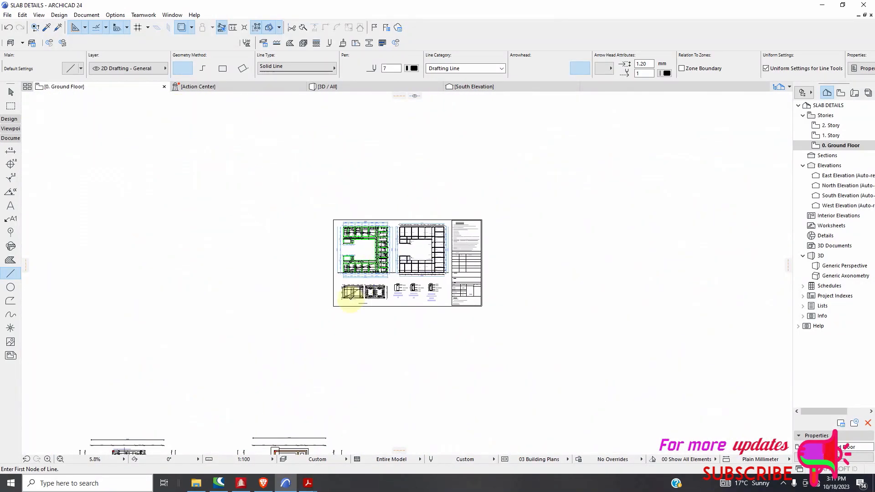
{"action": "scroll", "coordinate": [253, 392], "scroll_direction": "up", "scroll_amount": 5}
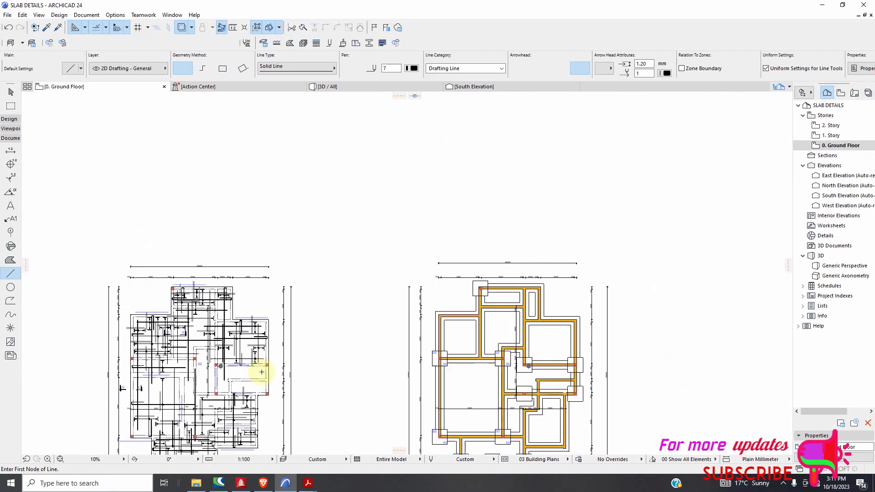
{"action": "scroll", "coordinate": [260, 371], "scroll_direction": "down", "scroll_amount": 5}
{"action": "scroll", "coordinate": [382, 260], "scroll_direction": "up", "scroll_amount": 12}
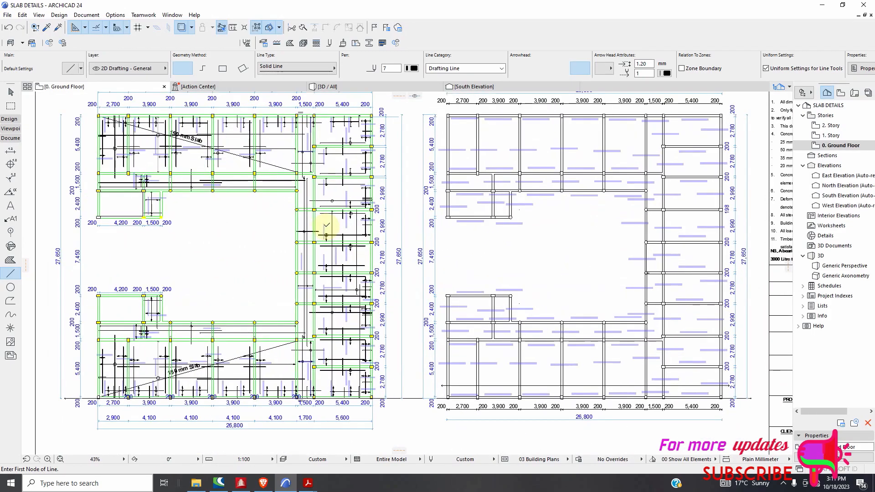
Step: Inject the 1.20 mm arrowhead parameters into the long vertical 91T10-200 B2 range line
{"action": "scroll", "coordinate": [382, 259], "scroll_direction": "up", "scroll_amount": 4}
{"action": "scroll", "coordinate": [352, 244], "scroll_direction": "down", "scroll_amount": 4}
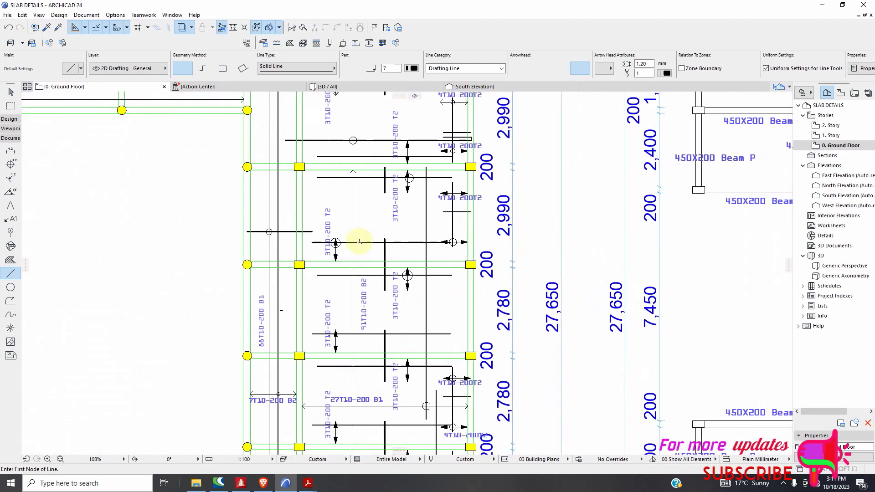
{"action": "scroll", "coordinate": [357, 245], "scroll_direction": "up", "scroll_amount": 2}
{"action": "scroll", "coordinate": [377, 211], "scroll_direction": "up", "scroll_amount": 4}
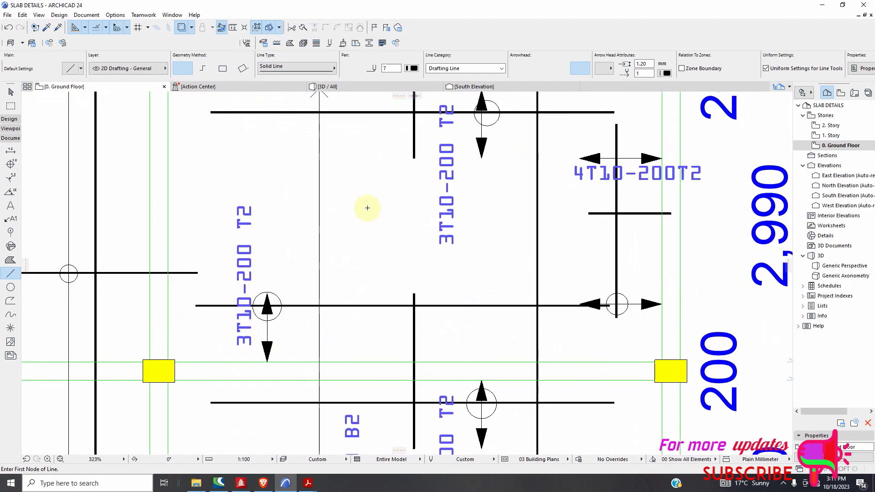
{"action": "scroll", "coordinate": [363, 201], "scroll_direction": "down", "scroll_amount": 3}
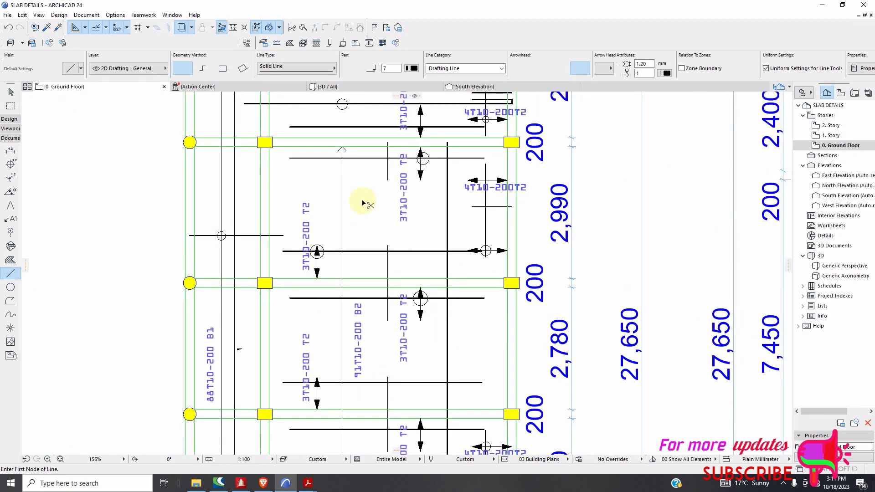
{"action": "key", "text": "alt"}
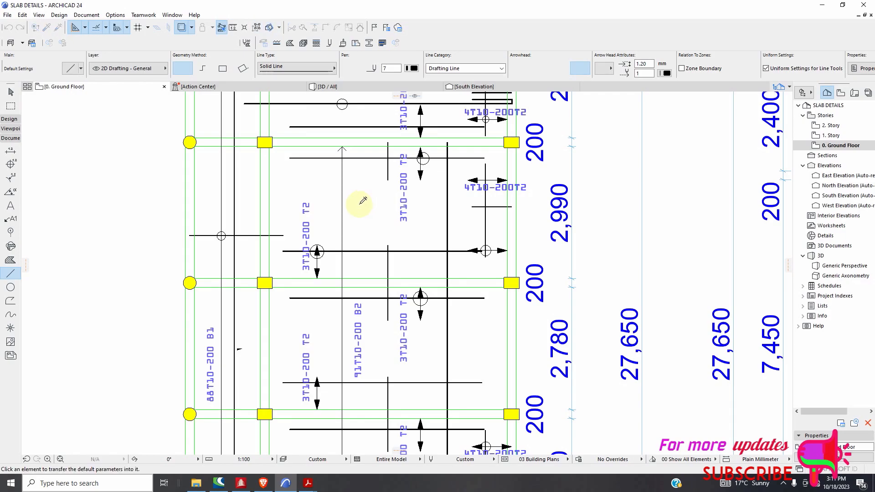
{"action": "left_click", "coordinate": [340, 223], "text": "ctrl+alt"}
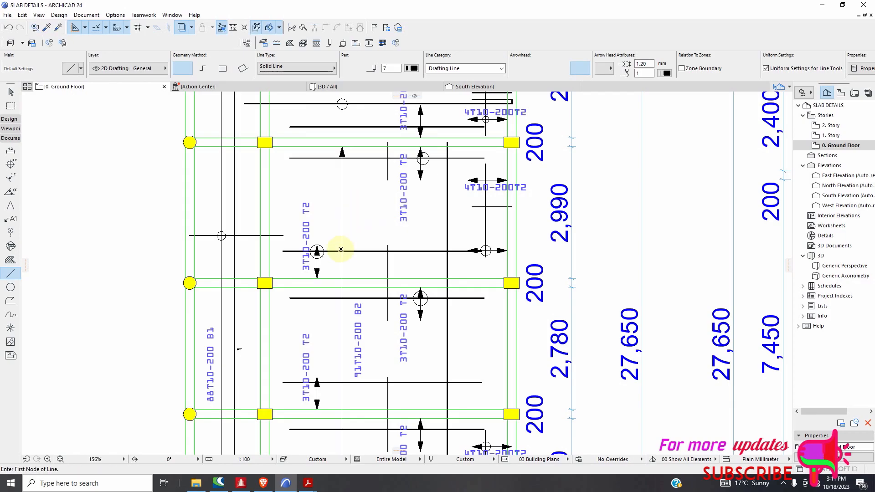
Step: Inject the 1.20 mm arrowhead parameters into the 3T10-200 T2 range lines below and above the beam between the uppermost 2,990 bay and the 2,780 bay
{"action": "scroll", "coordinate": [340, 250], "scroll_direction": "down", "scroll_amount": 4}
{"action": "scroll", "coordinate": [333, 192], "scroll_direction": "up", "scroll_amount": 4}
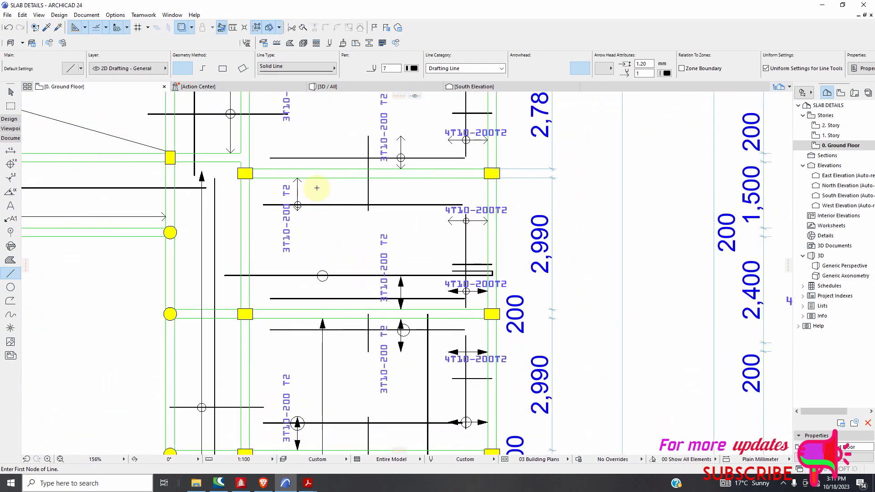
{"action": "left_click", "coordinate": [316, 188]}
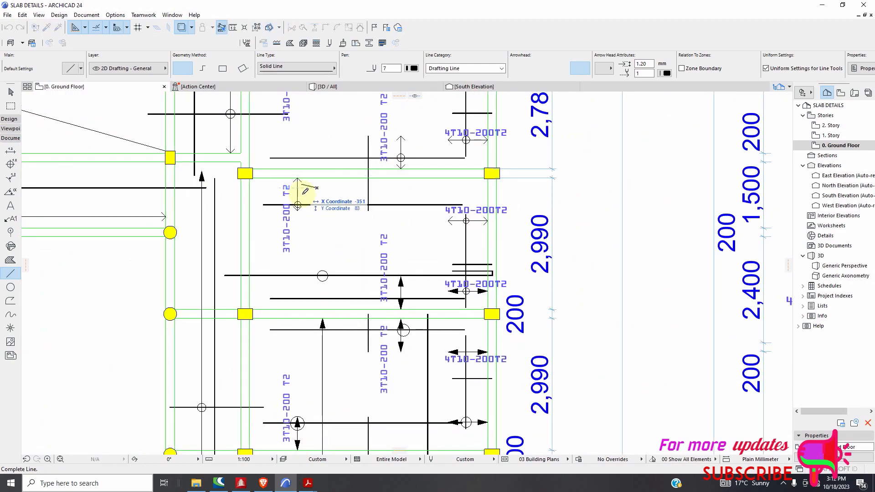
{"action": "left_click", "coordinate": [315, 179]}
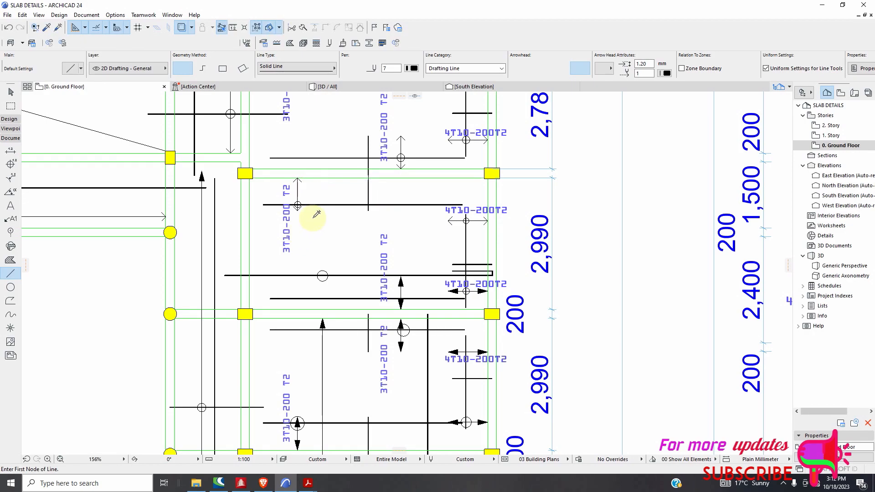
{"action": "key", "text": "ctrl+alt+c"}
{"action": "left_click", "coordinate": [297, 192]}
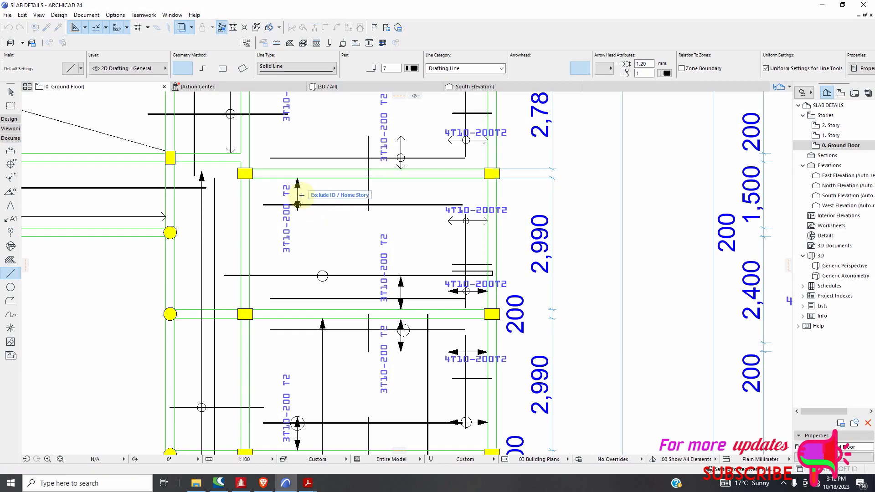
{"action": "key", "text": "ctrl+alt+c"}
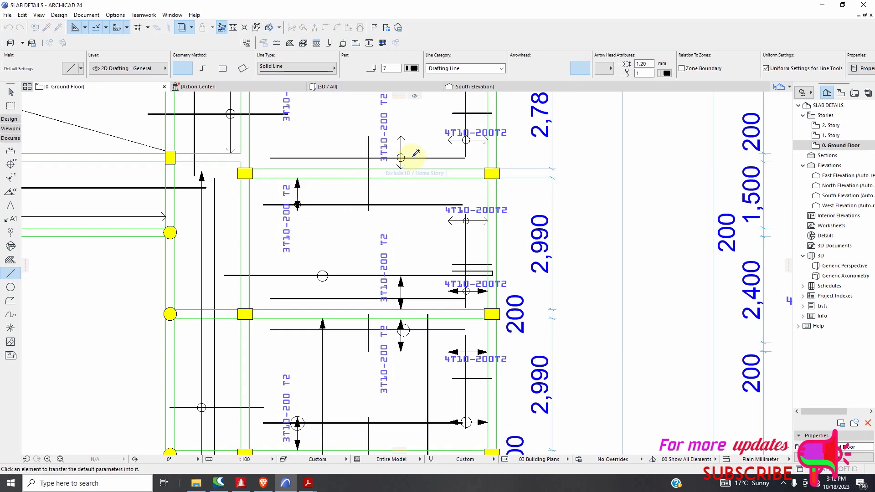
{"action": "left_click", "coordinate": [401, 145]}
Step: Inject the 1.20 mm arrowhead parameters into the vertical 27T10-200 B1 range line beside the upper 2,780 bays
{"action": "scroll", "coordinate": [362, 191], "scroll_direction": "down", "scroll_amount": 4}
{"action": "scroll", "coordinate": [292, 142], "scroll_direction": "up", "scroll_amount": 4}
{"action": "scroll", "coordinate": [298, 143], "scroll_direction": "up", "scroll_amount": 3}
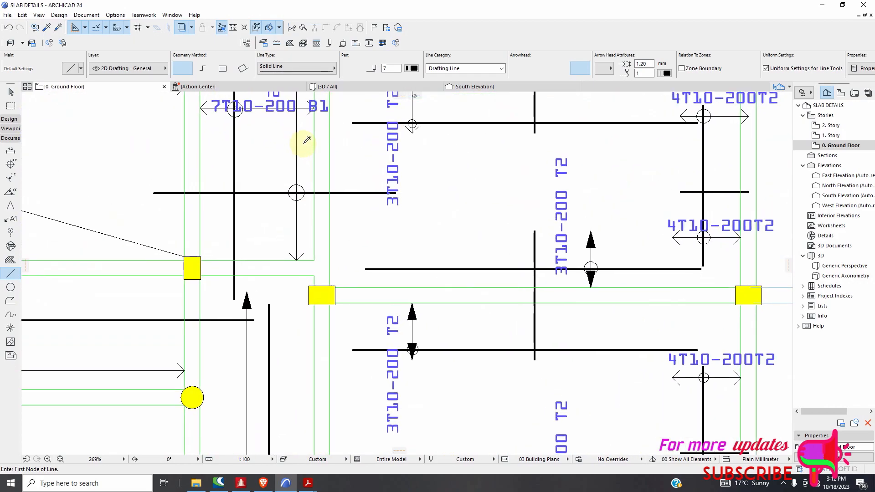
{"action": "key", "text": "ctrl+alt+c"}
{"action": "left_click", "coordinate": [297, 191]}
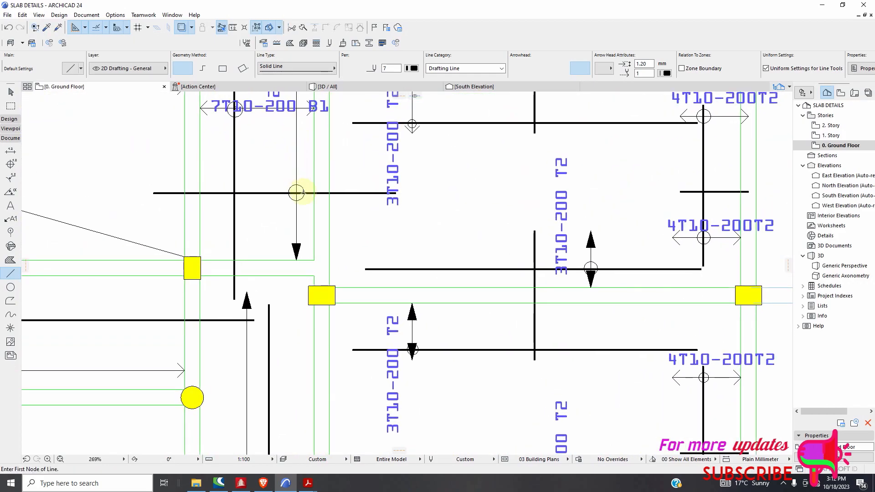
Step: Inject the 1.20 mm arrowhead parameters into the 3T10-200 T2 range lines below and above the beam between the two upper 2,780 bays
{"action": "scroll", "coordinate": [362, 187], "scroll_direction": "down", "scroll_amount": 5}
{"action": "scroll", "coordinate": [362, 186], "scroll_direction": "up", "scroll_amount": 5}
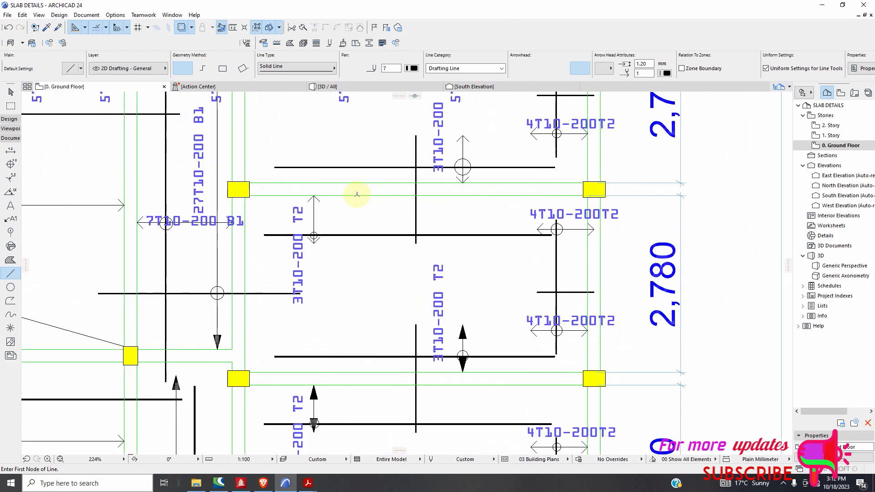
{"action": "key", "text": "ctrl+alt+c"}
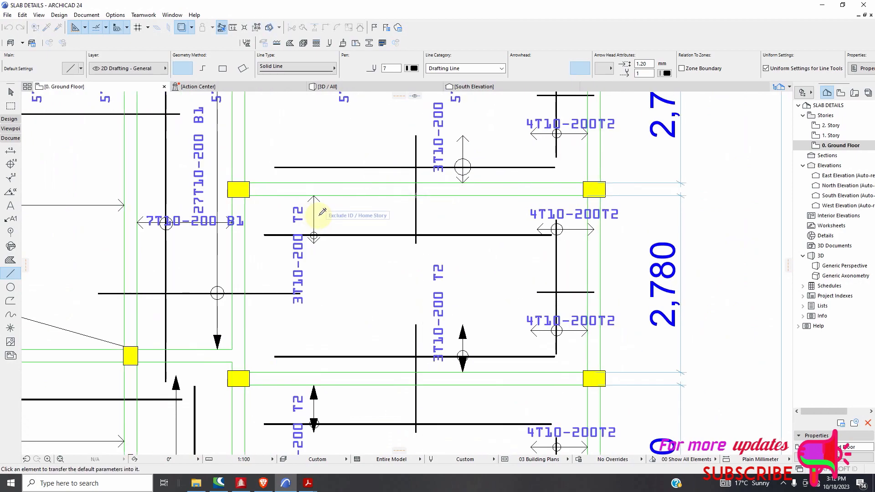
{"action": "left_click", "coordinate": [314, 214]}
{"action": "scroll", "coordinate": [358, 210], "scroll_direction": "down", "scroll_amount": 2}
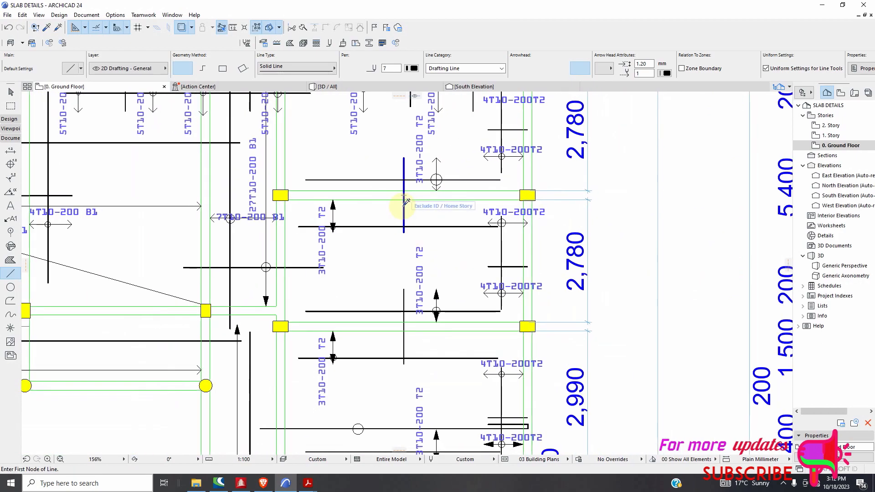
{"action": "key", "text": "ctrl+alt+c"}
{"action": "left_click", "coordinate": [439, 175]}
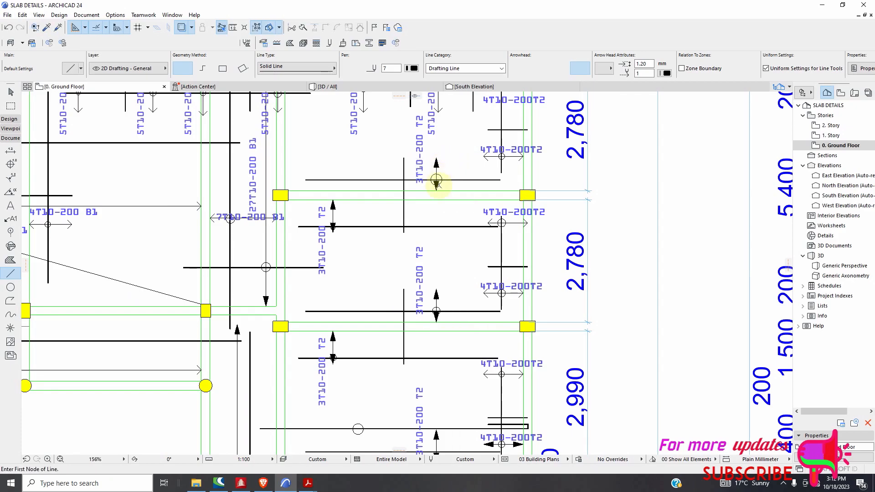
Step: Inject the 1.20 mm arrowhead parameters into both 5T10-200 T2 range lines along the upper edge of the topmost 2,780 bay
{"action": "scroll", "coordinate": [433, 240], "scroll_direction": "down", "scroll_amount": 2}
{"action": "scroll", "coordinate": [432, 141], "scroll_direction": "up", "scroll_amount": 2}
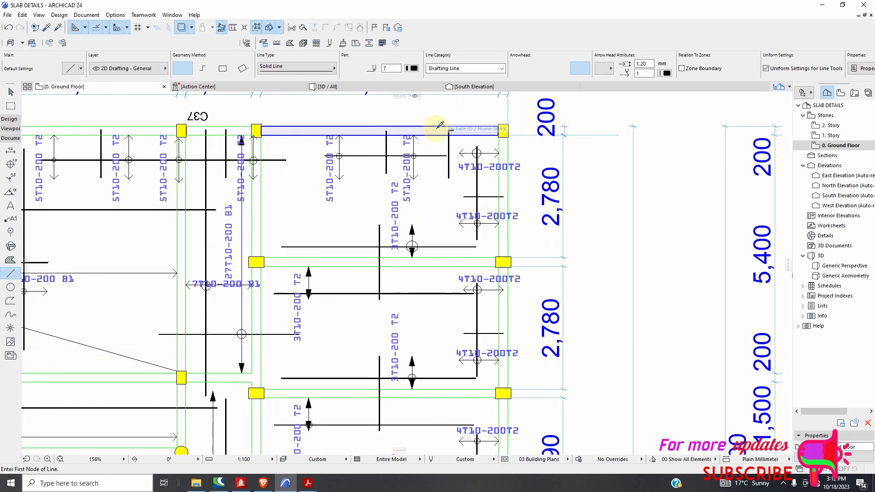
{"action": "key", "text": "ctrl+alt+c"}
{"action": "left_click", "coordinate": [413, 139]}
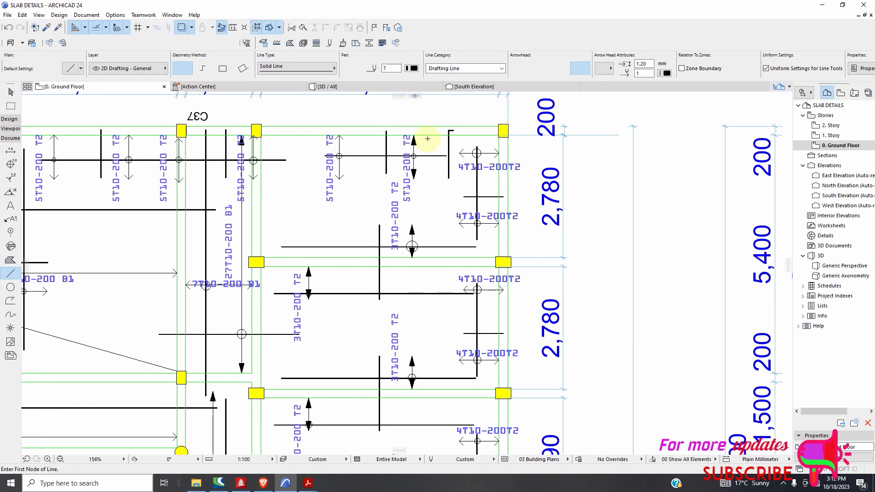
{"action": "key", "text": "ctrl+alt+c"}
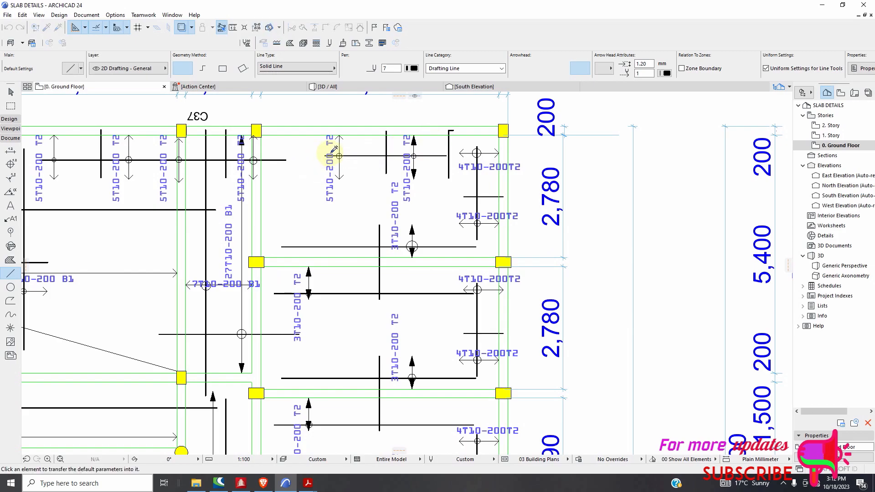
{"action": "left_click", "coordinate": [339, 142]}
Step: Inject the 1.20 mm arrowhead parameters into the horizontal 7T10-200 B2 range line in the narrow strip
{"action": "scroll", "coordinate": [378, 175], "scroll_direction": "down", "scroll_amount": 3}
{"action": "scroll", "coordinate": [383, 250], "scroll_direction": "down", "scroll_amount": 3}
{"action": "scroll", "coordinate": [383, 283], "scroll_direction": "up", "scroll_amount": 5}
{"action": "scroll", "coordinate": [345, 237], "scroll_direction": "down", "scroll_amount": 3}
{"action": "scroll", "coordinate": [319, 314], "scroll_direction": "up", "scroll_amount": 6}
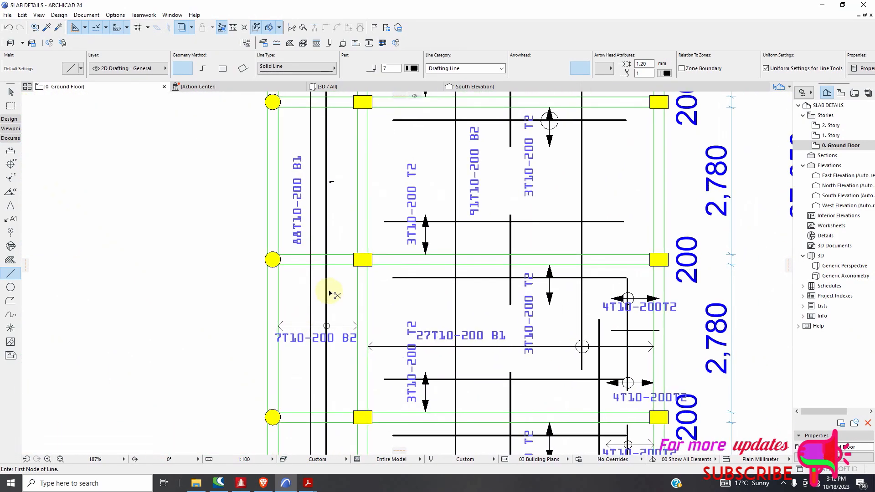
{"action": "key", "text": "alt"}
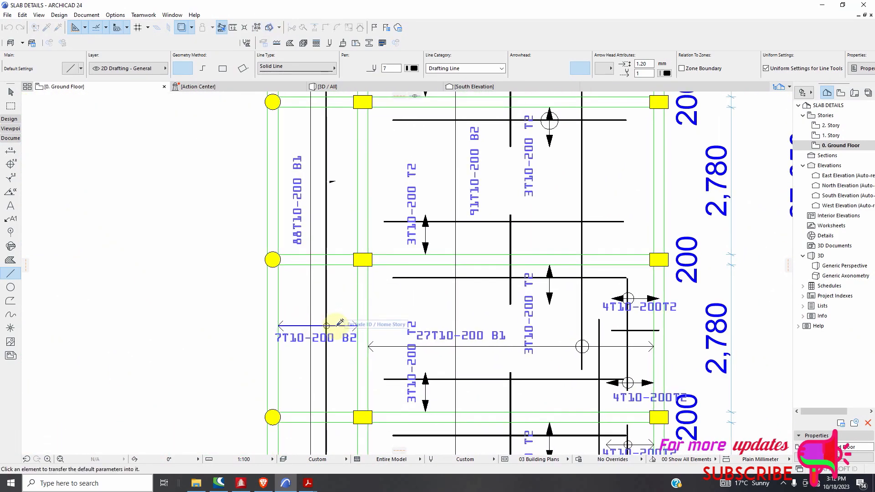
Step: Inject the 1.20 mm arrowhead parameters into the 5T10-200 T2 range line at the column below the C37 label
{"action": "scroll", "coordinate": [364, 318], "scroll_direction": "down", "scroll_amount": 6}
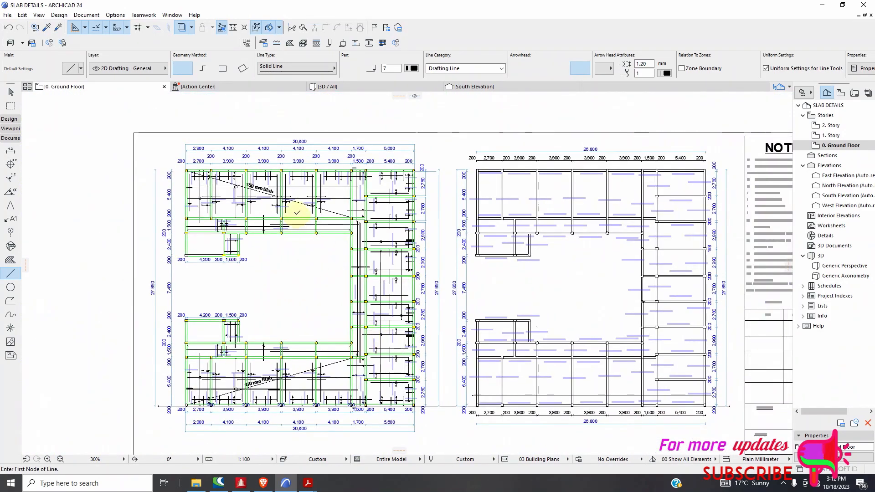
{"action": "scroll", "coordinate": [343, 173], "scroll_direction": "up", "scroll_amount": 6}
{"action": "scroll", "coordinate": [360, 202], "scroll_direction": "up", "scroll_amount": 3}
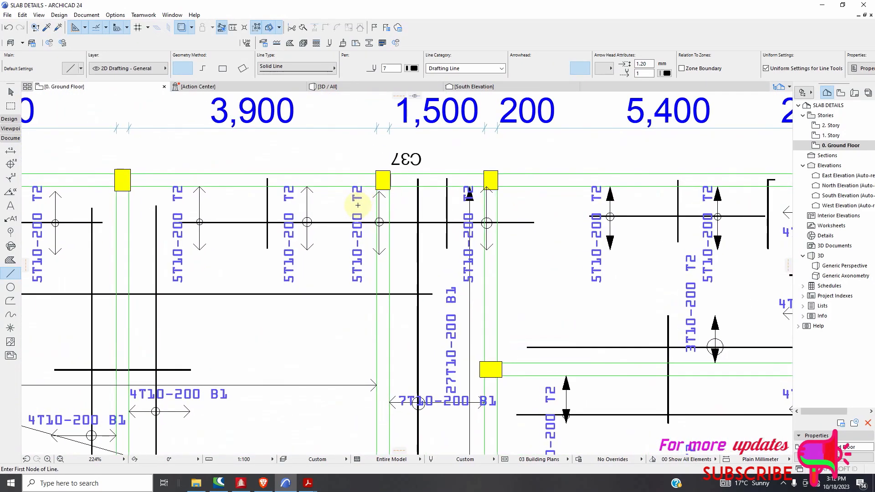
{"action": "key", "text": "alt"}
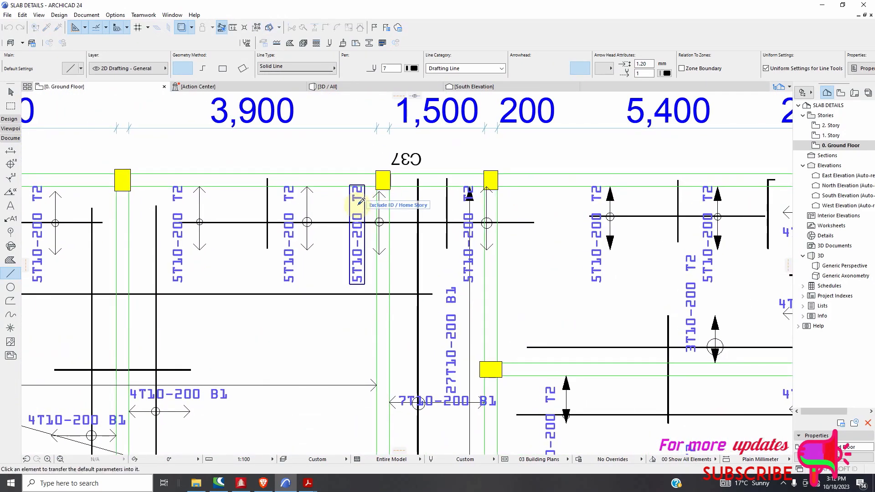
{"action": "left_click", "coordinate": [379, 248], "text": "ctrl+alt"}
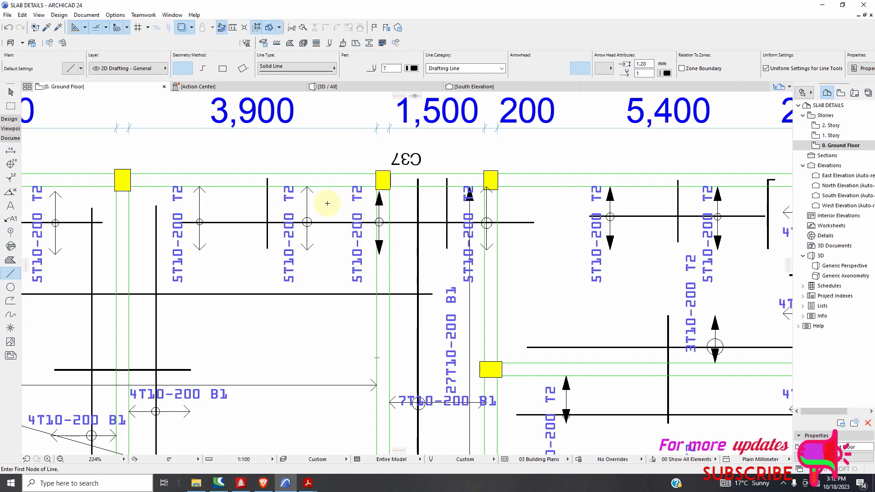
Step: Review the Element Transfer Settings for the Exclude ID / Home Story set and accept them as they are
{"action": "left_click", "coordinate": [25, 15]}
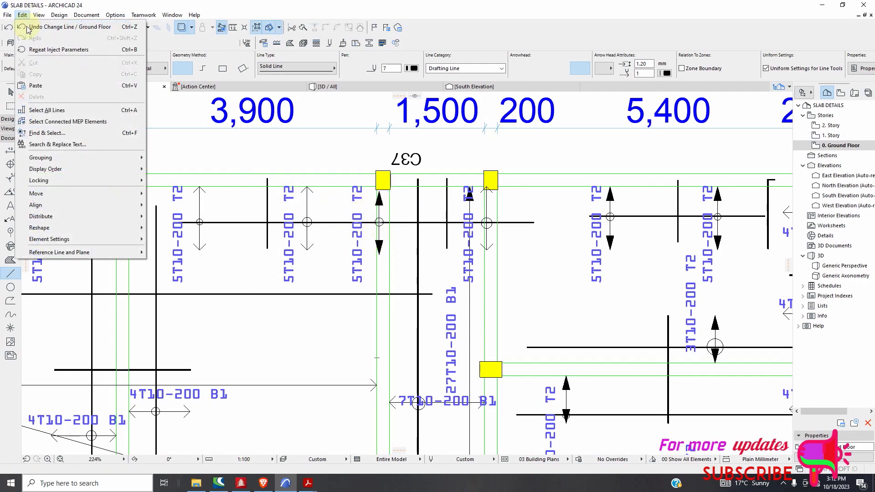
{"action": "mouse_move", "coordinate": [131, 240]}
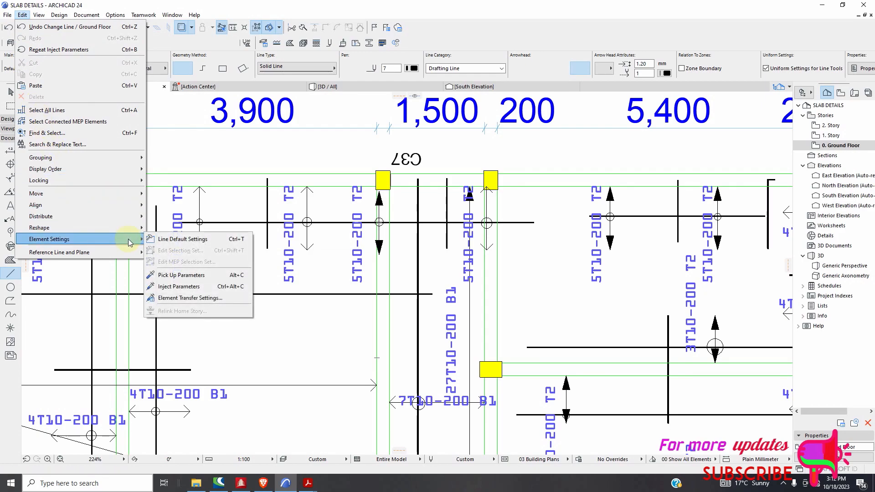
{"action": "left_click", "coordinate": [189, 299]}
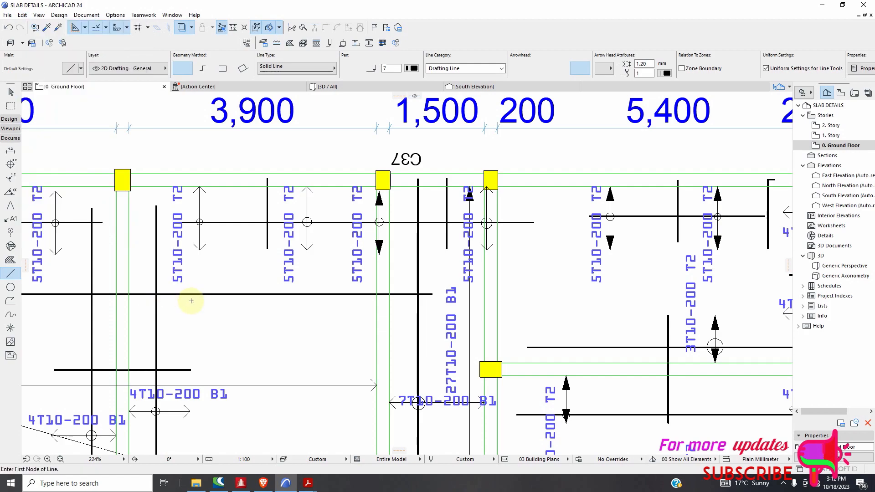
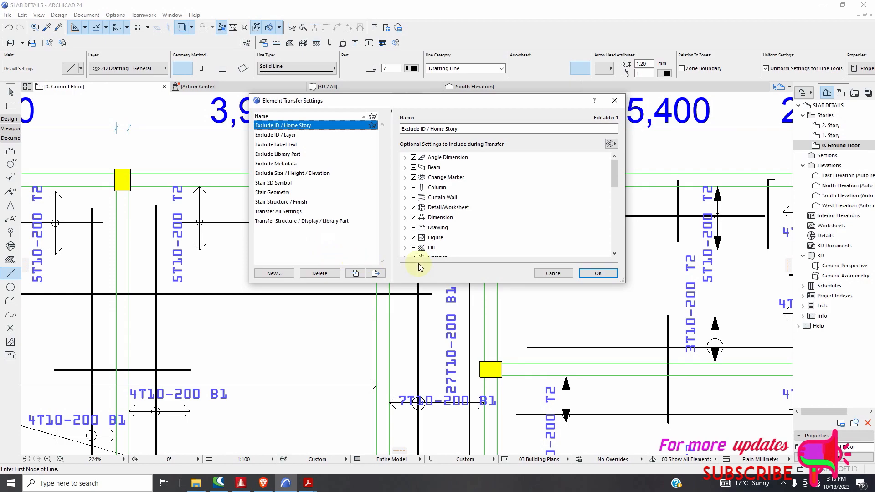
{"action": "left_click", "coordinate": [598, 273]}
Step: Inject the 1.20 mm arrowhead parameters into both 5T10-200 T2 range lines in the upper 3,900 bay adjoining the 1,500 strip
{"action": "scroll", "coordinate": [328, 196], "scroll_direction": "up", "scroll_amount": 3}
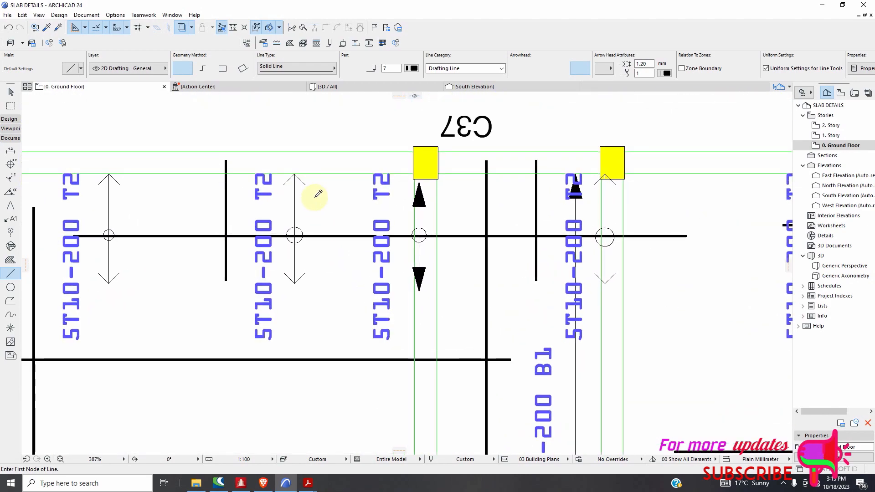
{"action": "key", "text": "ctrl+alt+c"}
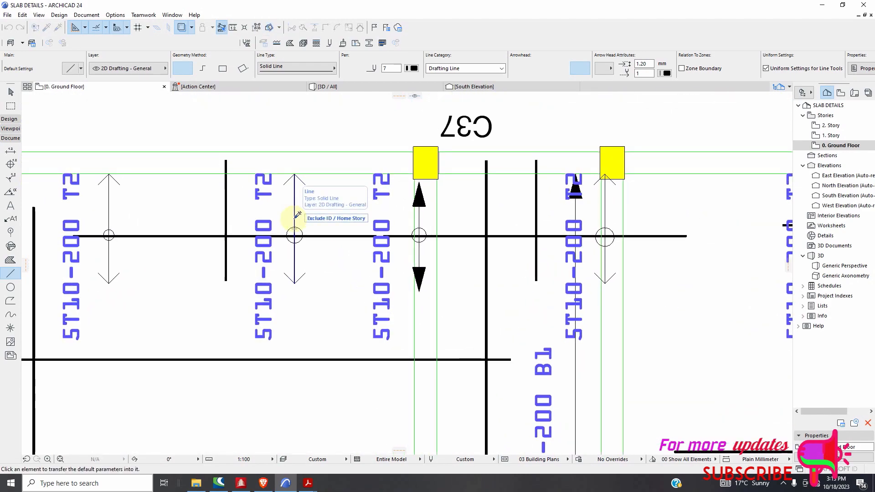
{"action": "left_click", "coordinate": [316, 213]}
{"action": "scroll", "coordinate": [214, 201], "scroll_direction": "down", "scroll_amount": 3}
{"action": "scroll", "coordinate": [205, 204], "scroll_direction": "up", "scroll_amount": 3}
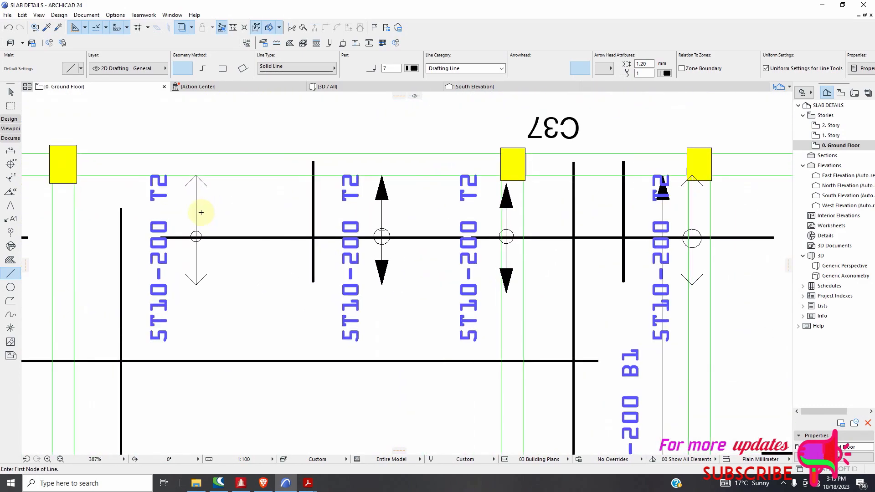
{"action": "key", "text": "ctrl+alt+c"}
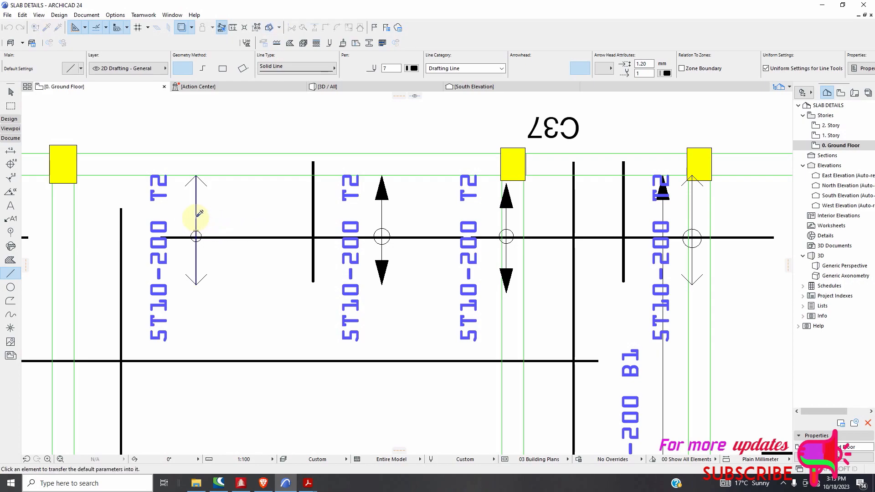
{"action": "left_click", "coordinate": [196, 219]}
Step: Inject the 1.20 mm arrowhead parameters into both 5T10-200 T2 range lines in the third upper 3,900 bay counted from the 2,700 bay
{"action": "scroll", "coordinate": [275, 200], "scroll_direction": "down", "scroll_amount": 3}
{"action": "scroll", "coordinate": [319, 198], "scroll_direction": "down", "scroll_amount": 3}
{"action": "scroll", "coordinate": [272, 199], "scroll_direction": "up", "scroll_amount": 5}
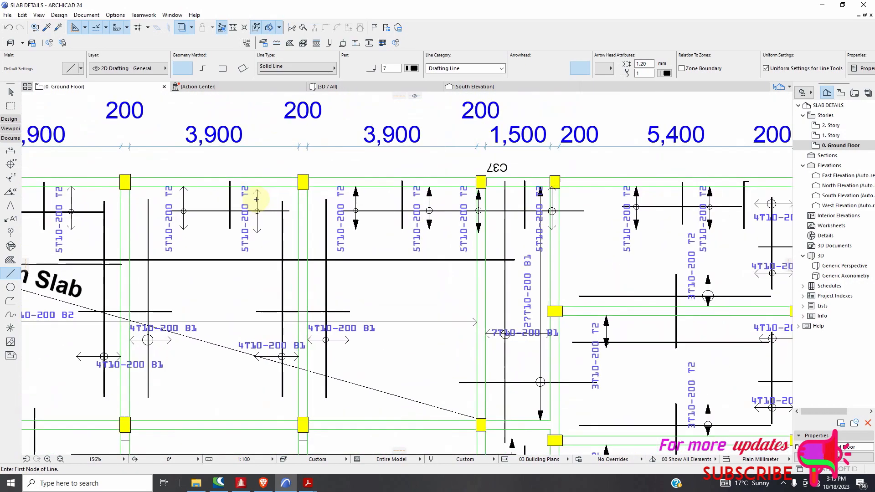
{"action": "key", "text": "ctrl+alt+c"}
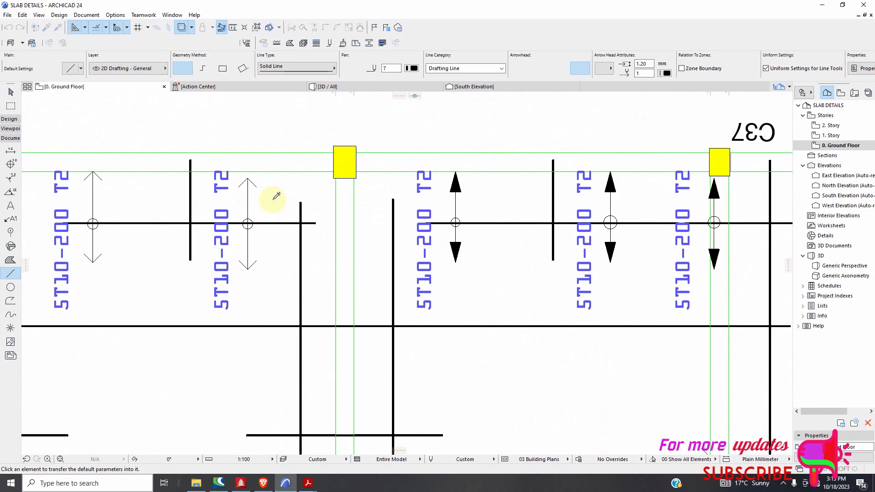
{"action": "left_click", "coordinate": [272, 201]}
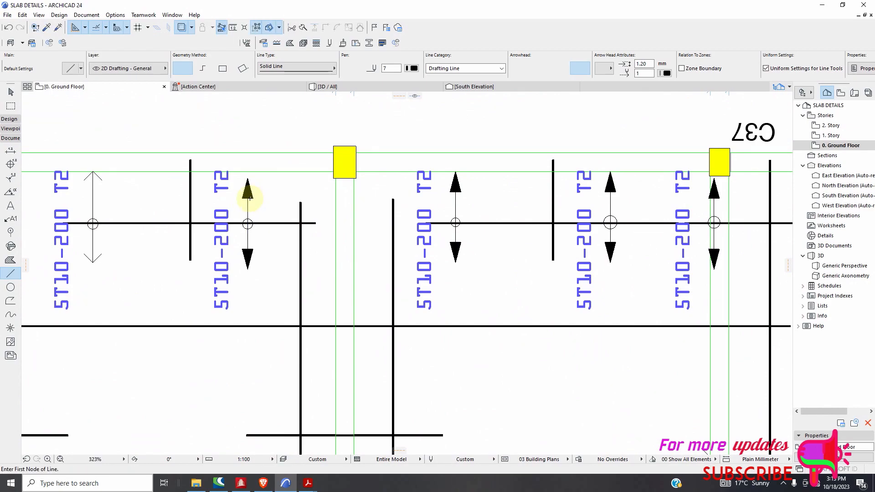
{"action": "scroll", "coordinate": [277, 186], "scroll_direction": "down", "scroll_amount": 3}
{"action": "key", "text": "ctrl+alt+c"}
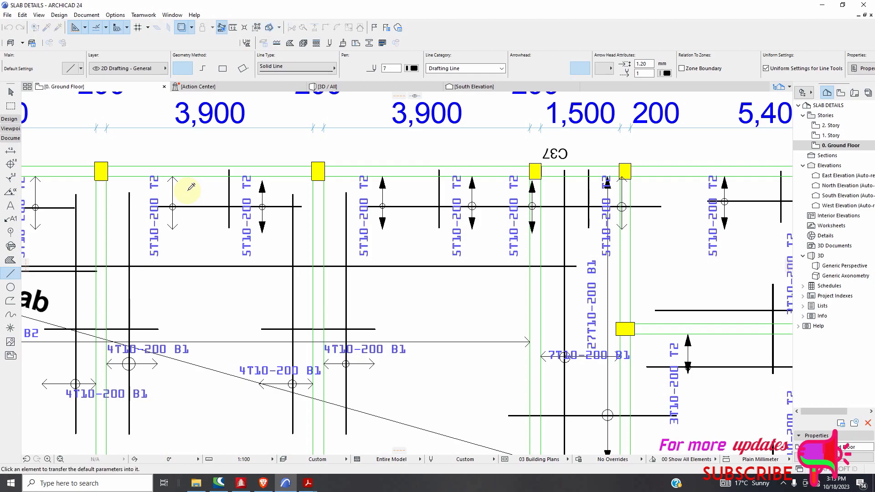
{"action": "left_click", "coordinate": [173, 197]}
Step: Inject the 1.20 mm arrowhead parameters into both 5T10-200 T2 range lines in the upper 3,900 bay containing the 150 mm Slab label
{"action": "scroll", "coordinate": [301, 182], "scroll_direction": "down", "scroll_amount": 5}
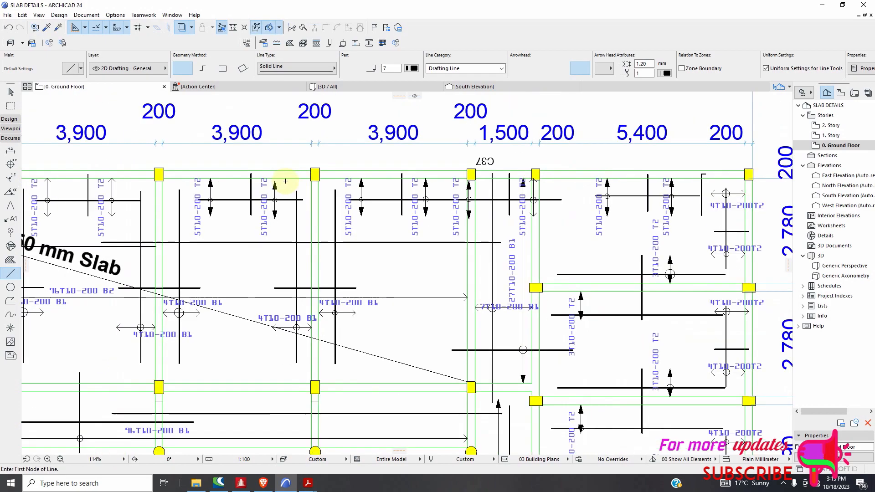
{"action": "scroll", "coordinate": [177, 190], "scroll_direction": "up", "scroll_amount": 5}
{"action": "scroll", "coordinate": [183, 192], "scroll_direction": "up", "scroll_amount": 2}
{"action": "key", "text": "ctrl+alt+c"}
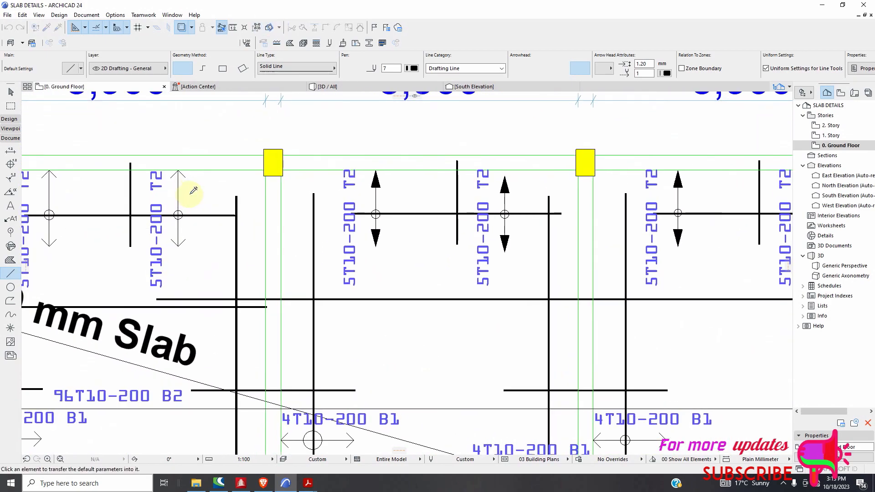
{"action": "left_click", "coordinate": [184, 197]}
{"action": "scroll", "coordinate": [179, 195], "scroll_direction": "down", "scroll_amount": 5}
{"action": "scroll", "coordinate": [186, 182], "scroll_direction": "up", "scroll_amount": 6}
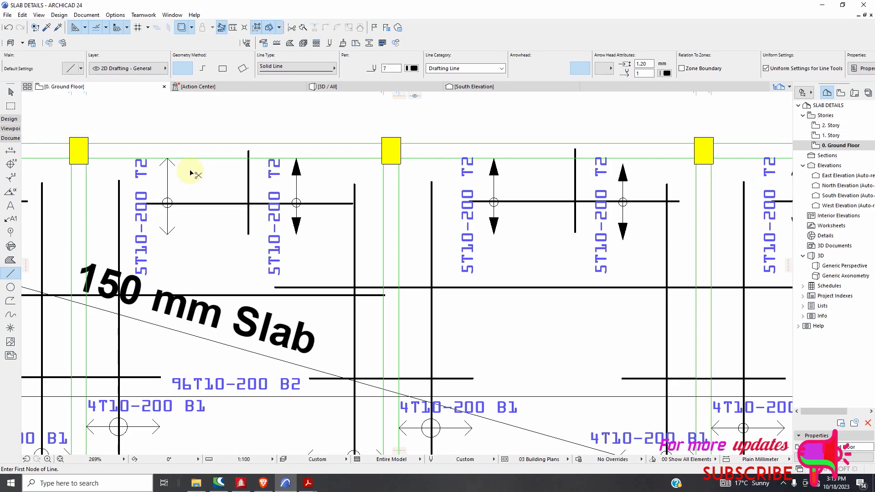
{"action": "key", "text": "ctrl+alt+c"}
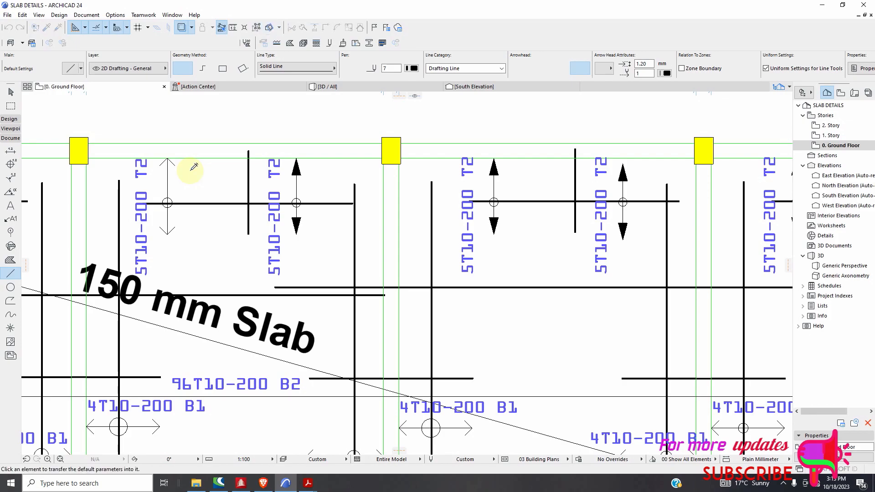
{"action": "left_click", "coordinate": [168, 181]}
Step: Inject the 1.20 mm arrowhead parameters into the 4T10-200 B1 range lines in the 2,700 bay and flanking the beam between the first two 3,900 bays
{"action": "scroll", "coordinate": [282, 144], "scroll_direction": "down", "scroll_amount": 7}
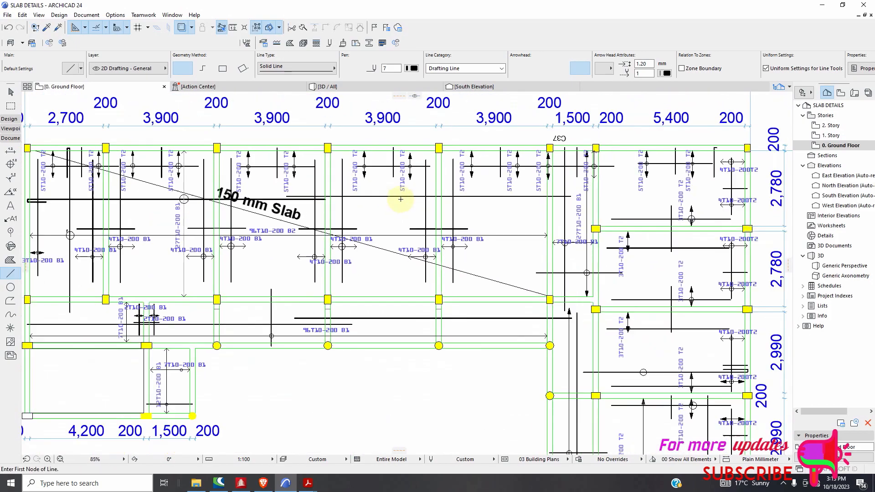
{"action": "scroll", "coordinate": [225, 172], "scroll_direction": "up", "scroll_amount": 3}
{"action": "scroll", "coordinate": [205, 287], "scroll_direction": "up", "scroll_amount": 3}
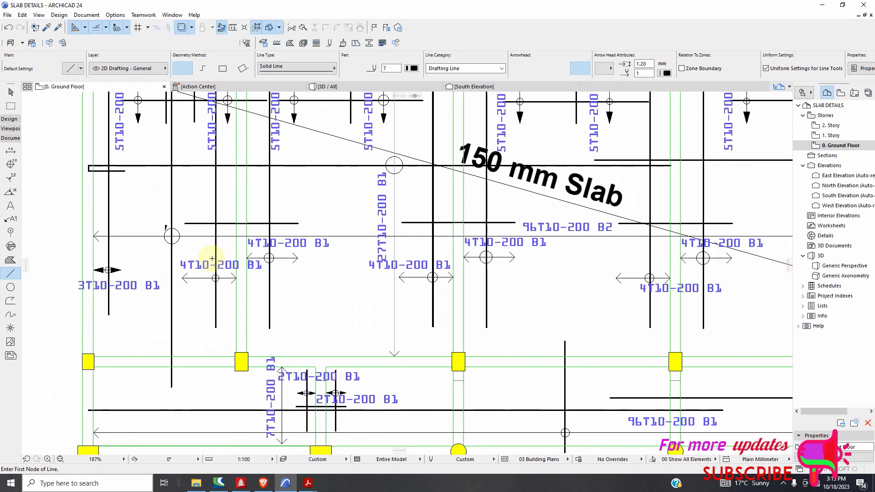
{"action": "key", "text": "ctrl+alt"}
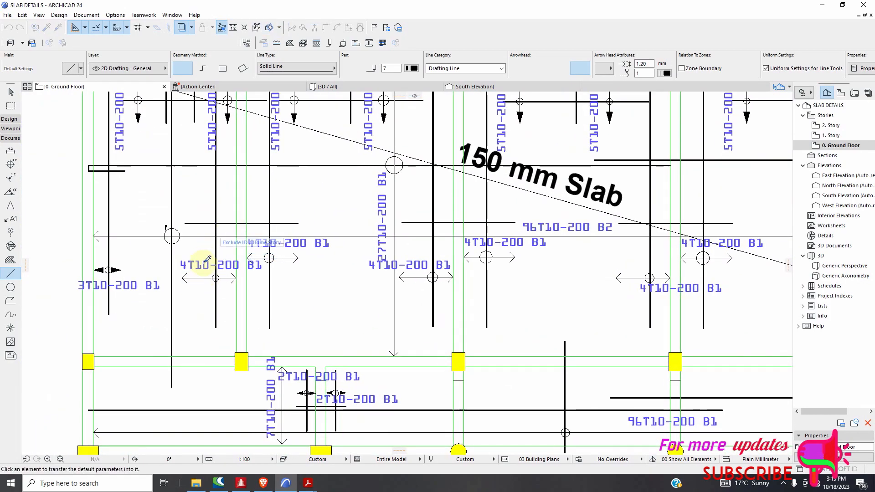
{"action": "scroll", "coordinate": [408, 276], "scroll_direction": "up", "scroll_amount": 2}
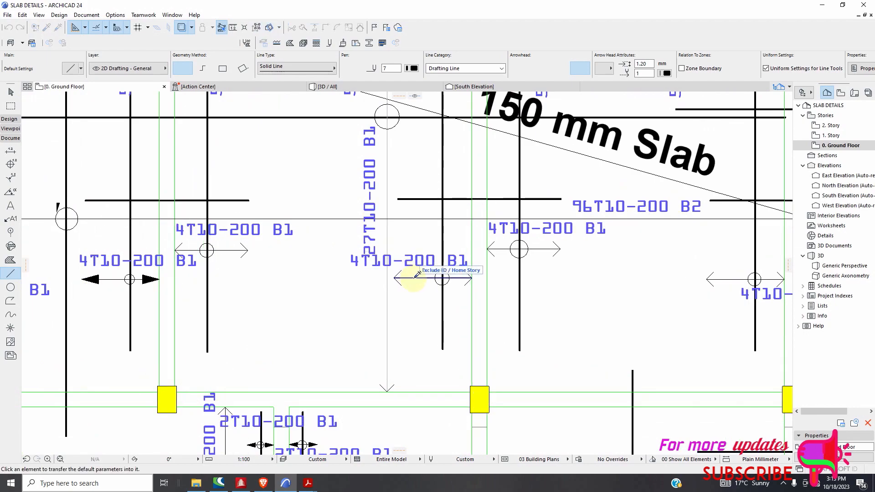
{"action": "key", "text": "ctrl+alt"}
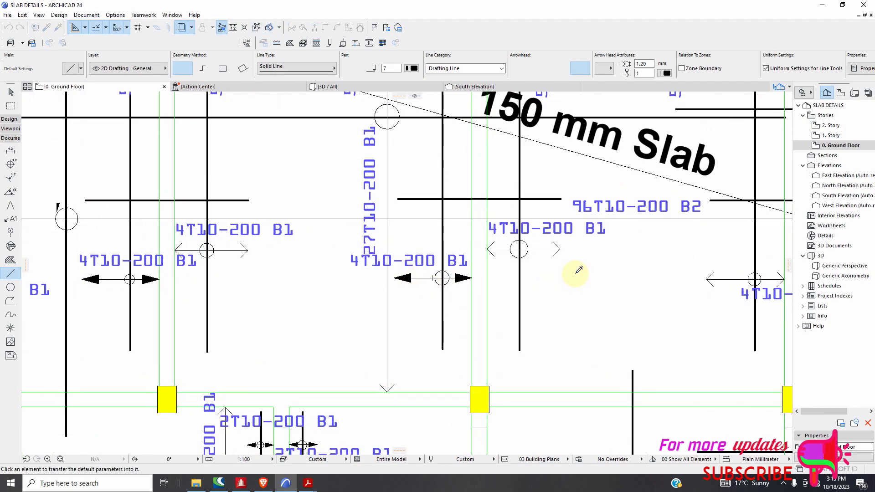
{"action": "scroll", "coordinate": [464, 282], "scroll_direction": "down", "scroll_amount": 5}
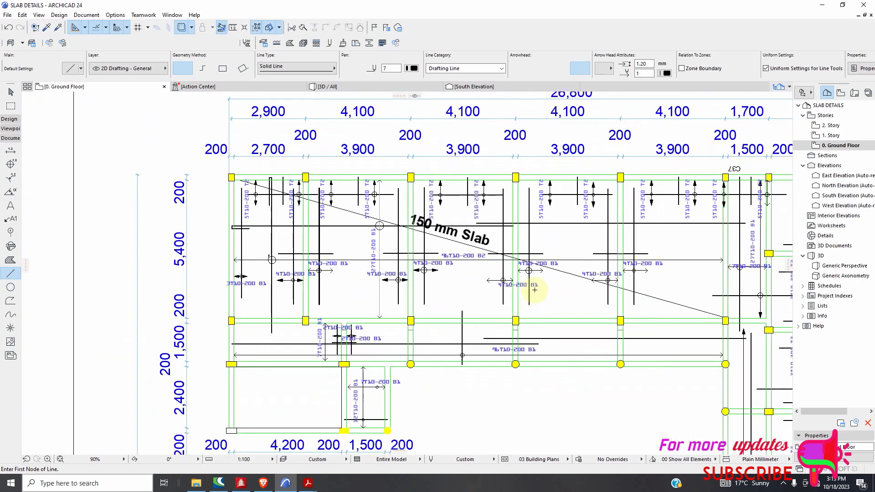
Step: Inject the 1.20 mm arrowhead parameters into the 4T10-200 B1 range lines flanking the beam between the second and third upper 3,900 bays
{"action": "scroll", "coordinate": [465, 280], "scroll_direction": "up", "scroll_amount": 4}
{"action": "key", "text": "ctrl+alt"}
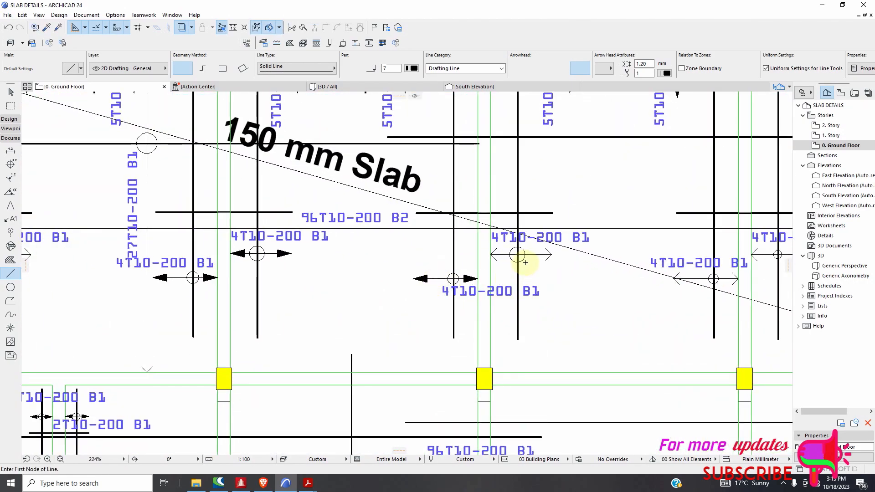
{"action": "scroll", "coordinate": [524, 258], "scroll_direction": "up", "scroll_amount": 2}
{"action": "key", "text": "ctrl+alt"}
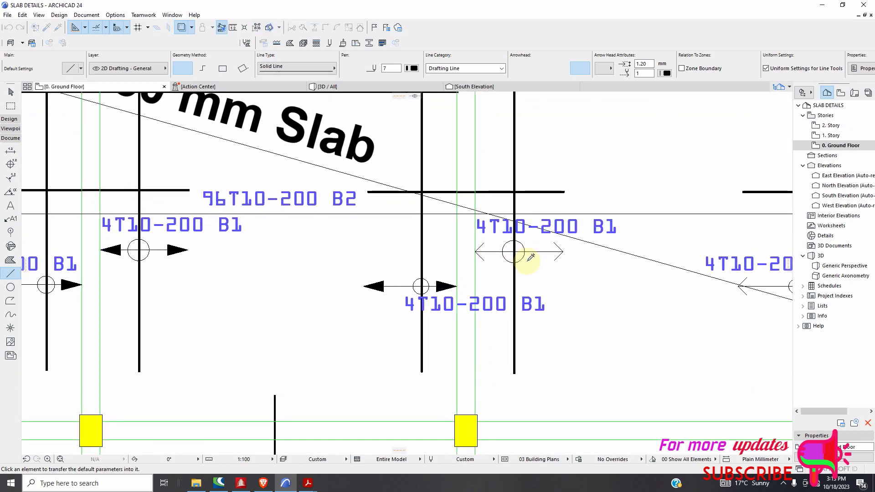
{"action": "left_click", "coordinate": [552, 252], "text": "ctrl+alt"}
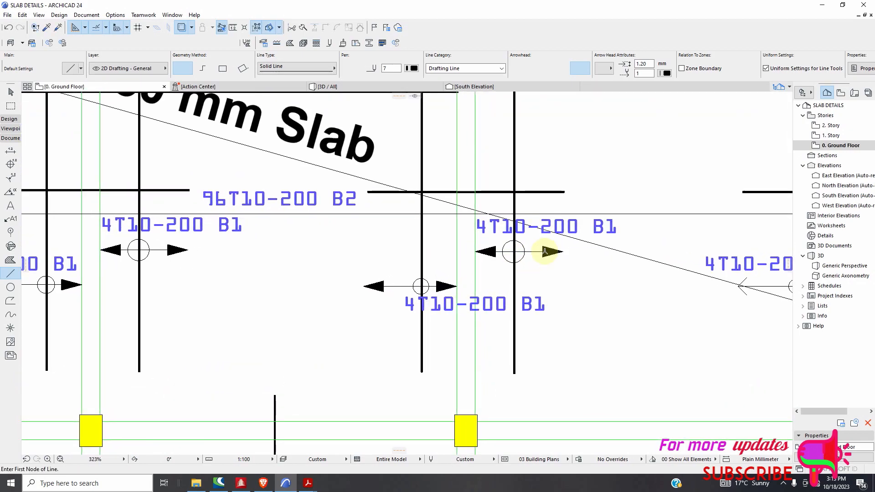
Step: Inject the 1.20 mm arrowhead parameters into the 4T10-200 B1 range lines flanking the beam between the third and fourth upper 3,900 bays
{"action": "scroll", "coordinate": [396, 263], "scroll_direction": "down", "scroll_amount": 7}
{"action": "scroll", "coordinate": [436, 264], "scroll_direction": "up", "scroll_amount": 5}
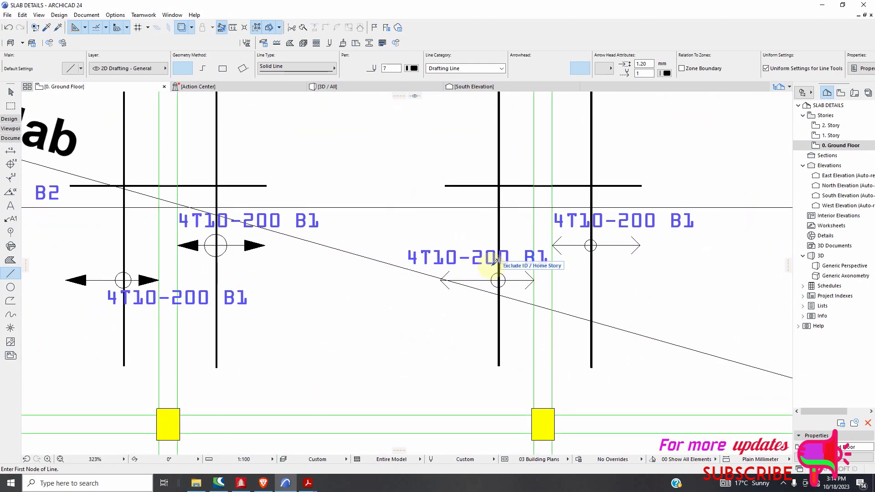
{"action": "key", "text": "ctrl+alt"}
{"action": "left_click", "coordinate": [470, 280], "text": "ctrl+alt"}
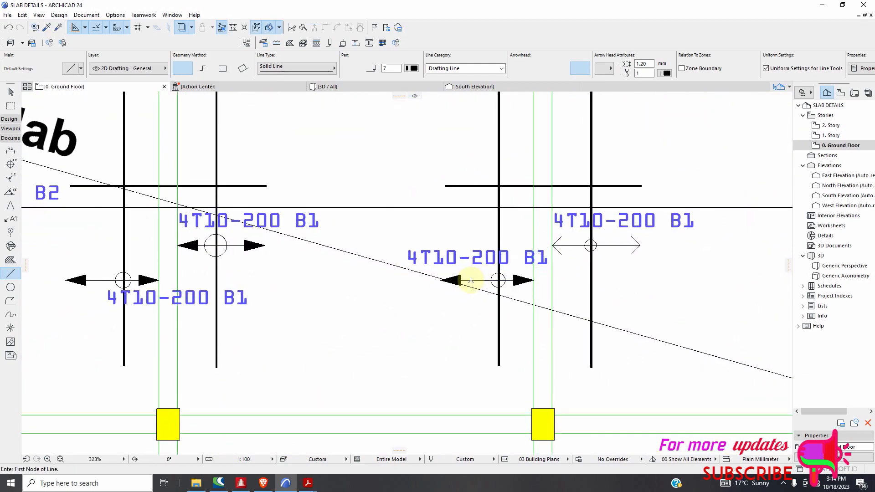
{"action": "scroll", "coordinate": [466, 273], "scroll_direction": "down", "scroll_amount": 6}
{"action": "scroll", "coordinate": [466, 272], "scroll_direction": "up", "scroll_amount": 5}
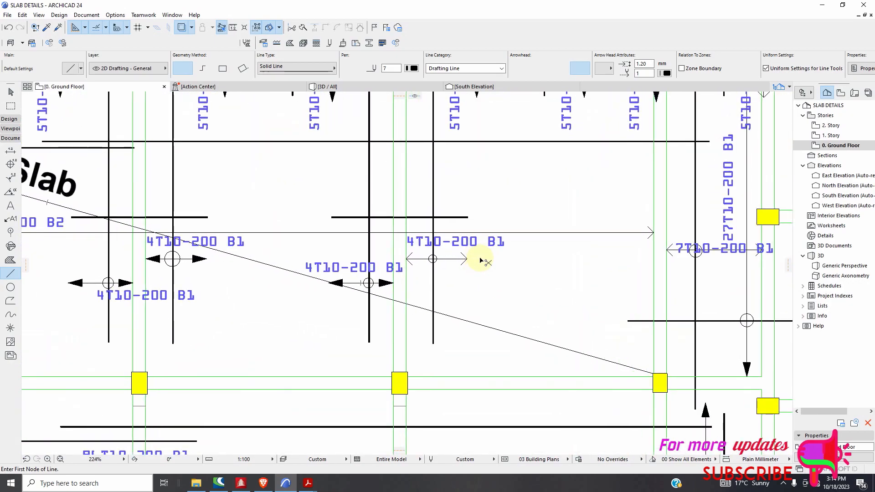
{"action": "key", "text": "ctrl+alt"}
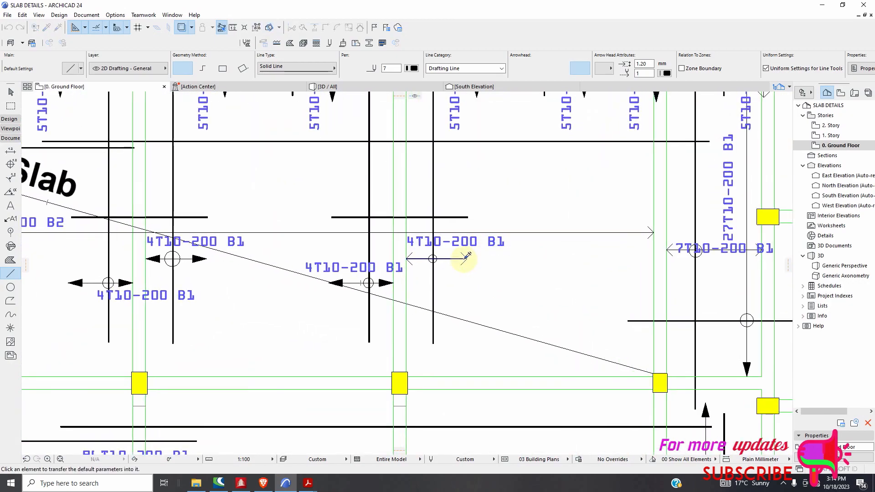
{"action": "left_click", "coordinate": [466, 257], "text": "ctrl+alt"}
Step: Inject the 1.20 mm arrowhead parameters into the long horizontal 96T10-200 B2 range line across the upper slab
{"action": "scroll", "coordinate": [483, 267], "scroll_direction": "down", "scroll_amount": 5}
{"action": "scroll", "coordinate": [498, 244], "scroll_direction": "up", "scroll_amount": 3}
{"action": "key", "text": "ctrl+alt"}
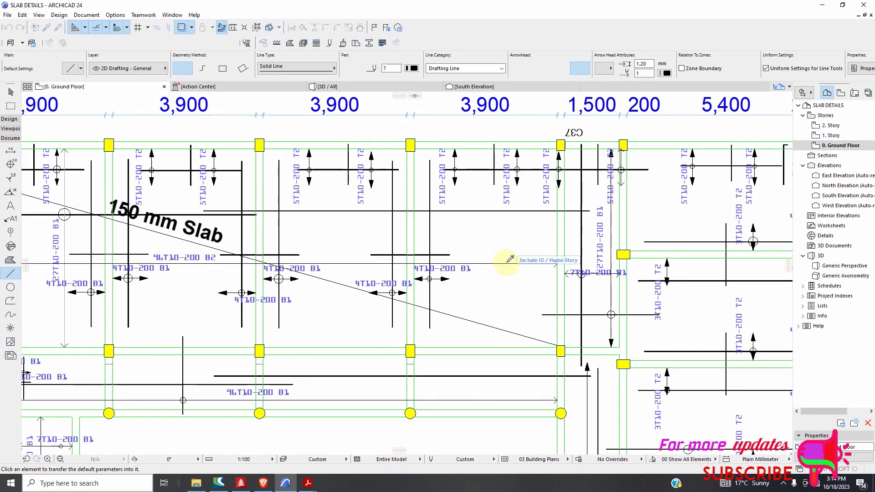
{"action": "left_click", "coordinate": [510, 264], "text": "ctrl+alt"}
{"action": "scroll", "coordinate": [464, 249], "scroll_direction": "down", "scroll_amount": 4}
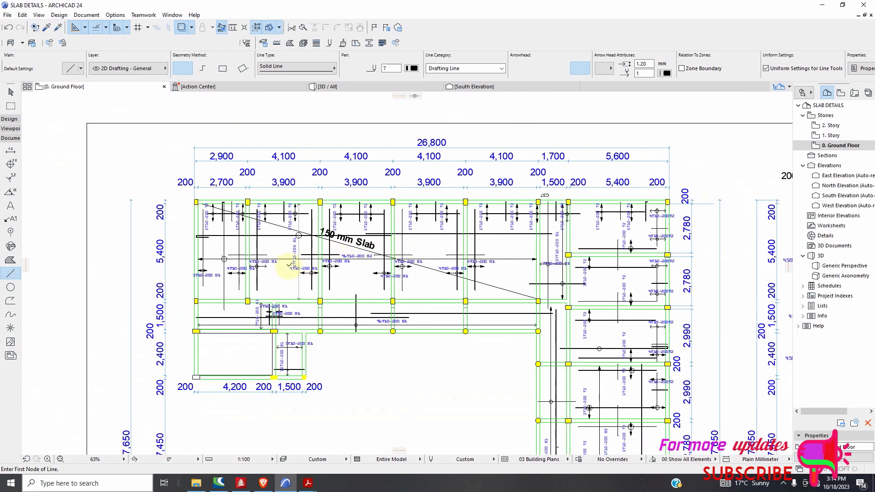
Step: Inject the 1.20 mm arrowhead parameters into the remaining 4T10-200 B1 range line beside the beam between the 2,700 and first 3,900 bays
{"action": "scroll", "coordinate": [290, 267], "scroll_direction": "up", "scroll_amount": 5}
{"action": "scroll", "coordinate": [273, 255], "scroll_direction": "down", "scroll_amount": 3}
{"action": "scroll", "coordinate": [260, 247], "scroll_direction": "up", "scroll_amount": 4}
{"action": "scroll", "coordinate": [259, 247], "scroll_direction": "up", "scroll_amount": 4}
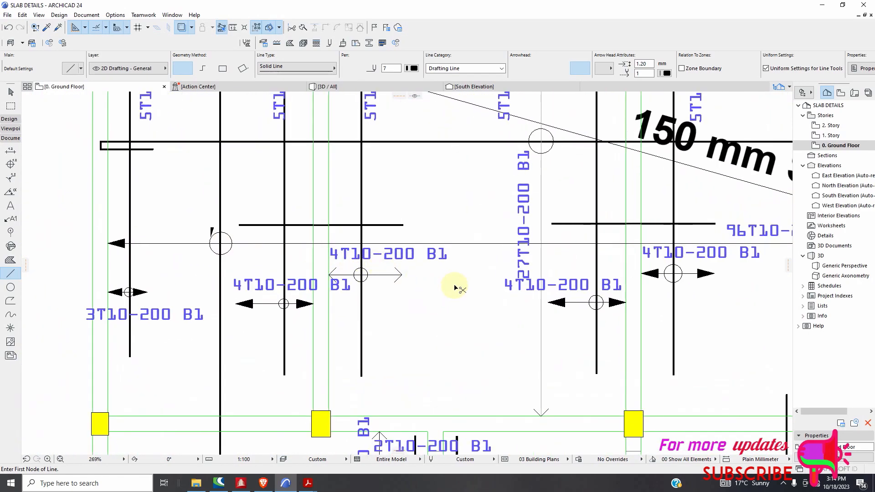
{"action": "key", "text": "ctrl+alt"}
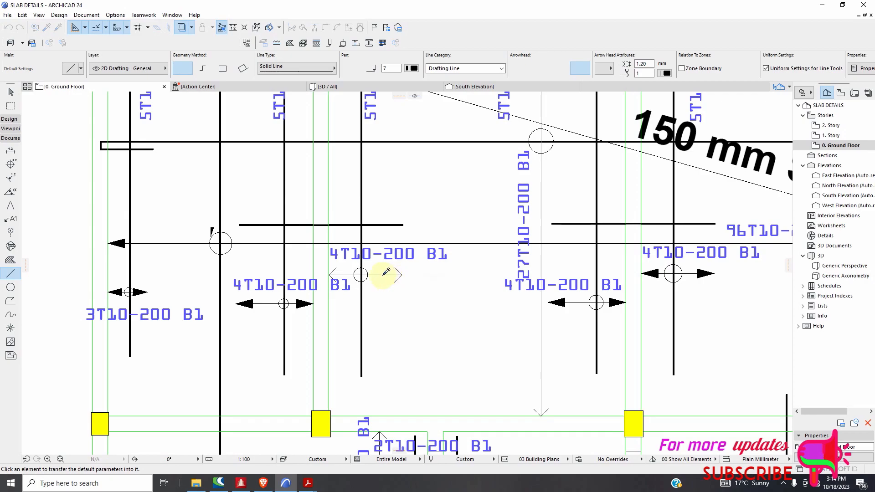
Step: Inject the 1.20 mm arrowhead parameters into the 12T10-200 B1 and 7T10-200 B1 range lines in the upper 1,500 by 2,400 panel
{"action": "scroll", "coordinate": [385, 276], "scroll_direction": "down", "scroll_amount": 10}
{"action": "scroll", "coordinate": [401, 314], "scroll_direction": "up", "scroll_amount": 9}
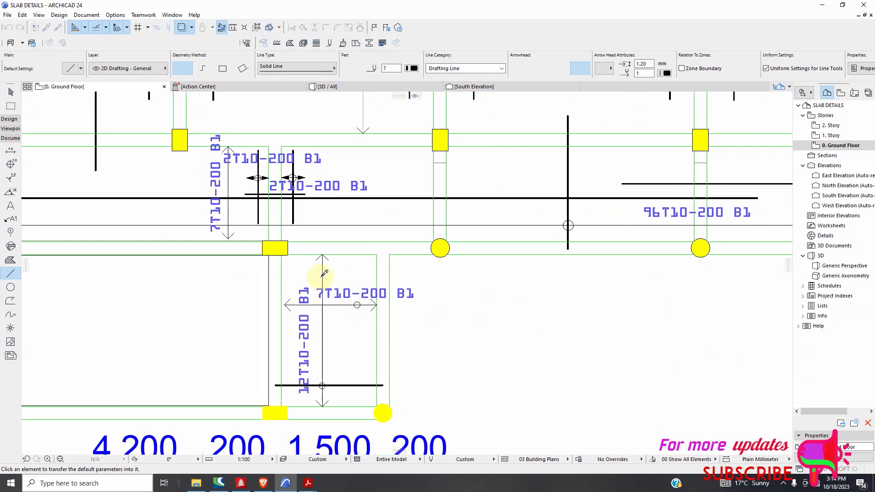
{"action": "key", "text": "ctrl+alt"}
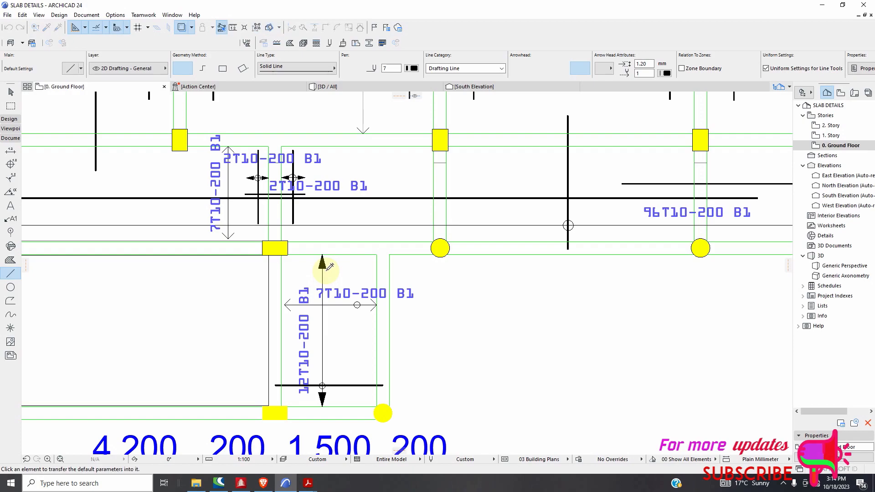
{"action": "left_click", "coordinate": [336, 303], "text": "ctrl+alt"}
{"action": "scroll", "coordinate": [340, 313], "scroll_direction": "down", "scroll_amount": 1}
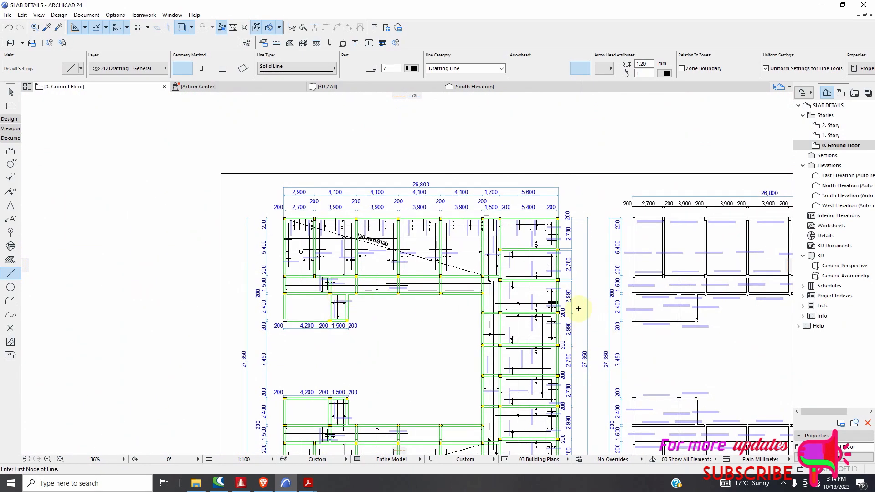
Step: Inject the 1.20 mm arrowhead parameters into the 5T10-200 T2 range line at the beam between the upper 1,500 and 5,400 bays
{"action": "scroll", "coordinate": [580, 305], "scroll_direction": "up", "scroll_amount": 4}
{"action": "scroll", "coordinate": [392, 141], "scroll_direction": "up", "scroll_amount": 2}
{"action": "scroll", "coordinate": [440, 132], "scroll_direction": "up", "scroll_amount": 2}
{"action": "key", "text": "ctrl+alt"}
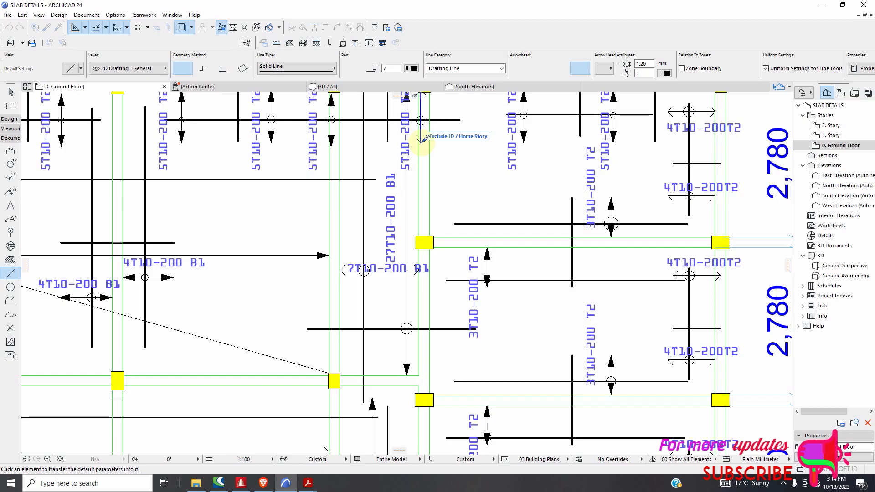
{"action": "scroll", "coordinate": [421, 139], "scroll_direction": "down", "scroll_amount": 10}
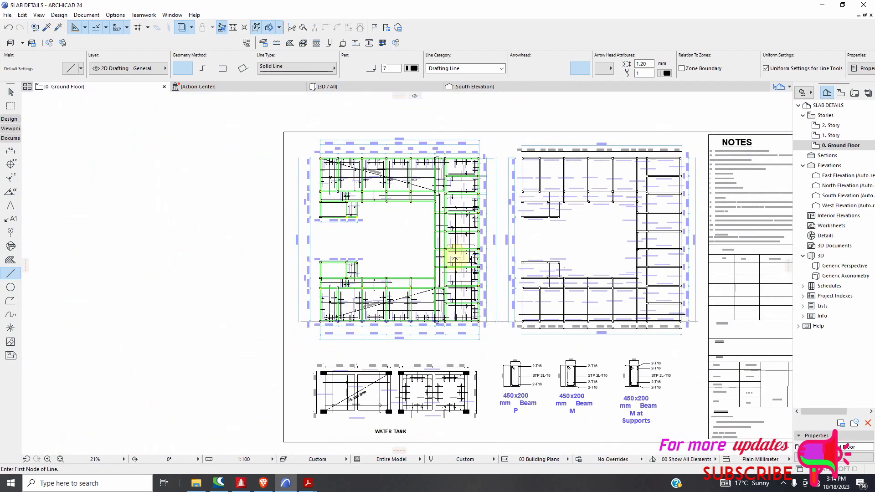
Step: Inject the 1.20 mm arrowhead parameters into the vertical 27T10-200 B1 line in the first upper 3,900 bay and the 7T10-200 B1 line below
{"action": "scroll", "coordinate": [436, 286], "scroll_direction": "up", "scroll_amount": 4}
{"action": "scroll", "coordinate": [410, 321], "scroll_direction": "down", "scroll_amount": 5}
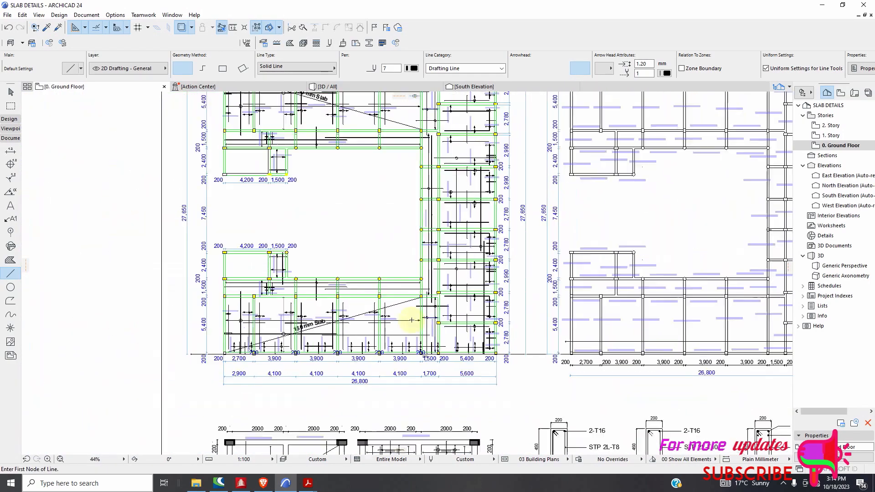
{"action": "scroll", "coordinate": [394, 201], "scroll_direction": "up", "scroll_amount": 5}
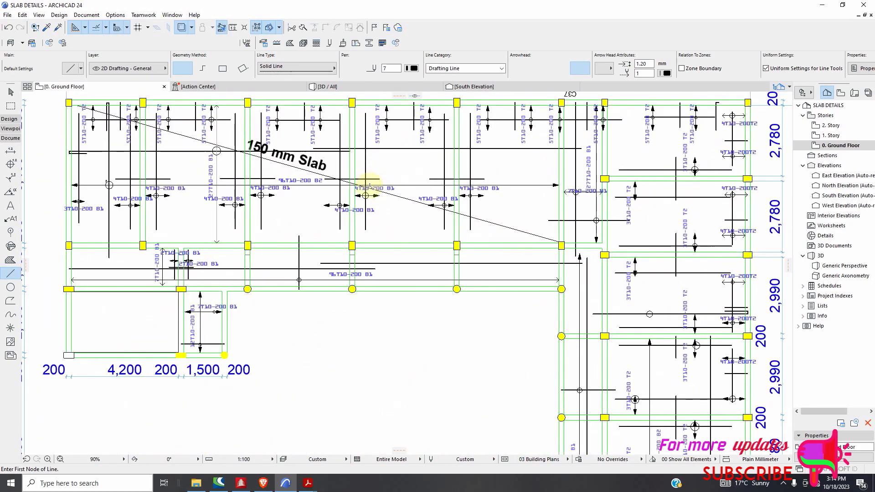
{"action": "scroll", "coordinate": [368, 187], "scroll_direction": "down", "scroll_amount": 3}
{"action": "scroll", "coordinate": [373, 202], "scroll_direction": "up", "scroll_amount": 6}
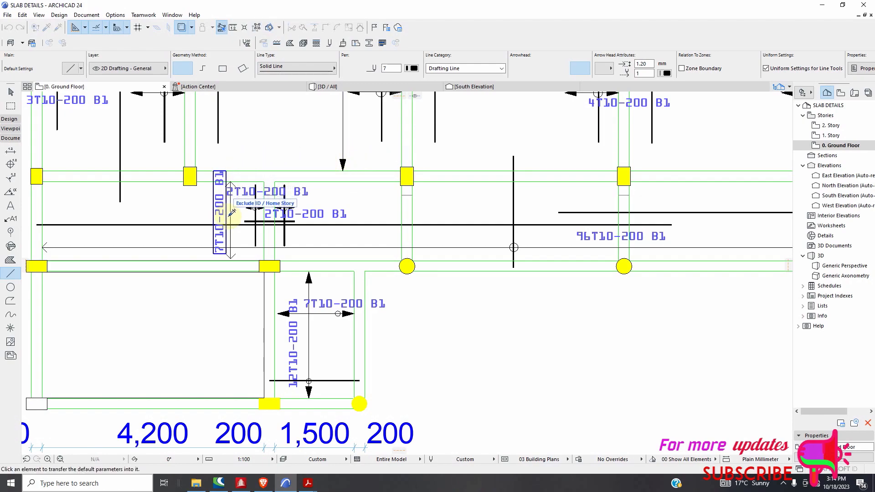
{"action": "scroll", "coordinate": [235, 221], "scroll_direction": "down", "scroll_amount": 8}
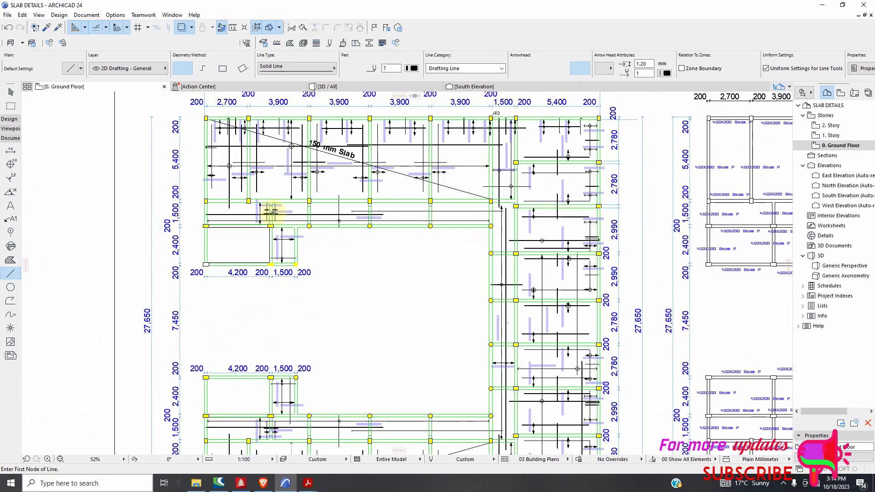
Step: Examine the range-line arrowheads along the vertical corridor and the right-hand slab wing for ones still in the open style
{"action": "scroll", "coordinate": [382, 210], "scroll_direction": "down", "scroll_amount": 3}
{"action": "scroll", "coordinate": [465, 231], "scroll_direction": "up", "scroll_amount": 4}
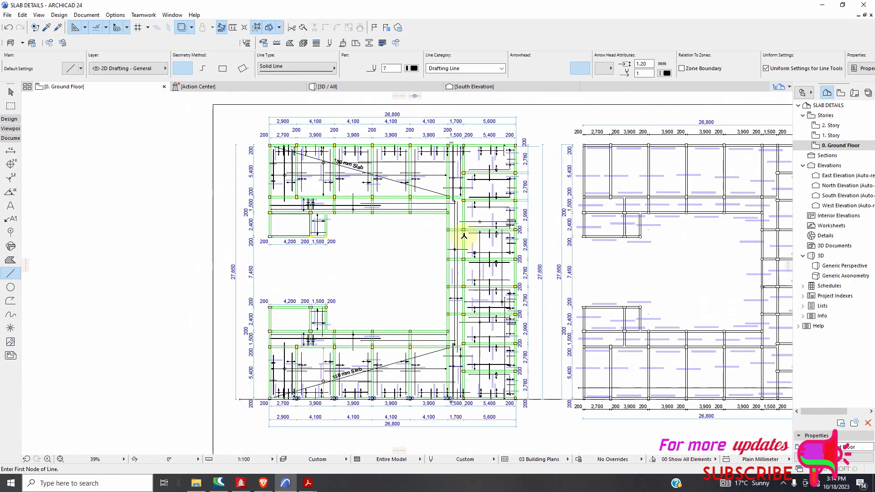
{"action": "scroll", "coordinate": [439, 235], "scroll_direction": "down", "scroll_amount": 3}
{"action": "scroll", "coordinate": [441, 240], "scroll_direction": "up", "scroll_amount": 6}
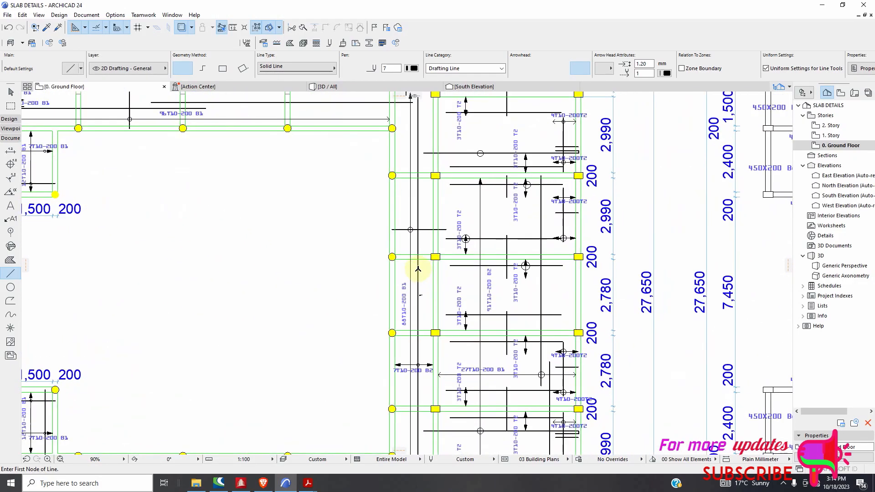
{"action": "scroll", "coordinate": [363, 256], "scroll_direction": "down", "scroll_amount": 5}
{"action": "scroll", "coordinate": [400, 190], "scroll_direction": "up", "scroll_amount": 4}
{"action": "scroll", "coordinate": [380, 224], "scroll_direction": "down", "scroll_amount": 3}
{"action": "scroll", "coordinate": [381, 318], "scroll_direction": "up", "scroll_amount": 5}
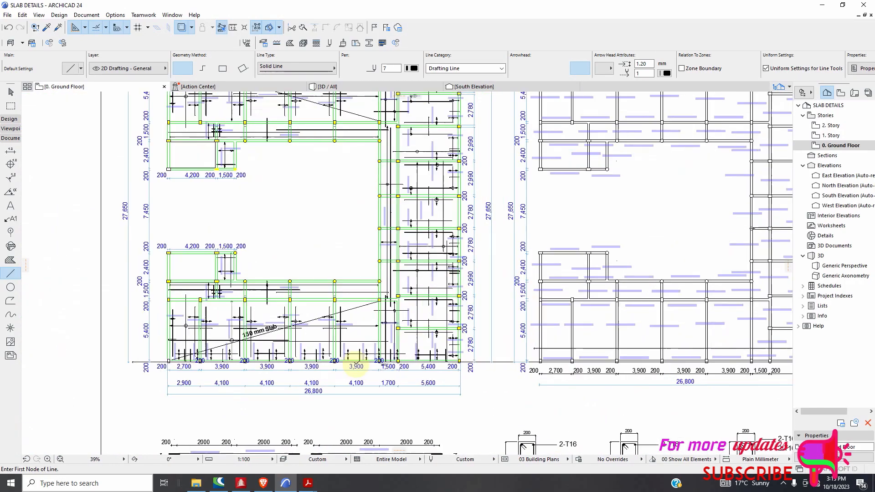
Step: Examine the range-line arrowheads across the lower slab wing, including the 5T10-200 T2 lines along its outer edge
{"action": "scroll", "coordinate": [382, 263], "scroll_direction": "up", "scroll_amount": 1}
{"action": "scroll", "coordinate": [375, 250], "scroll_direction": "down", "scroll_amount": 4}
{"action": "scroll", "coordinate": [463, 298], "scroll_direction": "down", "scroll_amount": 2}
{"action": "scroll", "coordinate": [247, 231], "scroll_direction": "up", "scroll_amount": 3}
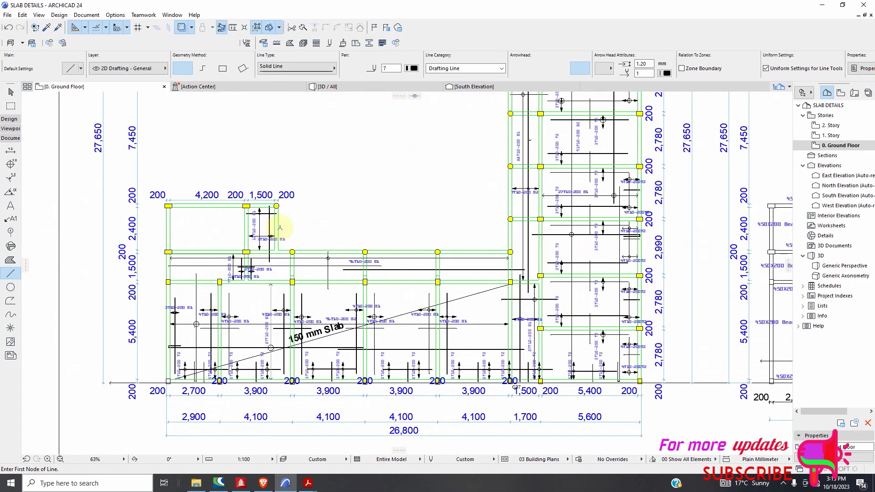
{"action": "scroll", "coordinate": [248, 216], "scroll_direction": "up", "scroll_amount": 2}
{"action": "scroll", "coordinate": [282, 223], "scroll_direction": "down", "scroll_amount": 4}
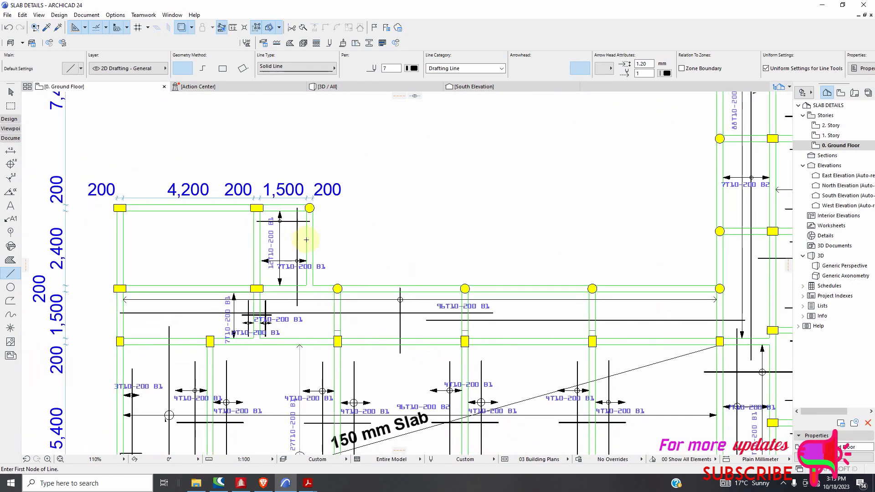
{"action": "scroll", "coordinate": [293, 244], "scroll_direction": "up", "scroll_amount": 5}
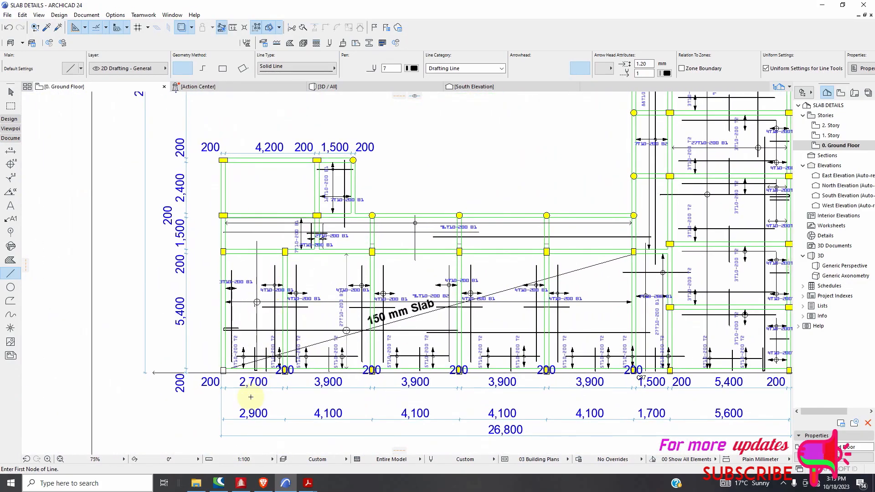
{"action": "scroll", "coordinate": [257, 335], "scroll_direction": "up", "scroll_amount": 7}
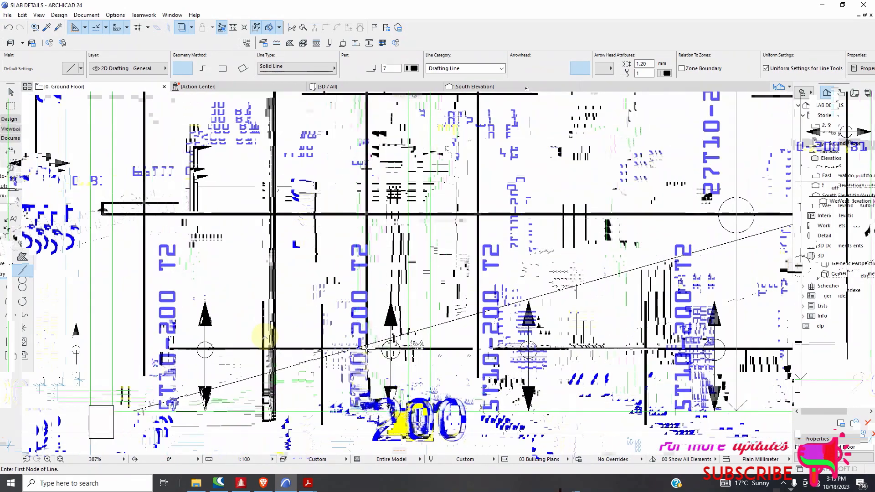
{"action": "scroll", "coordinate": [264, 334], "scroll_direction": "up", "scroll_amount": 2}
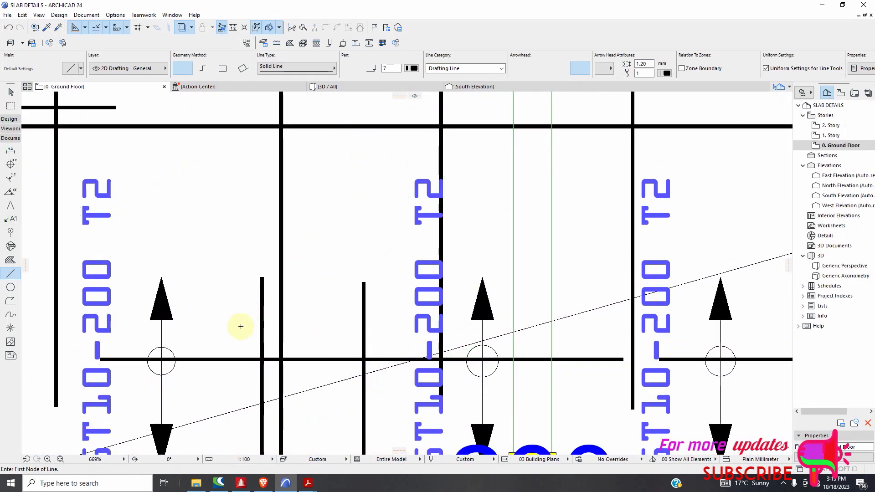
{"action": "scroll", "coordinate": [240, 326], "scroll_direction": "down", "scroll_amount": 3}
{"action": "scroll", "coordinate": [305, 278], "scroll_direction": "up", "scroll_amount": 3}
{"action": "scroll", "coordinate": [313, 245], "scroll_direction": "down", "scroll_amount": 2}
{"action": "scroll", "coordinate": [357, 383], "scroll_direction": "down", "scroll_amount": 3}
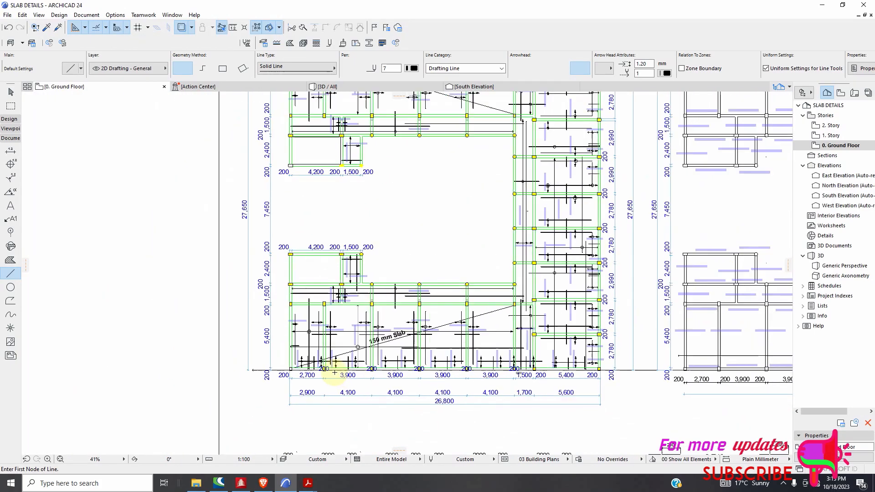
{"action": "scroll", "coordinate": [340, 227], "scroll_direction": "down", "scroll_amount": 1}
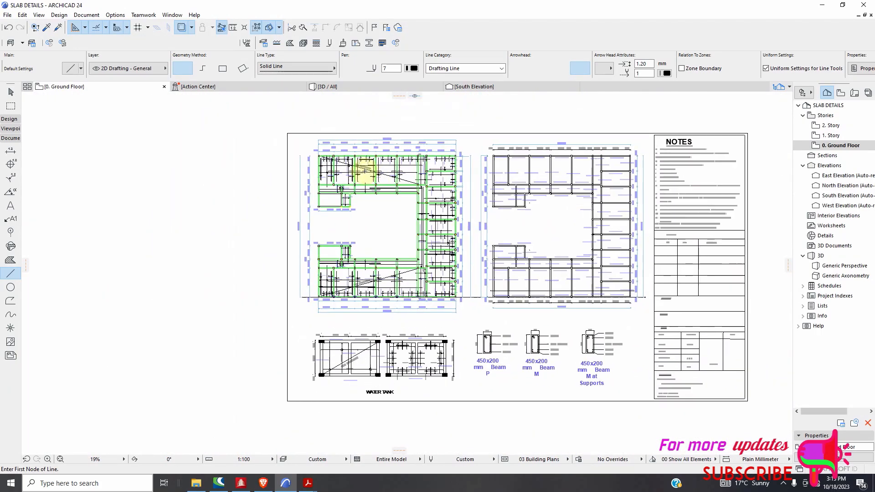
Step: Inject the 1.20 mm arrowhead parameters into the horizontal 7T10-200 B1 range line across the upper 1,500 bay
{"action": "scroll", "coordinate": [354, 170], "scroll_direction": "up", "scroll_amount": 4}
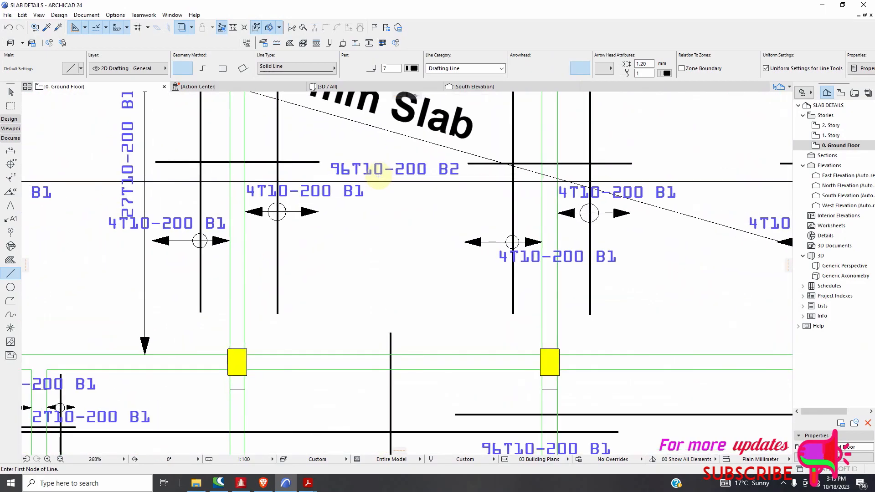
{"action": "scroll", "coordinate": [366, 197], "scroll_direction": "down", "scroll_amount": 3}
{"action": "scroll", "coordinate": [369, 210], "scroll_direction": "up", "scroll_amount": 5}
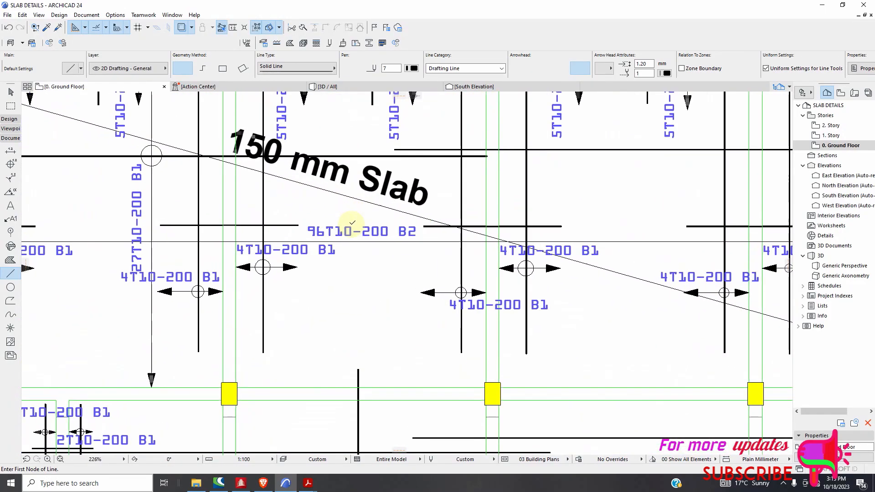
{"action": "scroll", "coordinate": [372, 223], "scroll_direction": "down", "scroll_amount": 4}
{"action": "scroll", "coordinate": [497, 228], "scroll_direction": "up", "scroll_amount": 3}
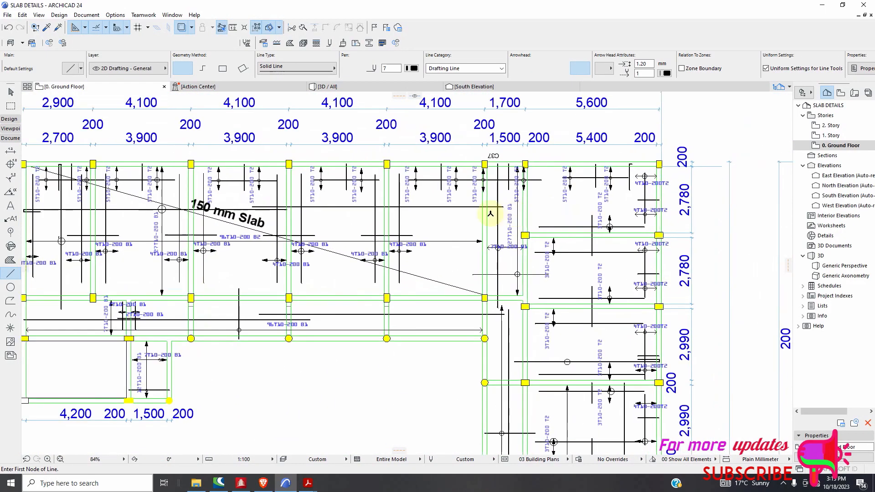
{"action": "scroll", "coordinate": [497, 228], "scroll_direction": "up", "scroll_amount": 2}
{"action": "scroll", "coordinate": [484, 250], "scroll_direction": "down", "scroll_amount": 2}
{"action": "scroll", "coordinate": [474, 259], "scroll_direction": "up", "scroll_amount": 4}
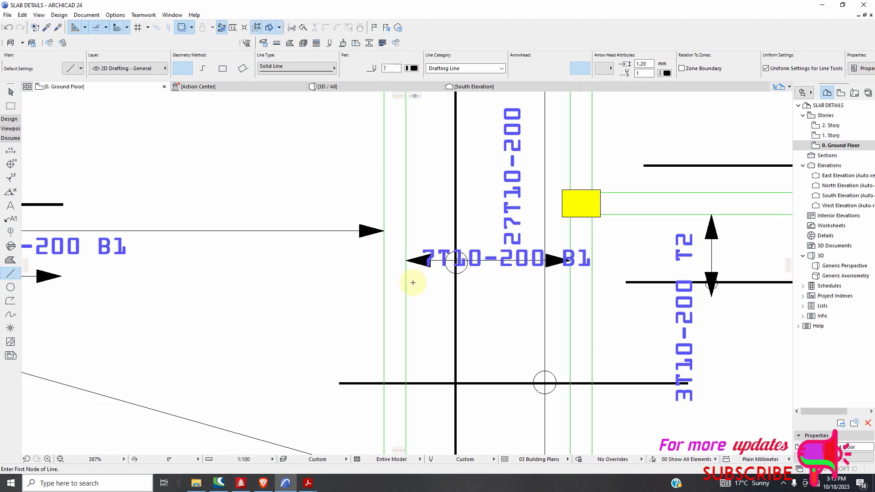
Step: Inject the 1.20 mm arrowhead parameters into both 4T10-200T2 range lines in the lower 2,990 bay of the right-hand slab wing
{"action": "scroll", "coordinate": [413, 282], "scroll_direction": "down", "scroll_amount": 7}
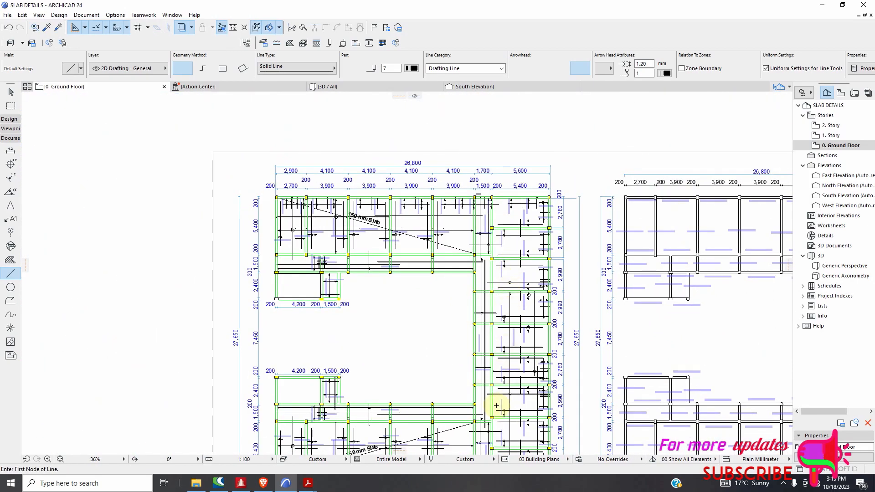
{"action": "scroll", "coordinate": [496, 406], "scroll_direction": "up", "scroll_amount": 2}
{"action": "scroll", "coordinate": [497, 351], "scroll_direction": "down", "scroll_amount": 2}
{"action": "scroll", "coordinate": [488, 396], "scroll_direction": "up", "scroll_amount": 3}
{"action": "scroll", "coordinate": [483, 375], "scroll_direction": "down", "scroll_amount": 2}
{"action": "scroll", "coordinate": [498, 404], "scroll_direction": "up", "scroll_amount": 5}
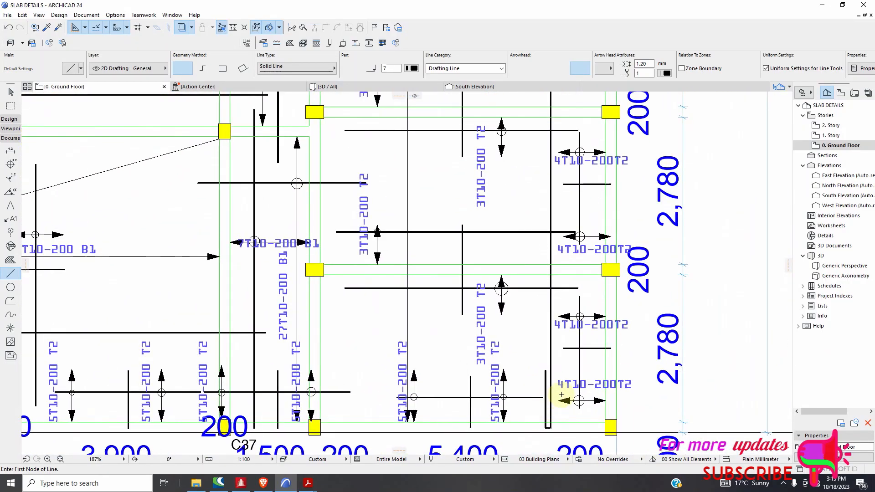
{"action": "scroll", "coordinate": [562, 395], "scroll_direction": "up", "scroll_amount": 3}
{"action": "scroll", "coordinate": [540, 393], "scroll_direction": "down", "scroll_amount": 10}
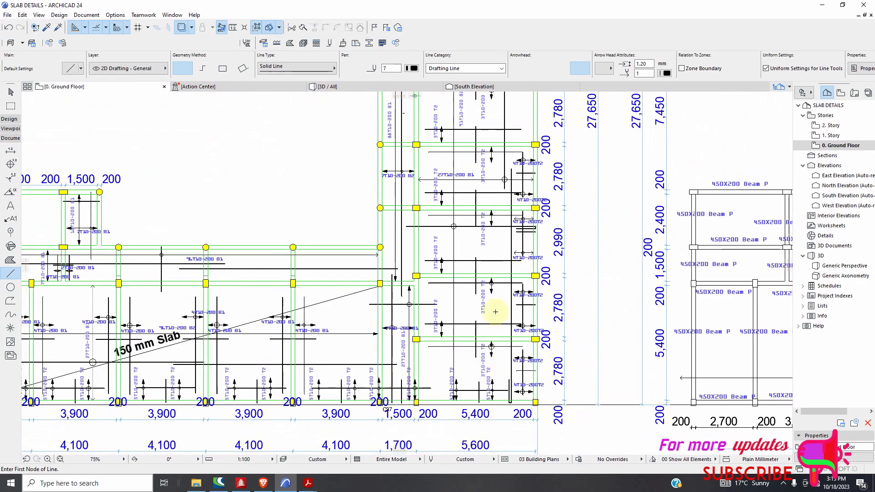
{"action": "scroll", "coordinate": [516, 246], "scroll_direction": "up", "scroll_amount": 10}
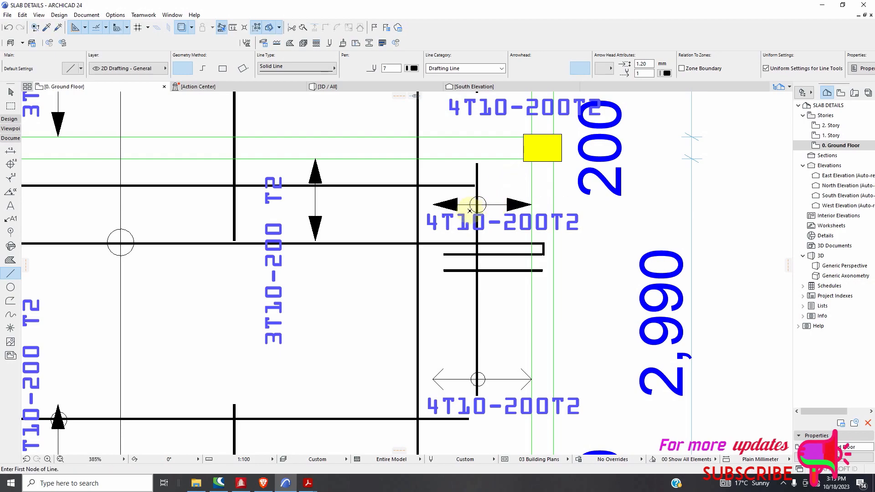
{"action": "scroll", "coordinate": [455, 242], "scroll_direction": "down", "scroll_amount": 5}
{"action": "scroll", "coordinate": [447, 261], "scroll_direction": "up", "scroll_amount": 5}
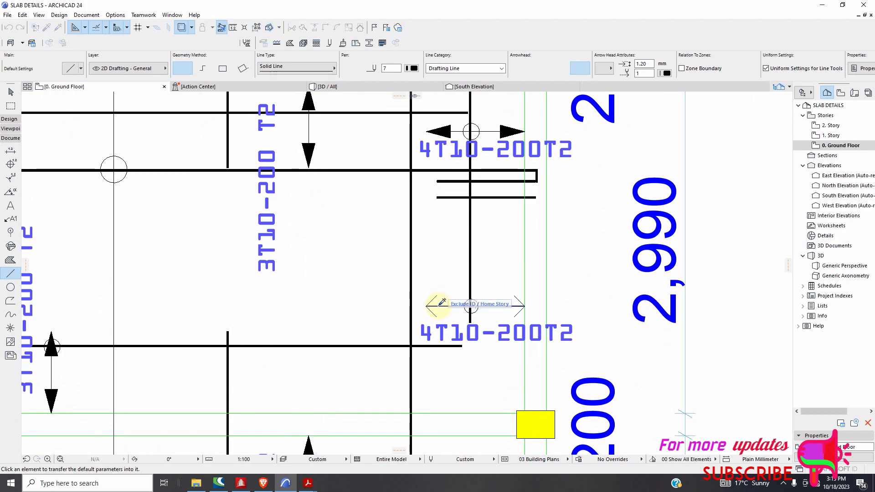
Step: Inject the 1.20 mm arrowhead parameters into the upper 4T10-200T2 range line in the topmost 2,990 bay of the right-hand wing
{"action": "scroll", "coordinate": [446, 292], "scroll_direction": "down", "scroll_amount": 7}
{"action": "scroll", "coordinate": [451, 310], "scroll_direction": "down", "scroll_amount": 3}
{"action": "scroll", "coordinate": [442, 292], "scroll_direction": "down", "scroll_amount": 3}
{"action": "scroll", "coordinate": [444, 319], "scroll_direction": "up", "scroll_amount": 2}
{"action": "scroll", "coordinate": [442, 328], "scroll_direction": "up", "scroll_amount": 4}
{"action": "scroll", "coordinate": [436, 345], "scroll_direction": "down", "scroll_amount": 4}
{"action": "scroll", "coordinate": [436, 345], "scroll_direction": "down", "scroll_amount": 2}
{"action": "scroll", "coordinate": [428, 187], "scroll_direction": "up", "scroll_amount": 10}
{"action": "scroll", "coordinate": [453, 188], "scroll_direction": "down", "scroll_amount": 3}
{"action": "scroll", "coordinate": [453, 150], "scroll_direction": "up", "scroll_amount": 5}
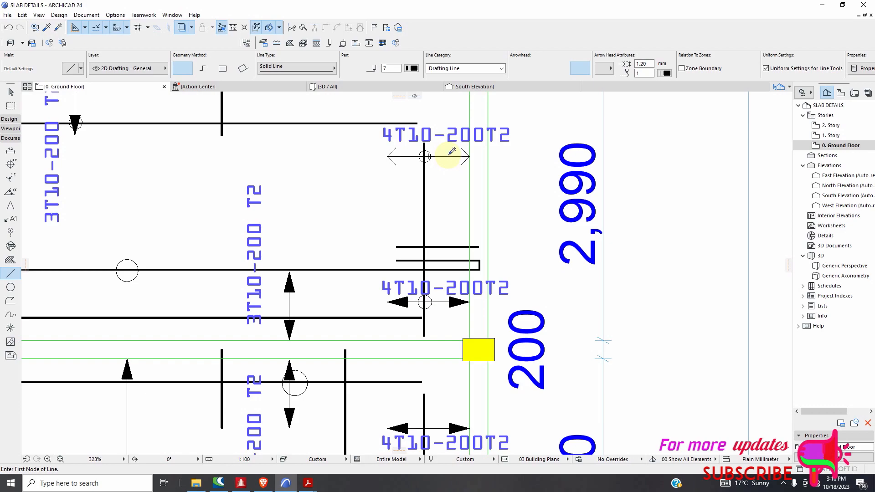
{"action": "scroll", "coordinate": [448, 156], "scroll_direction": "down", "scroll_amount": 3}
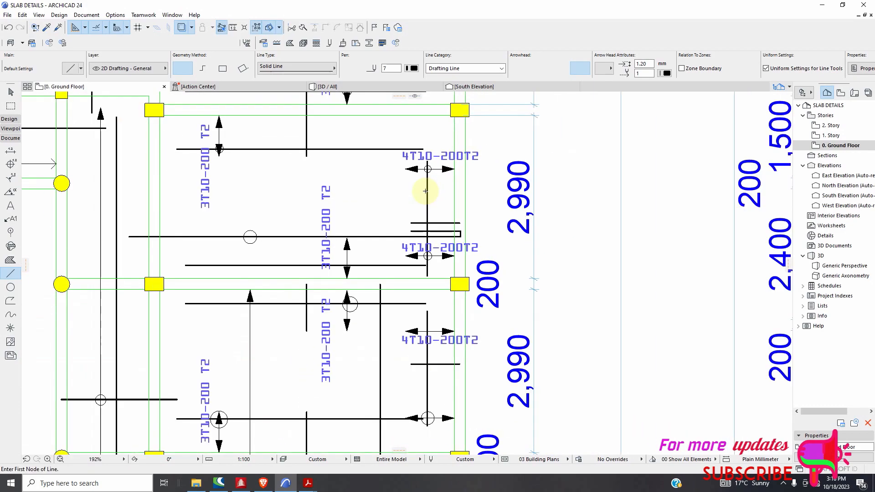
Step: Inject the 1.20 mm arrowhead parameters into the lower 4T10-200T2 range line of the 2,780 bay directly above the topmost 2,990 bay
{"action": "scroll", "coordinate": [430, 140], "scroll_direction": "up", "scroll_amount": 4}
{"action": "scroll", "coordinate": [430, 140], "scroll_direction": "up", "scroll_amount": 2}
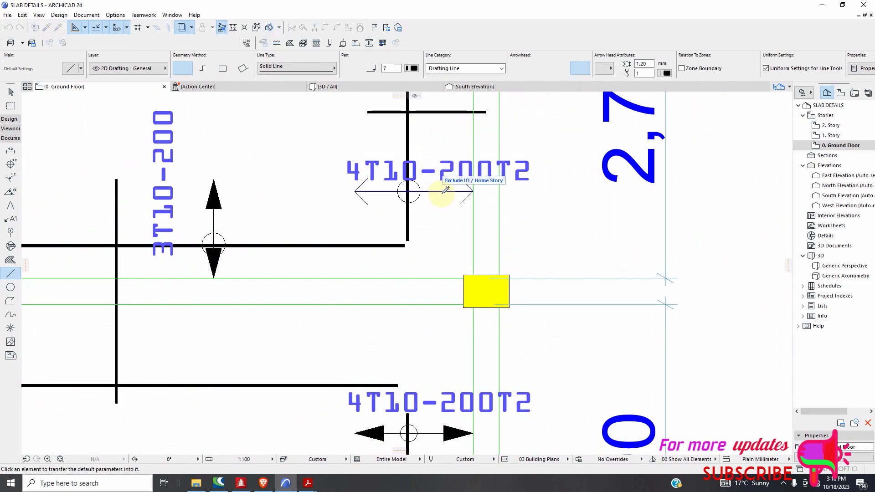
{"action": "scroll", "coordinate": [446, 196], "scroll_direction": "down", "scroll_amount": 2}
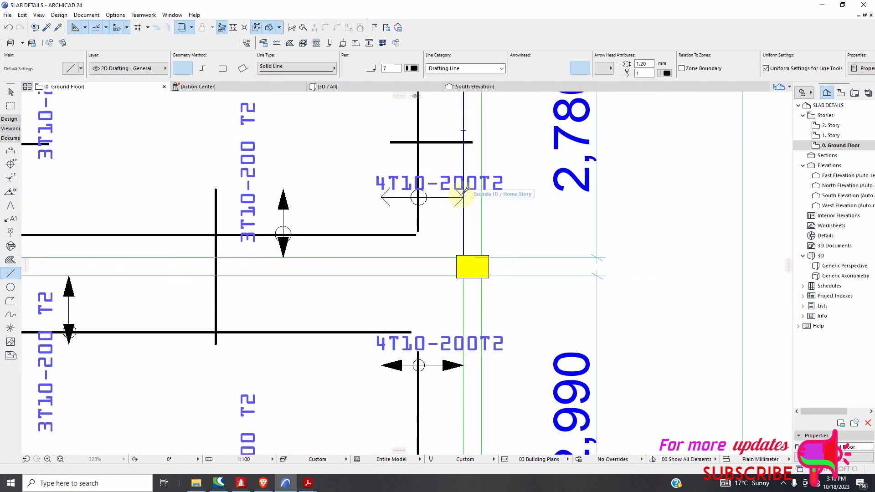
{"action": "key", "text": "ctrl+alt"}
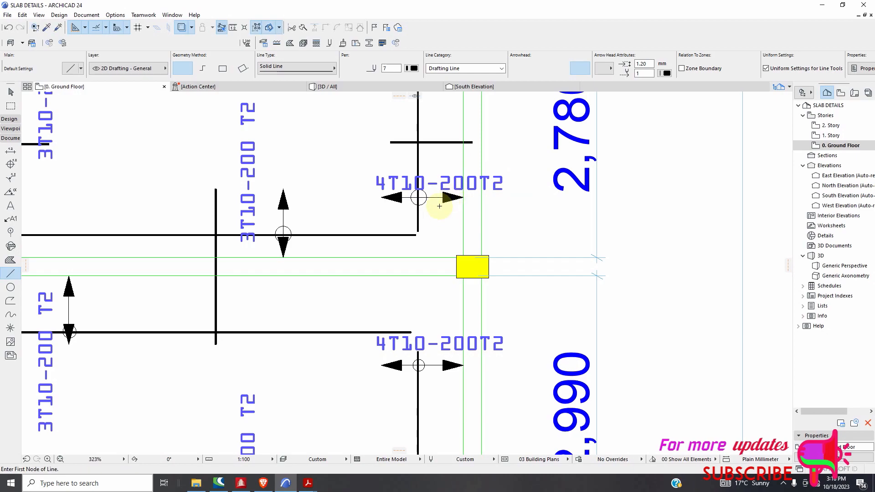
Step: Inject the 1.20 mm arrowhead parameters into the lower 4T10-200T2 range line of the topmost 2,780 bay in the right-hand wing
{"action": "scroll", "coordinate": [441, 205], "scroll_direction": "down", "scroll_amount": 4}
{"action": "scroll", "coordinate": [422, 153], "scroll_direction": "up", "scroll_amount": 4}
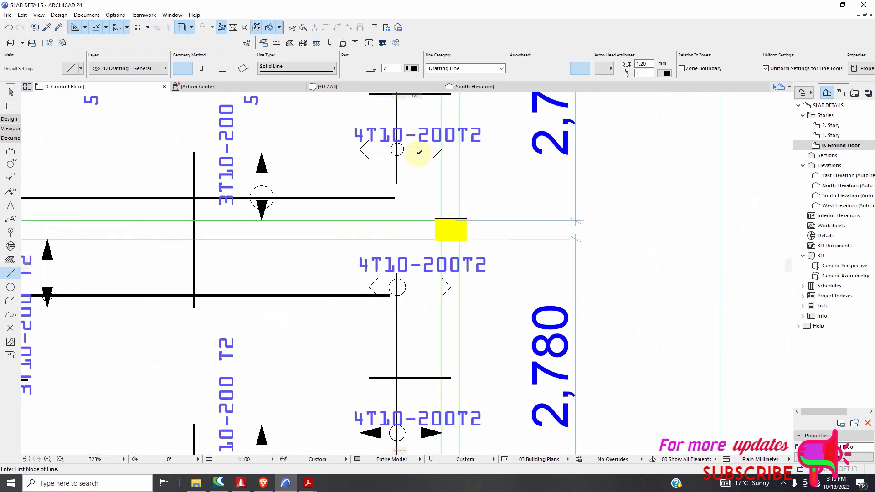
{"action": "scroll", "coordinate": [419, 152], "scroll_direction": "up", "scroll_amount": 2}
{"action": "key", "text": "alt"}
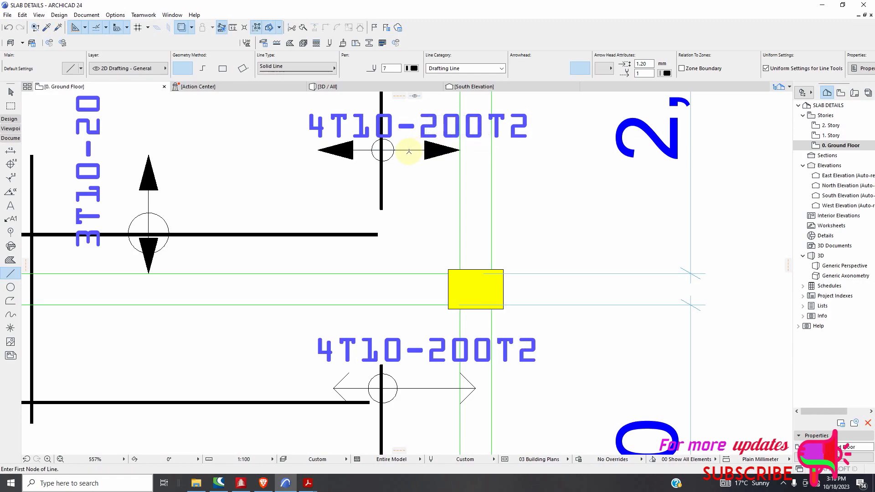
Step: Inject the 1.20 mm arrowhead parameters into the upper 4T10-200T2 range line beside the wing's top corner column
{"action": "scroll", "coordinate": [401, 146], "scroll_direction": "down", "scroll_amount": 8}
{"action": "scroll", "coordinate": [391, 132], "scroll_direction": "up", "scroll_amount": 8}
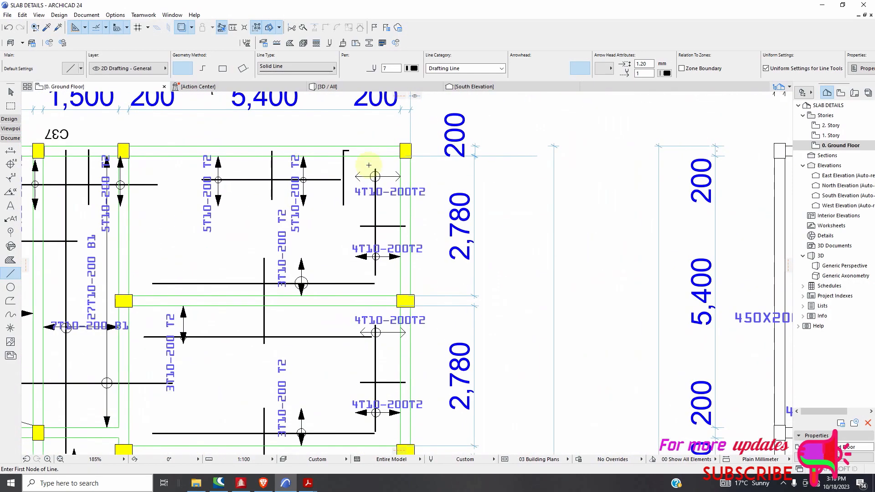
{"action": "key", "text": "ctrl+alt"}
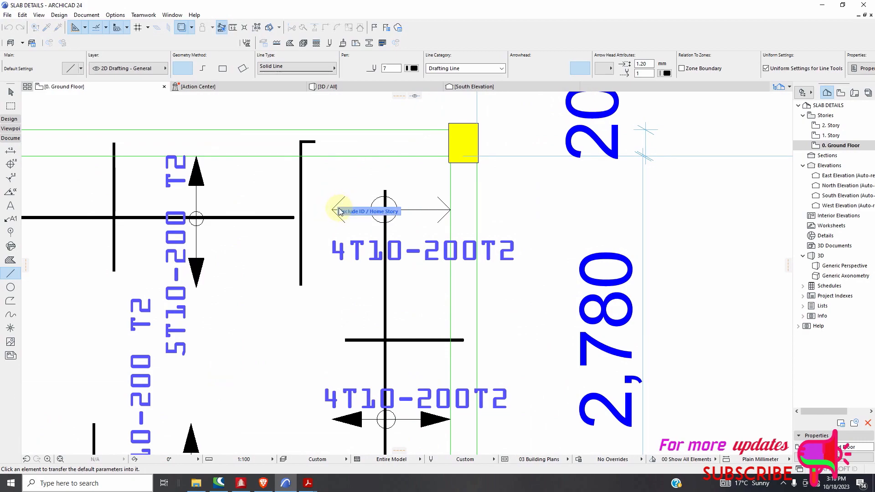
Step: Check the right-hand wing and lower bays of the slab plan for range lines without filled arrowheads
{"action": "scroll", "coordinate": [422, 210], "scroll_direction": "down", "scroll_amount": 10}
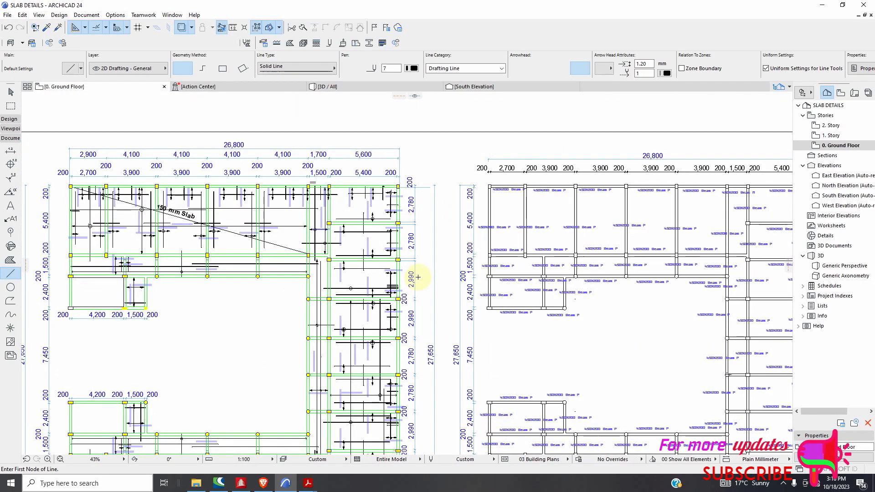
{"action": "scroll", "coordinate": [369, 269], "scroll_direction": "down", "scroll_amount": 5}
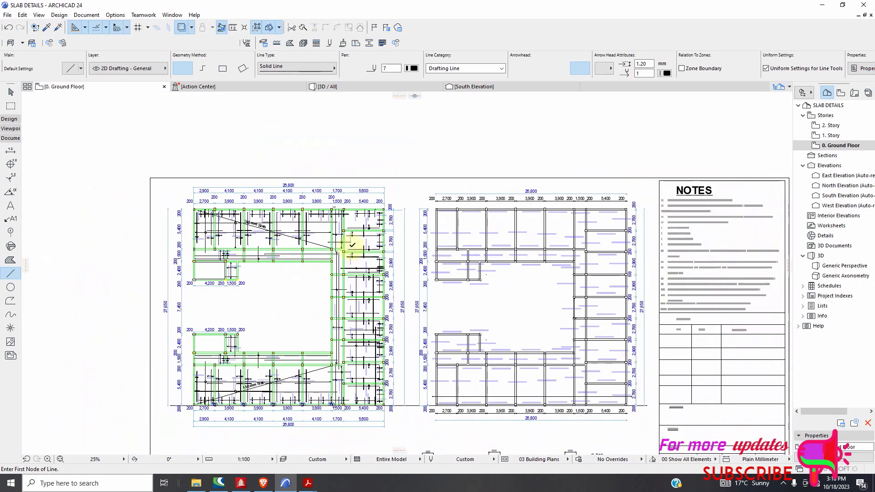
{"action": "scroll", "coordinate": [353, 306], "scroll_direction": "up", "scroll_amount": 6}
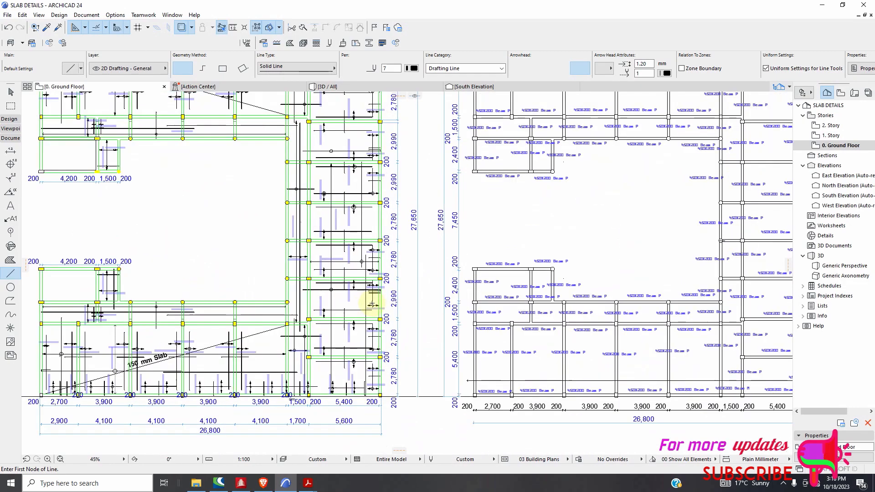
{"action": "scroll", "coordinate": [374, 298], "scroll_direction": "down", "scroll_amount": 6}
{"action": "scroll", "coordinate": [231, 318], "scroll_direction": "up", "scroll_amount": 8}
{"action": "scroll", "coordinate": [480, 334], "scroll_direction": "down", "scroll_amount": 6}
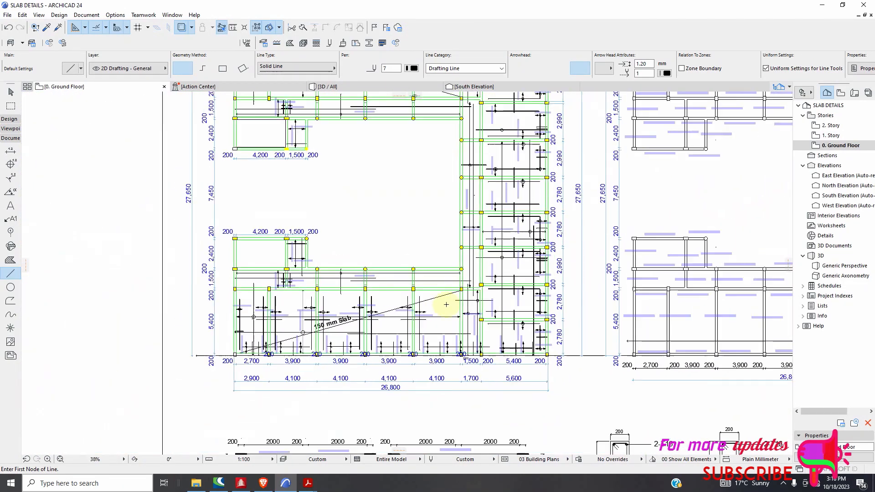
{"action": "scroll", "coordinate": [383, 347], "scroll_direction": "up", "scroll_amount": 4}
{"action": "scroll", "coordinate": [390, 339], "scroll_direction": "up", "scroll_amount": 3}
{"action": "scroll", "coordinate": [391, 339], "scroll_direction": "down", "scroll_amount": 4}
{"action": "scroll", "coordinate": [322, 329], "scroll_direction": "up", "scroll_amount": 1}
{"action": "scroll", "coordinate": [322, 329], "scroll_direction": "up", "scroll_amount": 2}
{"action": "scroll", "coordinate": [323, 310], "scroll_direction": "down", "scroll_amount": 3}
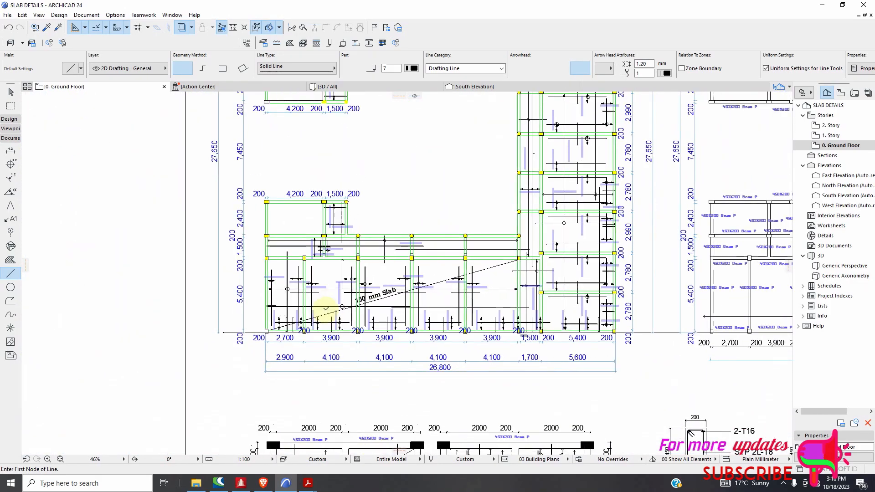
Step: Inject the 1.20 mm arrowhead parameters into the horizontal 27T10-200 B1 range line in the 2,780 bay directly above the lower 2,990 bay
{"action": "scroll", "coordinate": [328, 173], "scroll_direction": "up", "scroll_amount": 2}
{"action": "scroll", "coordinate": [336, 258], "scroll_direction": "down", "scroll_amount": 2}
{"action": "scroll", "coordinate": [324, 262], "scroll_direction": "up", "scroll_amount": 5}
{"action": "scroll", "coordinate": [323, 263], "scroll_direction": "down", "scroll_amount": 2}
{"action": "scroll", "coordinate": [653, 232], "scroll_direction": "up", "scroll_amount": 6}
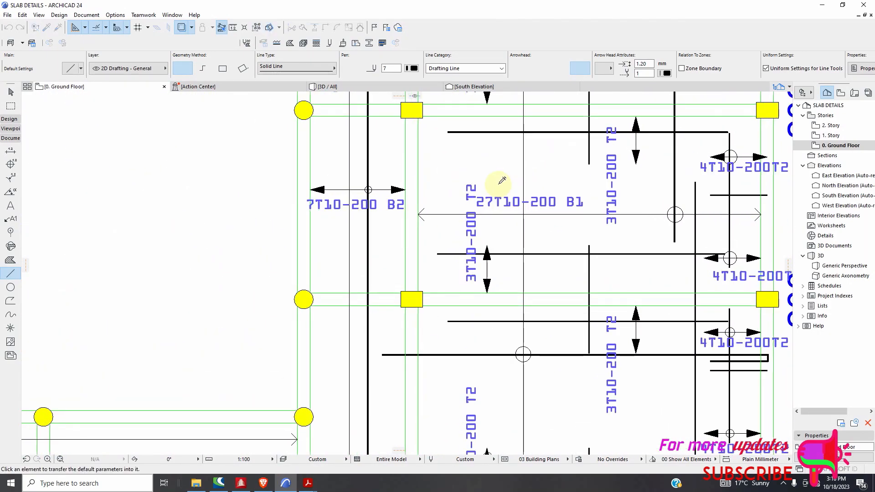
{"action": "scroll", "coordinate": [443, 216], "scroll_direction": "down", "scroll_amount": 6}
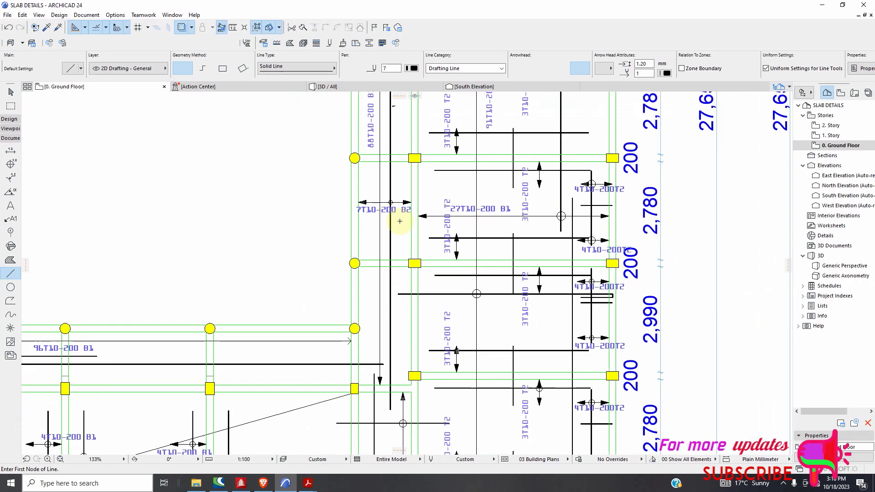
Step: Examine the thick end bars capping the range-line arrowheads near the typical ring beam on the separate slab drawing below the sheet
{"action": "scroll", "coordinate": [483, 315], "scroll_direction": "up", "scroll_amount": 3}
{"action": "scroll", "coordinate": [456, 323], "scroll_direction": "down", "scroll_amount": 5}
{"action": "scroll", "coordinate": [410, 340], "scroll_direction": "down", "scroll_amount": 10}
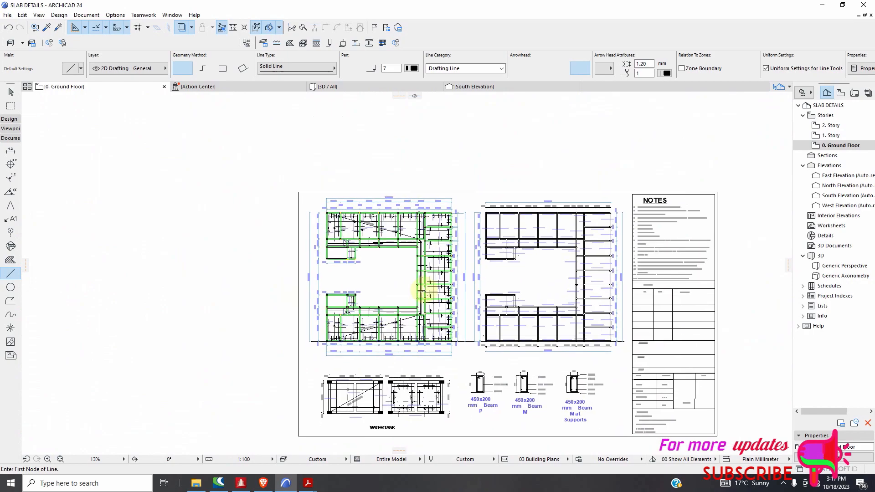
{"action": "scroll", "coordinate": [276, 385], "scroll_direction": "up", "scroll_amount": 12}
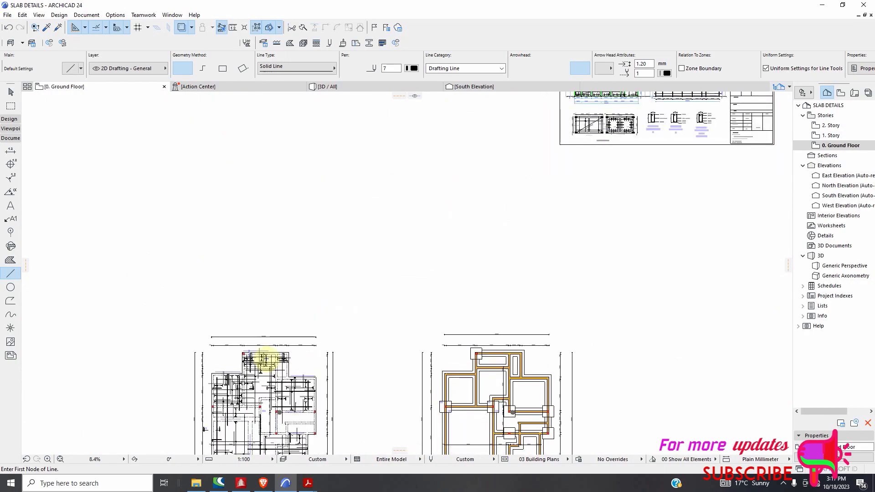
{"action": "scroll", "coordinate": [301, 345], "scroll_direction": "down", "scroll_amount": 1}
{"action": "scroll", "coordinate": [305, 328], "scroll_direction": "up", "scroll_amount": 8}
{"action": "scroll", "coordinate": [311, 300], "scroll_direction": "down", "scroll_amount": 2}
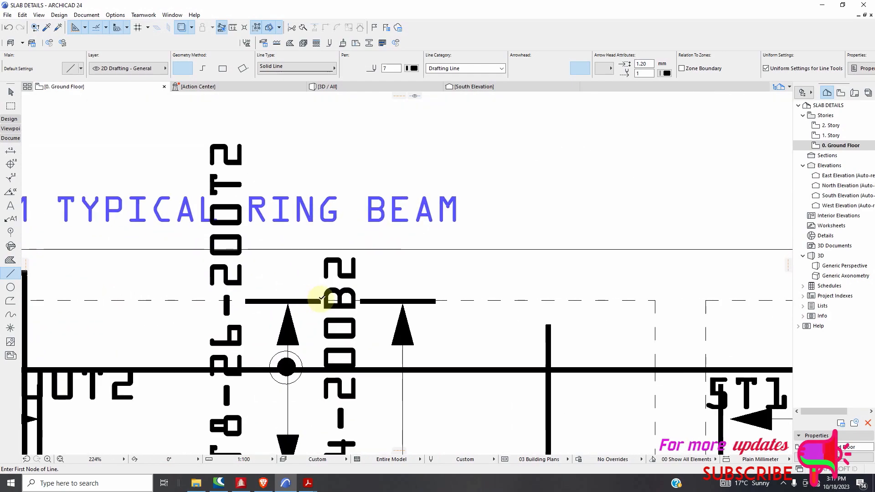
{"action": "scroll", "coordinate": [318, 307], "scroll_direction": "up", "scroll_amount": 5}
{"action": "scroll", "coordinate": [303, 298], "scroll_direction": "up", "scroll_amount": 1}
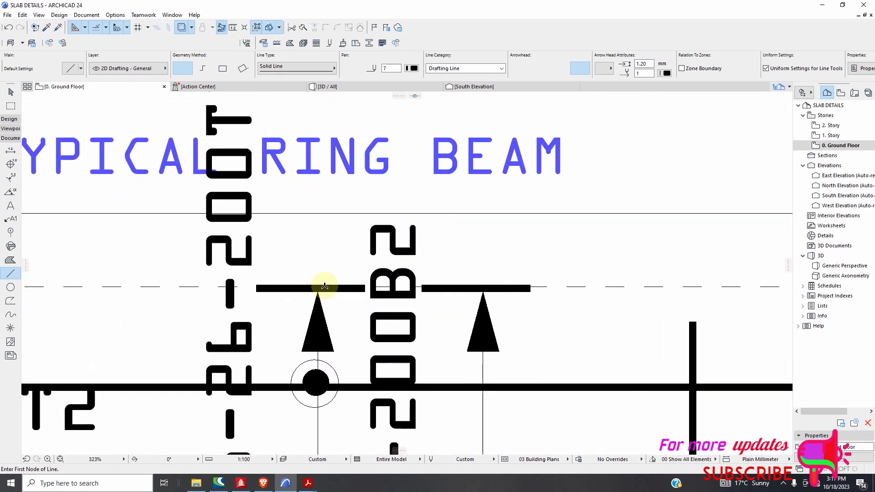
Step: Examine the range-line ends and bar labels across the middle and lower bays of the separate slab drawing
{"action": "scroll", "coordinate": [324, 286], "scroll_direction": "down", "scroll_amount": 8}
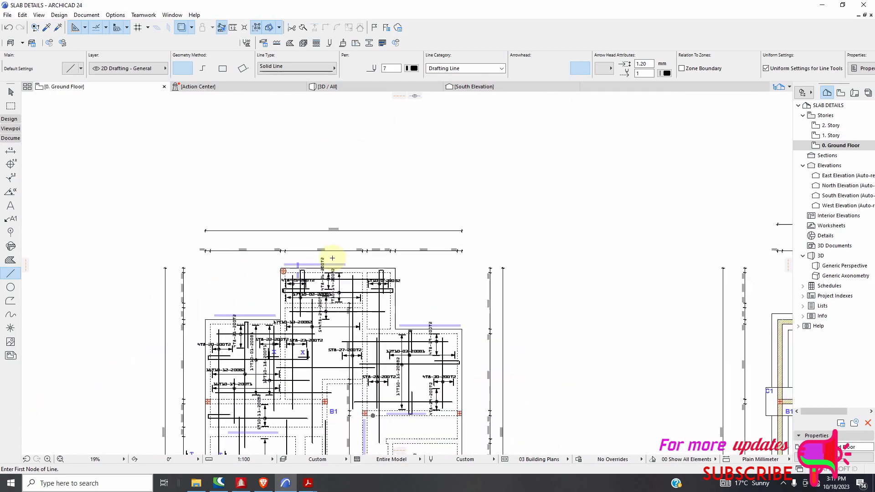
{"action": "scroll", "coordinate": [332, 258], "scroll_direction": "down", "scroll_amount": 2}
{"action": "scroll", "coordinate": [336, 384], "scroll_direction": "up", "scroll_amount": 4}
{"action": "scroll", "coordinate": [204, 302], "scroll_direction": "up", "scroll_amount": 4}
{"action": "scroll", "coordinate": [203, 293], "scroll_direction": "down", "scroll_amount": 4}
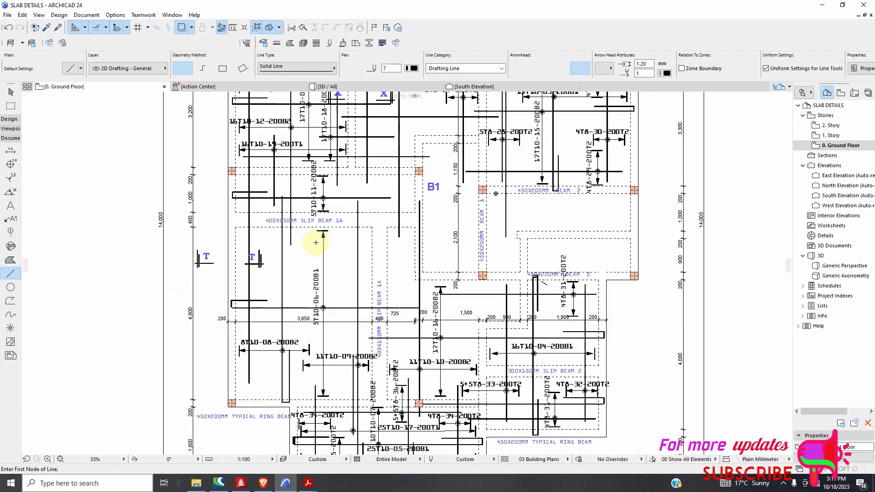
{"action": "scroll", "coordinate": [332, 323], "scroll_direction": "down", "scroll_amount": 2}
{"action": "scroll", "coordinate": [326, 336], "scroll_direction": "up", "scroll_amount": 7}
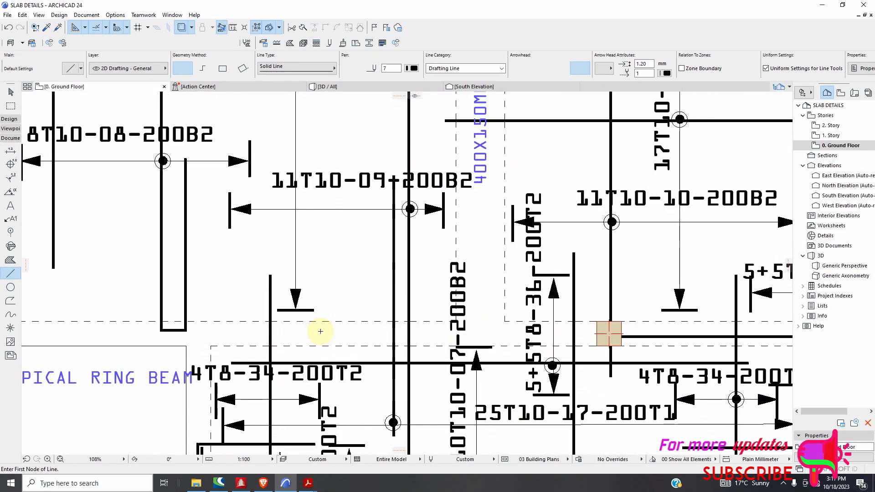
{"action": "scroll", "coordinate": [321, 324], "scroll_direction": "down", "scroll_amount": 5}
{"action": "scroll", "coordinate": [474, 259], "scroll_direction": "up", "scroll_amount": 4}
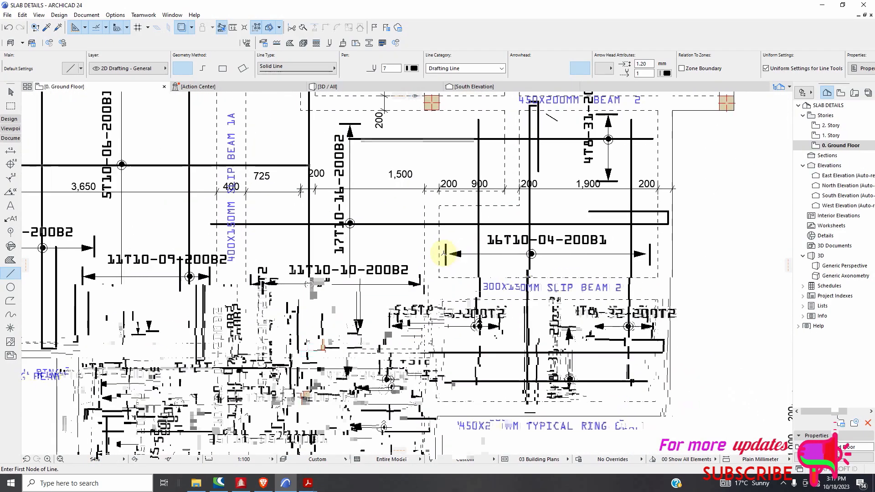
{"action": "scroll", "coordinate": [417, 264], "scroll_direction": "down", "scroll_amount": 6}
{"action": "scroll", "coordinate": [385, 336], "scroll_direction": "up", "scroll_amount": 5}
{"action": "scroll", "coordinate": [395, 351], "scroll_direction": "down", "scroll_amount": 9}
Step: Select the inner beam edge lines along the left and top sides of the slab plan's top-left 2,700 bay
{"action": "scroll", "coordinate": [342, 319], "scroll_direction": "down", "scroll_amount": 3}
{"action": "scroll", "coordinate": [260, 255], "scroll_direction": "up", "scroll_amount": 12}
{"action": "scroll", "coordinate": [261, 256], "scroll_direction": "up", "scroll_amount": 7}
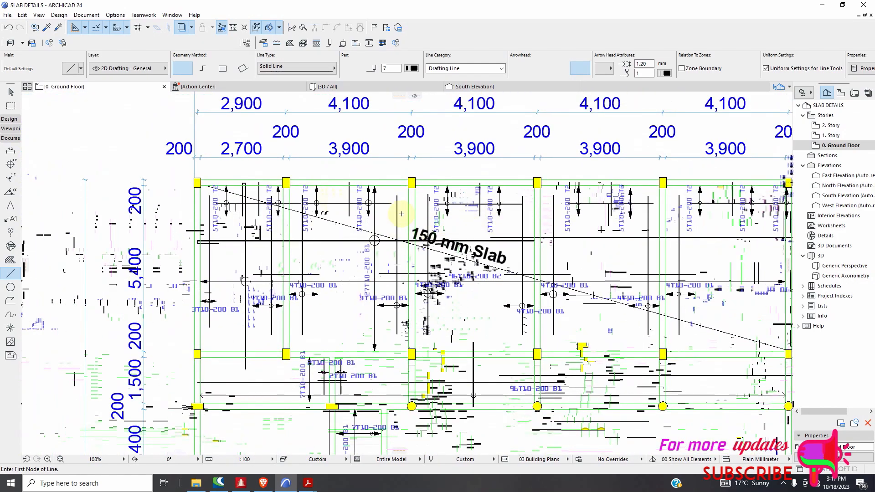
{"action": "scroll", "coordinate": [359, 218], "scroll_direction": "up", "scroll_amount": 2}
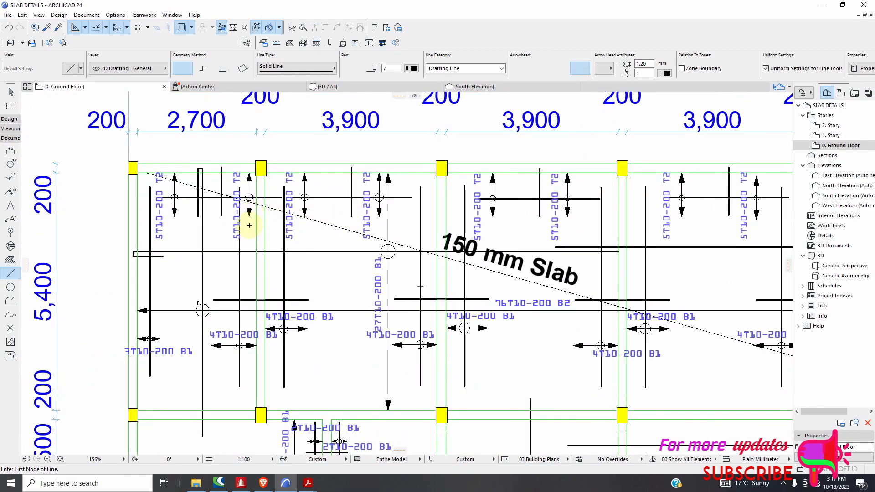
{"action": "left_click", "coordinate": [6, 94]}
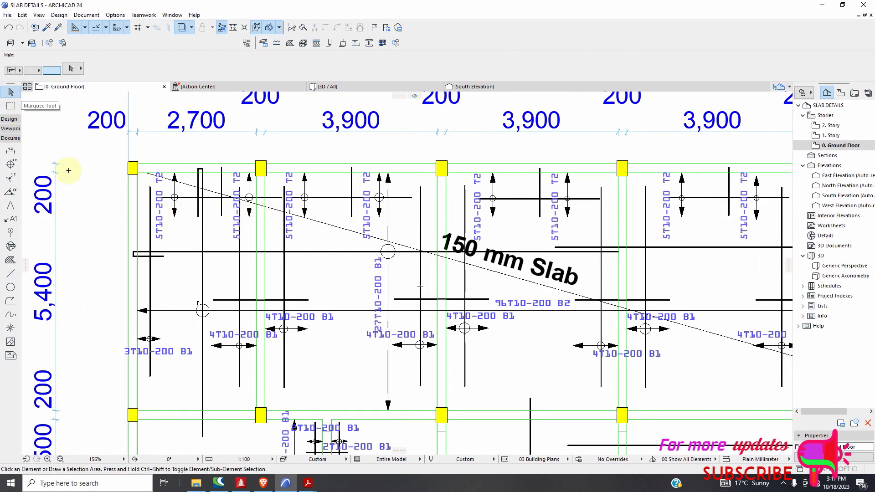
{"action": "left_click", "coordinate": [138, 292]}
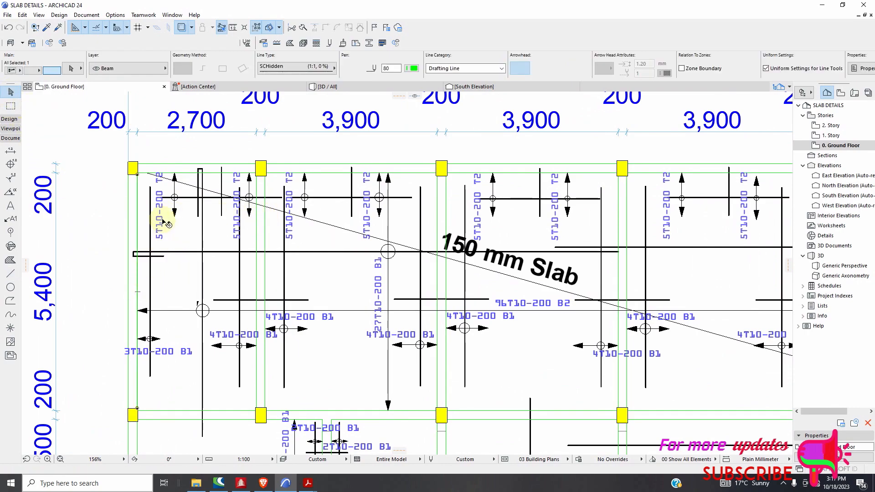
{"action": "scroll", "coordinate": [360, 241], "scroll_direction": "down", "scroll_amount": 10}
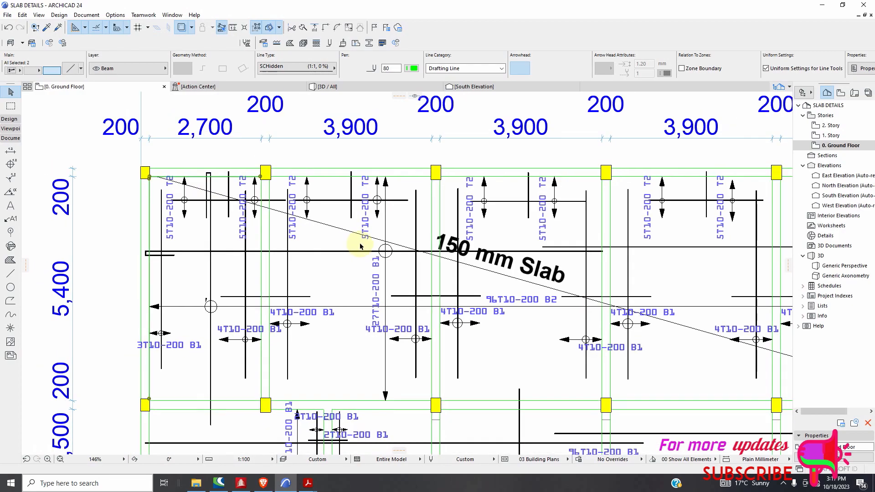
{"action": "scroll", "coordinate": [334, 332], "scroll_direction": "down", "scroll_amount": 4}
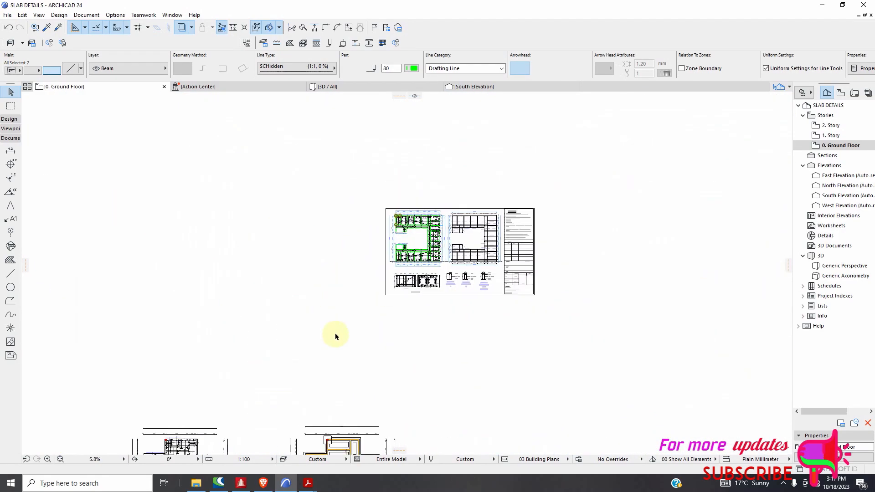
Step: Inspect the typical ring beam reinforcement plan, selecting in turn the beam walls around the 3,300 mm bay
{"action": "scroll", "coordinate": [233, 391], "scroll_direction": "up", "scroll_amount": 7}
{"action": "scroll", "coordinate": [228, 378], "scroll_direction": "up", "scroll_amount": 3}
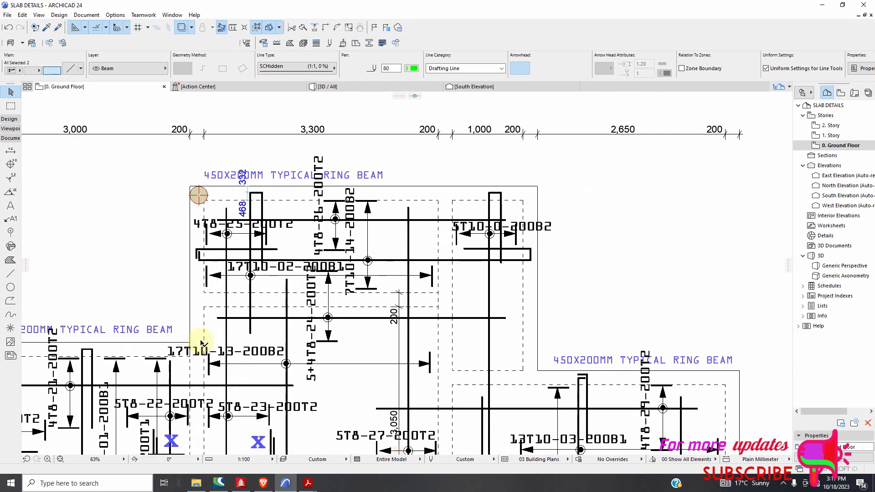
{"action": "left_click", "coordinate": [206, 334]}
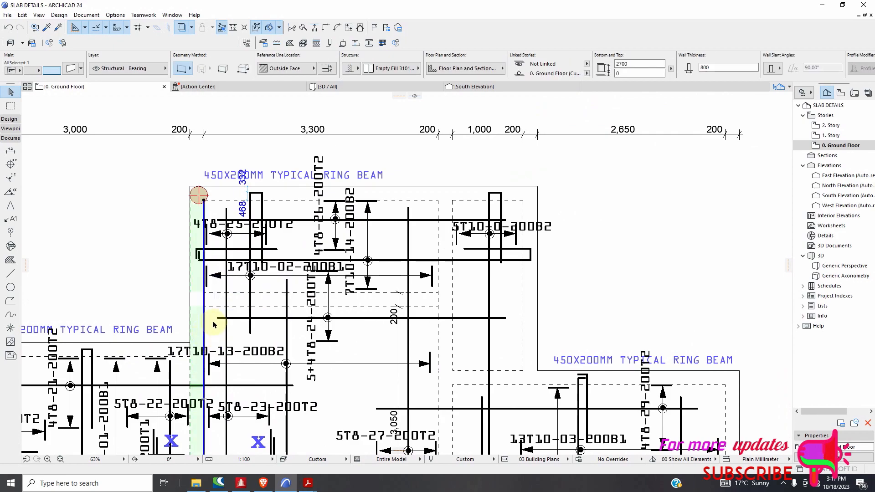
{"action": "left_click", "coordinate": [216, 308]}
{"action": "scroll", "coordinate": [467, 307], "scroll_direction": "up", "scroll_amount": 4}
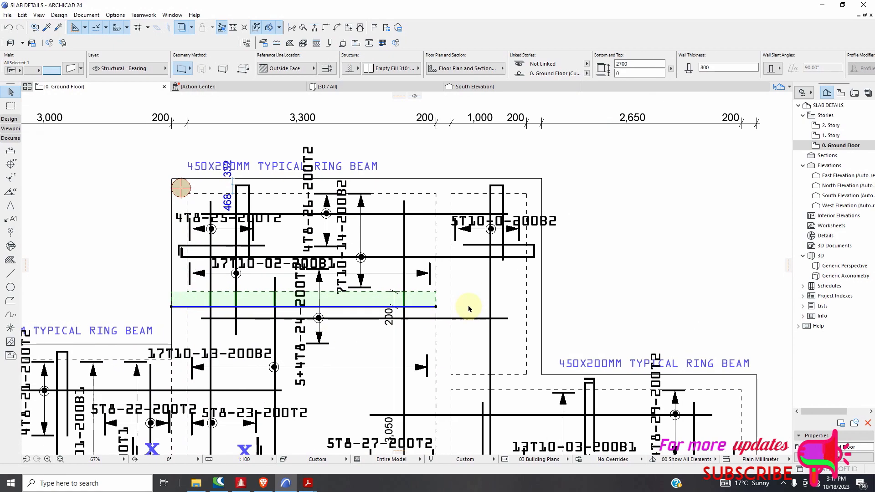
{"action": "left_click", "coordinate": [439, 306]}
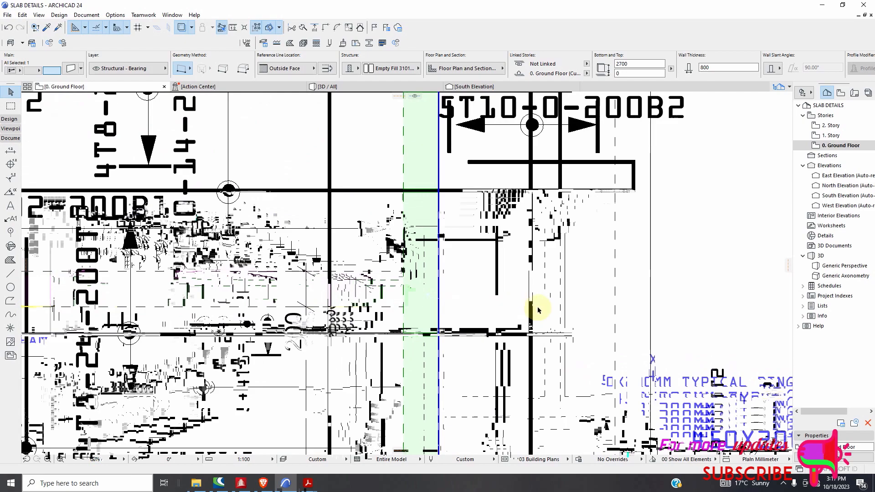
{"action": "scroll", "coordinate": [538, 309], "scroll_direction": "down", "scroll_amount": 10}
{"action": "scroll", "coordinate": [498, 240], "scroll_direction": "down", "scroll_amount": 5}
{"action": "scroll", "coordinate": [586, 127], "scroll_direction": "up", "scroll_amount": 5}
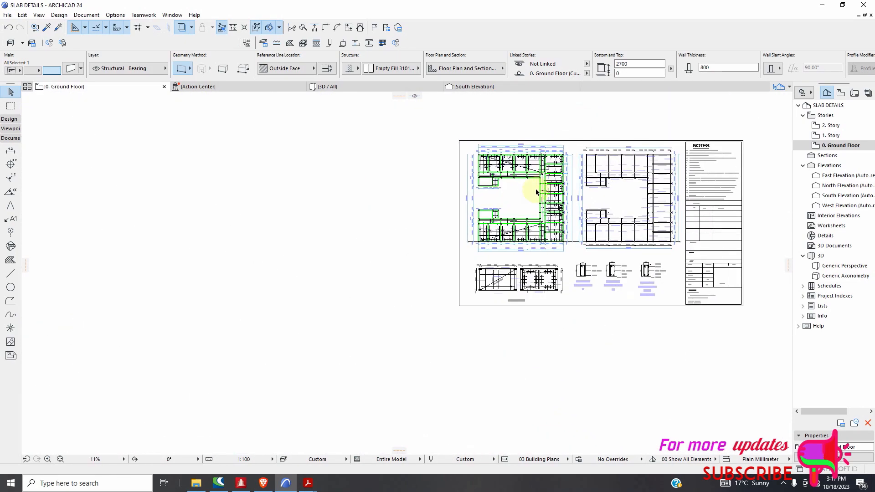
Step: Examine the 150 mm slab reinforcement plan and the neighbouring beam layout, including the 4,200 by 2,400 mm bay in the lower wing
{"action": "scroll", "coordinate": [537, 192], "scroll_direction": "up", "scroll_amount": 5}
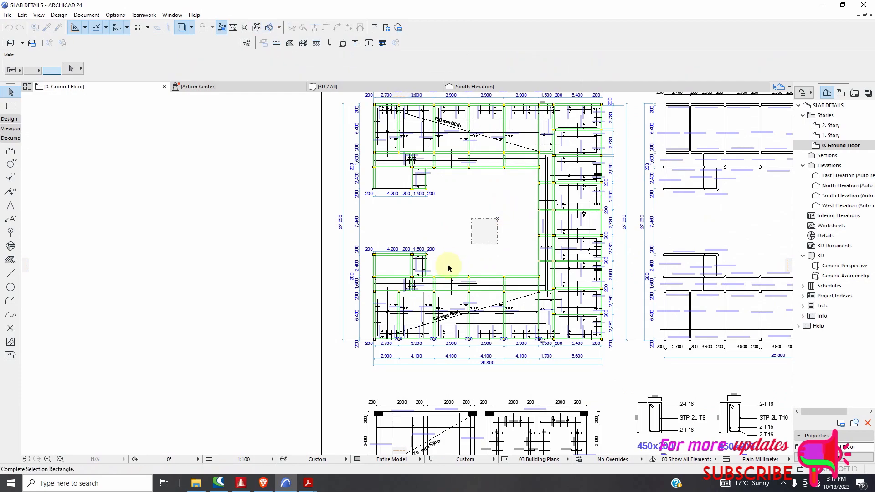
{"action": "scroll", "coordinate": [449, 267], "scroll_direction": "down", "scroll_amount": 3}
{"action": "scroll", "coordinate": [455, 244], "scroll_direction": "up", "scroll_amount": 4}
{"action": "scroll", "coordinate": [449, 251], "scroll_direction": "down", "scroll_amount": 3}
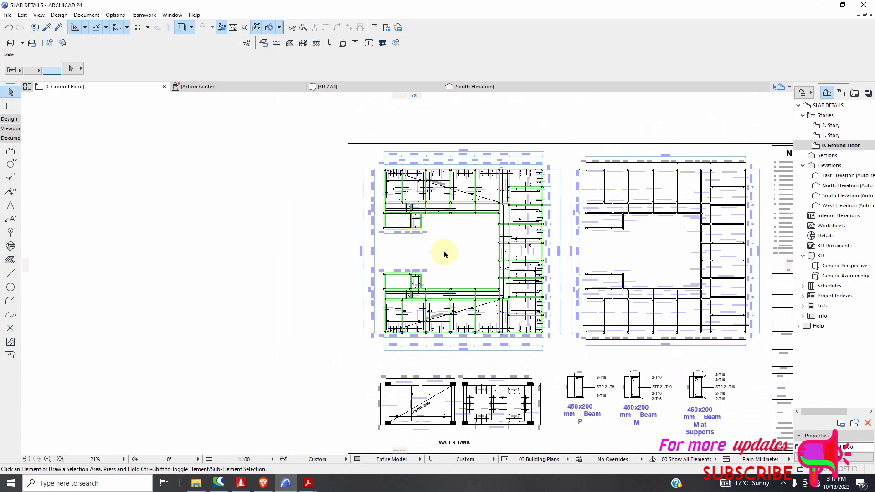
{"action": "scroll", "coordinate": [552, 200], "scroll_direction": "up", "scroll_amount": 6}
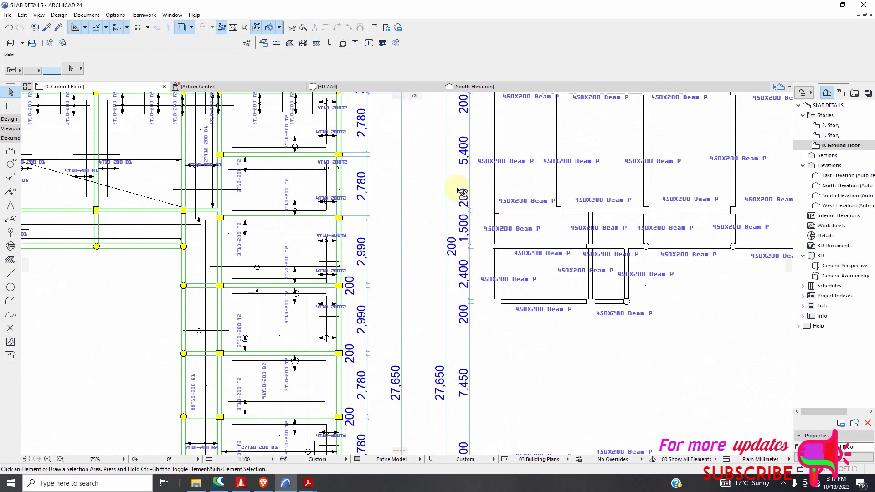
{"action": "scroll", "coordinate": [440, 203], "scroll_direction": "down", "scroll_amount": 3}
{"action": "scroll", "coordinate": [440, 203], "scroll_direction": "down", "scroll_amount": 3}
{"action": "scroll", "coordinate": [385, 228], "scroll_direction": "up", "scroll_amount": 6}
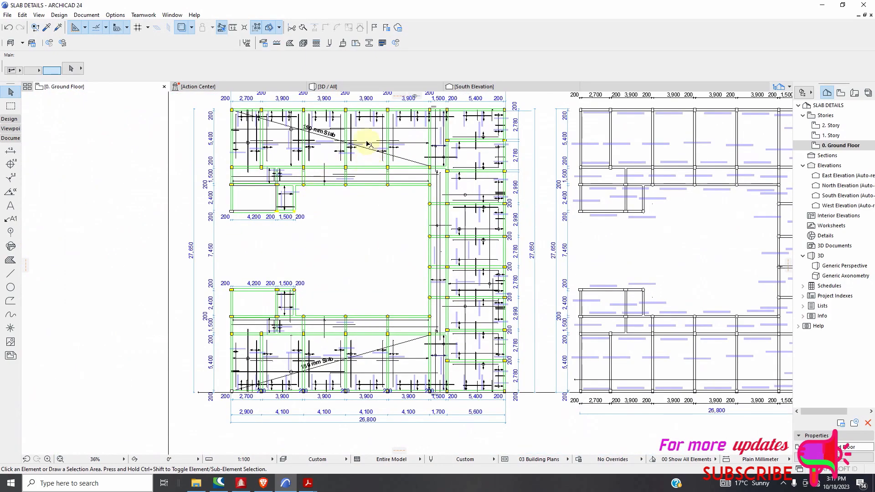
{"action": "scroll", "coordinate": [453, 283], "scroll_direction": "down", "scroll_amount": 3}
{"action": "scroll", "coordinate": [492, 284], "scroll_direction": "up", "scroll_amount": 10}
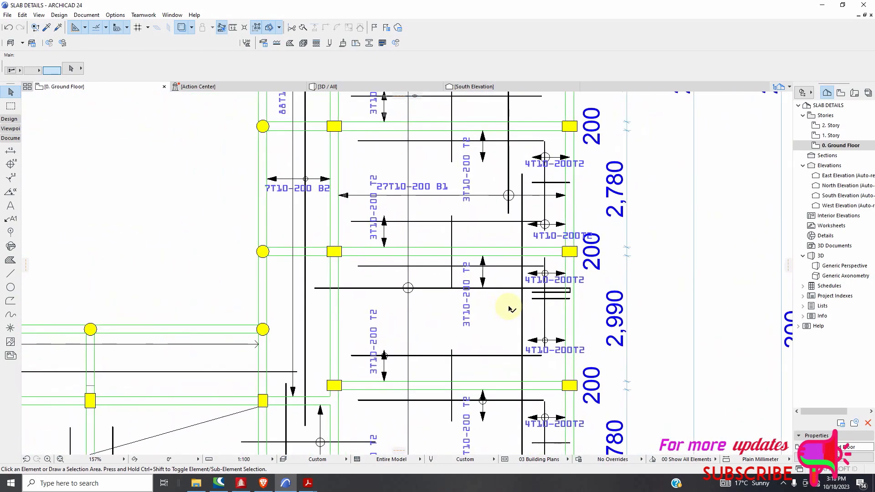
{"action": "scroll", "coordinate": [543, 289], "scroll_direction": "down", "scroll_amount": 5}
{"action": "scroll", "coordinate": [547, 342], "scroll_direction": "up", "scroll_amount": 4}
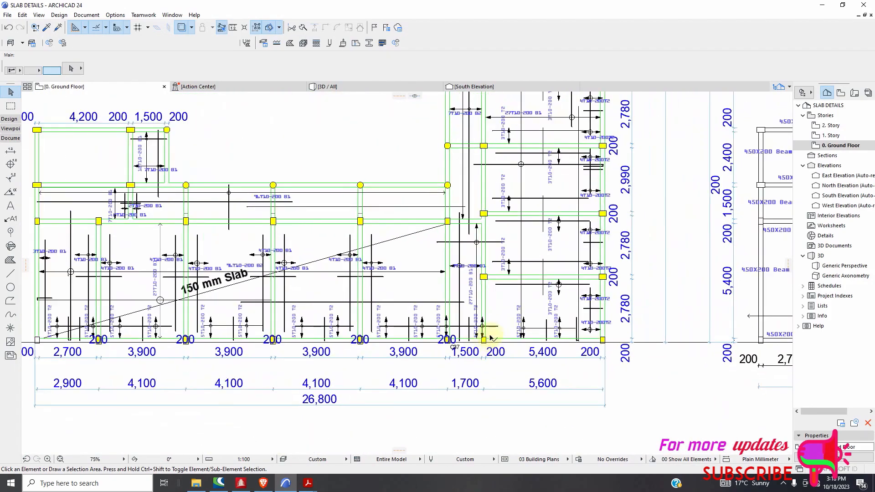
{"action": "scroll", "coordinate": [547, 341], "scroll_direction": "down", "scroll_amount": 4}
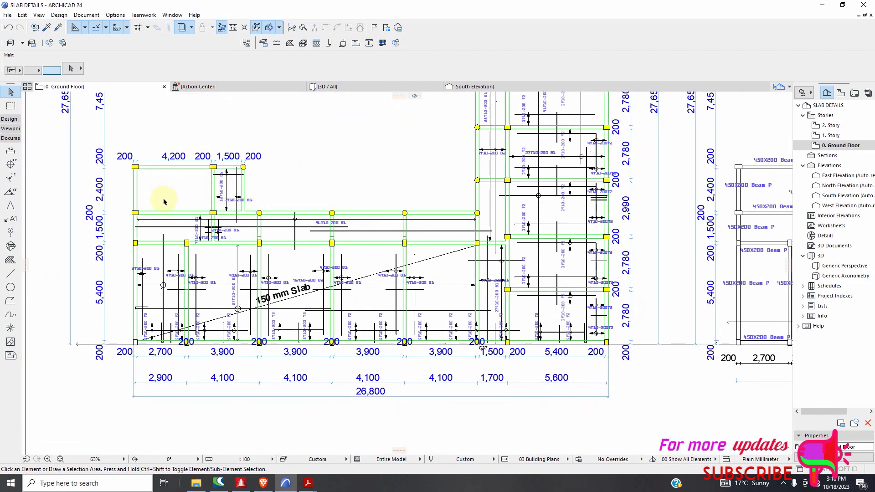
{"action": "scroll", "coordinate": [164, 203], "scroll_direction": "up", "scroll_amount": 3}
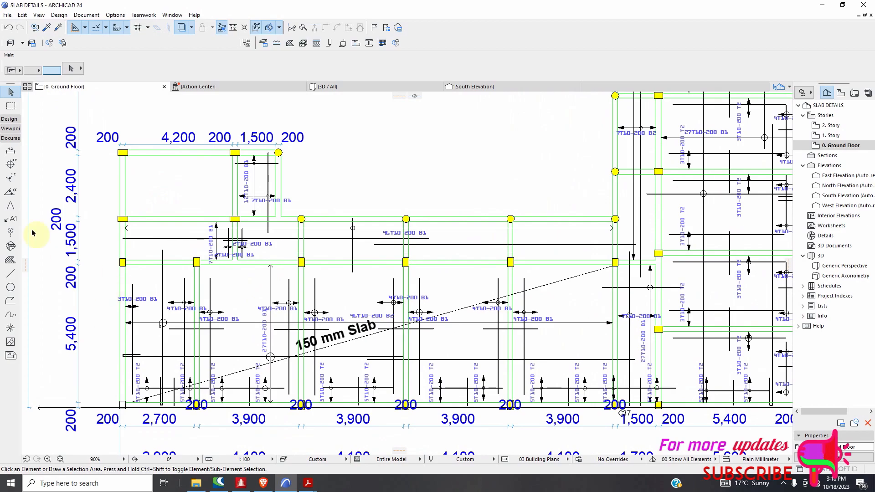
{"action": "scroll", "coordinate": [166, 254], "scroll_direction": "down", "scroll_amount": 4}
{"action": "scroll", "coordinate": [436, 294], "scroll_direction": "down", "scroll_amount": 1}
{"action": "scroll", "coordinate": [302, 241], "scroll_direction": "up", "scroll_amount": 2}
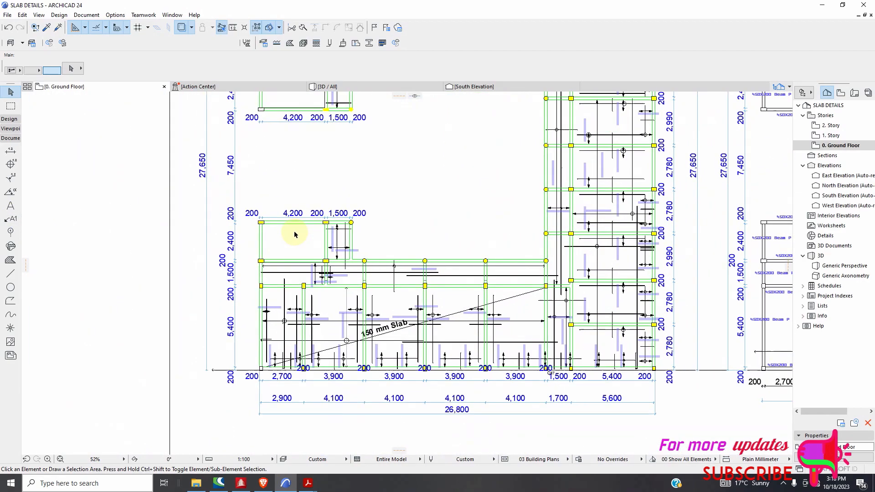
{"action": "scroll", "coordinate": [307, 268], "scroll_direction": "up", "scroll_amount": 2}
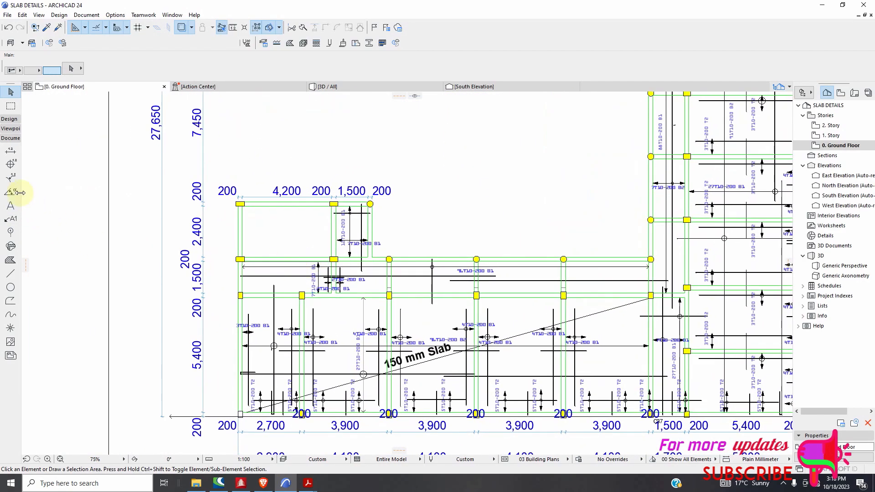
{"action": "left_click", "coordinate": [9, 120]}
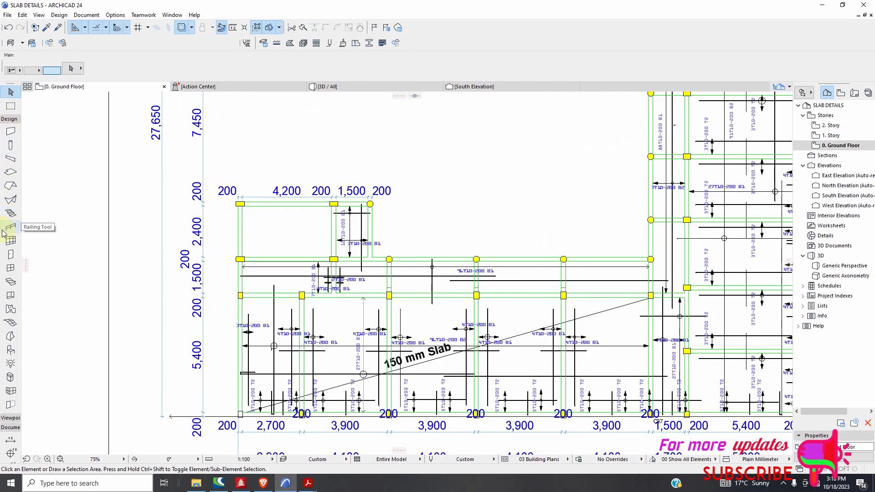
{"action": "left_click", "coordinate": [11, 213]}
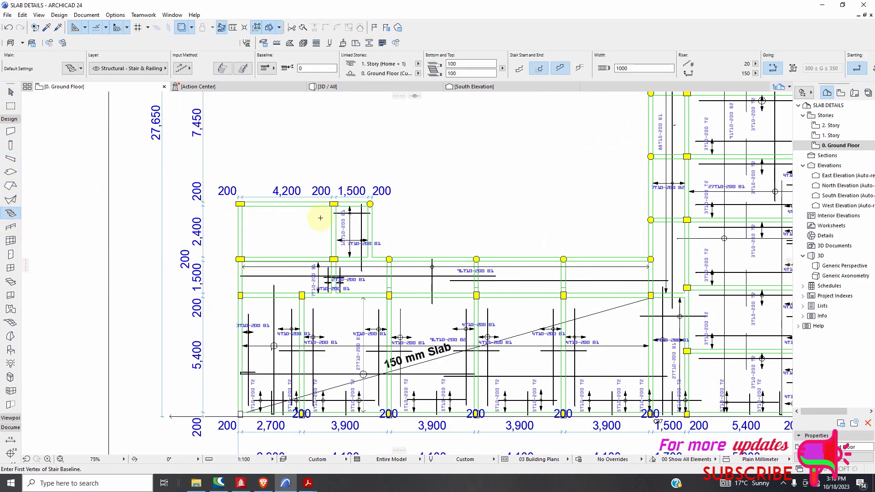
{"action": "scroll", "coordinate": [320, 217], "scroll_direction": "up", "scroll_amount": 2}
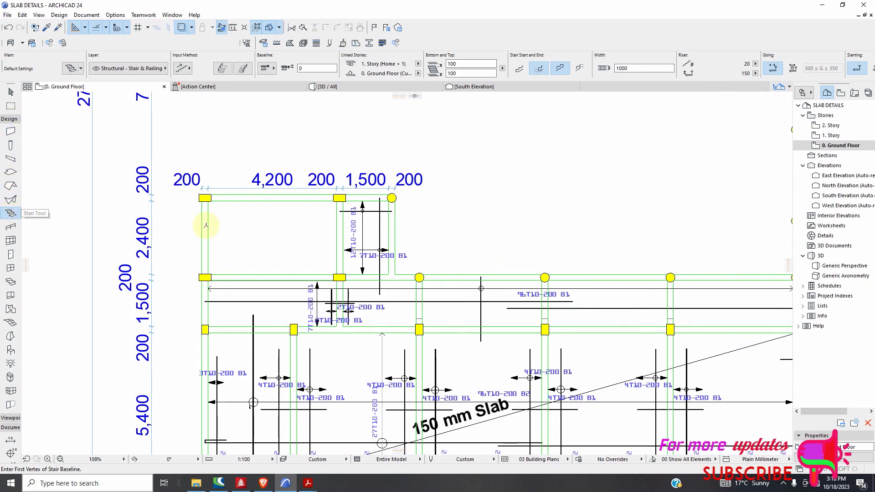
{"action": "scroll", "coordinate": [332, 240], "scroll_direction": "down", "scroll_amount": 2}
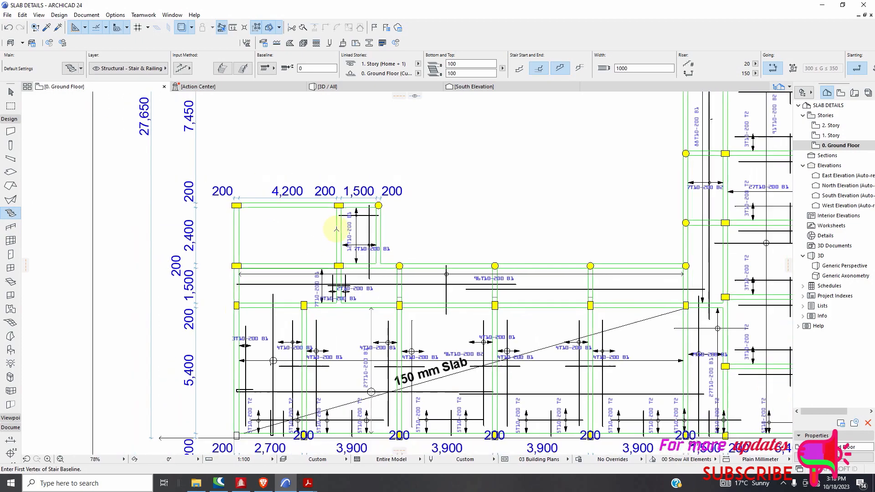
{"action": "scroll", "coordinate": [335, 240], "scroll_direction": "up", "scroll_amount": 3}
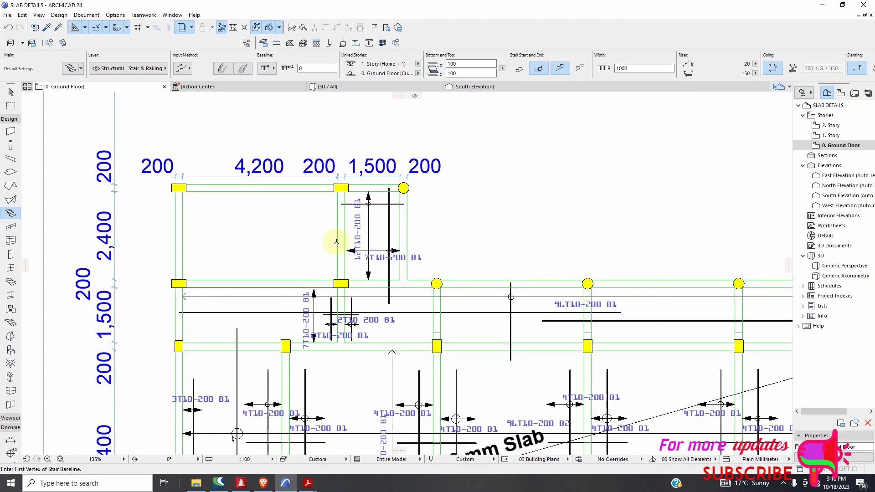
{"action": "scroll", "coordinate": [335, 242], "scroll_direction": "up", "scroll_amount": 3}
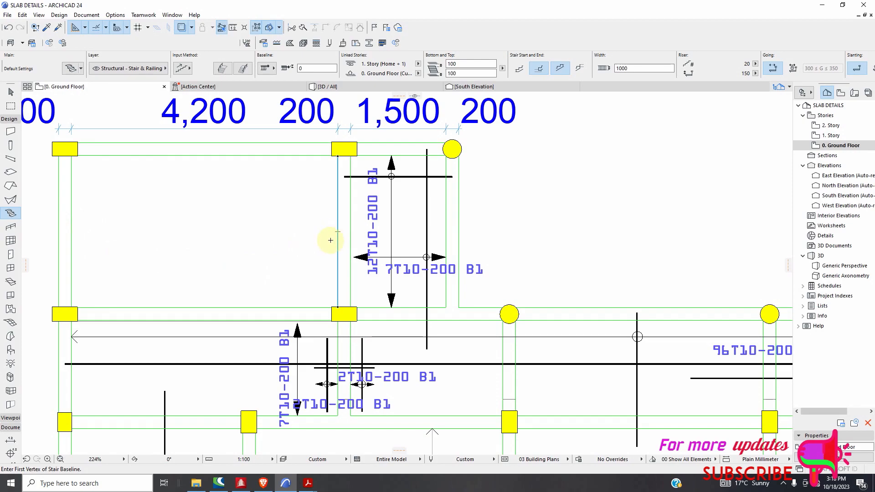
{"action": "scroll", "coordinate": [340, 232], "scroll_direction": "up", "scroll_amount": 4}
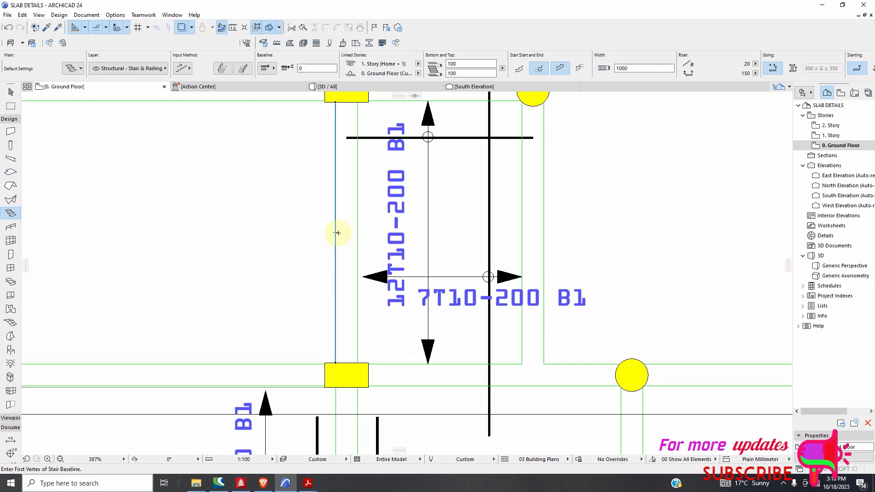
{"action": "left_click", "coordinate": [105, 27]}
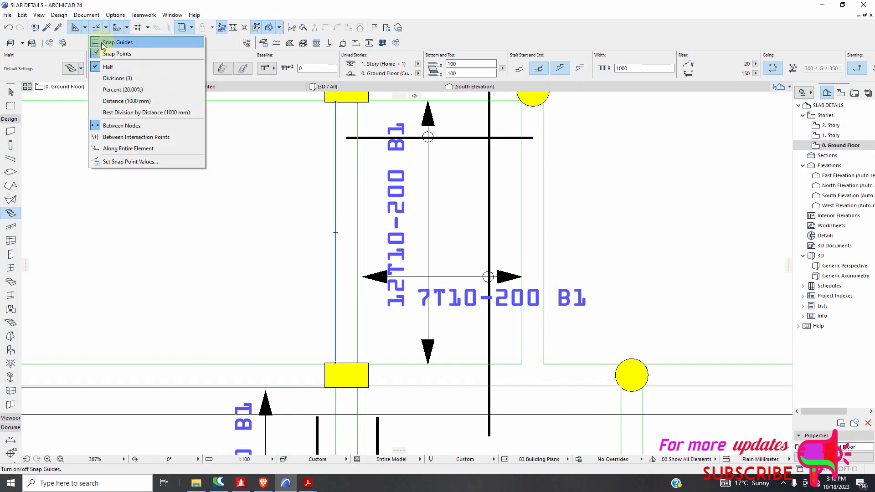
{"action": "left_click", "coordinate": [161, 84]}
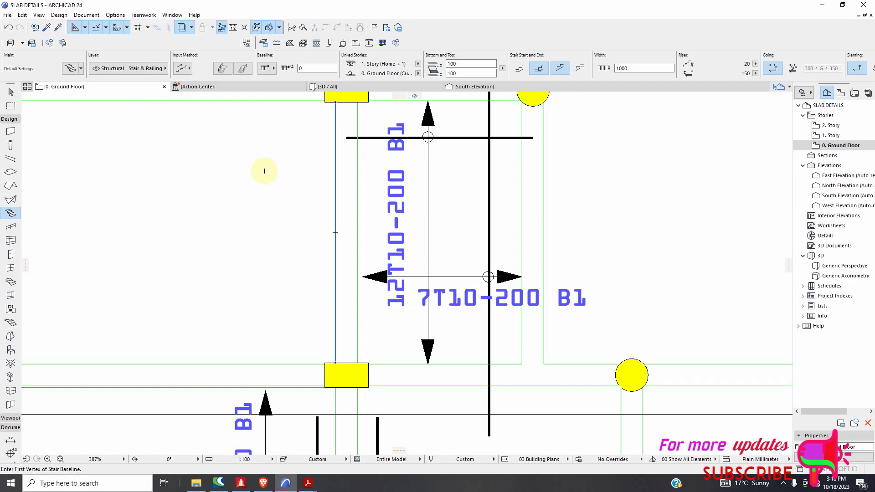
{"action": "scroll", "coordinate": [337, 234], "scroll_direction": "down", "scroll_amount": 2}
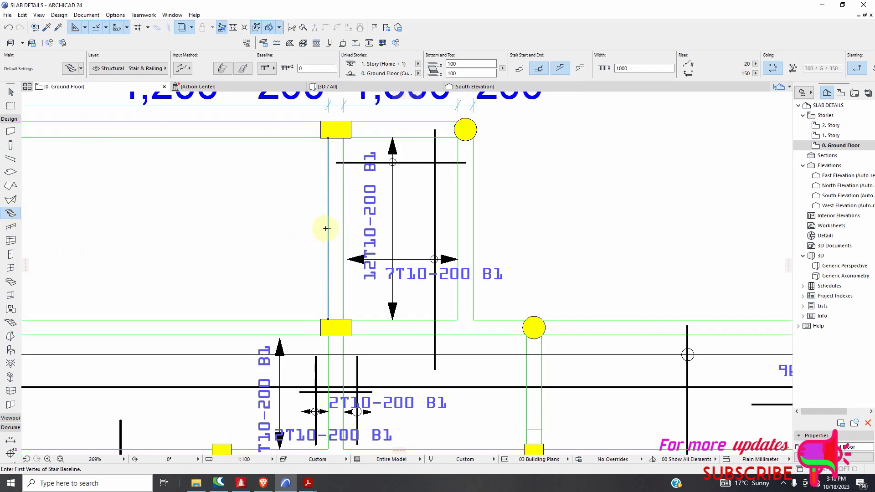
{"action": "left_click", "coordinate": [327, 225]}
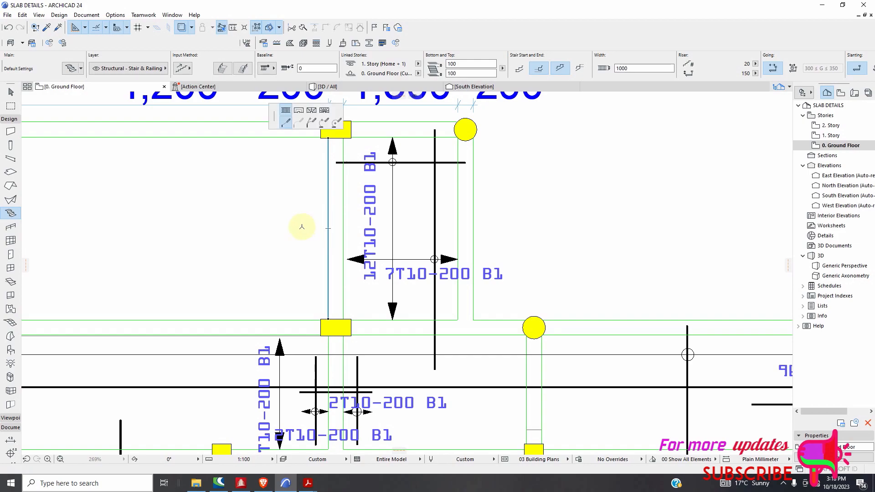
{"action": "scroll", "coordinate": [274, 220], "scroll_direction": "down", "scroll_amount": 1}
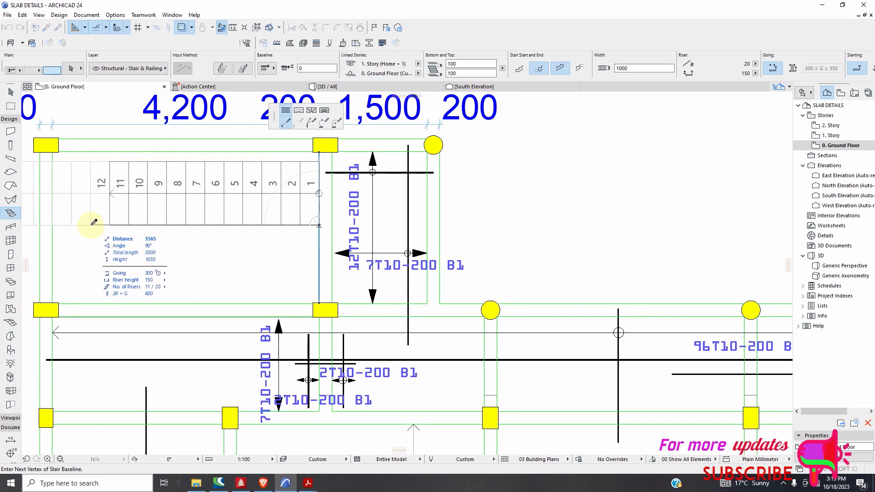
{"action": "left_click", "coordinate": [117, 224]}
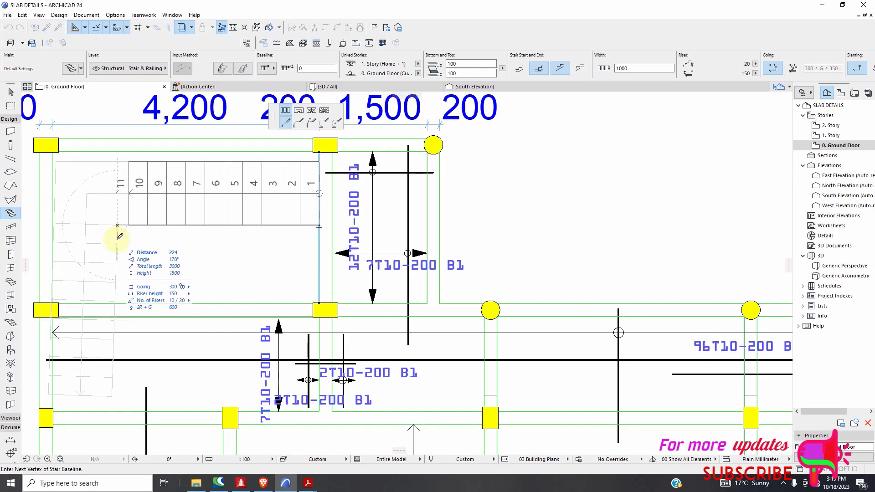
{"action": "key", "text": "Escape"}
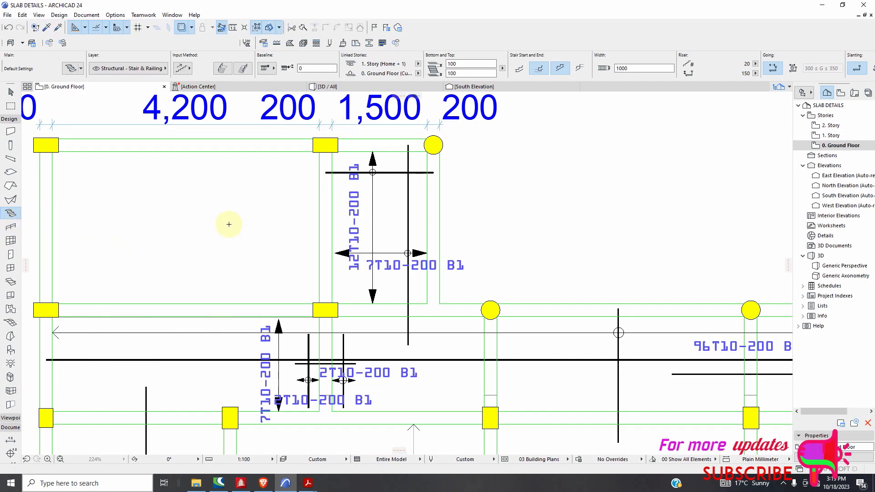
Step: Draw the first stair flight 3,300 mm long in the lower wing's 4,200 by 2,400 mm bay, starting from the beam beside the 1,500 mm bay
{"action": "left_click", "coordinate": [10, 93]}
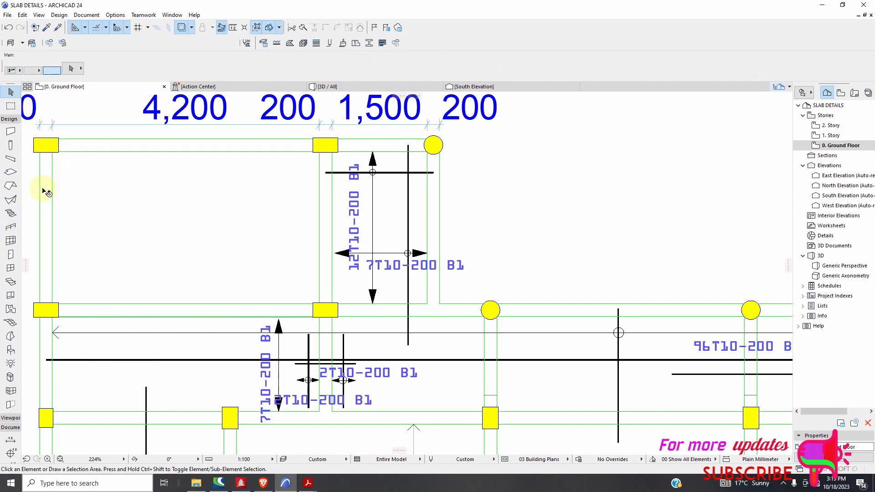
{"action": "left_click", "coordinate": [10, 213]}
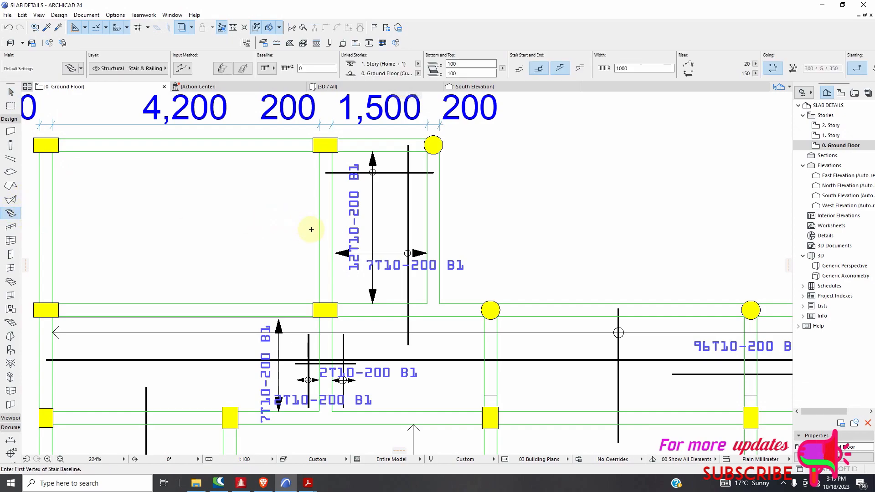
{"action": "scroll", "coordinate": [319, 217], "scroll_direction": "down", "scroll_amount": 1}
{"action": "scroll", "coordinate": [321, 215], "scroll_direction": "up", "scroll_amount": 3}
{"action": "scroll", "coordinate": [327, 214], "scroll_direction": "up", "scroll_amount": 4}
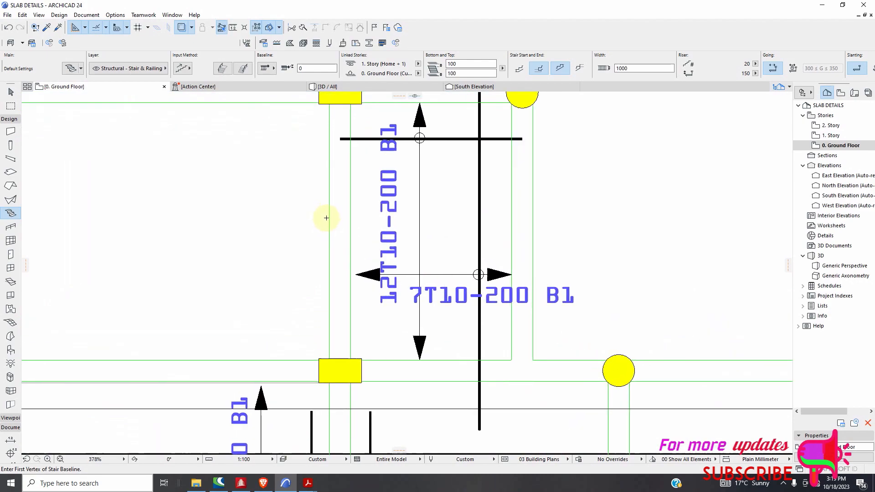
{"action": "scroll", "coordinate": [332, 234], "scroll_direction": "down", "scroll_amount": 1}
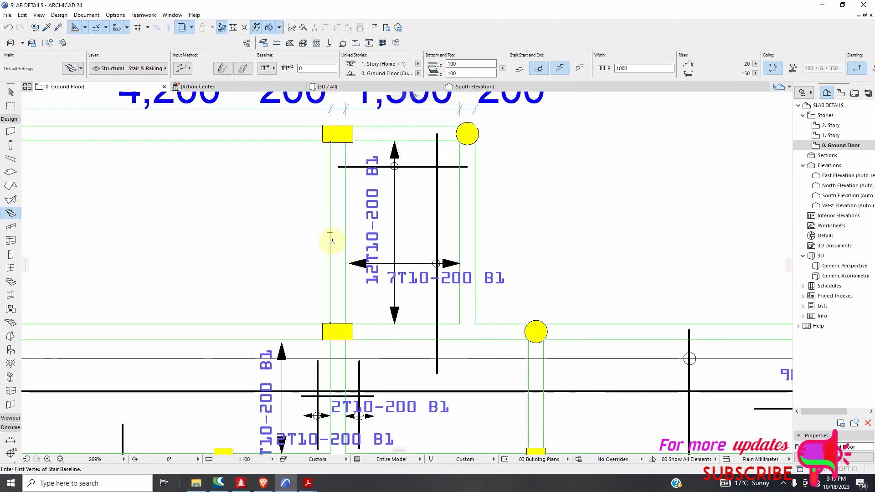
{"action": "scroll", "coordinate": [332, 237], "scroll_direction": "up", "scroll_amount": 3}
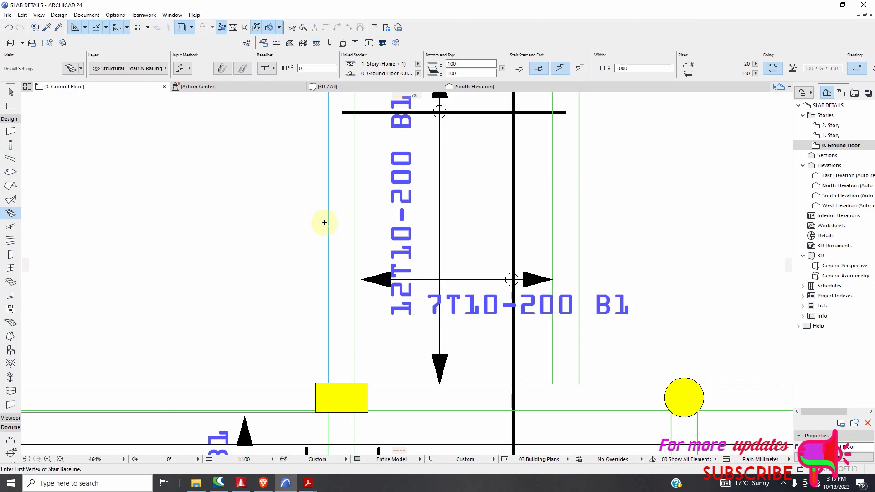
{"action": "left_click", "coordinate": [324, 222]}
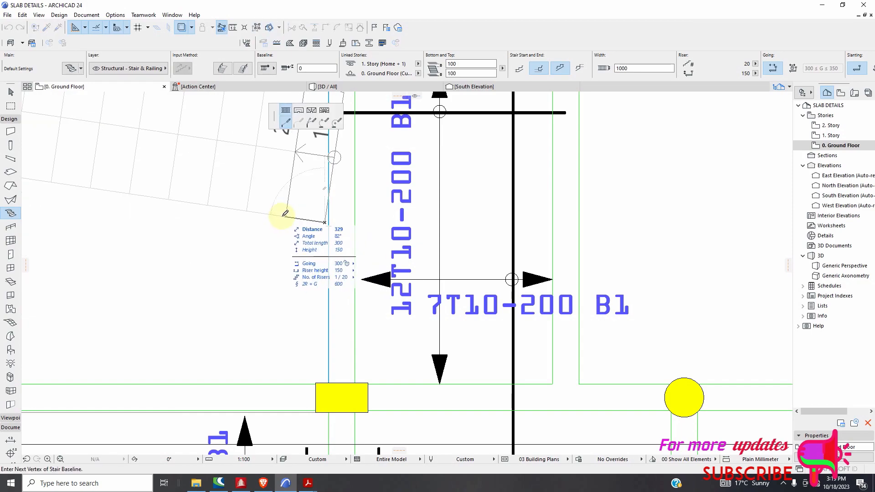
{"action": "scroll", "coordinate": [277, 218], "scroll_direction": "down", "scroll_amount": 3}
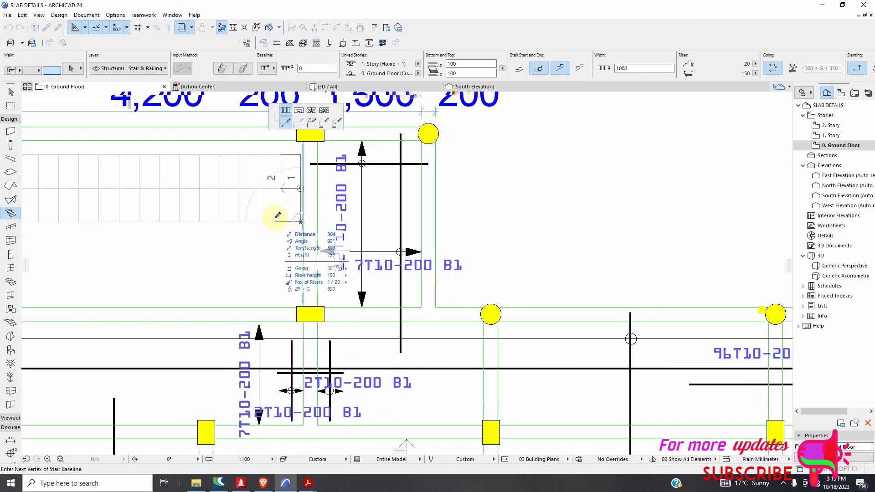
{"action": "scroll", "coordinate": [111, 224], "scroll_direction": "down", "scroll_amount": 1}
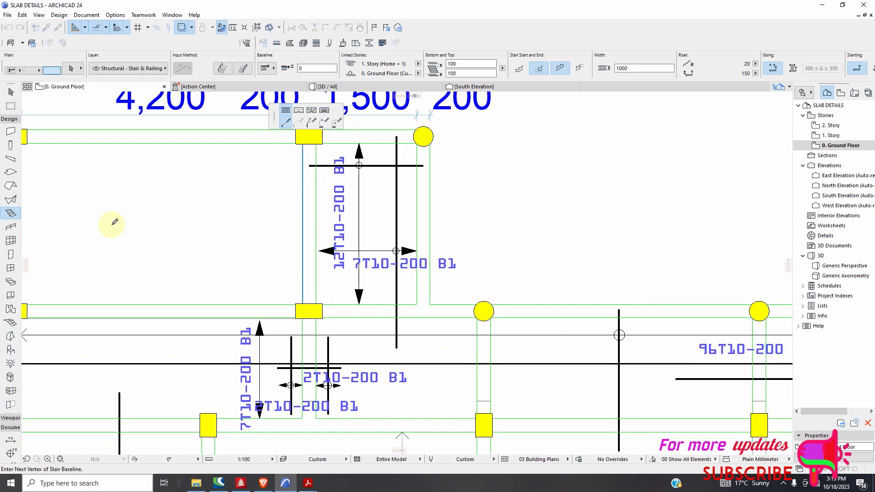
{"action": "scroll", "coordinate": [113, 222], "scroll_direction": "down", "scroll_amount": 2}
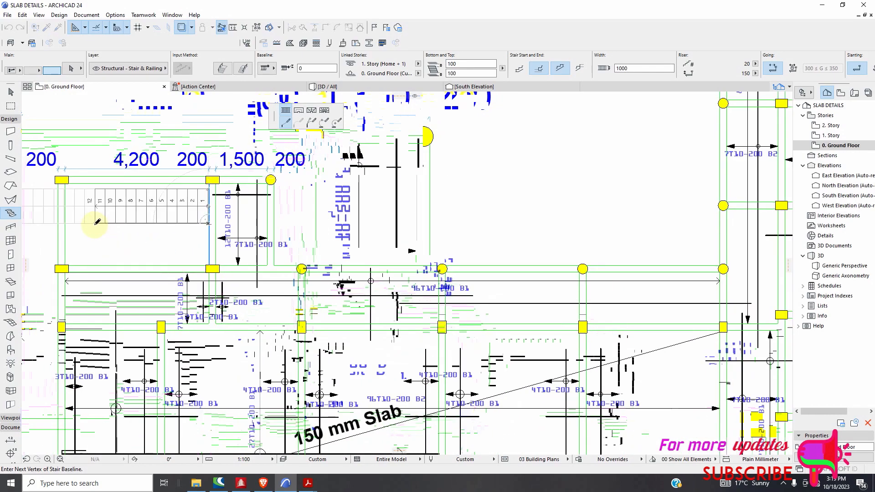
{"action": "scroll", "coordinate": [97, 221], "scroll_direction": "up", "scroll_amount": 2}
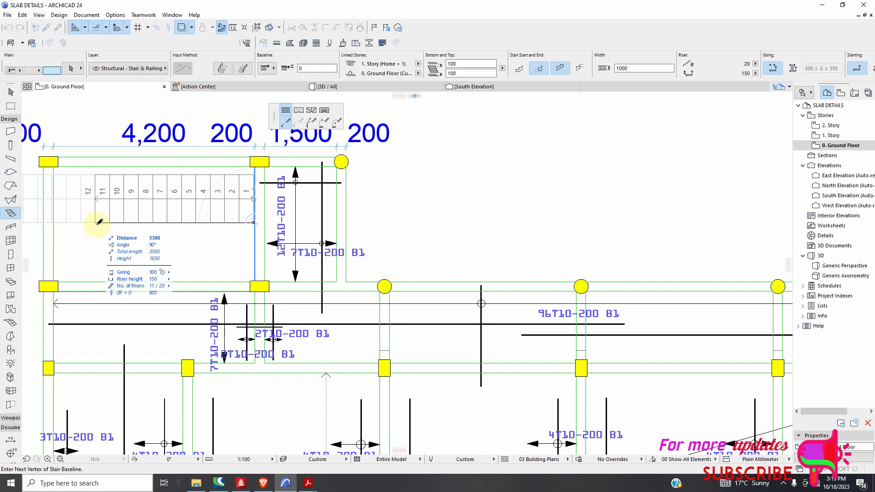
{"action": "left_click", "coordinate": [96, 223]}
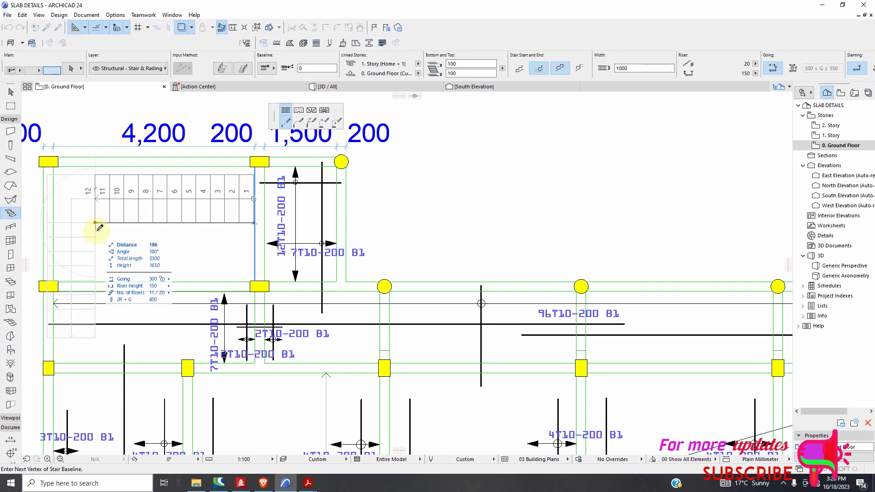
Step: Complete the lower wing's U-shaped stair with a parallel return flight about 3,330 mm long, ending at the starting beam's face
{"action": "left_click", "coordinate": [96, 229]}
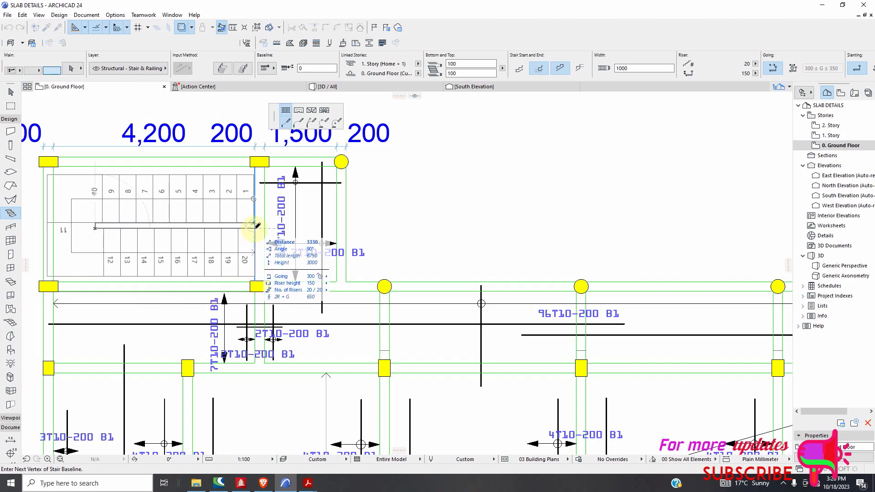
{"action": "double_click", "coordinate": [258, 226]}
{"action": "scroll", "coordinate": [254, 231], "scroll_direction": "up", "scroll_amount": 3}
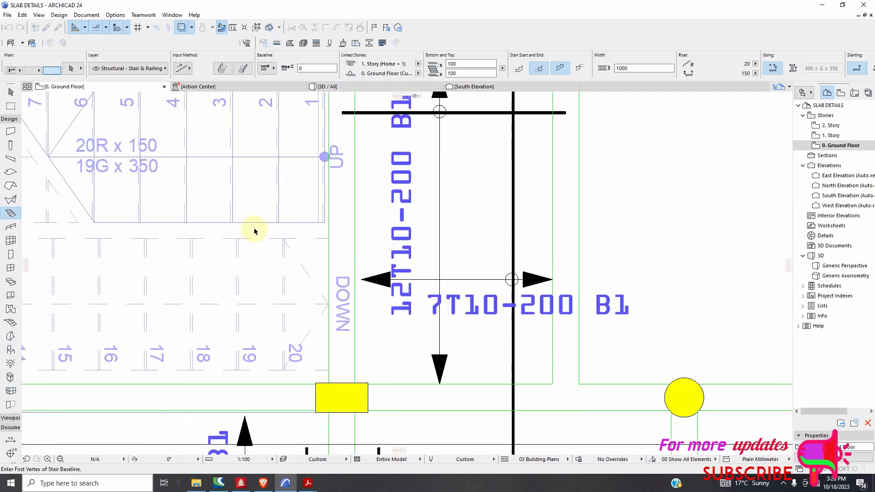
{"action": "scroll", "coordinate": [331, 227], "scroll_direction": "down", "scroll_amount": 1}
{"action": "scroll", "coordinate": [332, 226], "scroll_direction": "down", "scroll_amount": 10}
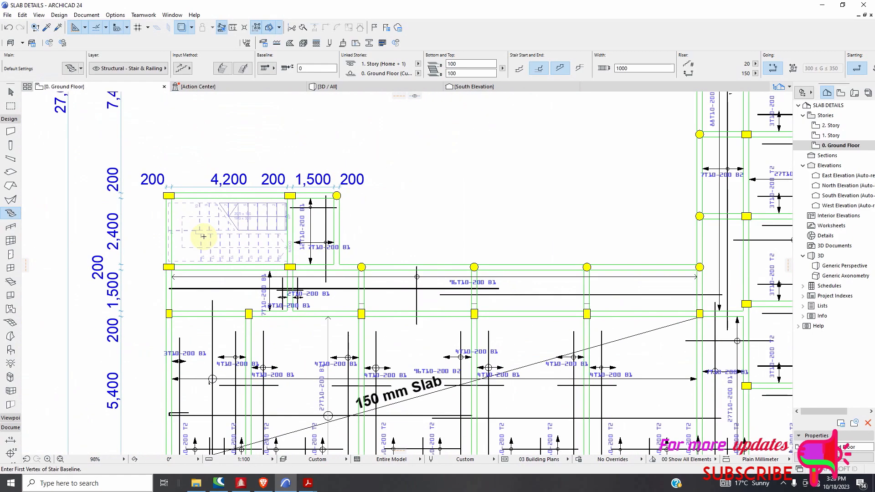
Step: Delete the black drafting outline around the 4,200 by 2,400 mm bay in the upper wing
{"action": "scroll", "coordinate": [237, 219], "scroll_direction": "up", "scroll_amount": 4}
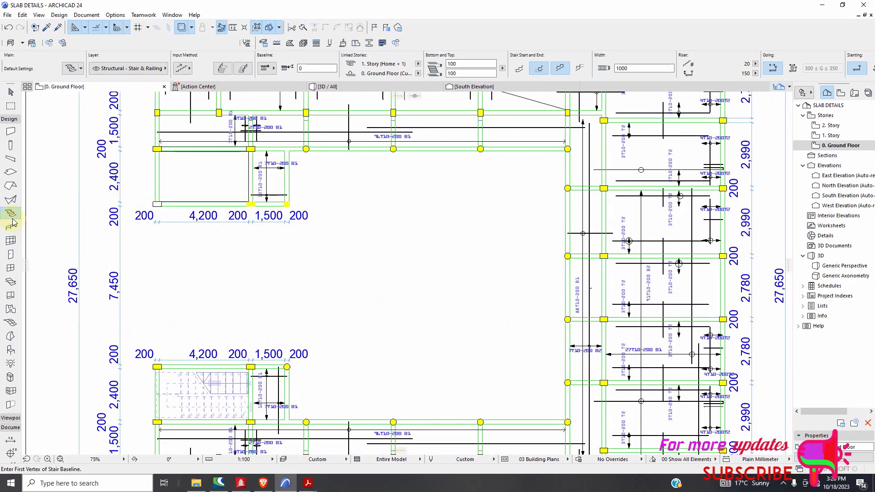
{"action": "scroll", "coordinate": [272, 196], "scroll_direction": "up", "scroll_amount": 2}
{"action": "scroll", "coordinate": [271, 197], "scroll_direction": "down", "scroll_amount": 2}
{"action": "scroll", "coordinate": [287, 200], "scroll_direction": "up", "scroll_amount": 5}
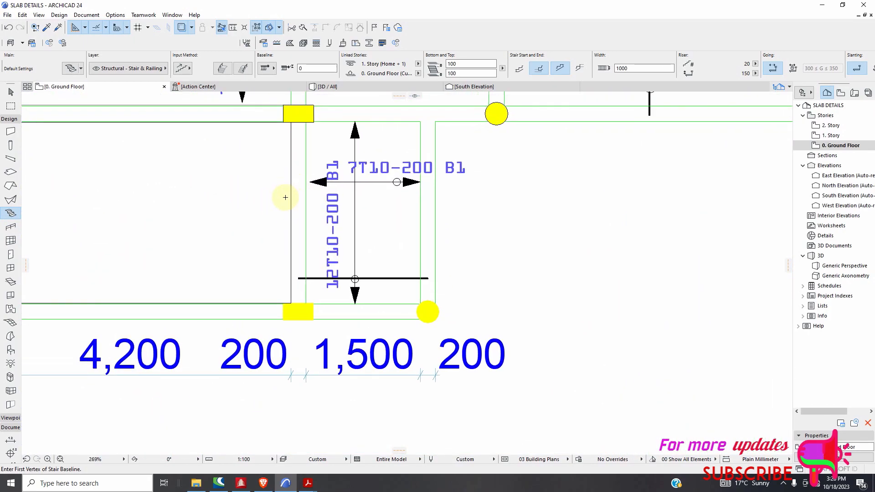
{"action": "scroll", "coordinate": [291, 210], "scroll_direction": "down", "scroll_amount": 2}
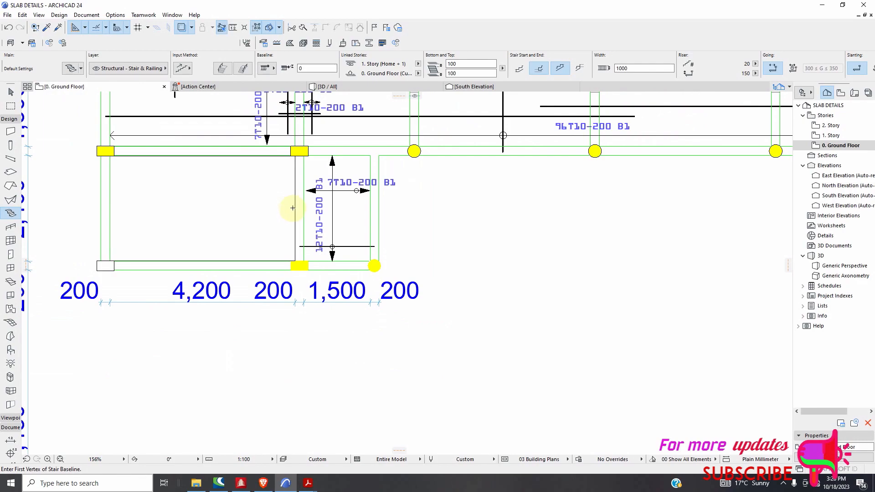
{"action": "scroll", "coordinate": [293, 162], "scroll_direction": "up", "scroll_amount": 6}
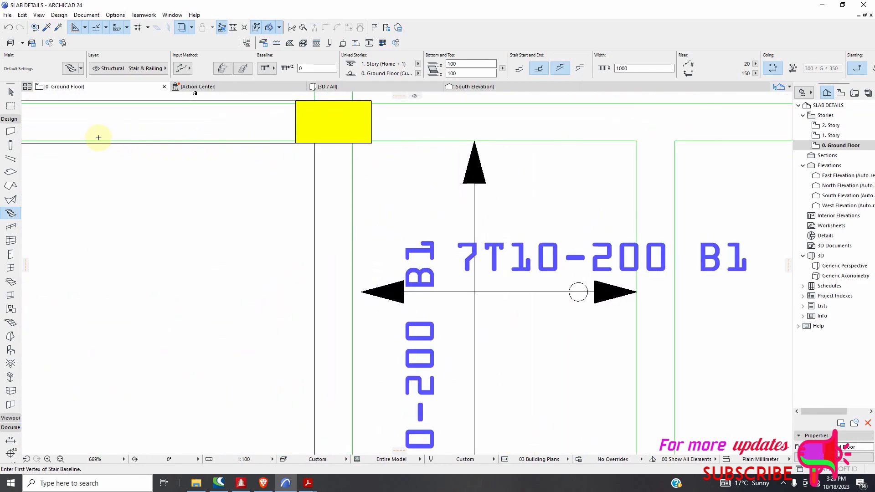
{"action": "left_click", "coordinate": [11, 91]}
{"action": "left_click", "coordinate": [250, 143]}
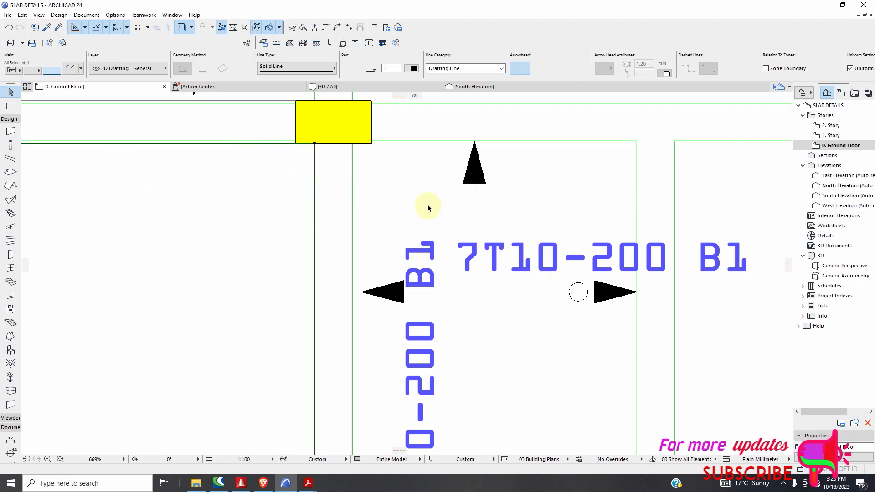
{"action": "scroll", "coordinate": [423, 215], "scroll_direction": "down", "scroll_amount": 4}
{"action": "left_click", "coordinate": [382, 230]}
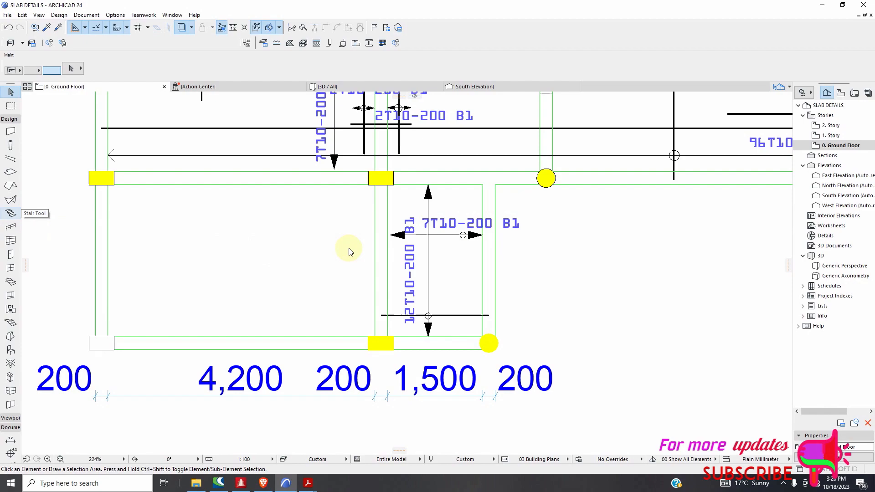
Step: Draw the first stair flight in the upper wing's 4,200 by 2,400 mm bay, running away from the beam beside the 1,500 mm bay
{"action": "scroll", "coordinate": [349, 254], "scroll_direction": "up", "scroll_amount": 2}
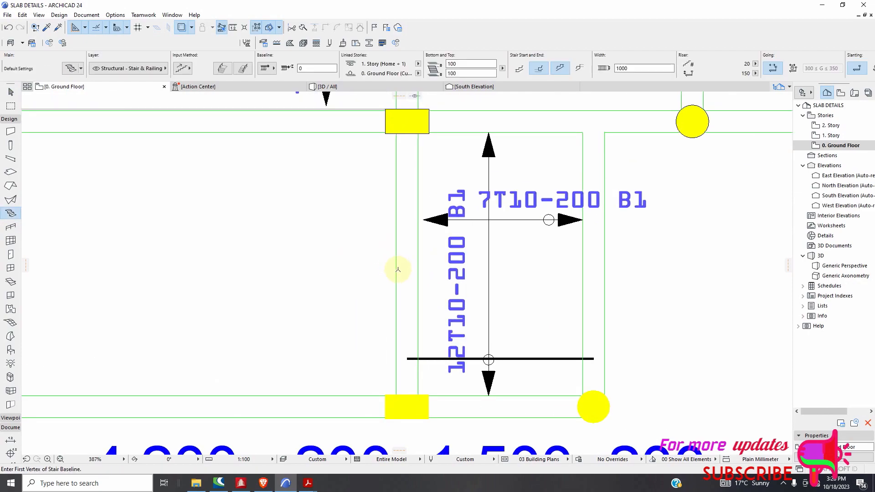
{"action": "scroll", "coordinate": [398, 270], "scroll_direction": "down", "scroll_amount": 3}
{"action": "scroll", "coordinate": [396, 263], "scroll_direction": "up", "scroll_amount": 5}
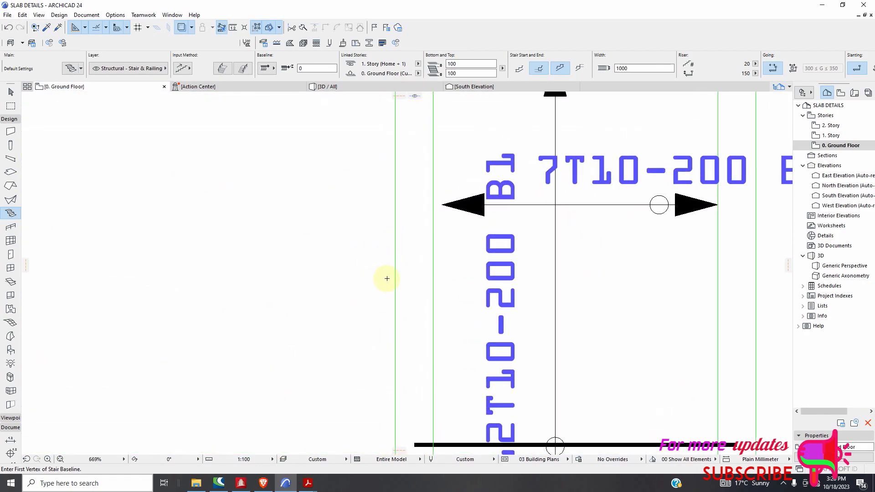
{"action": "scroll", "coordinate": [398, 301], "scroll_direction": "down", "scroll_amount": 3}
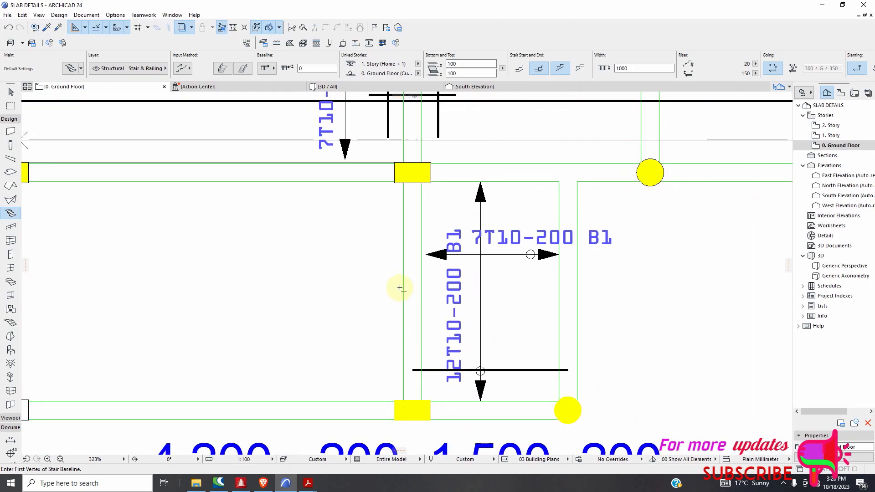
{"action": "left_click", "coordinate": [403, 289]}
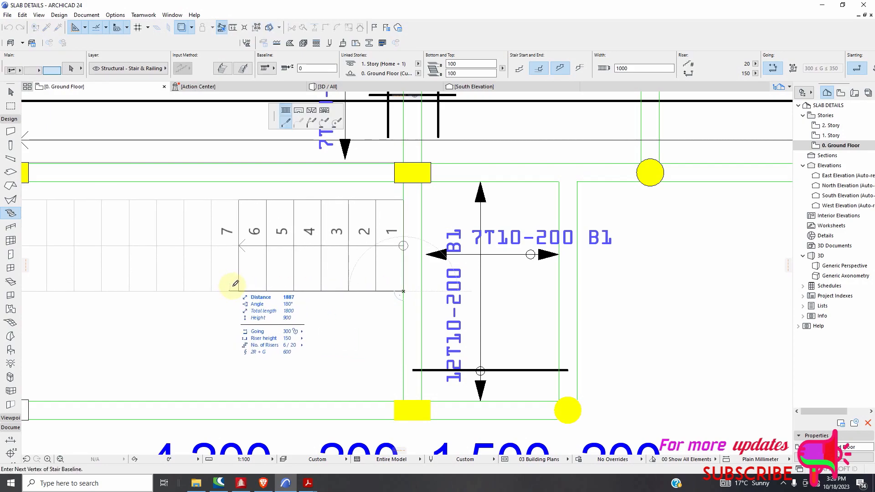
{"action": "scroll", "coordinate": [257, 281], "scroll_direction": "down", "scroll_amount": 3}
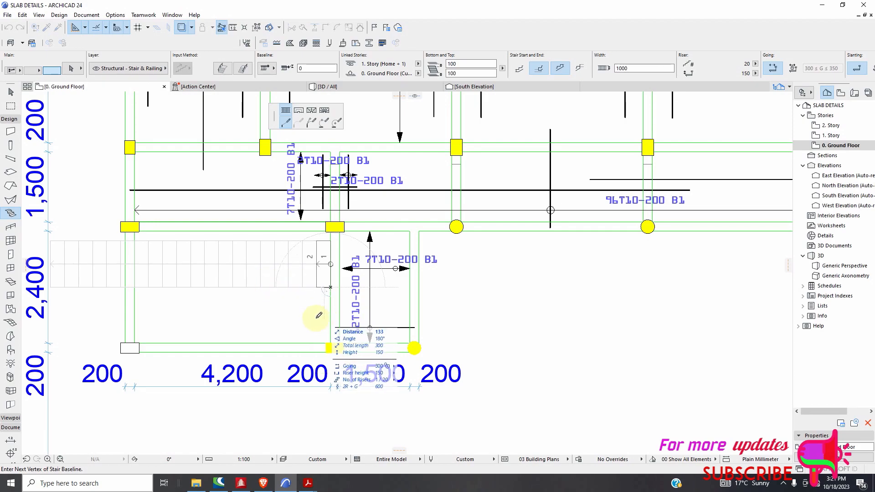
{"action": "left_click", "coordinate": [181, 287]}
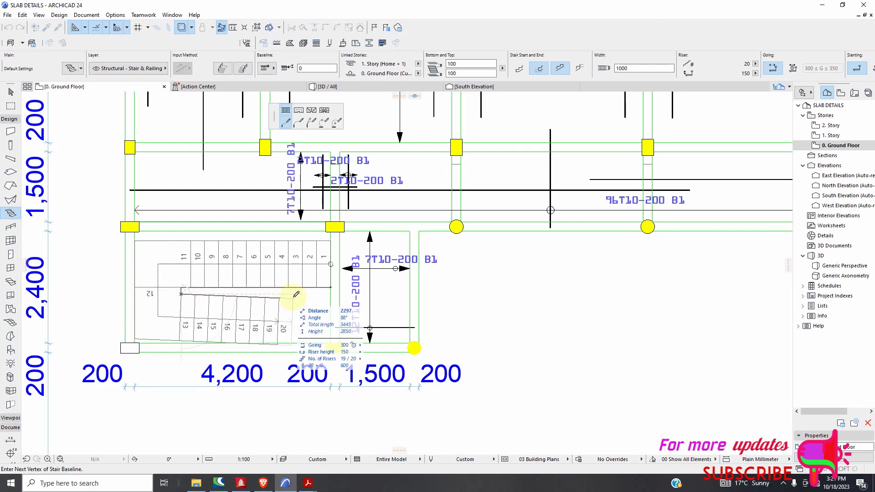
Step: Finish the upper wing's U-shaped stair with a return flight that ends at the starting beam's face
{"action": "double_click", "coordinate": [333, 292]}
{"action": "scroll", "coordinate": [292, 297], "scroll_direction": "down", "scroll_amount": 10}
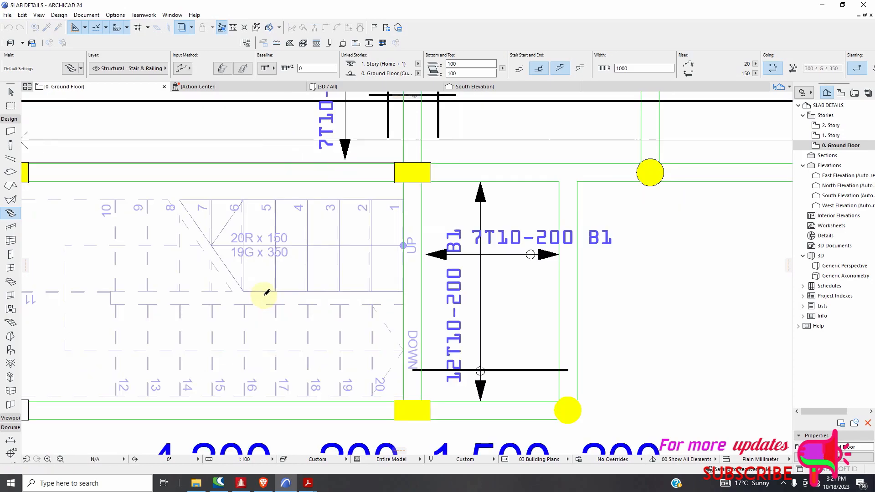
{"action": "scroll", "coordinate": [279, 351], "scroll_direction": "up", "scroll_amount": 3}
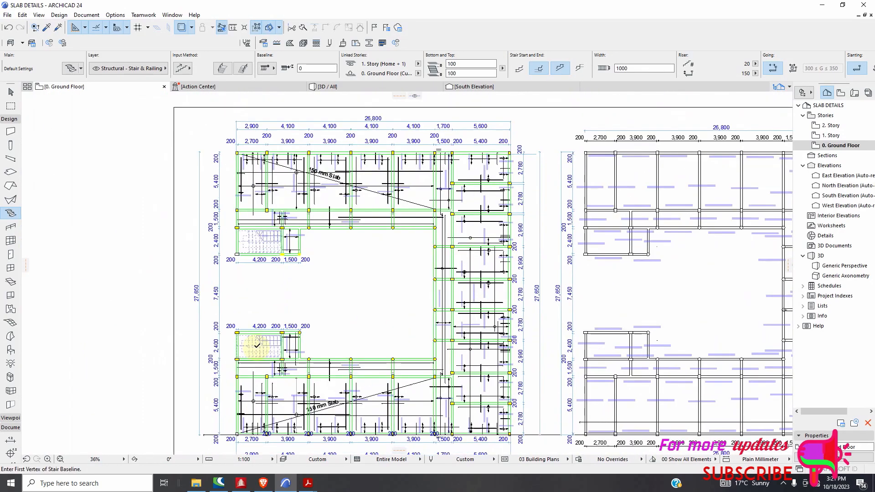
{"action": "scroll", "coordinate": [268, 338], "scroll_direction": "down", "scroll_amount": 2}
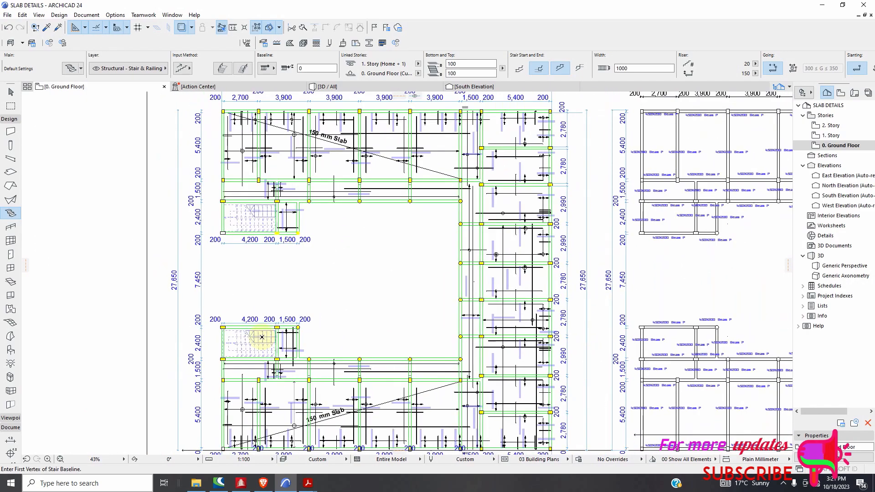
{"action": "scroll", "coordinate": [565, 261], "scroll_direction": "up", "scroll_amount": 3}
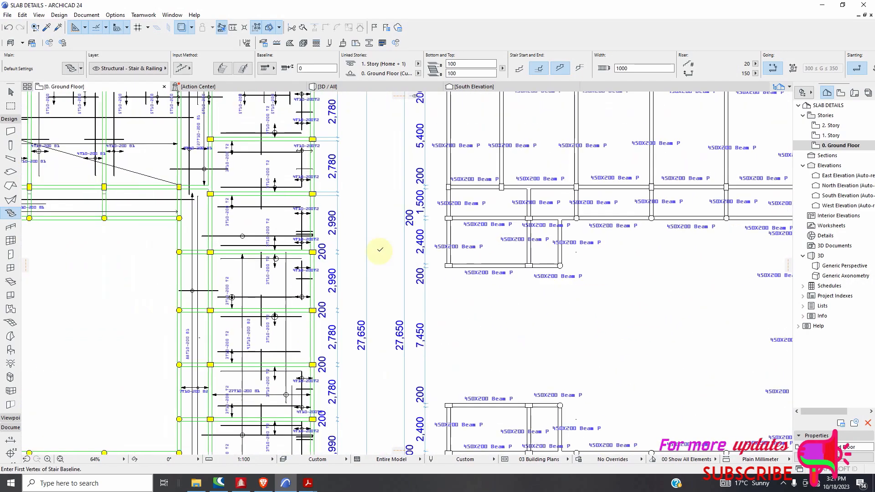
{"action": "scroll", "coordinate": [172, 152], "scroll_direction": "down", "scroll_amount": 1}
{"action": "scroll", "coordinate": [510, 246], "scroll_direction": "up", "scroll_amount": 5}
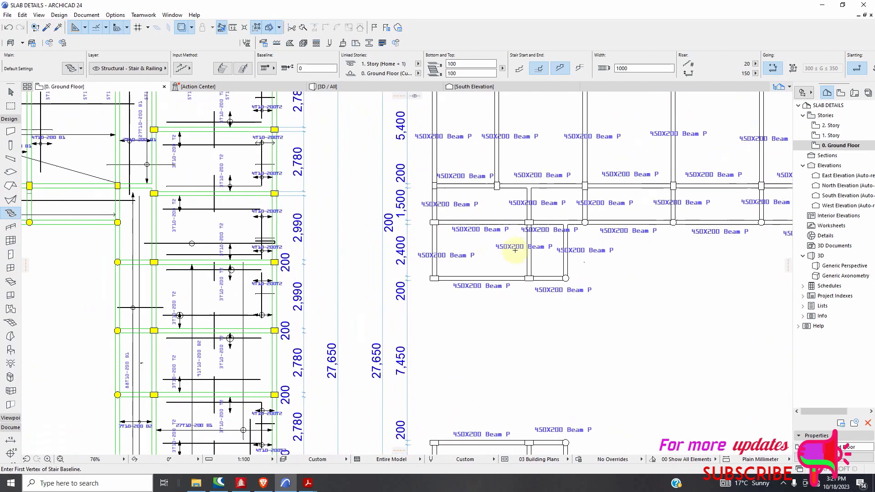
{"action": "scroll", "coordinate": [524, 252], "scroll_direction": "up", "scroll_amount": 5}
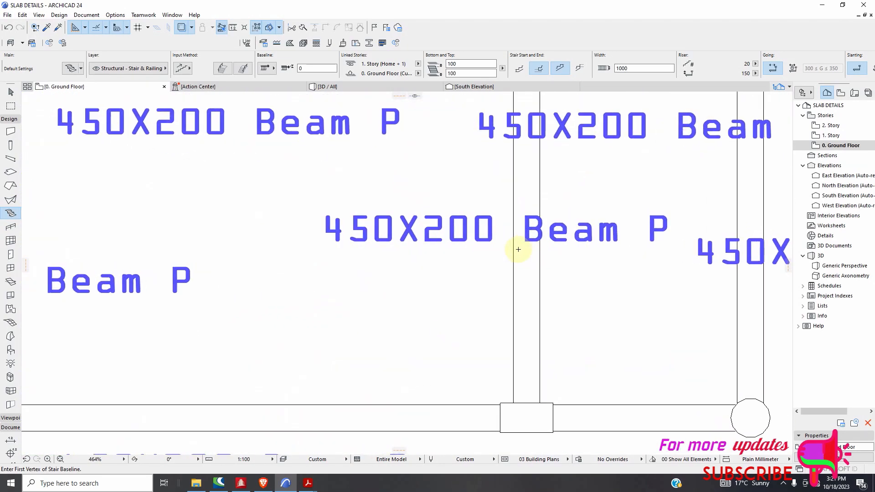
{"action": "scroll", "coordinate": [515, 235], "scroll_direction": "down", "scroll_amount": 2}
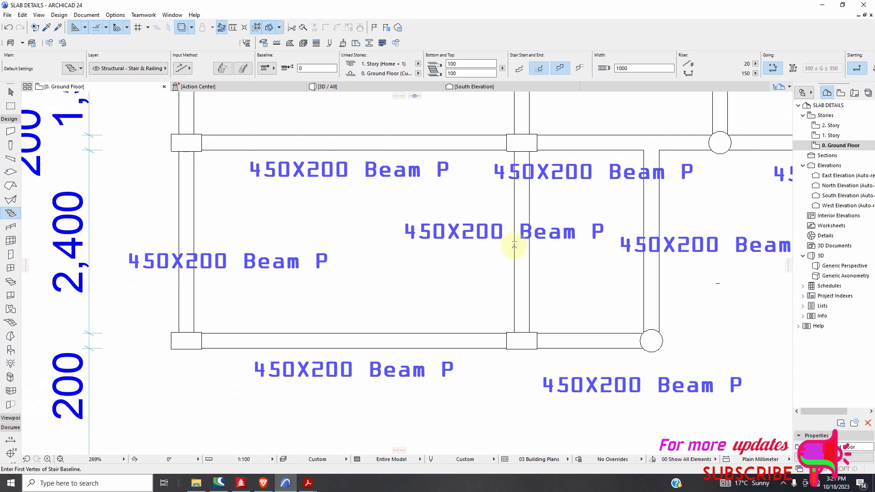
{"action": "left_click", "coordinate": [514, 241]}
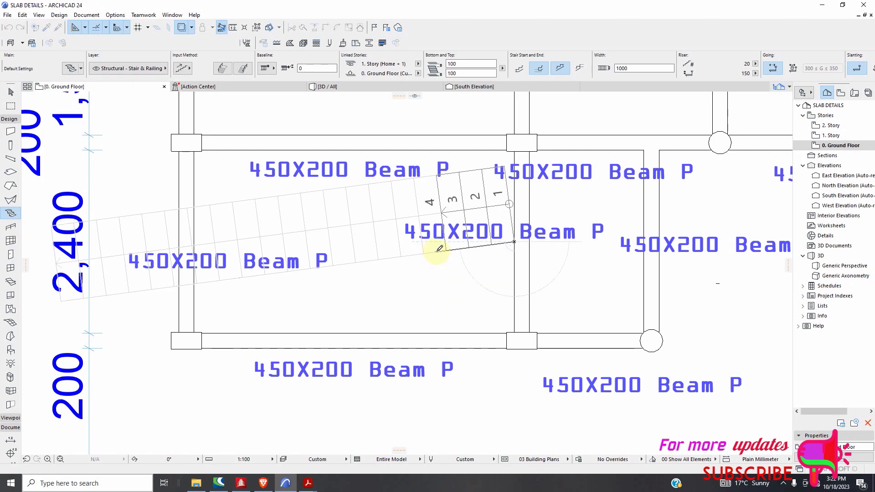
{"action": "key", "text": "Escape"}
{"action": "scroll", "coordinate": [508, 243], "scroll_direction": "up", "scroll_amount": 2}
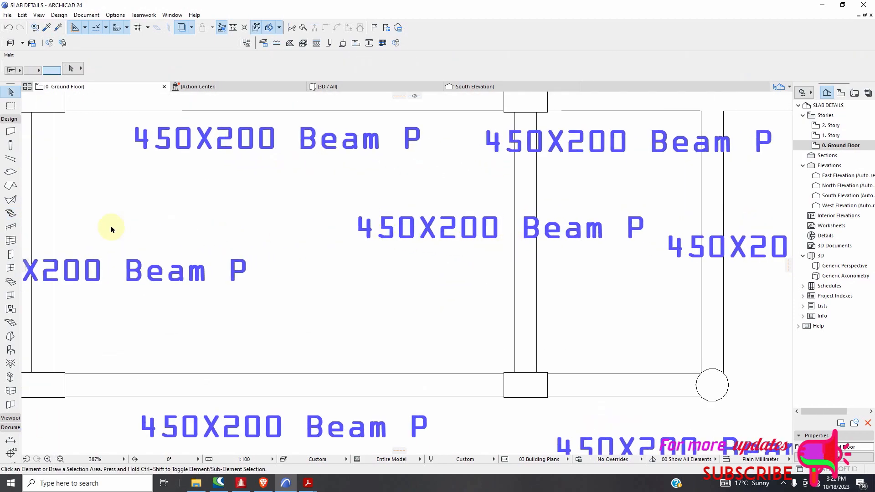
Step: Draw a U-shaped stair in the beam plan's upper-wing bay, starting at the dividing beam's midpoint and returning to that beam's face
{"action": "left_click", "coordinate": [11, 213]}
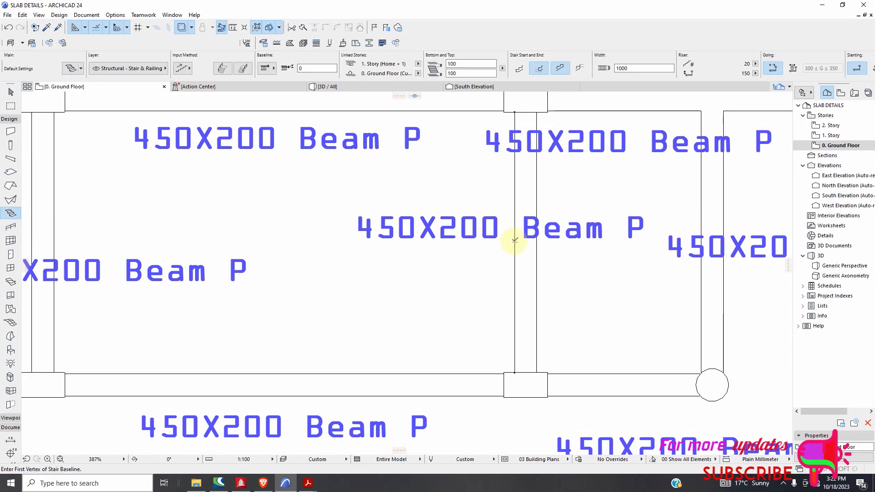
{"action": "left_click", "coordinate": [514, 240]}
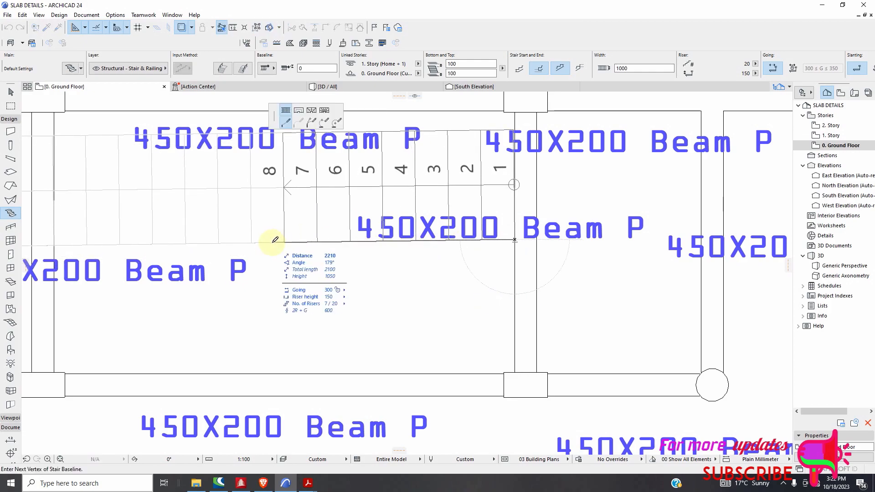
{"action": "left_click", "coordinate": [152, 239]}
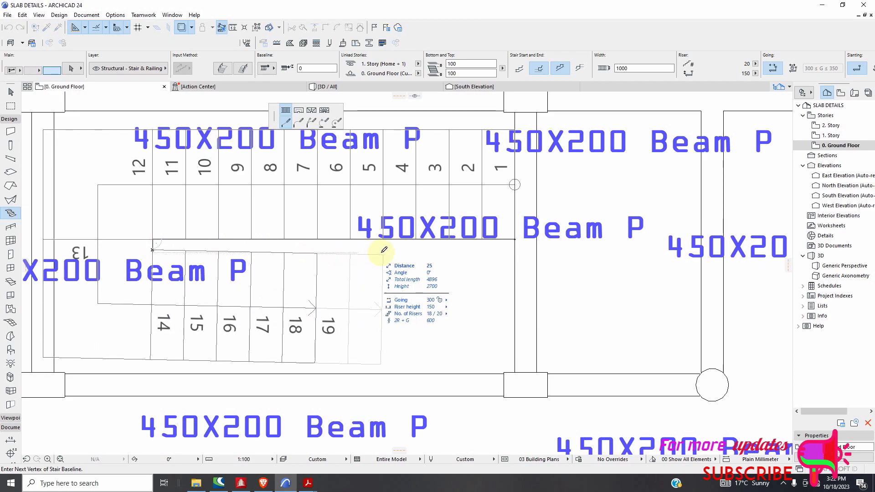
{"action": "left_click", "coordinate": [426, 248]}
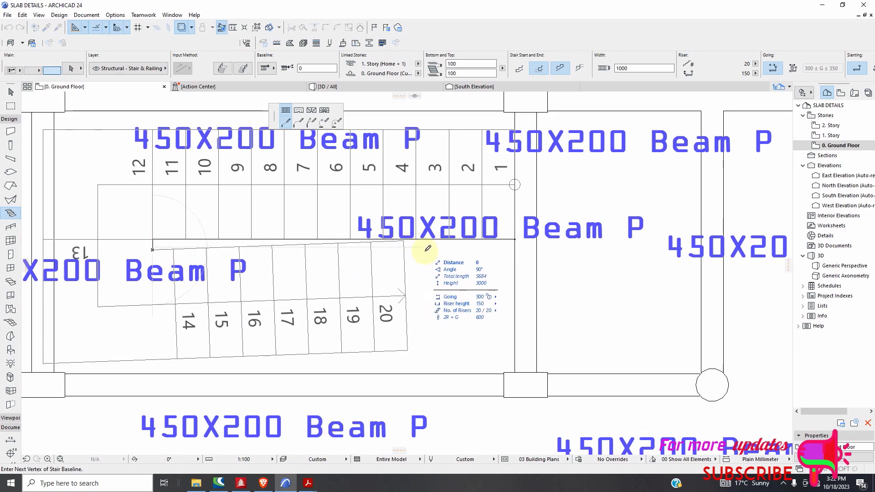
{"action": "left_click", "coordinate": [515, 249]}
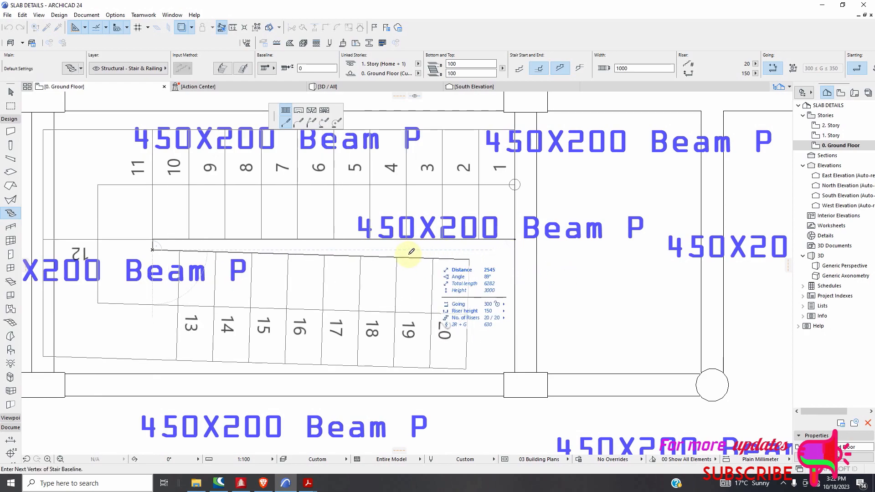
{"action": "left_click", "coordinate": [518, 250]}
Step: Draw a U-shaped stair in the beam plan's lower-wing bay, from the dividing beam's midpoint out and back to the same beam's face
{"action": "scroll", "coordinate": [422, 252], "scroll_direction": "down", "scroll_amount": 10}
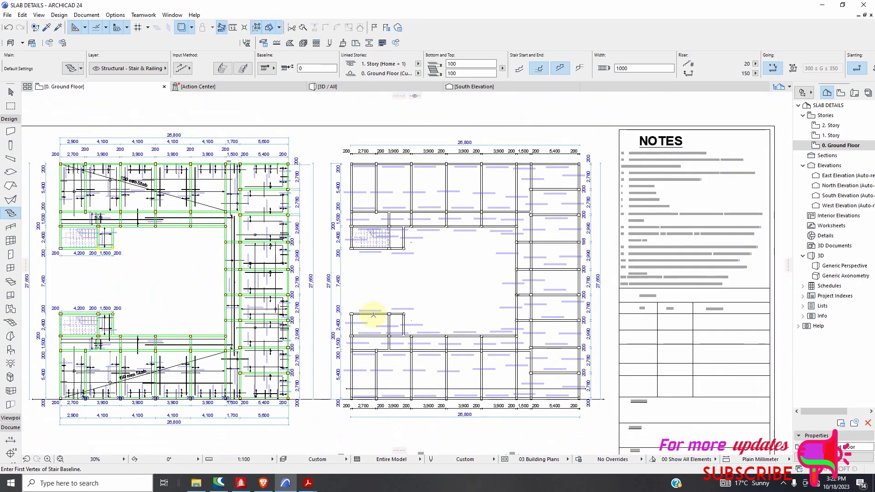
{"action": "scroll", "coordinate": [401, 343], "scroll_direction": "up", "scroll_amount": 4}
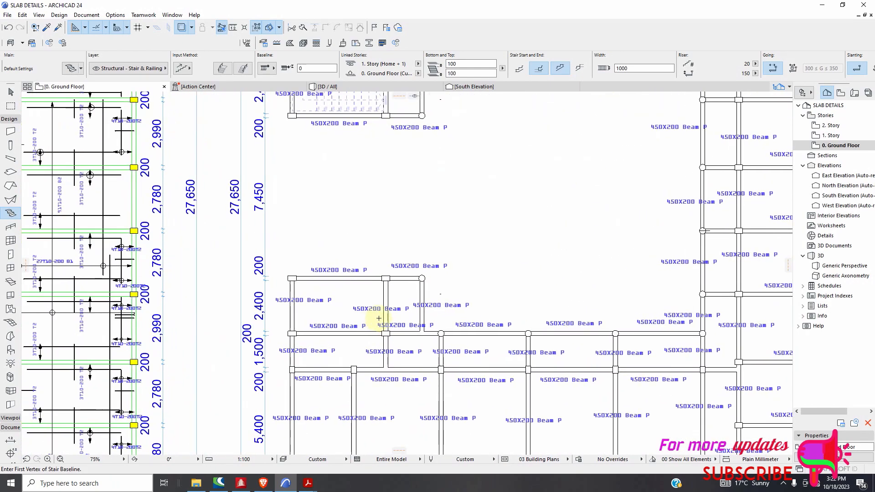
{"action": "scroll", "coordinate": [380, 316], "scroll_direction": "down", "scroll_amount": 1}
{"action": "scroll", "coordinate": [327, 303], "scroll_direction": "up", "scroll_amount": 2}
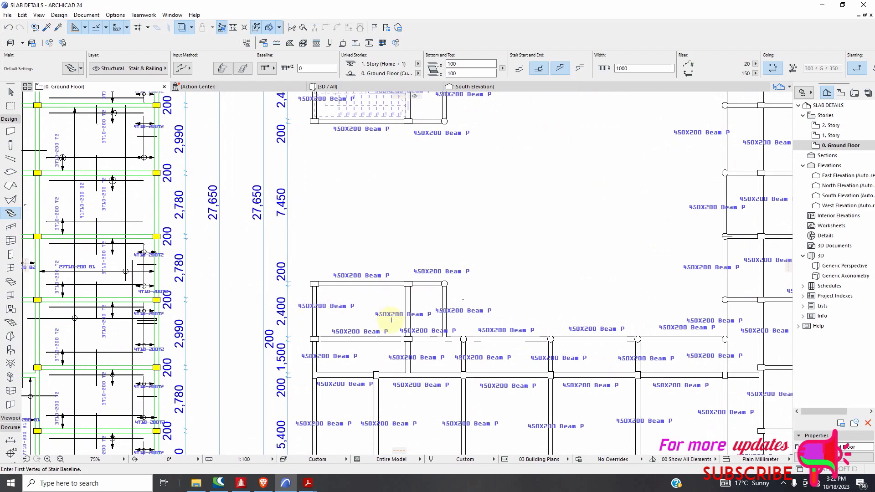
{"action": "scroll", "coordinate": [403, 306], "scroll_direction": "up", "scroll_amount": 5}
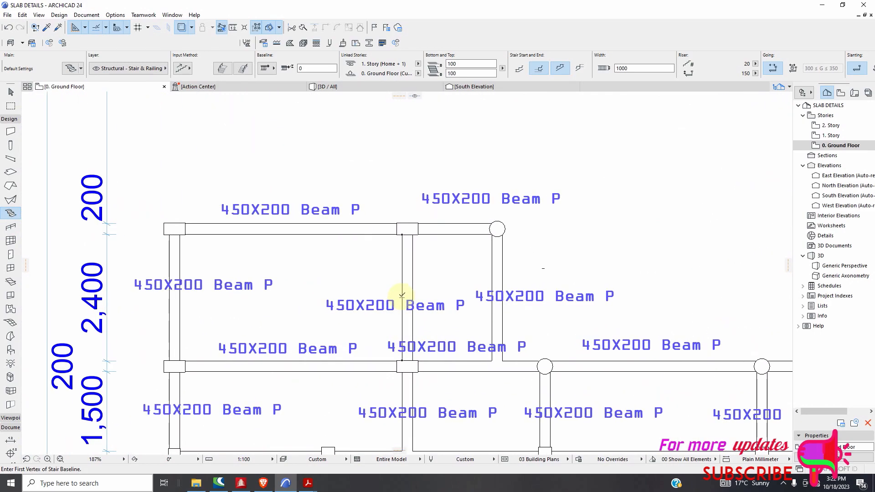
{"action": "left_click", "coordinate": [402, 296]}
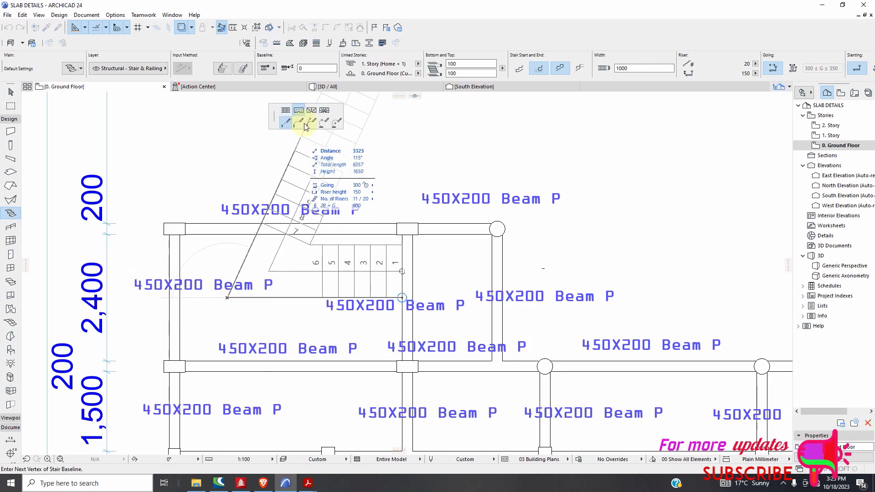
{"action": "left_click", "coordinate": [227, 305]}
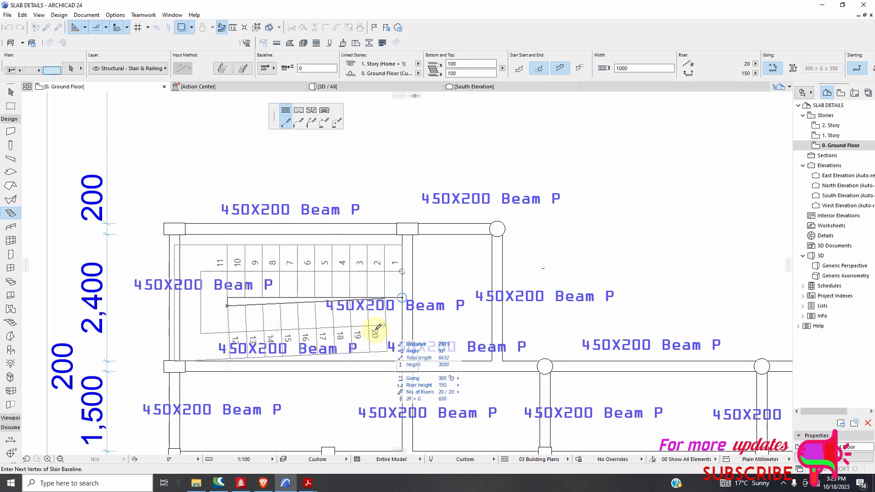
{"action": "scroll", "coordinate": [360, 317], "scroll_direction": "up", "scroll_amount": 5}
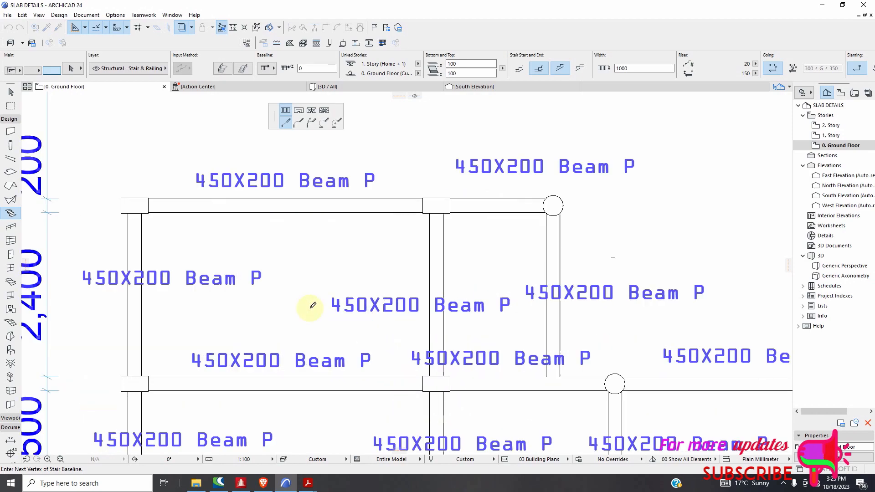
{"action": "scroll", "coordinate": [381, 318], "scroll_direction": "down", "scroll_amount": 3}
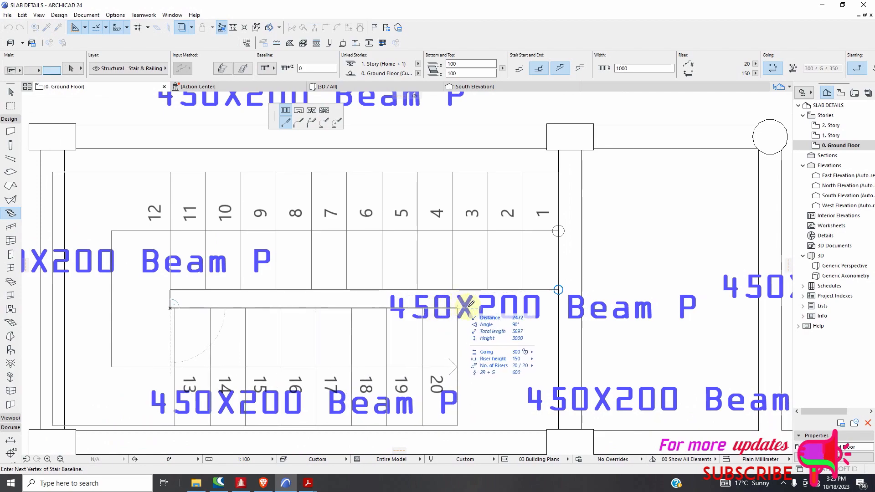
{"action": "double_click", "coordinate": [560, 305]}
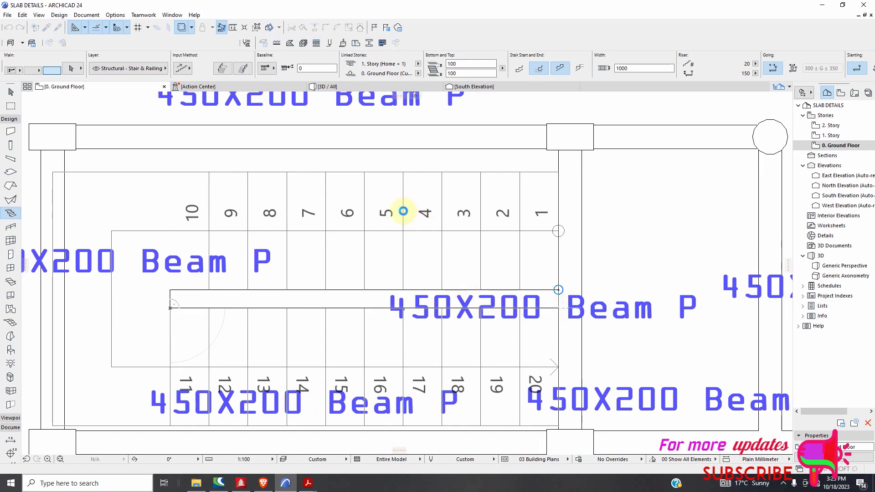
Step: Examine the stairs in both floor plans and the line and arrow styles in the water tank slab details
{"action": "scroll", "coordinate": [400, 191], "scroll_direction": "down", "scroll_amount": 7}
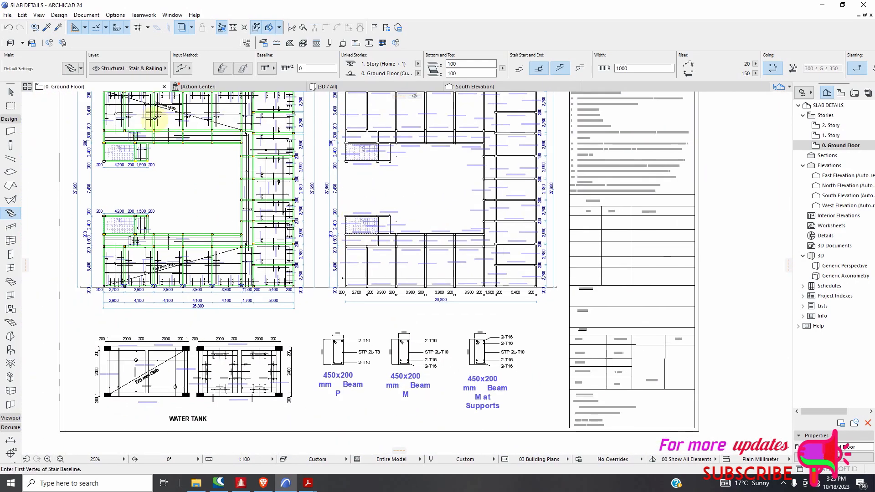
{"action": "scroll", "coordinate": [171, 118], "scroll_direction": "up", "scroll_amount": 3}
{"action": "scroll", "coordinate": [355, 179], "scroll_direction": "down", "scroll_amount": 2}
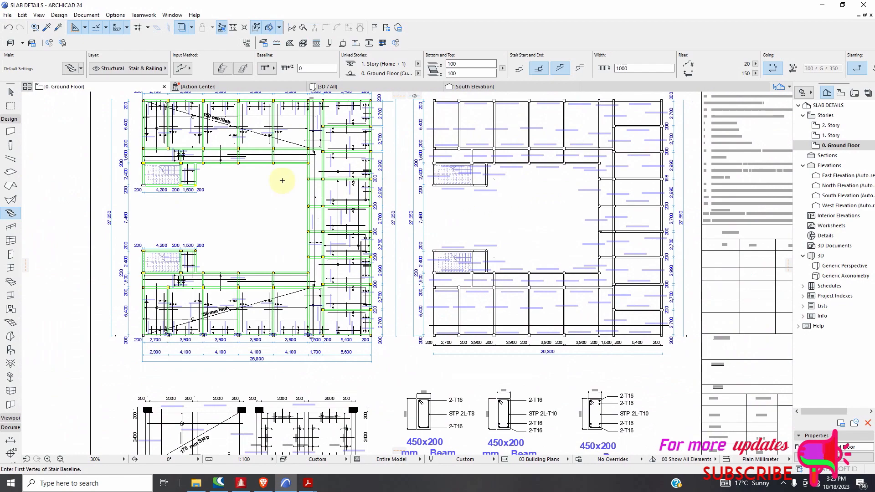
{"action": "left_click", "coordinate": [10, 91]}
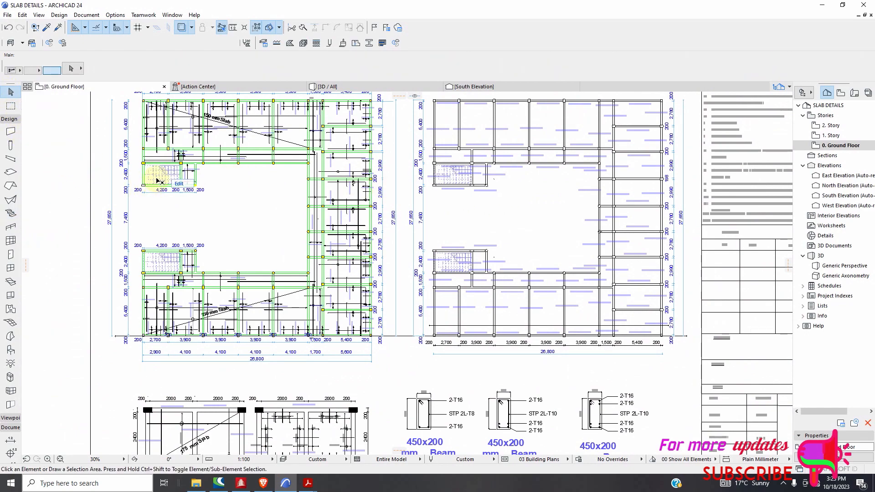
{"action": "left_click", "coordinate": [162, 187]}
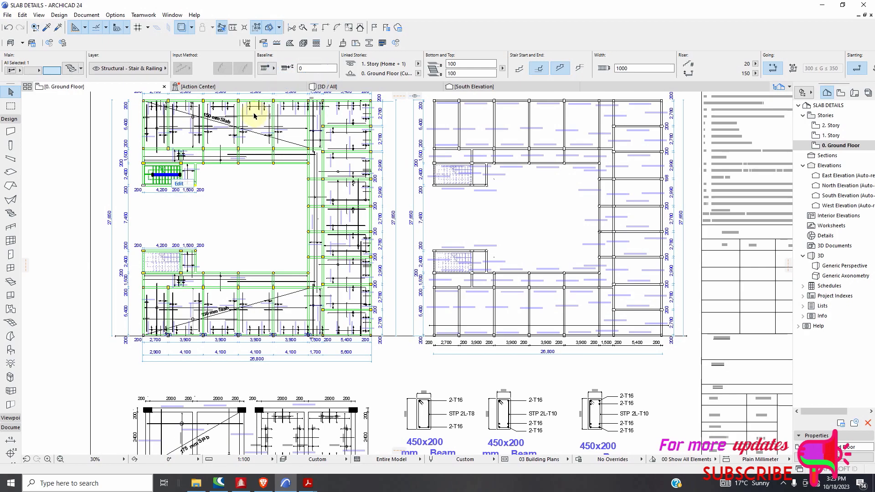
{"action": "scroll", "coordinate": [289, 234], "scroll_direction": "down", "scroll_amount": 3}
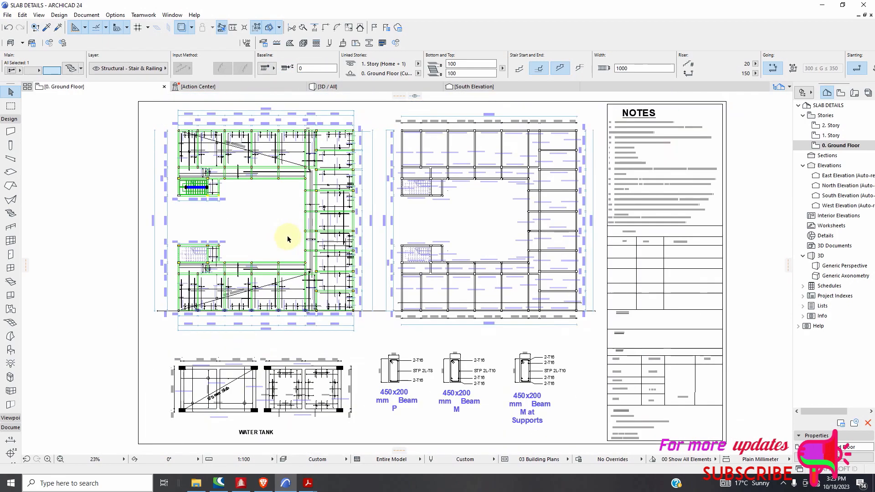
{"action": "scroll", "coordinate": [438, 239], "scroll_direction": "up", "scroll_amount": 4}
{"action": "scroll", "coordinate": [426, 233], "scroll_direction": "down", "scroll_amount": 3}
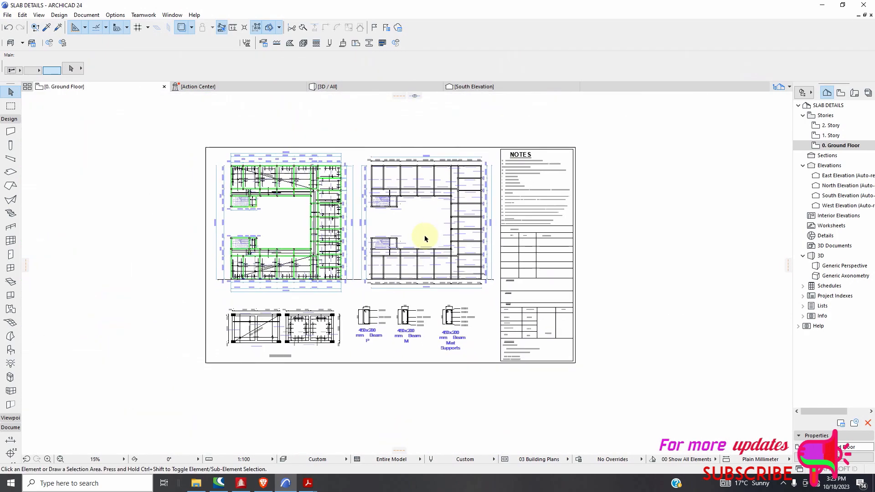
{"action": "scroll", "coordinate": [293, 361], "scroll_direction": "up", "scroll_amount": 5}
{"action": "scroll", "coordinate": [275, 299], "scroll_direction": "down", "scroll_amount": 4}
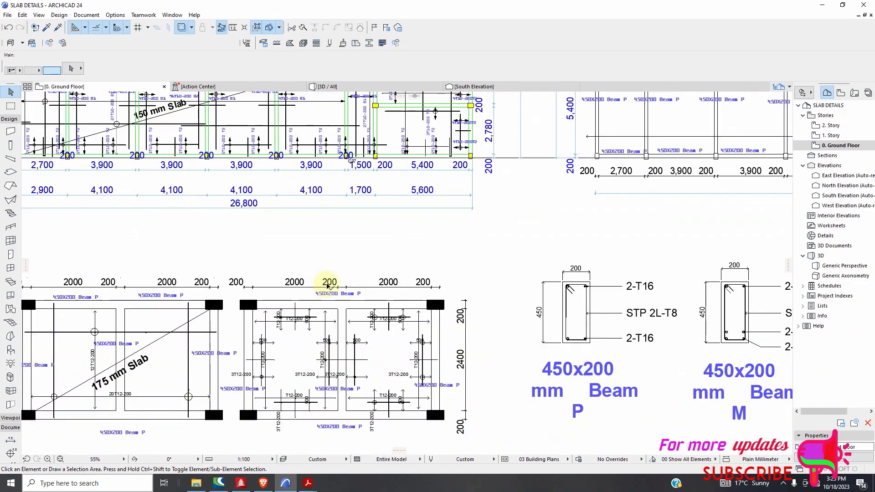
{"action": "scroll", "coordinate": [326, 286], "scroll_direction": "up", "scroll_amount": 2}
{"action": "scroll", "coordinate": [279, 293], "scroll_direction": "up", "scroll_amount": 6}
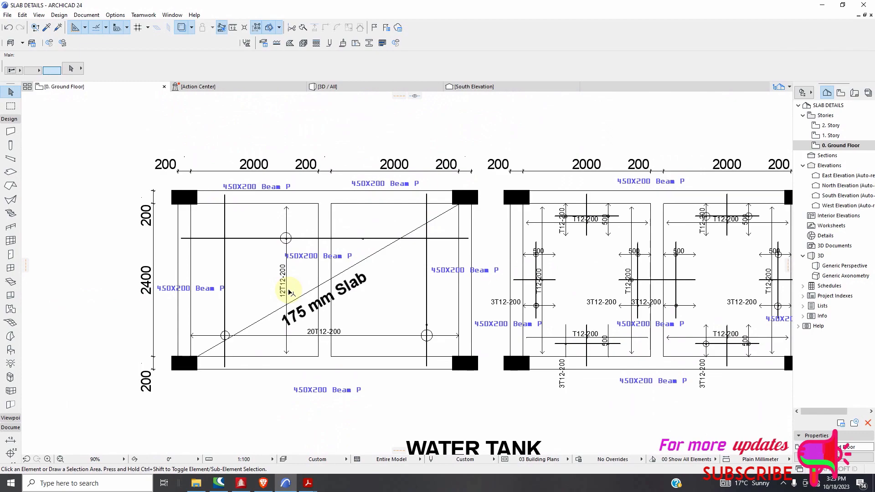
{"action": "scroll", "coordinate": [289, 293], "scroll_direction": "down", "scroll_amount": 4}
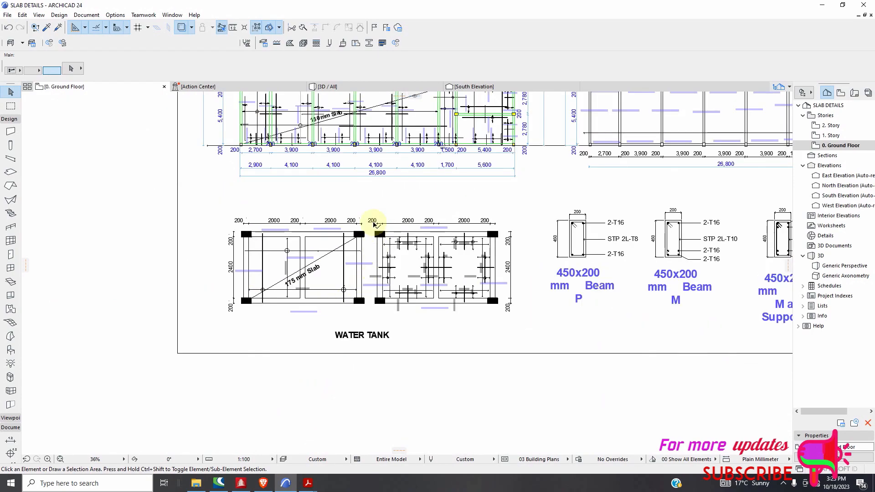
Step: Copy the filled-arrowhead line settings from a slab reinforcement line onto the water tank's vertical 12T12-200 distribution line
{"action": "left_click", "coordinate": [48, 29]}
{"action": "scroll", "coordinate": [294, 146], "scroll_direction": "up", "scroll_amount": 4}
{"action": "scroll", "coordinate": [294, 148], "scroll_direction": "up", "scroll_amount": 1}
{"action": "left_click", "coordinate": [299, 144]}
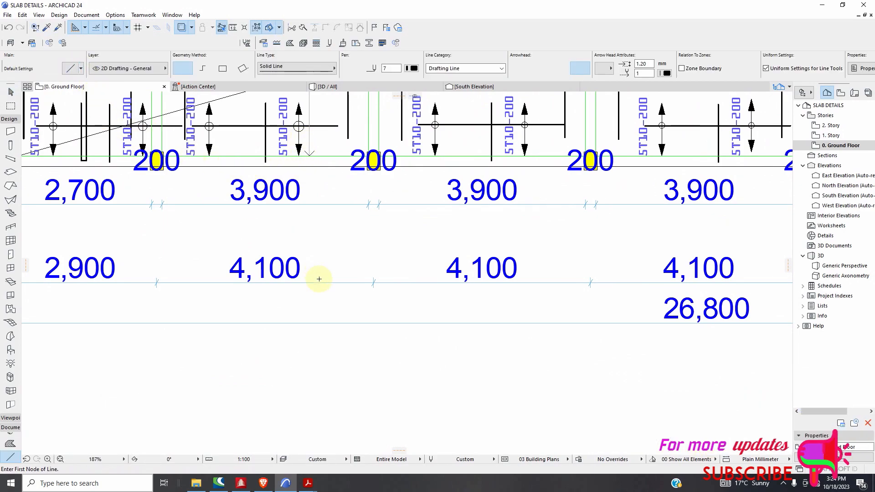
{"action": "key", "text": "ctrl+alt+c"}
{"action": "scroll", "coordinate": [325, 273], "scroll_direction": "down", "scroll_amount": 5}
{"action": "scroll", "coordinate": [318, 366], "scroll_direction": "up", "scroll_amount": 4}
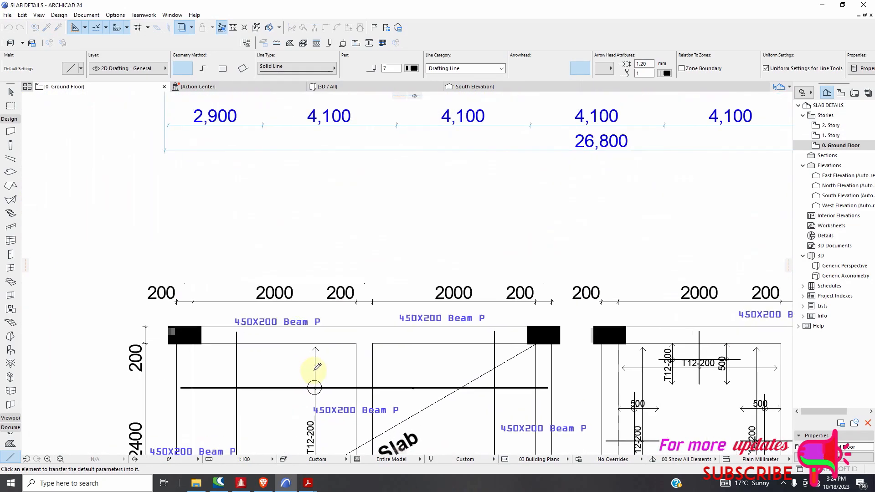
{"action": "left_click", "coordinate": [314, 360]}
Step: Apply the copied arrowhead settings to the horizontal 20T12-200 distribution line in the 175 mm water tank slab
{"action": "scroll", "coordinate": [313, 263], "scroll_direction": "down", "scroll_amount": 3}
{"action": "scroll", "coordinate": [365, 385], "scroll_direction": "up", "scroll_amount": 3}
{"action": "key", "text": "ctrl+a"}
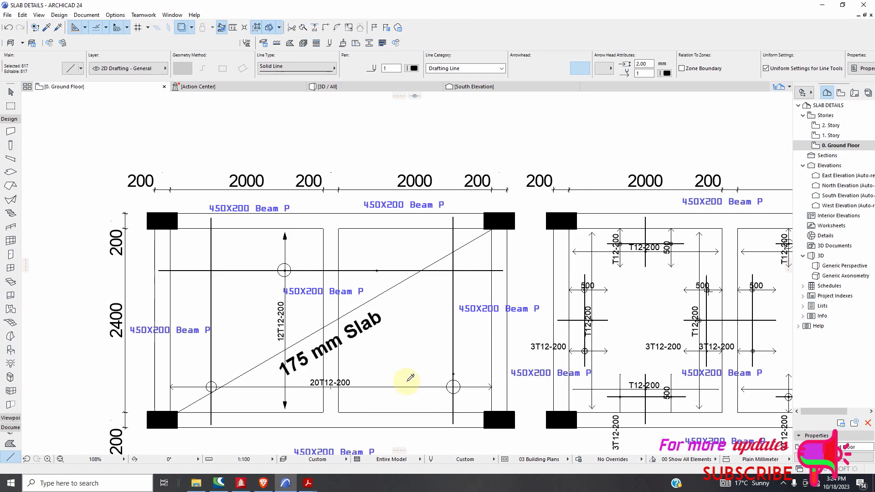
{"action": "left_click", "coordinate": [406, 381], "text": "ctrl+alt"}
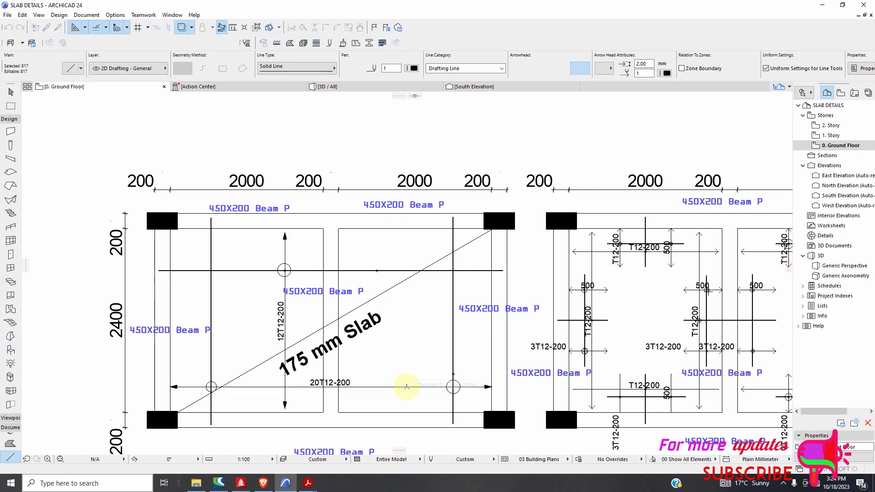
Step: Apply the filled arrowheads to the long vertical and the upper horizontal T12-200 lines in the second water tank plan's left cell
{"action": "scroll", "coordinate": [303, 351], "scroll_direction": "down", "scroll_amount": 5}
{"action": "scroll", "coordinate": [510, 363], "scroll_direction": "up", "scroll_amount": 8}
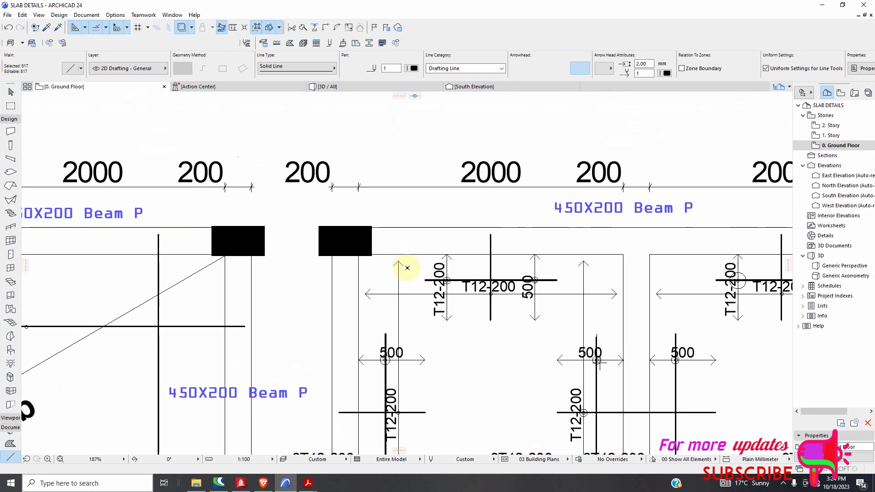
{"action": "key", "text": "ctrl+alt"}
{"action": "left_click", "coordinate": [399, 275], "text": "ctrl+alt"}
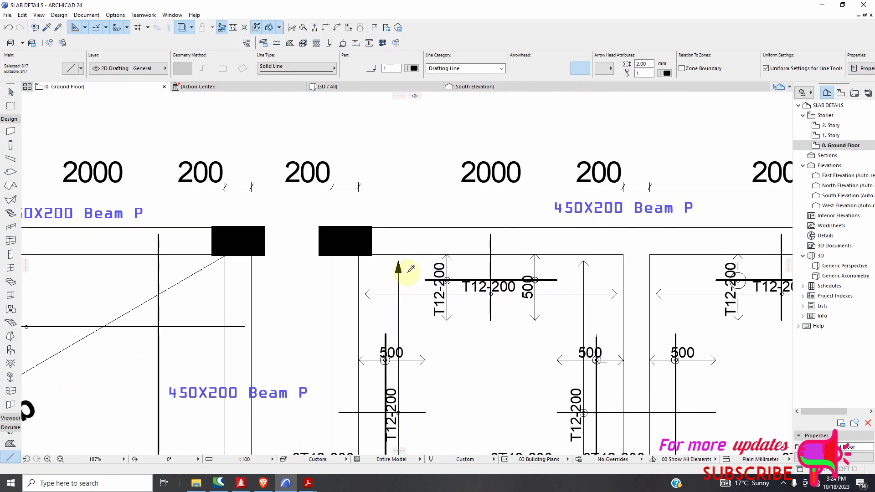
{"action": "key", "text": "ctrl+alt"}
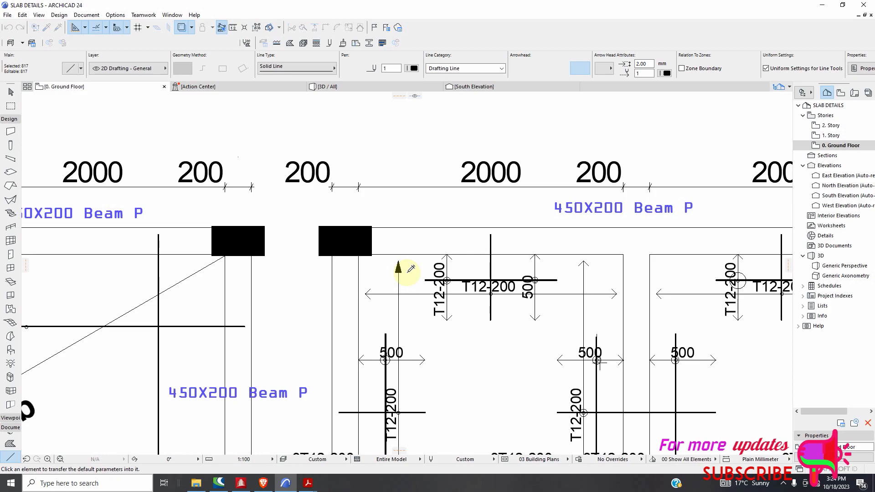
{"action": "left_click", "coordinate": [418, 293], "text": "ctrl+alt"}
Step: Apply the filled arrowheads to the short vertical T12-200 line crossing the upper bar in the second tank plan's left cell
{"action": "scroll", "coordinate": [418, 292], "scroll_direction": "down", "scroll_amount": 5}
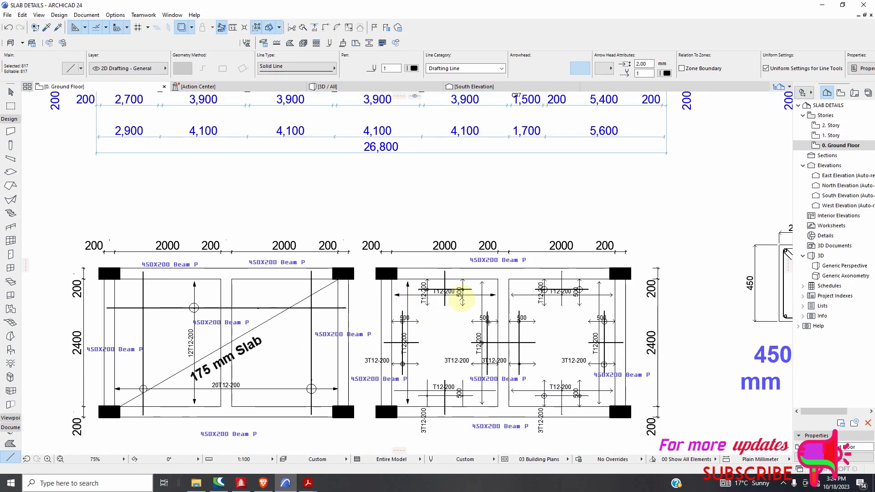
{"action": "scroll", "coordinate": [460, 294], "scroll_direction": "up", "scroll_amount": 3}
{"action": "scroll", "coordinate": [401, 277], "scroll_direction": "down", "scroll_amount": 3}
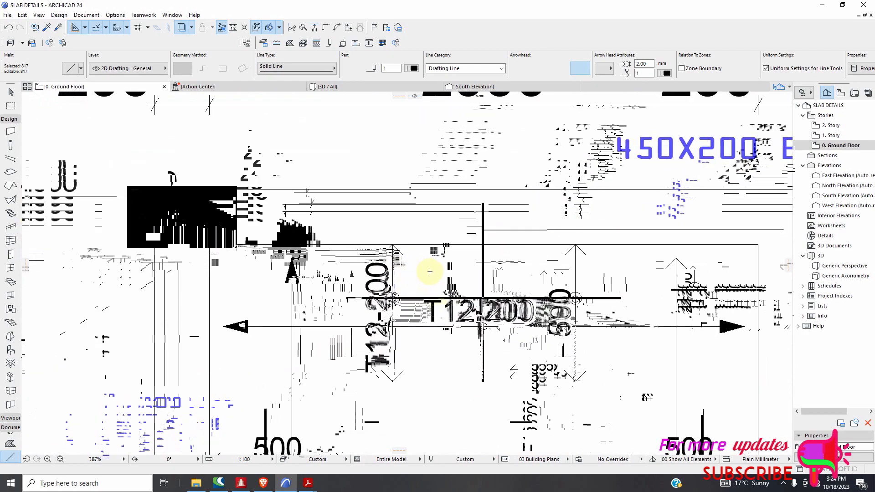
{"action": "left_click", "coordinate": [392, 269]}
{"action": "scroll", "coordinate": [421, 269], "scroll_direction": "down", "scroll_amount": 2}
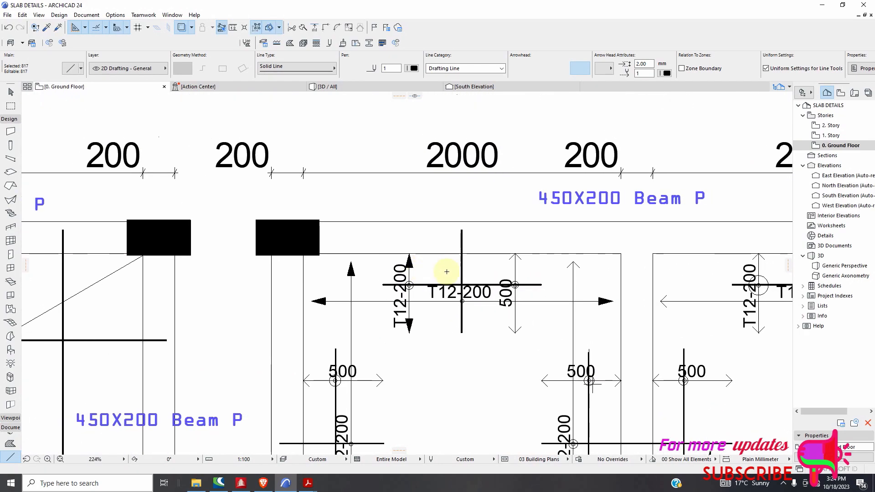
Step: Apply the filled arrowheads to the vertical 500 mm dimension line at the upper bar in the same cell
{"action": "scroll", "coordinate": [482, 276], "scroll_direction": "down", "scroll_amount": 1}
{"action": "scroll", "coordinate": [519, 269], "scroll_direction": "up", "scroll_amount": 3}
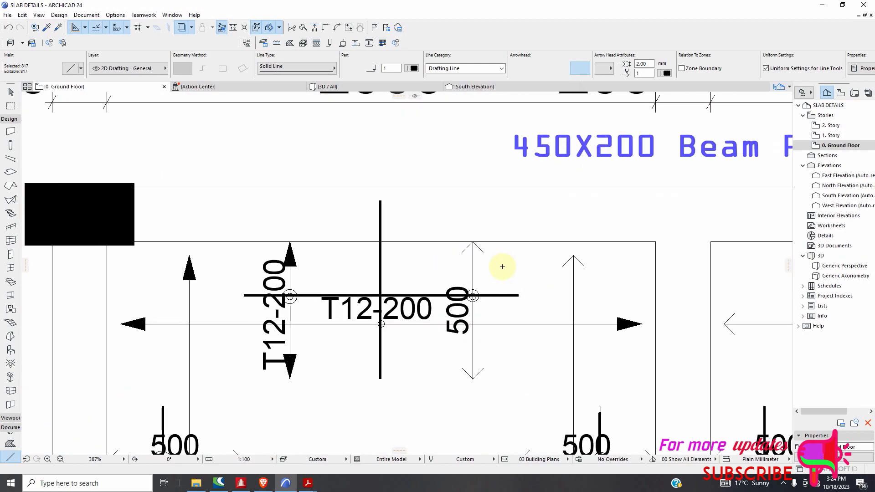
{"action": "scroll", "coordinate": [502, 266], "scroll_direction": "down", "scroll_amount": 3}
{"action": "scroll", "coordinate": [494, 269], "scroll_direction": "up", "scroll_amount": 1}
{"action": "scroll", "coordinate": [494, 269], "scroll_direction": "up", "scroll_amount": 1}
{"action": "key", "text": "ctrl+alt"}
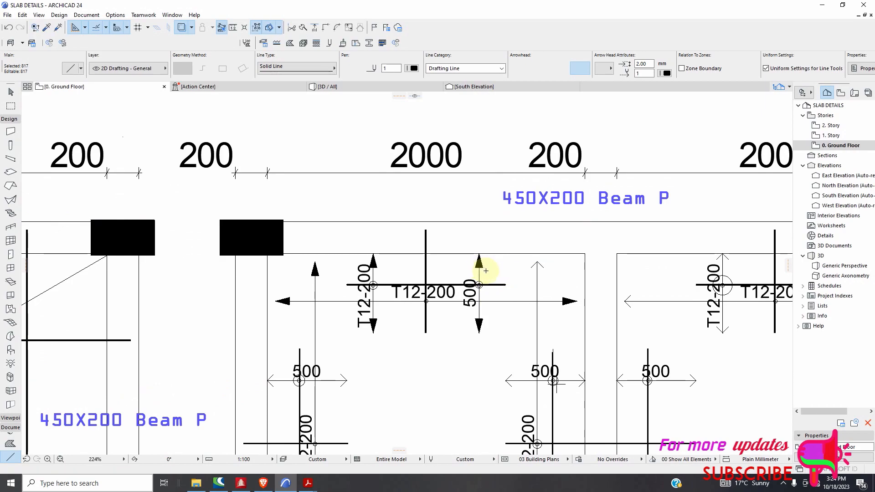
{"action": "scroll", "coordinate": [484, 267], "scroll_direction": "down", "scroll_amount": 2}
{"action": "scroll", "coordinate": [463, 287], "scroll_direction": "down", "scroll_amount": 1}
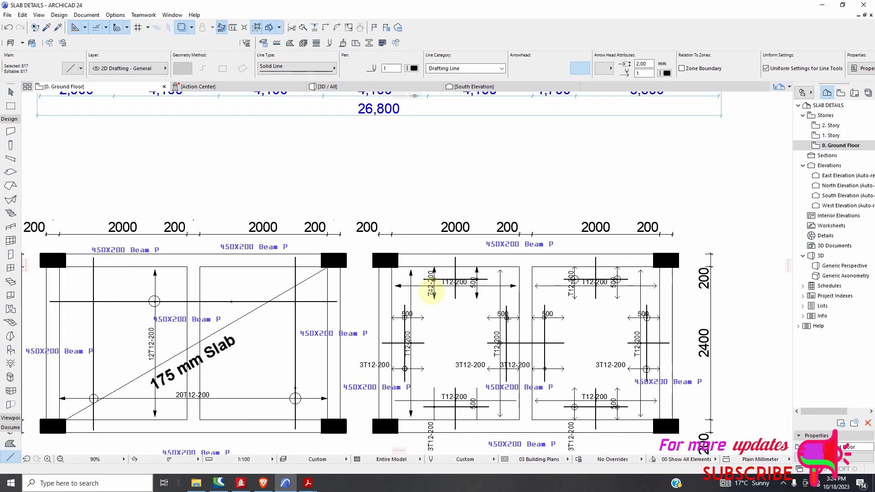
{"action": "scroll", "coordinate": [433, 281], "scroll_direction": "down", "scroll_amount": 1}
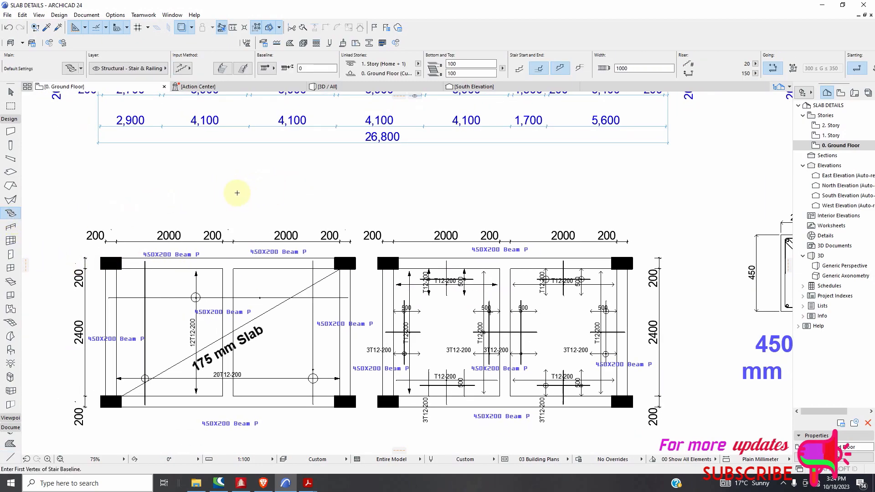
{"action": "left_click", "coordinate": [272, 183]}
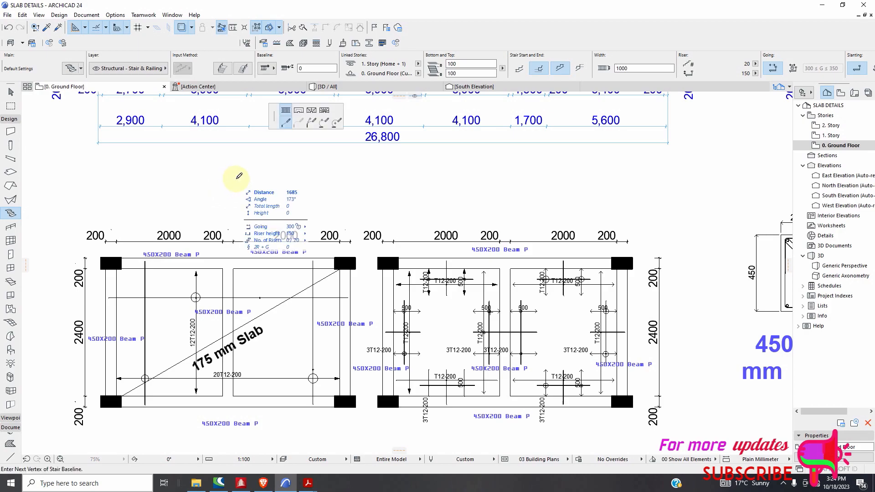
{"action": "right_click", "coordinate": [236, 179]}
{"action": "key", "text": "Escape"}
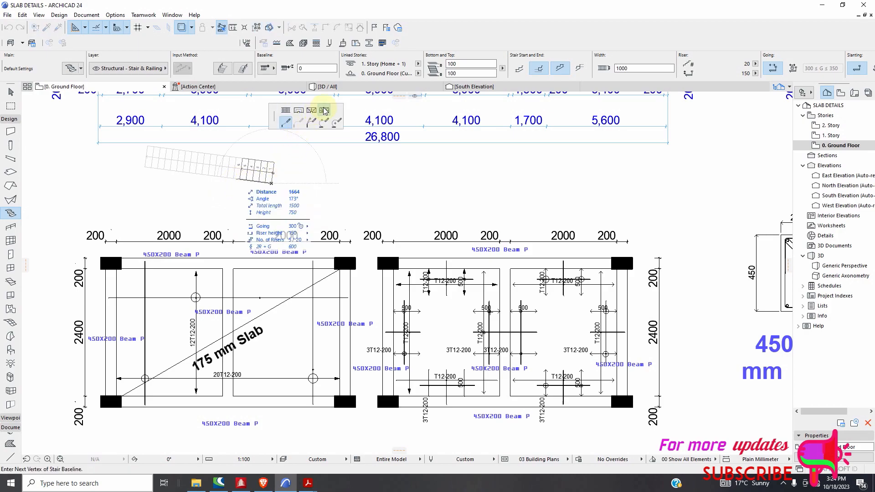
{"action": "left_click", "coordinate": [322, 112]}
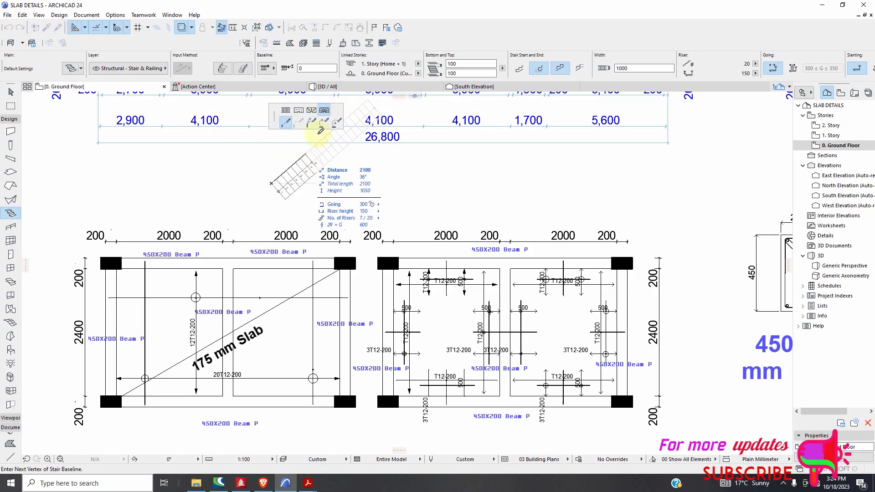
{"action": "left_click", "coordinate": [328, 159]}
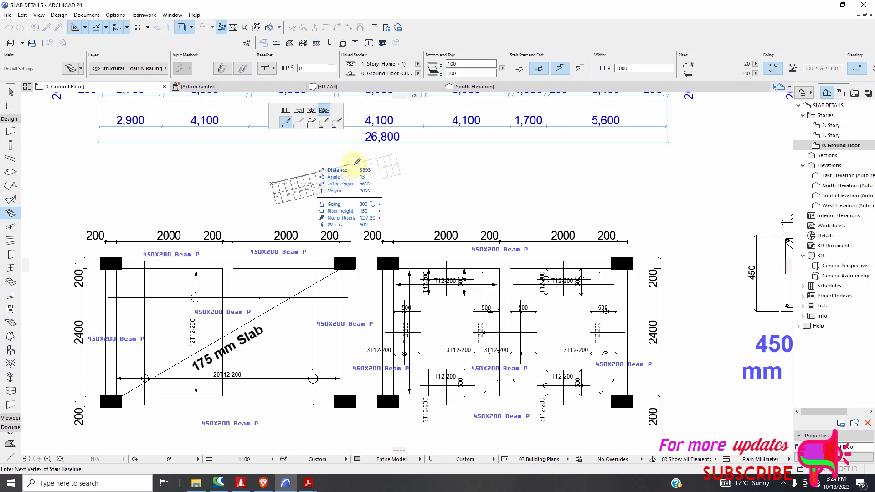
{"action": "left_click", "coordinate": [374, 166]}
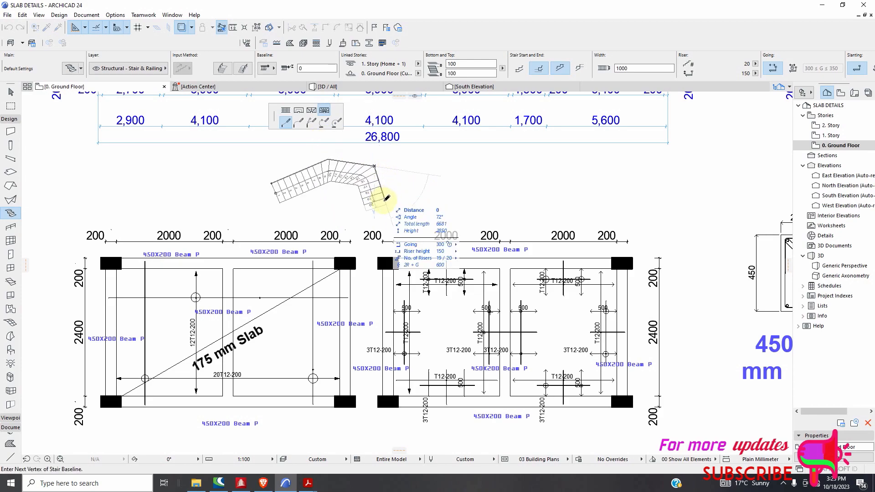
{"action": "left_click", "coordinate": [384, 198]}
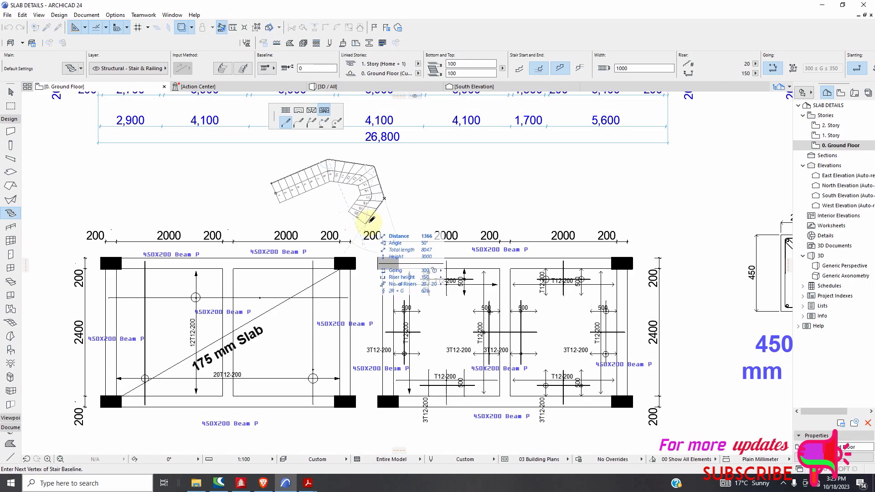
{"action": "left_click", "coordinate": [369, 223]}
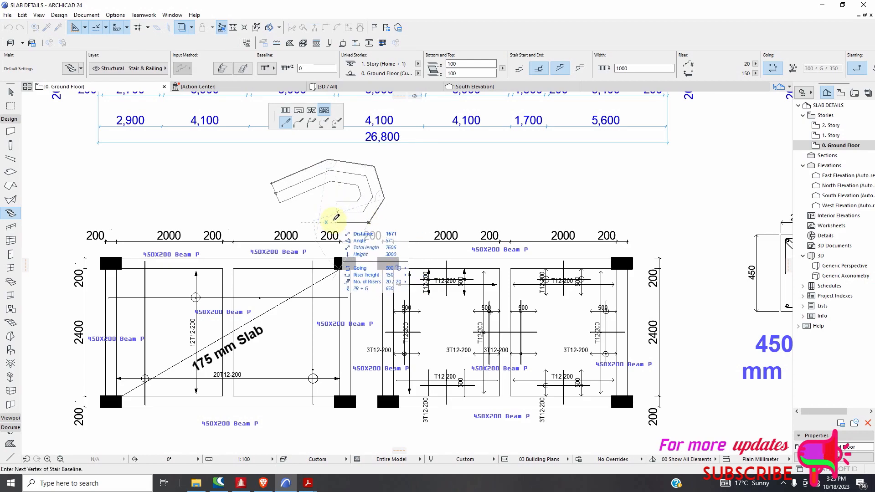
{"action": "key", "text": "Escape"}
Step: Apply the filled arrowheads to the horizontal 500 mm and 3T12-200 lines crossing the left vertical bar in the second tank plan's left cell
{"action": "scroll", "coordinate": [348, 289], "scroll_direction": "down", "scroll_amount": 1}
{"action": "scroll", "coordinate": [323, 278], "scroll_direction": "up", "scroll_amount": 3}
{"action": "scroll", "coordinate": [372, 329], "scroll_direction": "down", "scroll_amount": 3}
{"action": "scroll", "coordinate": [289, 342], "scroll_direction": "up", "scroll_amount": 4}
{"action": "scroll", "coordinate": [503, 242], "scroll_direction": "down", "scroll_amount": 2}
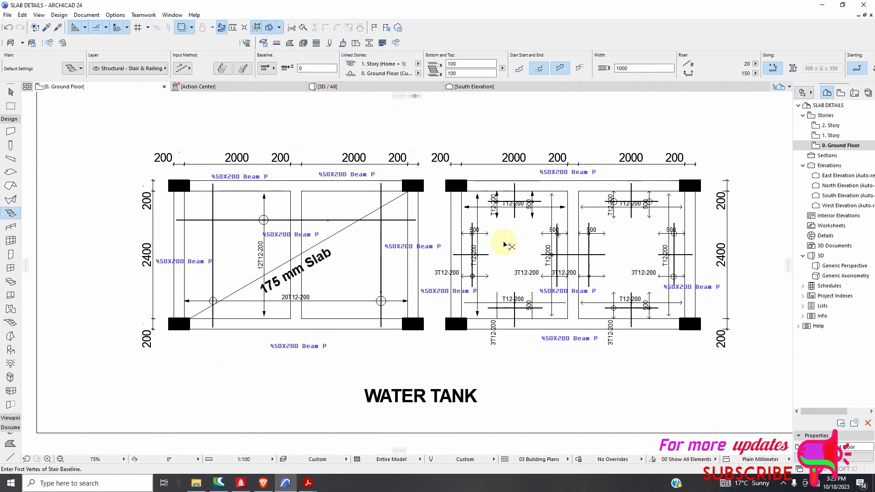
{"action": "key", "text": "ctrl+alt"}
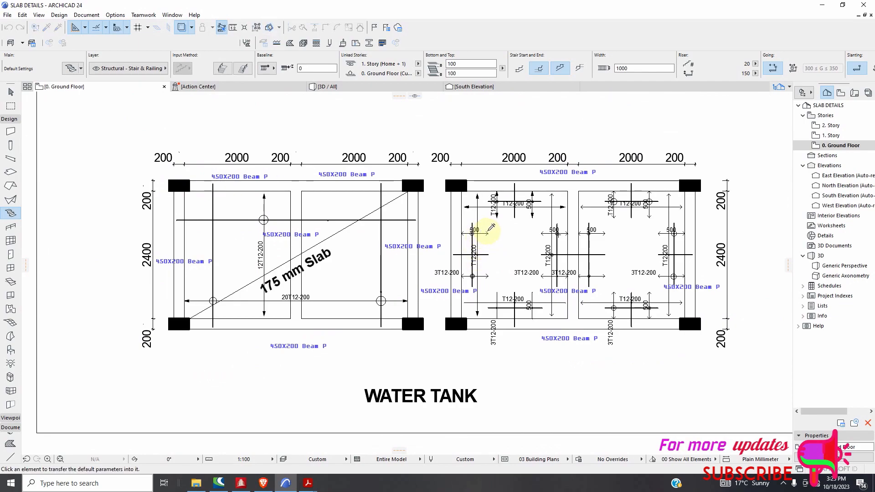
{"action": "scroll", "coordinate": [491, 228], "scroll_direction": "up", "scroll_amount": 4}
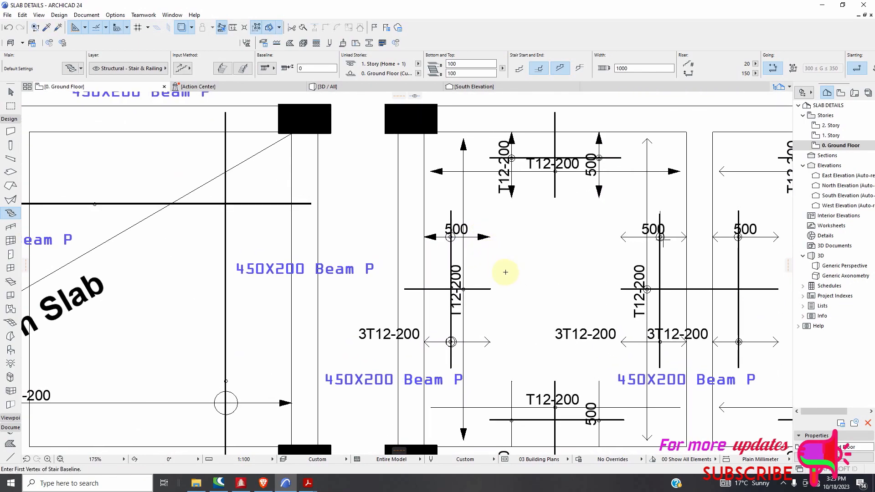
{"action": "scroll", "coordinate": [506, 272], "scroll_direction": "down", "scroll_amount": 4}
{"action": "key", "text": "ctrl+alt"}
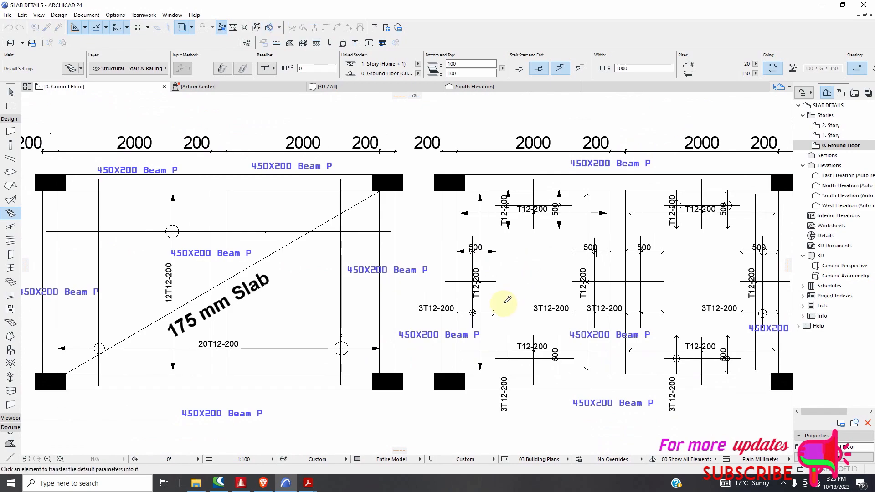
Step: Apply the filled arrowheads to the short vertical 3T12-200 and 500 mm lines crossing the lower bar in the same left cell
{"action": "scroll", "coordinate": [498, 293], "scroll_direction": "down", "scroll_amount": 2}
{"action": "scroll", "coordinate": [525, 273], "scroll_direction": "up", "scroll_amount": 6}
{"action": "key", "text": "ctrl+alt"}
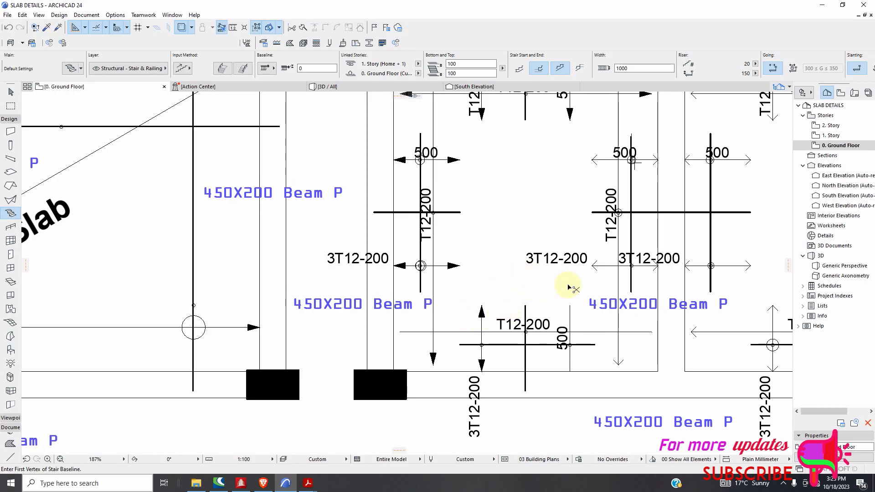
{"action": "key", "text": "ctrl+alt"}
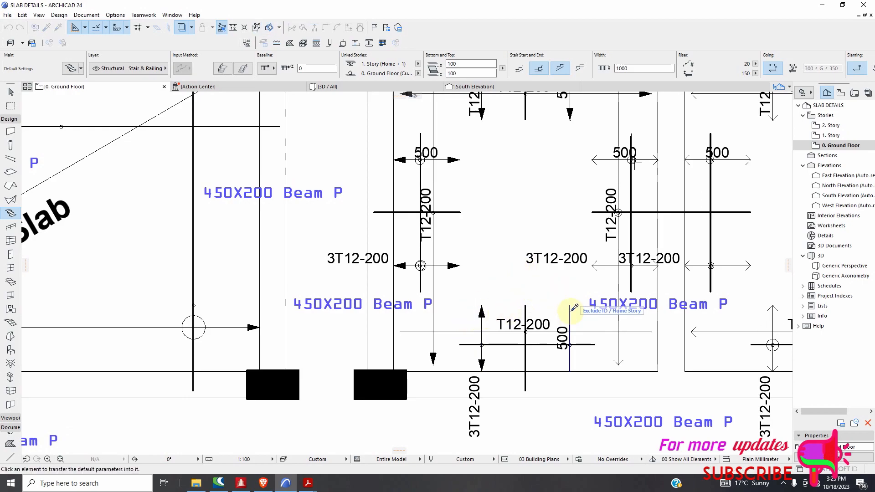
Step: Apply the filled arrowheads to the left cell's right-hand long vertical T12-200 line and the horizontal 3T12-200 line crossing its right vertical bar
{"action": "scroll", "coordinate": [410, 296], "scroll_direction": "down", "scroll_amount": 5}
{"action": "scroll", "coordinate": [486, 280], "scroll_direction": "up", "scroll_amount": 5}
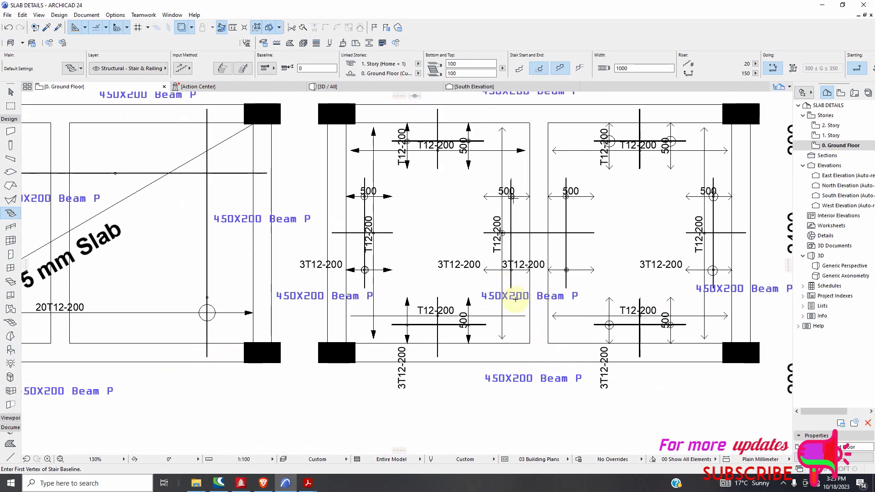
{"action": "key", "text": "ctrl+alt"}
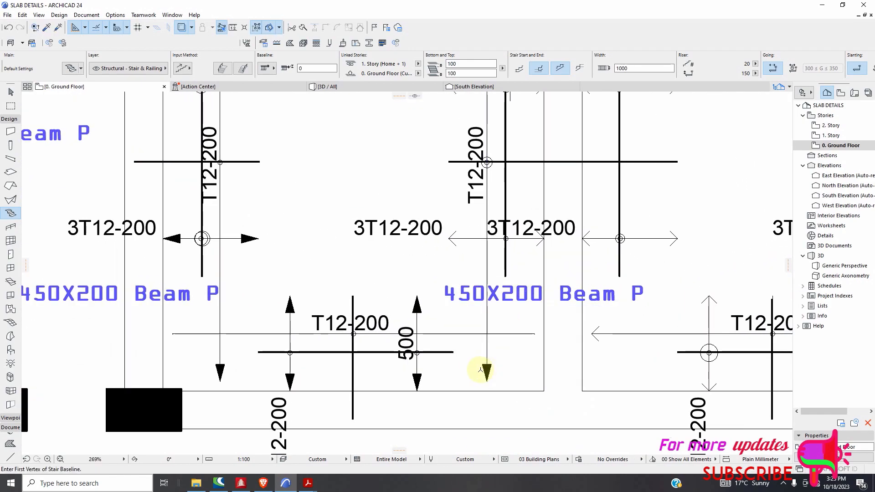
{"action": "scroll", "coordinate": [468, 222], "scroll_direction": "down", "scroll_amount": 2}
{"action": "scroll", "coordinate": [468, 222], "scroll_direction": "up", "scroll_amount": 2}
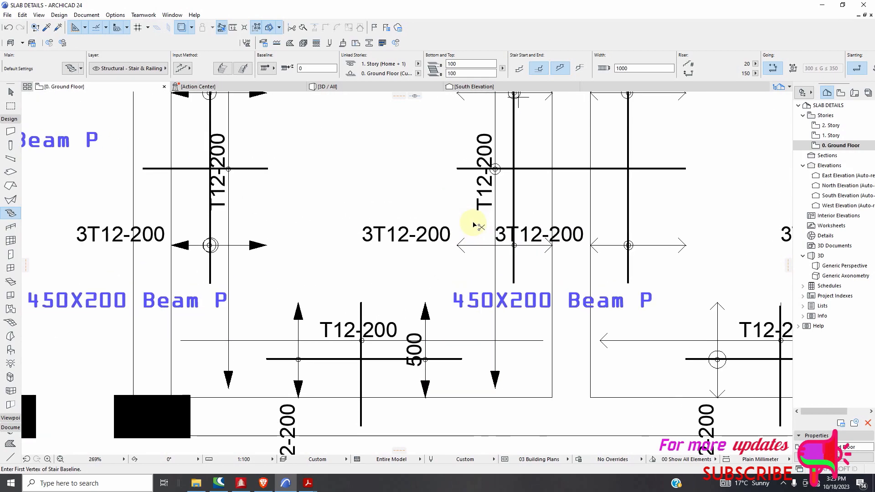
{"action": "key", "text": "ctrl+alt"}
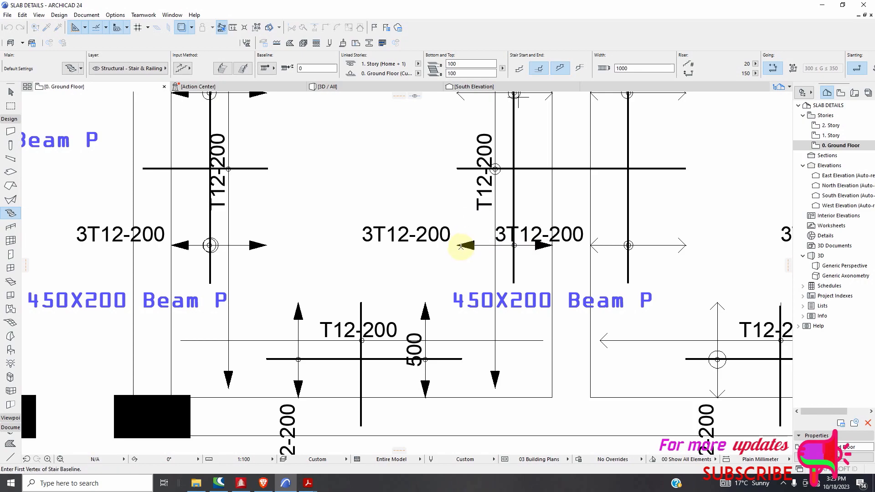
Step: Apply the filled arrowheads to the horizontal 500 mm line crossing the left cell's right vertical bar
{"action": "scroll", "coordinate": [403, 270], "scroll_direction": "down", "scroll_amount": 2}
{"action": "scroll", "coordinate": [437, 180], "scroll_direction": "up", "scroll_amount": 1}
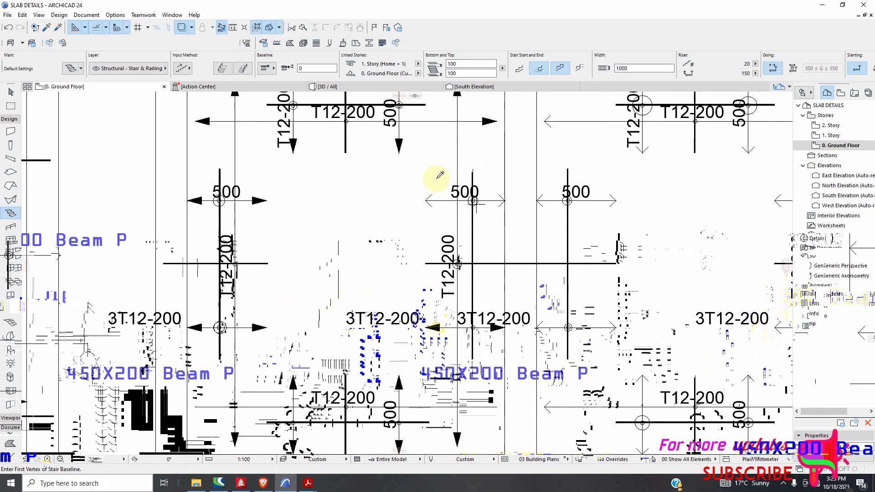
{"action": "key", "text": "ctrl+alt"}
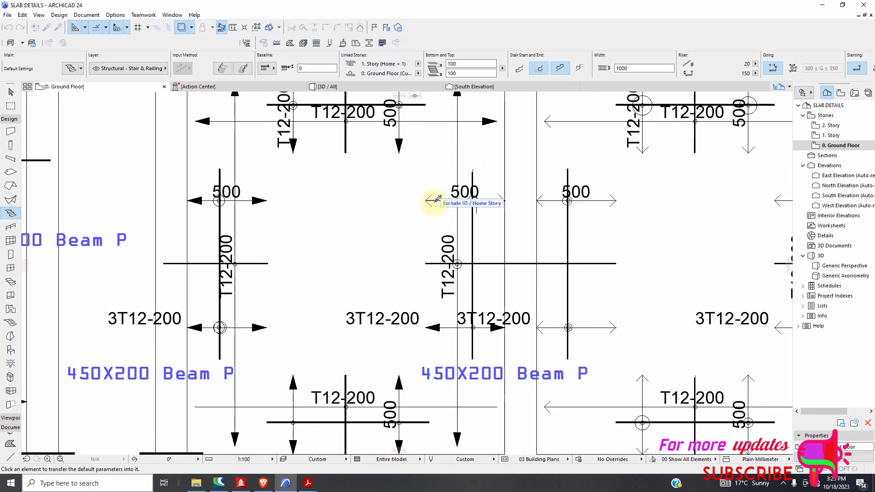
{"action": "left_click", "coordinate": [433, 201], "text": "ctrl+alt"}
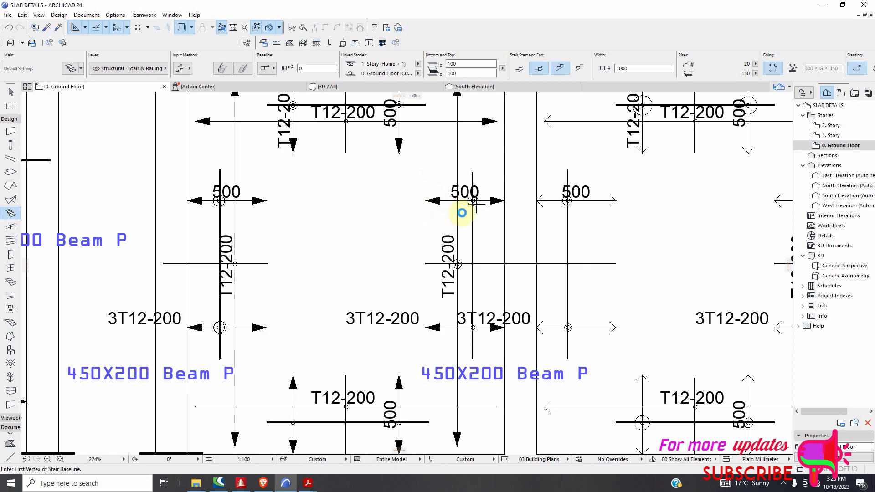
Step: Apply the filled arrowheads to the horizontal 500 mm and lower distribution lines crossing the left vertical bar in the second tank plan's right cell
{"action": "key", "text": "ctrl+alt"}
{"action": "left_click", "coordinate": [613, 199], "text": "ctrl+alt"}
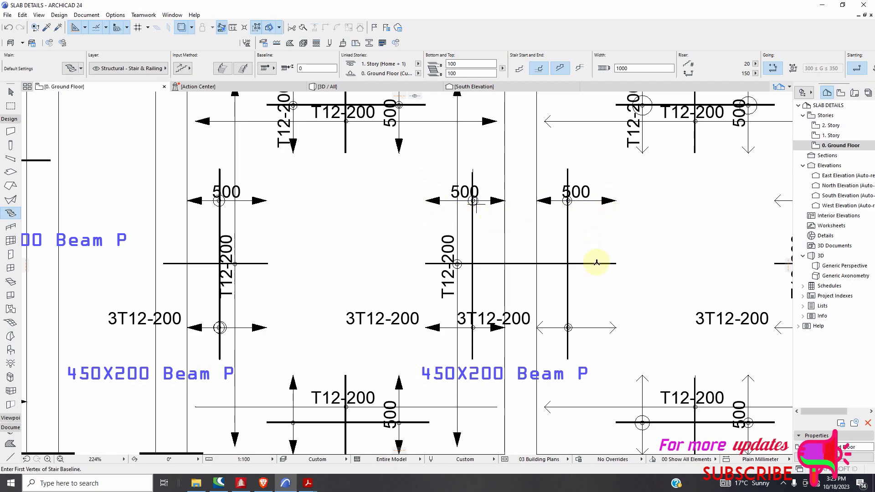
{"action": "scroll", "coordinate": [595, 258], "scroll_direction": "up", "scroll_amount": 3}
{"action": "key", "text": "ctrl+alt"}
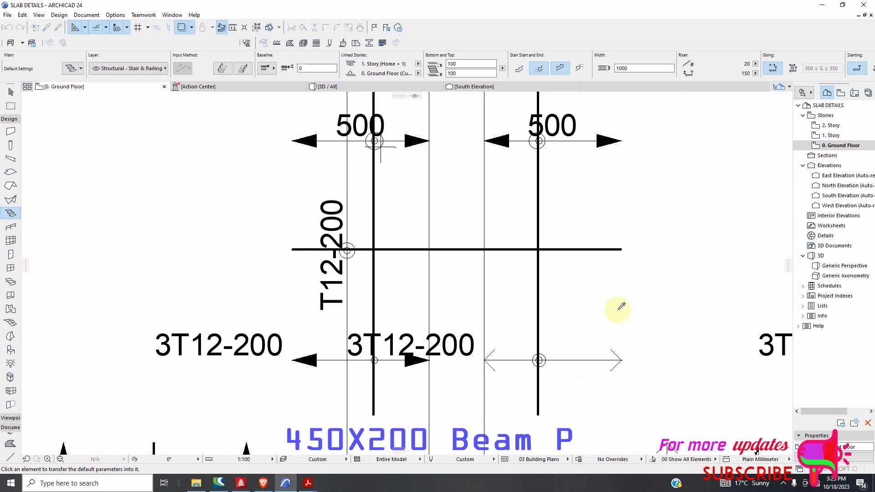
{"action": "left_click", "coordinate": [569, 359], "text": "ctrl+alt"}
Step: Apply the filled arrowheads to the short vertical 3T12-200 and 500 mm lines crossing the lower bar in the right cell
{"action": "scroll", "coordinate": [531, 360], "scroll_direction": "down", "scroll_amount": 5}
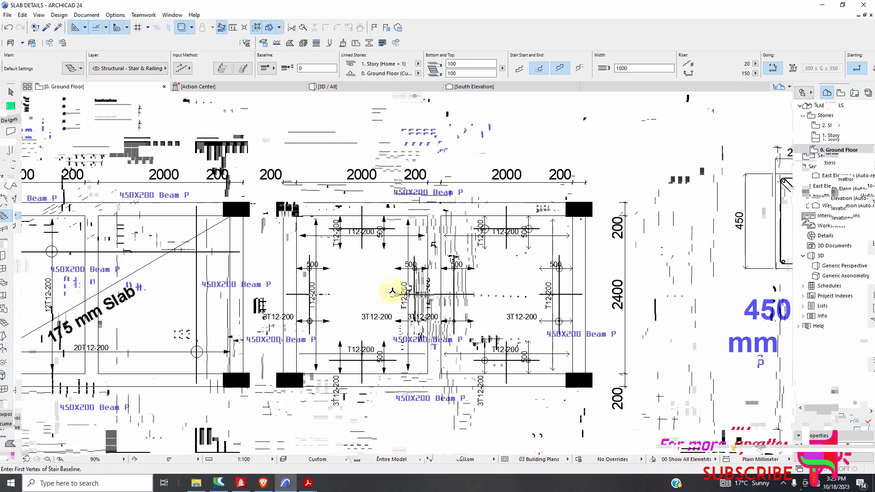
{"action": "scroll", "coordinate": [450, 289], "scroll_direction": "up", "scroll_amount": 5}
{"action": "key", "text": "ctrl+alt"}
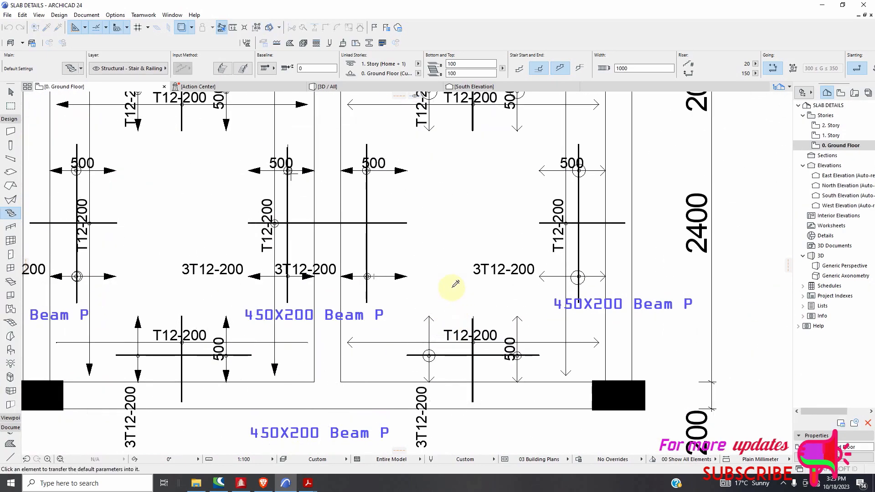
{"action": "left_click", "coordinate": [429, 329], "text": "ctrl+alt"}
{"action": "key", "text": "ctrl+alt"}
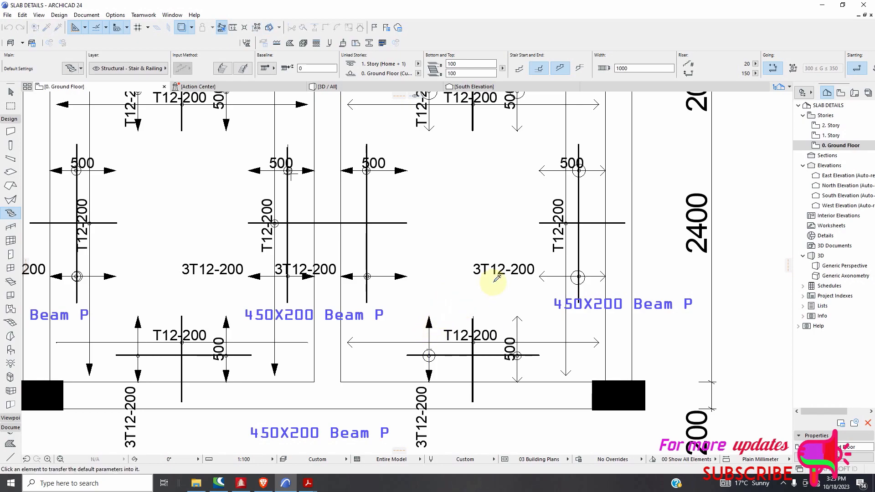
{"action": "left_click", "coordinate": [518, 327], "text": "ctrl+alt"}
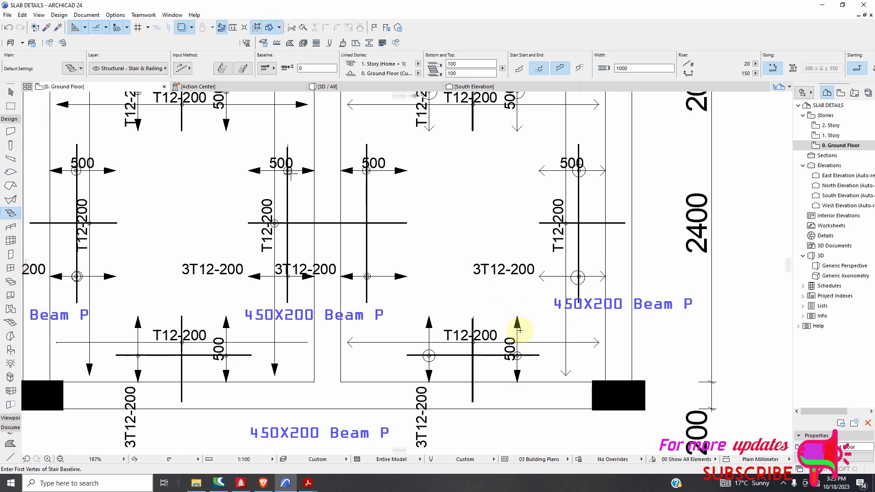
Step: Apply the filled arrowheads to the upper horizontal T12-200 line in the second tank plan's right cell
{"action": "scroll", "coordinate": [400, 302], "scroll_direction": "down", "scroll_amount": 4}
{"action": "scroll", "coordinate": [480, 214], "scroll_direction": "up", "scroll_amount": 4}
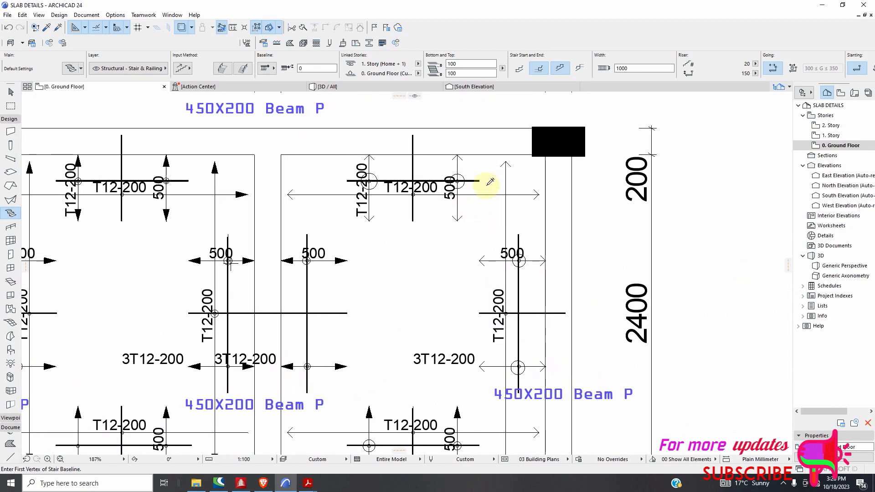
{"action": "key", "text": "ctrl+alt"}
{"action": "left_click", "coordinate": [480, 193], "text": "ctrl+alt"}
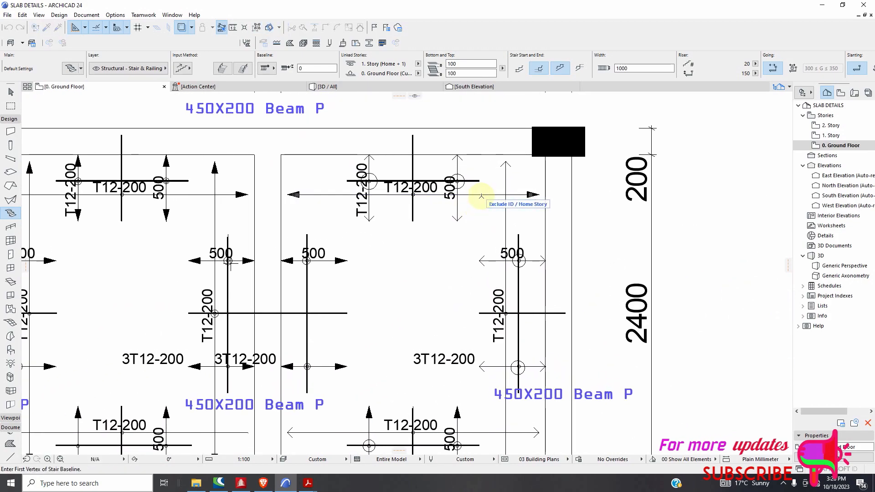
Step: Apply the filled arrowheads to the short vertical T12-200 and 500 mm lines crossing the upper bar in the right cell
{"action": "scroll", "coordinate": [397, 191], "scroll_direction": "up", "scroll_amount": 2}
{"action": "key", "text": "ctrl+alt"}
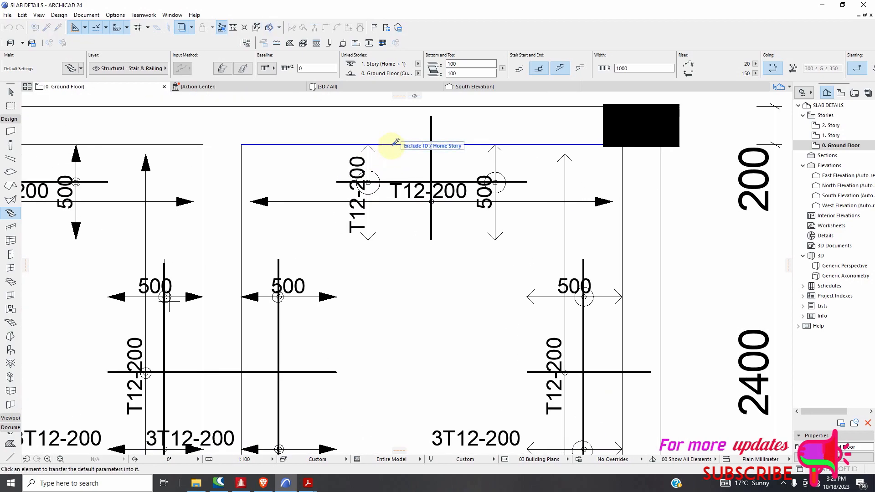
{"action": "left_click", "coordinate": [370, 146], "text": "ctrl+alt"}
{"action": "key", "text": "ctrl+alt"}
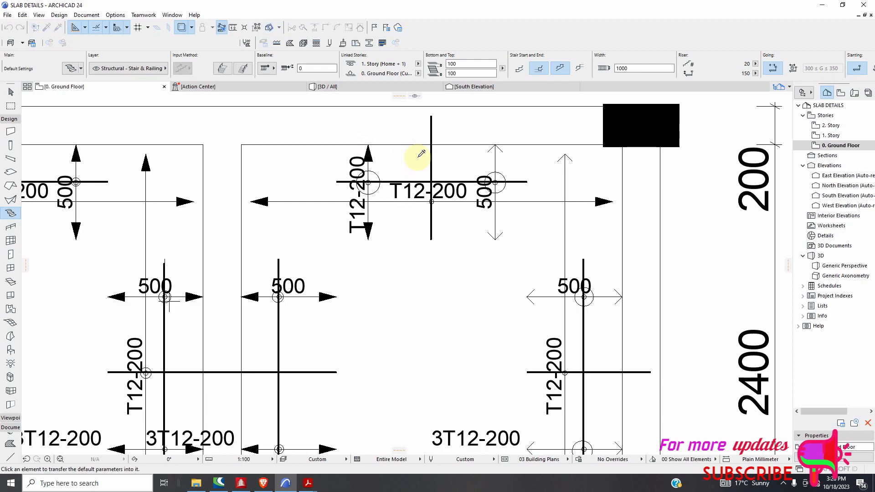
{"action": "left_click", "coordinate": [498, 151], "text": "ctrl+alt"}
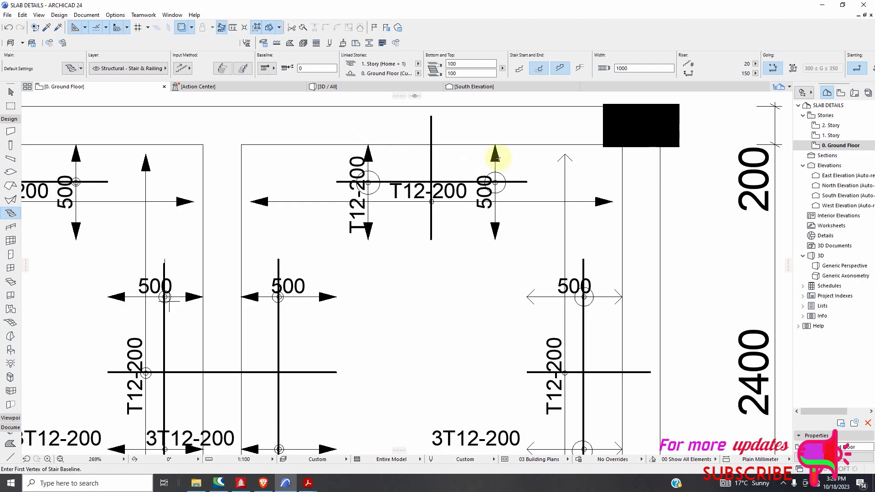
{"action": "scroll", "coordinate": [494, 152], "scroll_direction": "down", "scroll_amount": 4}
{"action": "scroll", "coordinate": [456, 193], "scroll_direction": "up", "scroll_amount": 5}
{"action": "scroll", "coordinate": [400, 178], "scroll_direction": "up", "scroll_amount": 7}
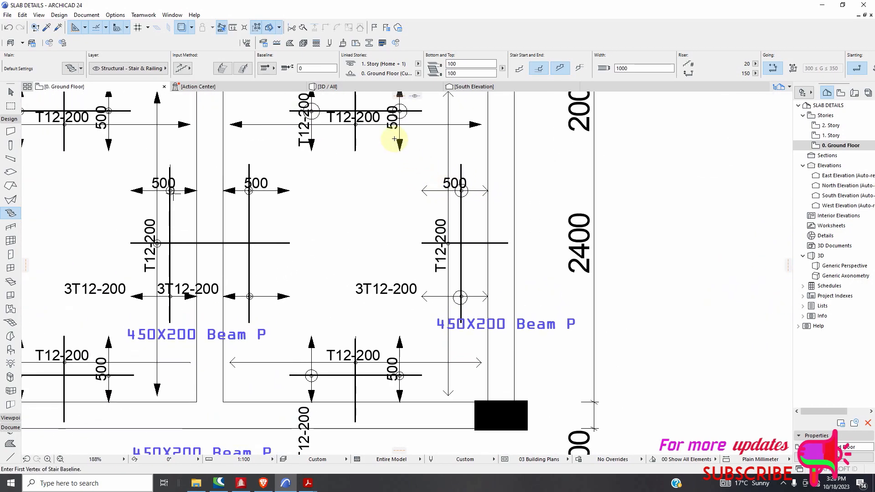
{"action": "scroll", "coordinate": [400, 169], "scroll_direction": "down", "scroll_amount": 5}
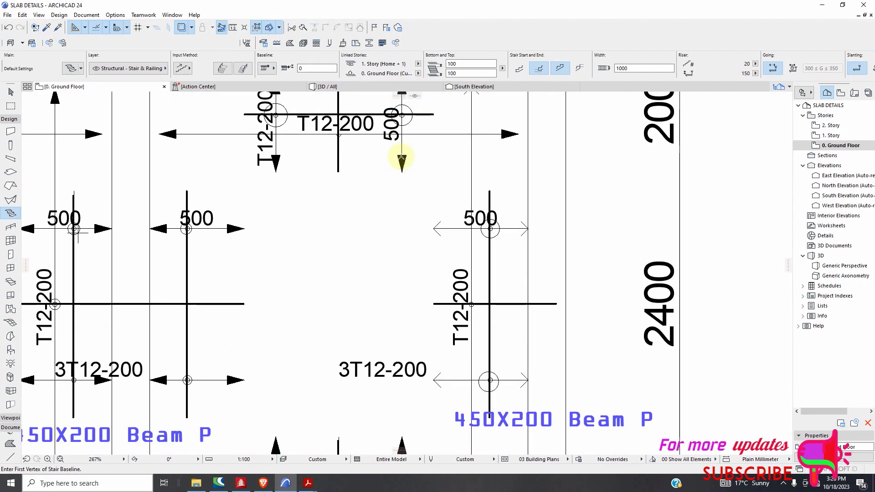
Step: Apply the filled arrowheads to the horizontal 500 mm and lower 3T12-200 lines crossing the right vertical bar in the second tank plan's right cell
{"action": "scroll", "coordinate": [401, 155], "scroll_direction": "up", "scroll_amount": 4}
{"action": "scroll", "coordinate": [401, 156], "scroll_direction": "up", "scroll_amount": 2}
{"action": "scroll", "coordinate": [414, 182], "scroll_direction": "down", "scroll_amount": 5}
{"action": "key", "text": "ctrl+alt"}
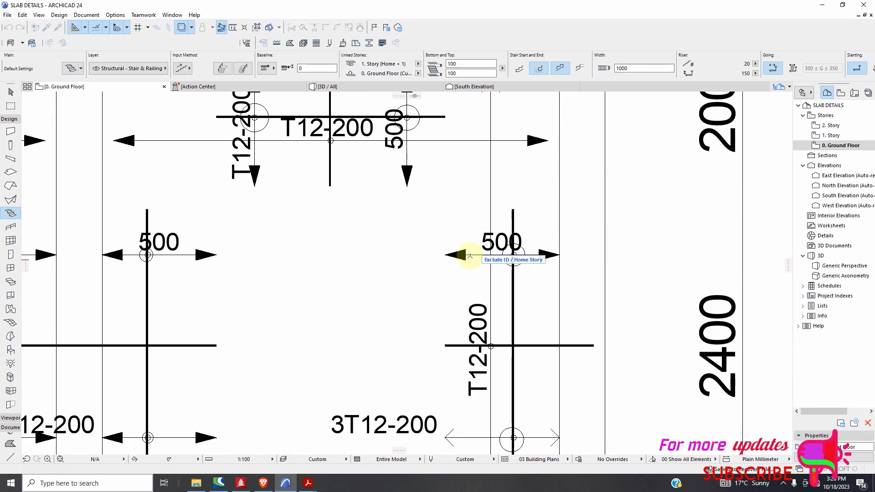
{"action": "scroll", "coordinate": [434, 277], "scroll_direction": "down", "scroll_amount": 1}
{"action": "scroll", "coordinate": [434, 277], "scroll_direction": "down", "scroll_amount": 4}
{"action": "scroll", "coordinate": [421, 316], "scroll_direction": "up", "scroll_amount": 3}
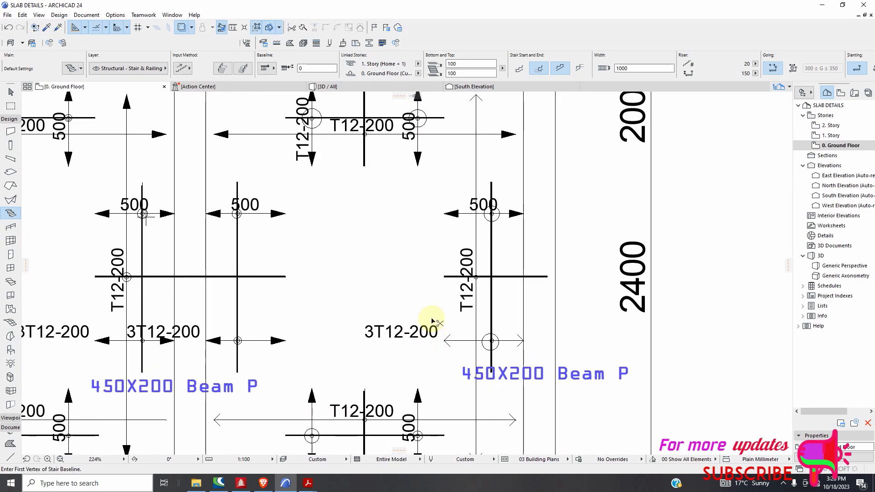
{"action": "key", "text": "ctrl+alt"}
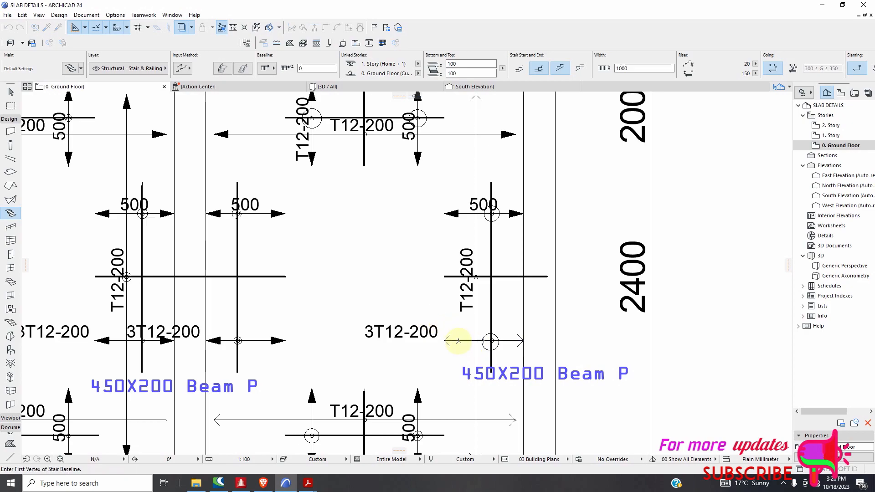
Step: Apply the filled arrowheads to the lower horizontal T12-200 line in the second tank plan's right cell
{"action": "scroll", "coordinate": [451, 342], "scroll_direction": "down", "scroll_amount": 5}
{"action": "scroll", "coordinate": [438, 391], "scroll_direction": "up", "scroll_amount": 2}
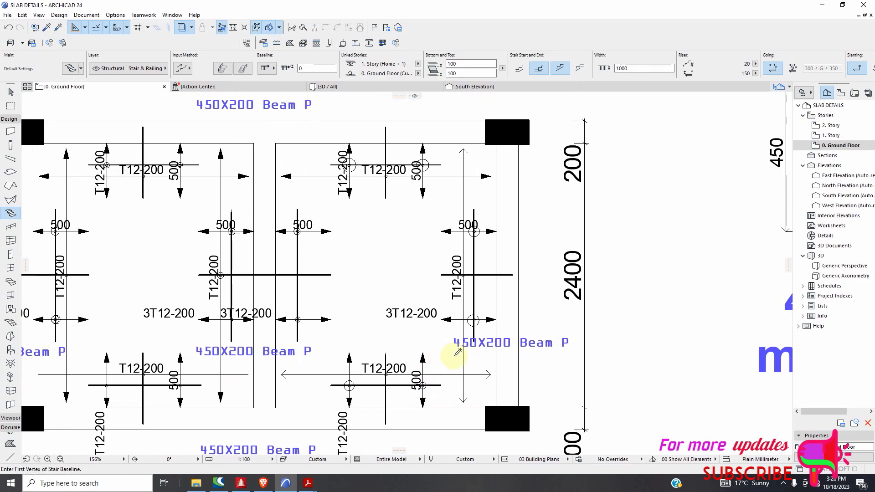
{"action": "key", "text": "ctrl+alt"}
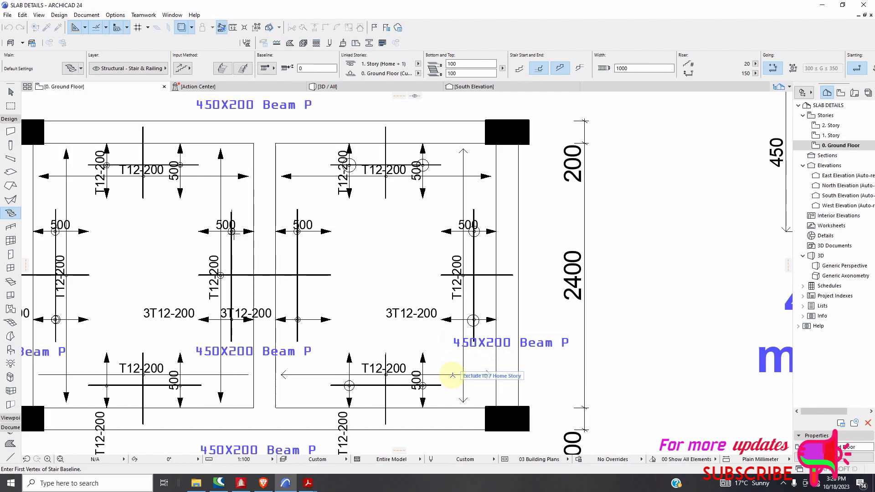
{"action": "scroll", "coordinate": [437, 366], "scroll_direction": "down", "scroll_amount": 3}
{"action": "scroll", "coordinate": [328, 280], "scroll_direction": "down", "scroll_amount": 3}
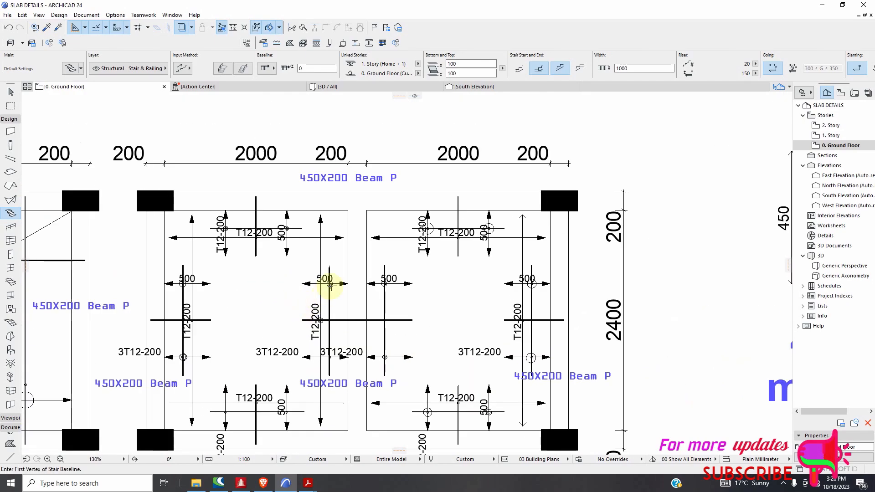
Step: Apply the filled arrowheads to the 450 mm height and 200 mm width dimensions of the Beam P section
{"action": "scroll", "coordinate": [567, 233], "scroll_direction": "up", "scroll_amount": 6}
{"action": "key", "text": "ctrl+alt"}
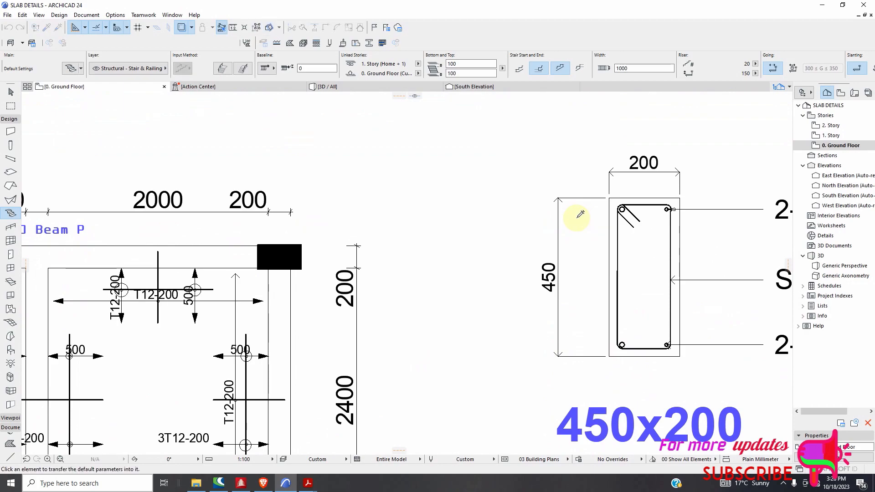
{"action": "left_click", "coordinate": [562, 228], "text": "ctrl+alt"}
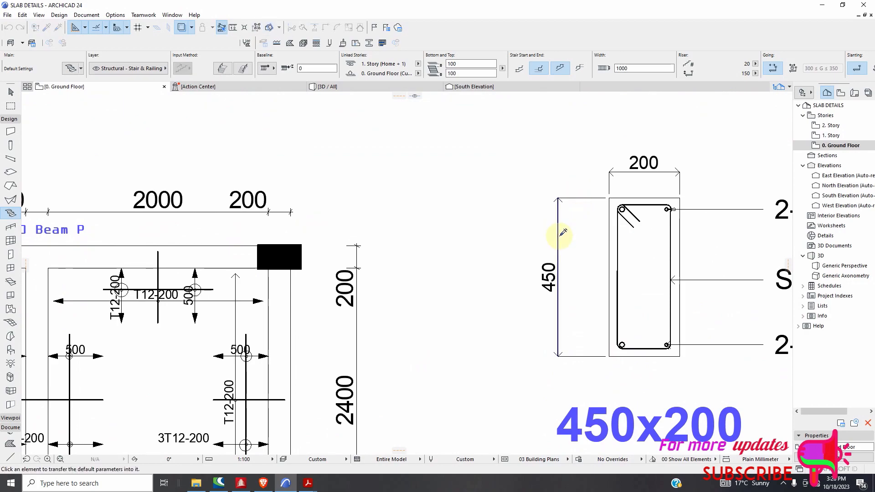
{"action": "key", "text": "ctrl+alt"}
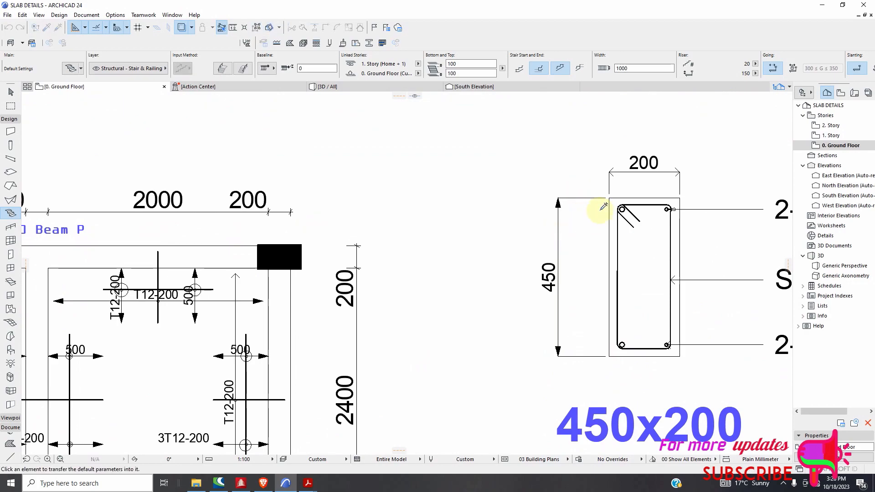
{"action": "left_click", "coordinate": [676, 173], "text": "ctrl+alt"}
{"action": "scroll", "coordinate": [410, 210], "scroll_direction": "down", "scroll_amount": 6}
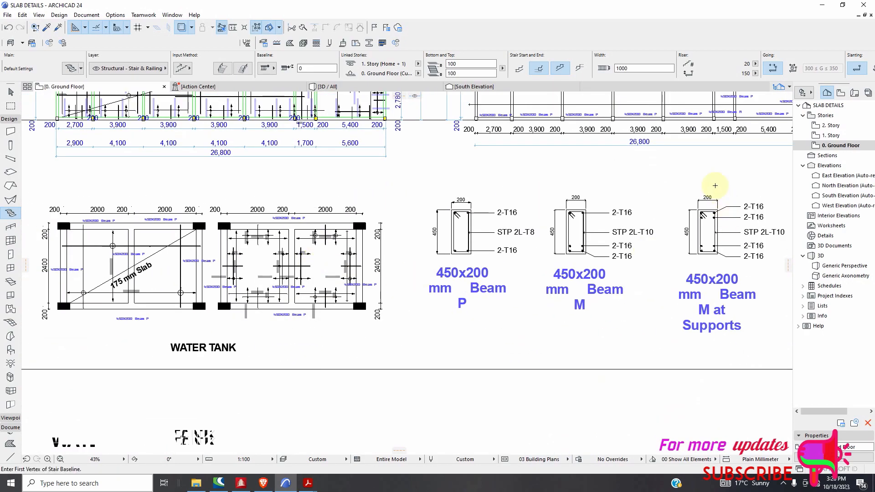
Step: Apply the filled arrowheads to the 200 mm width and 450 mm height dimensions of the Beam M section
{"action": "scroll", "coordinate": [715, 187], "scroll_direction": "up", "scroll_amount": 3}
{"action": "scroll", "coordinate": [587, 193], "scroll_direction": "up", "scroll_amount": 3}
{"action": "key", "text": "ctrl+alt"}
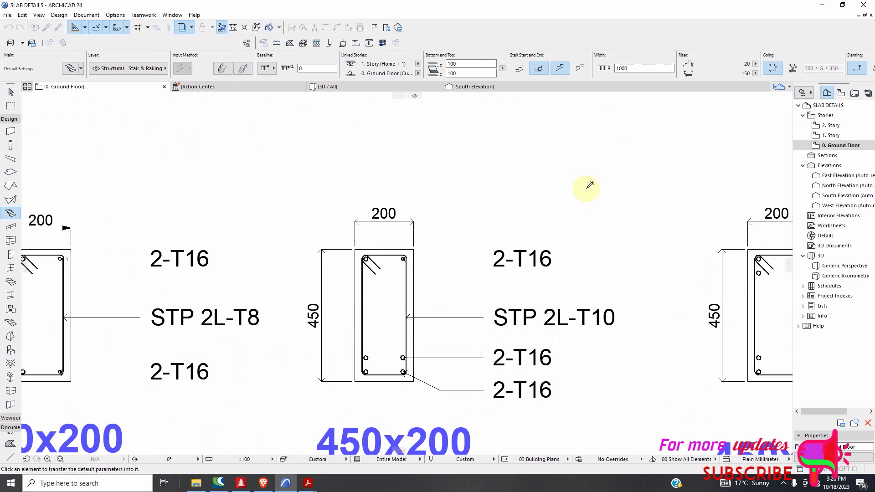
{"action": "left_click", "coordinate": [409, 216], "text": "ctrl+alt"}
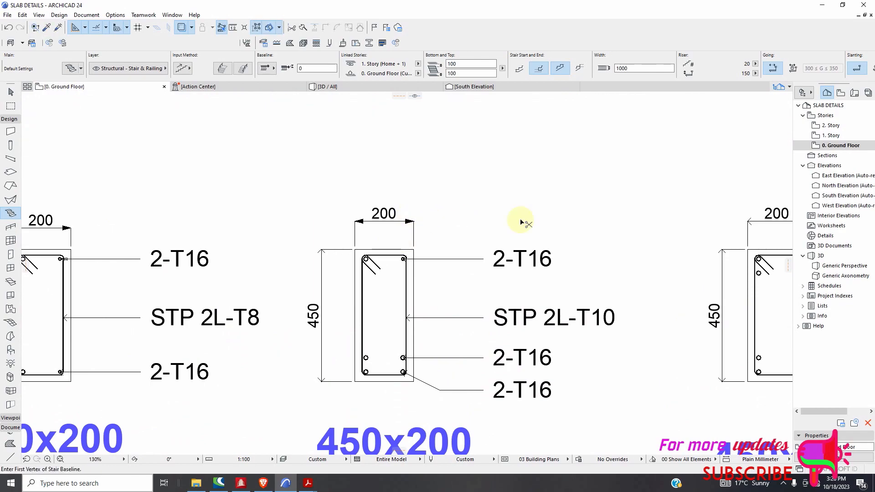
{"action": "key", "text": "ctrl+alt"}
{"action": "left_click", "coordinate": [322, 286], "text": "ctrl+alt"}
{"action": "scroll", "coordinate": [314, 293], "scroll_direction": "down", "scroll_amount": 5}
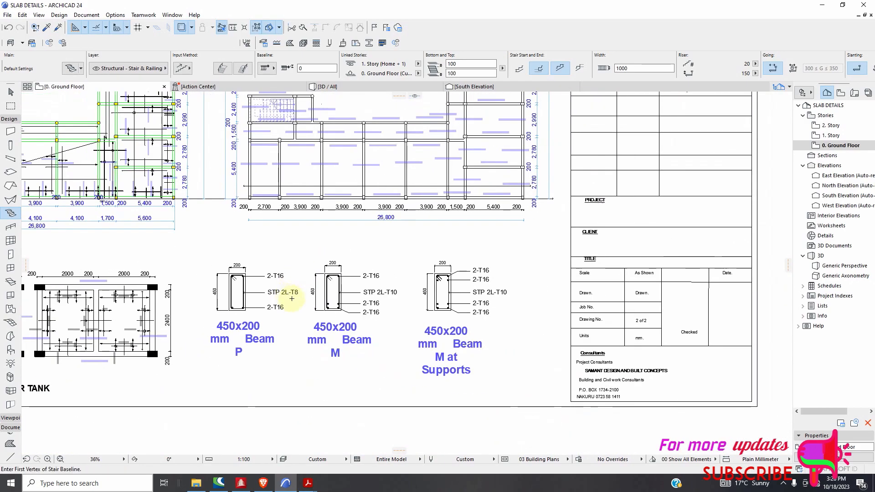
Step: Apply the filled arrowheads to the 200 mm width and 450 mm height dimensions of the Beam M at Supports section
{"action": "scroll", "coordinate": [400, 237], "scroll_direction": "up", "scroll_amount": 3}
{"action": "key", "text": "ctrl+alt"}
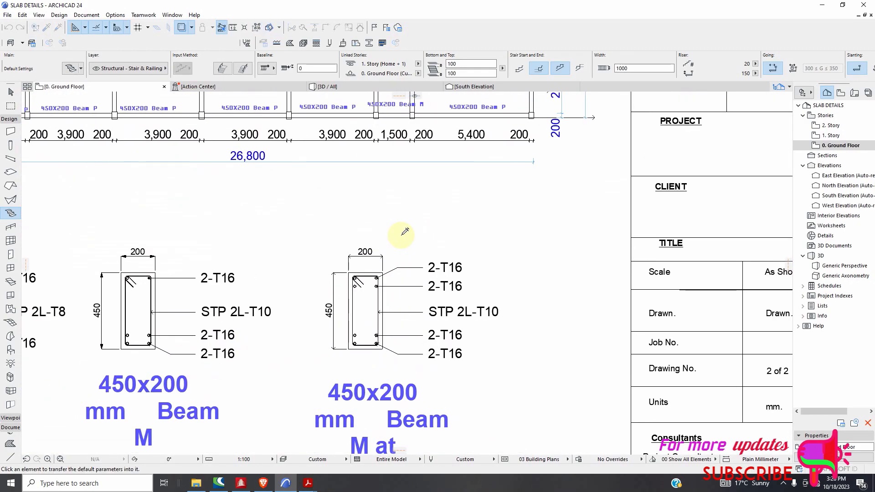
{"action": "scroll", "coordinate": [360, 254], "scroll_direction": "up", "scroll_amount": 2}
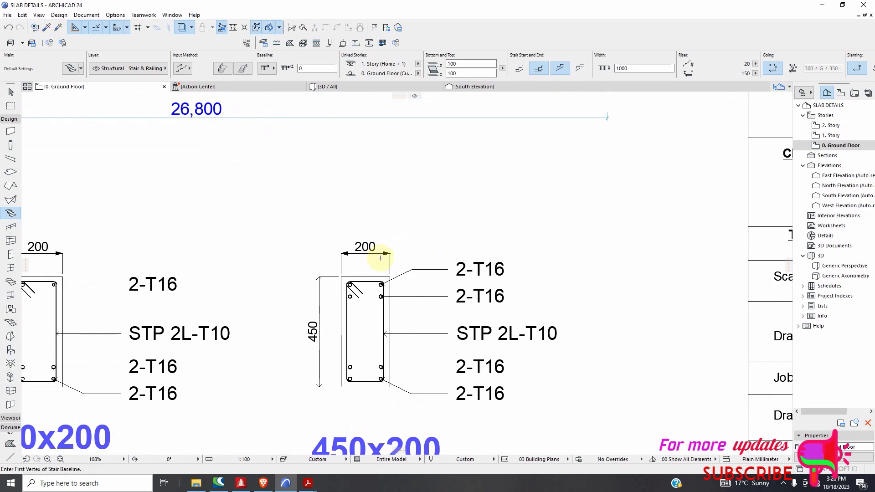
{"action": "scroll", "coordinate": [328, 299], "scroll_direction": "up", "scroll_amount": 2}
{"action": "key", "text": "ctrl+alt"}
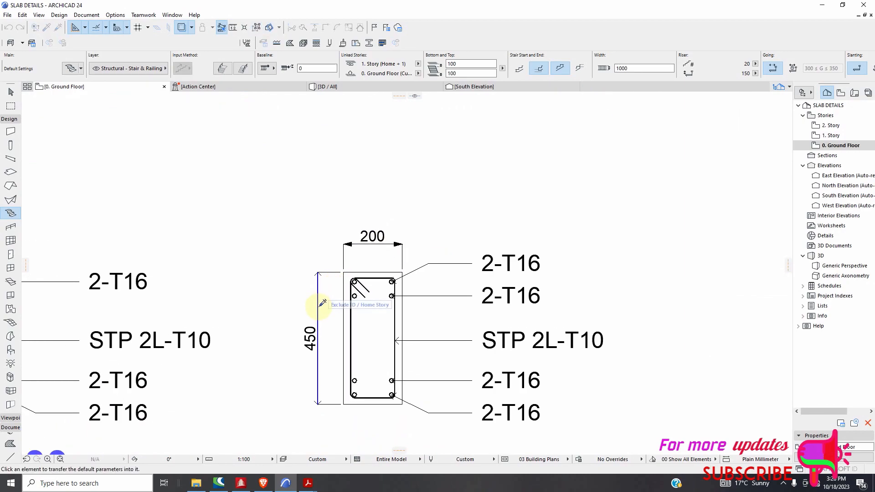
{"action": "scroll", "coordinate": [478, 254], "scroll_direction": "down", "scroll_amount": 6}
{"action": "scroll", "coordinate": [364, 200], "scroll_direction": "up", "scroll_amount": 5}
{"action": "scroll", "coordinate": [384, 205], "scroll_direction": "down", "scroll_amount": 5}
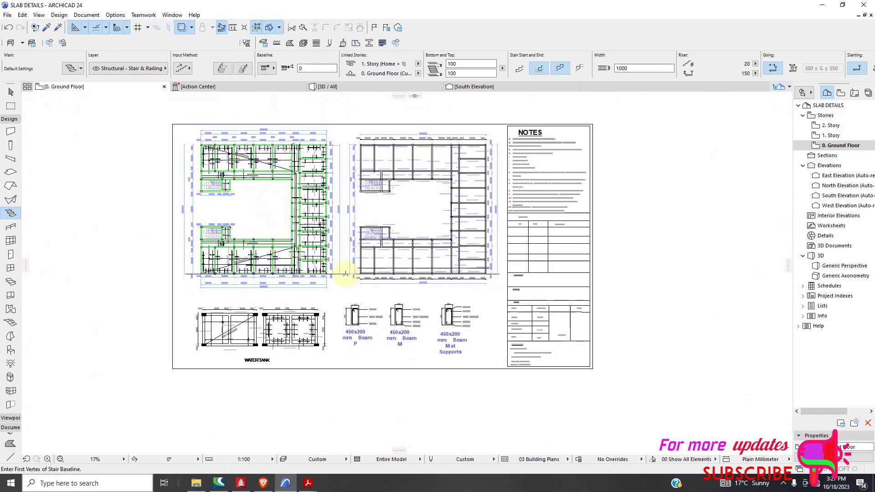
Step: Apply the filled arrowheads to the long horizontal 96T10-200 B1 line in the lower corridor of the slab reinforcement plan
{"action": "scroll", "coordinate": [257, 173], "scroll_direction": "up", "scroll_amount": 10}
{"action": "scroll", "coordinate": [284, 181], "scroll_direction": "down", "scroll_amount": 7}
{"action": "scroll", "coordinate": [295, 262], "scroll_direction": "up", "scroll_amount": 4}
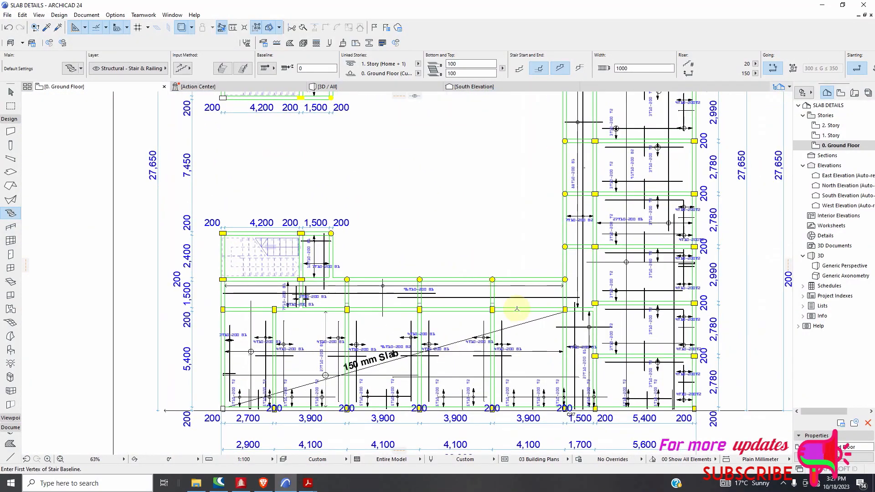
{"action": "scroll", "coordinate": [479, 261], "scroll_direction": "up", "scroll_amount": 3}
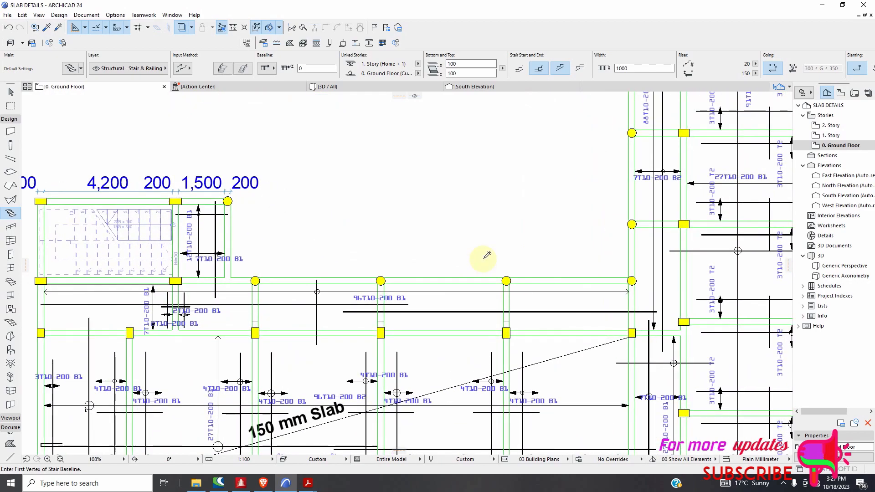
{"action": "key", "text": "ctrl+alt"}
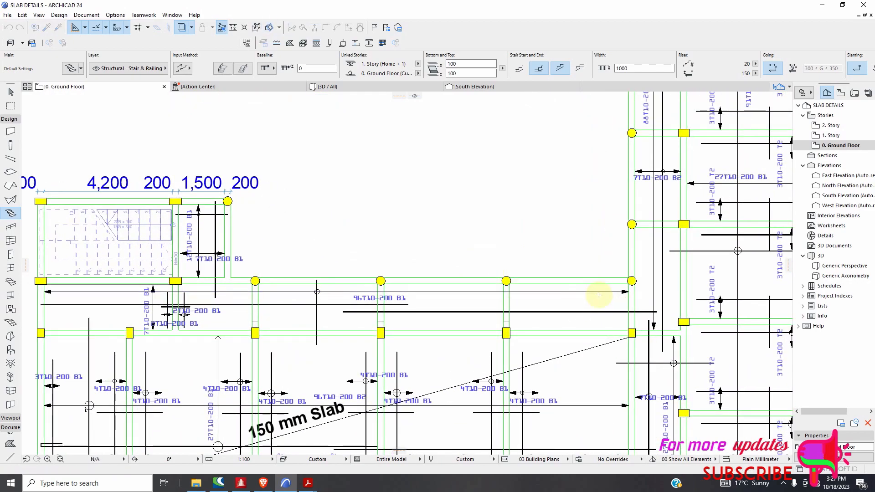
Step: Apply the filled arrowheads to the long horizontal 96T10-200 B1 line in the upper corridor of the slab reinforcement plan
{"action": "scroll", "coordinate": [594, 294], "scroll_direction": "down", "scroll_amount": 6}
{"action": "scroll", "coordinate": [519, 164], "scroll_direction": "up", "scroll_amount": 5}
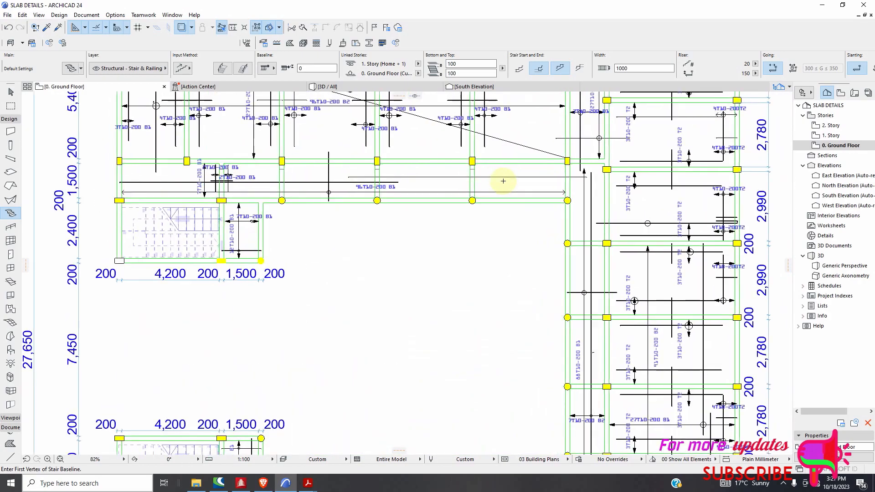
{"action": "key", "text": "ctrl+alt"}
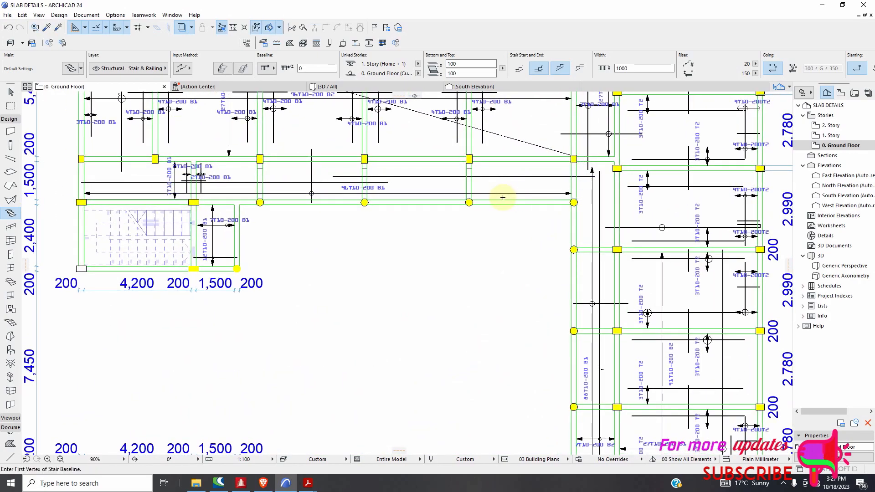
Step: Examine the upper and lower wings of the slab reinforcement plan for distribution lines without filled arrowheads
{"action": "scroll", "coordinate": [522, 205], "scroll_direction": "down", "scroll_amount": 3}
{"action": "scroll", "coordinate": [515, 223], "scroll_direction": "up", "scroll_amount": 2}
{"action": "scroll", "coordinate": [289, 222], "scroll_direction": "down", "scroll_amount": 2}
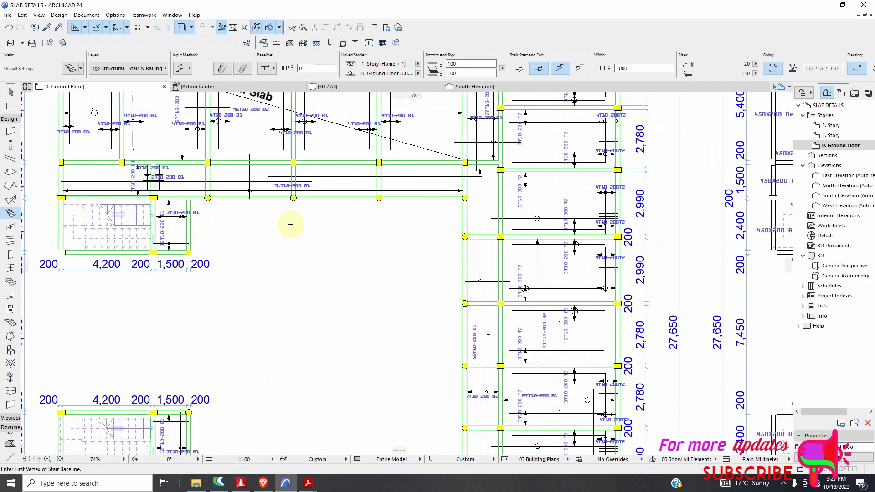
{"action": "scroll", "coordinate": [295, 192], "scroll_direction": "down", "scroll_amount": 3}
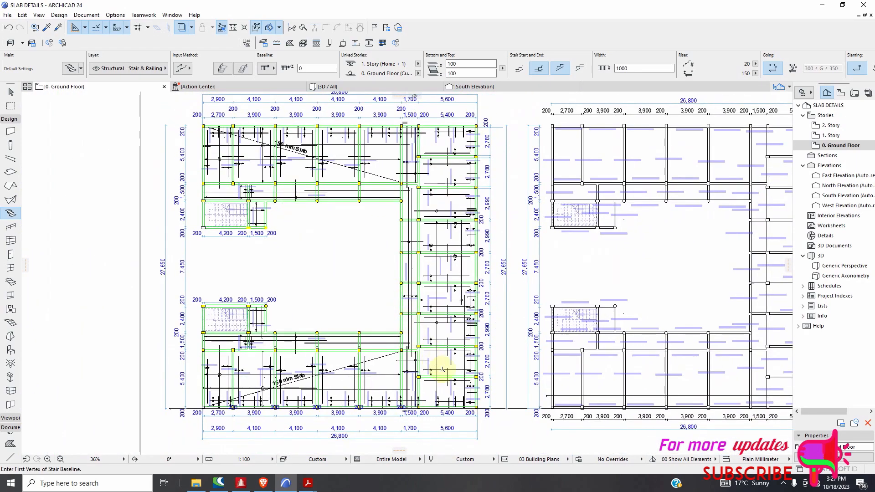
{"action": "scroll", "coordinate": [439, 370], "scroll_direction": "up", "scroll_amount": 5}
{"action": "scroll", "coordinate": [437, 376], "scroll_direction": "down", "scroll_amount": 3}
{"action": "scroll", "coordinate": [379, 352], "scroll_direction": "up", "scroll_amount": 3}
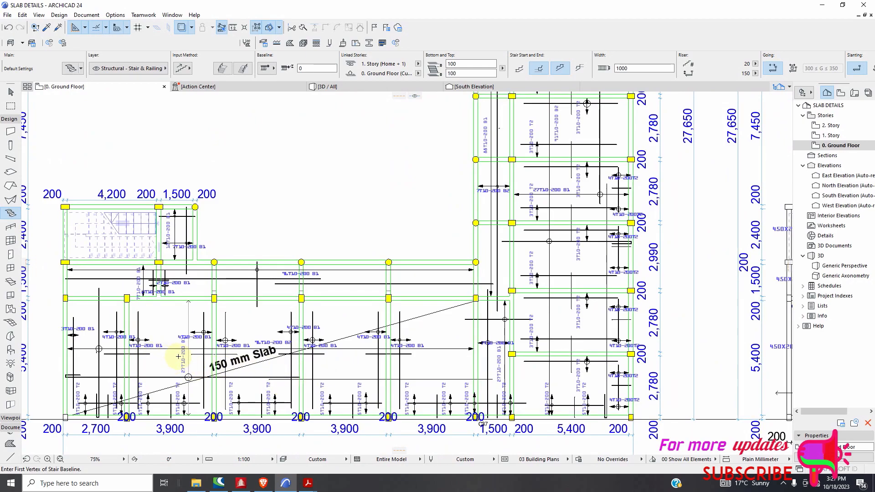
{"action": "scroll", "coordinate": [223, 339], "scroll_direction": "down", "scroll_amount": 3}
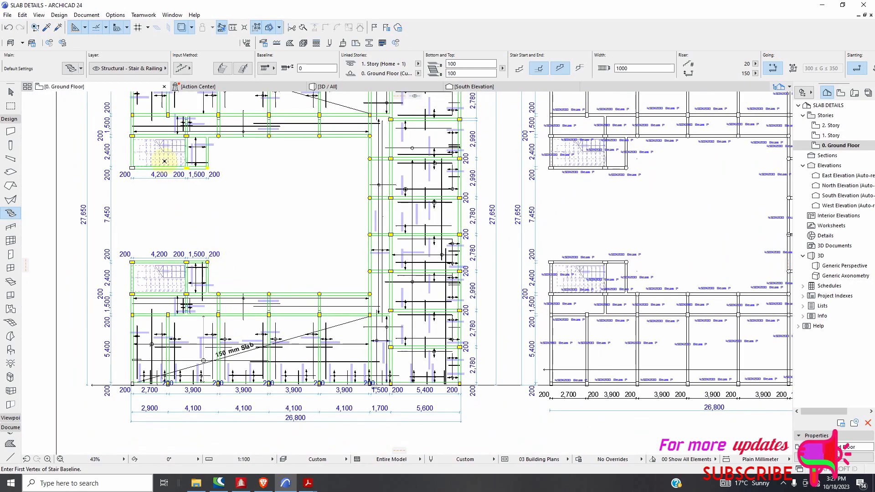
{"action": "scroll", "coordinate": [165, 161], "scroll_direction": "up", "scroll_amount": 5}
{"action": "scroll", "coordinate": [290, 317], "scroll_direction": "down", "scroll_amount": 2}
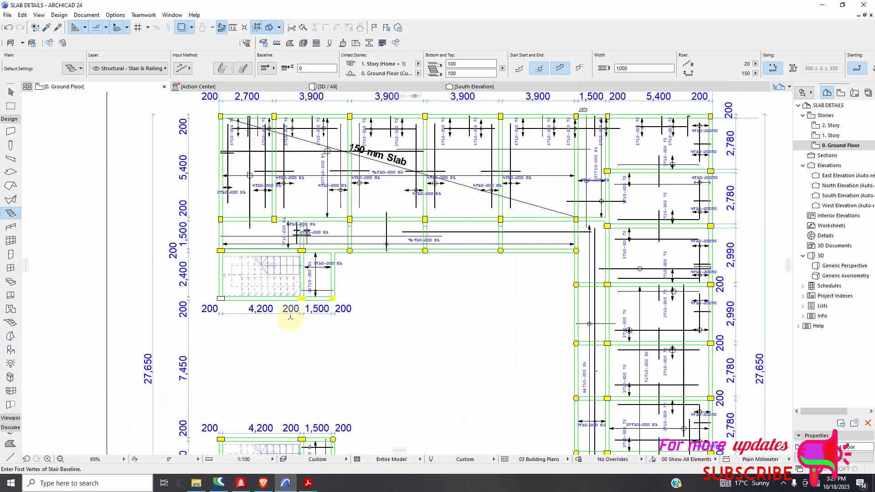
{"action": "scroll", "coordinate": [290, 317], "scroll_direction": "down", "scroll_amount": 4}
{"action": "scroll", "coordinate": [576, 278], "scroll_direction": "up", "scroll_amount": 3}
{"action": "scroll", "coordinate": [449, 228], "scroll_direction": "down", "scroll_amount": 6}
Step: Apply the filled arrowheads to the long vertical T12-200 line beside the right bar in the second tank plan's right cell
{"action": "scroll", "coordinate": [401, 296], "scroll_direction": "up", "scroll_amount": 8}
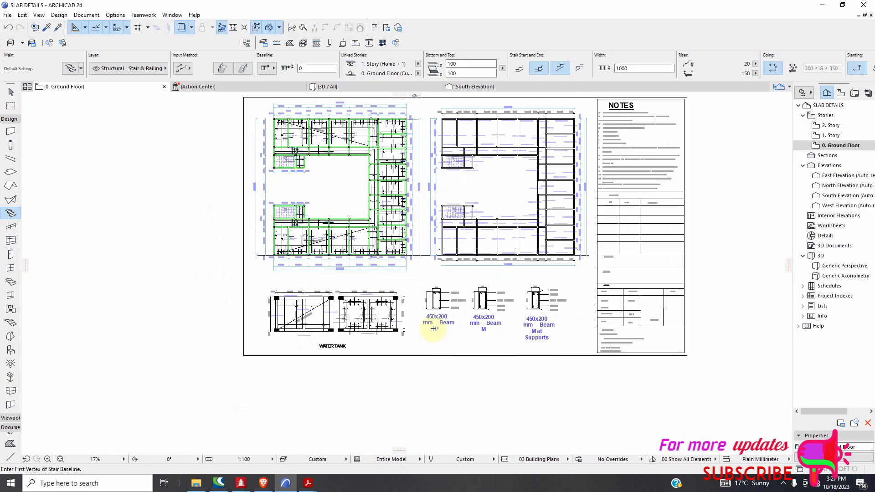
{"action": "scroll", "coordinate": [484, 283], "scroll_direction": "up", "scroll_amount": 2}
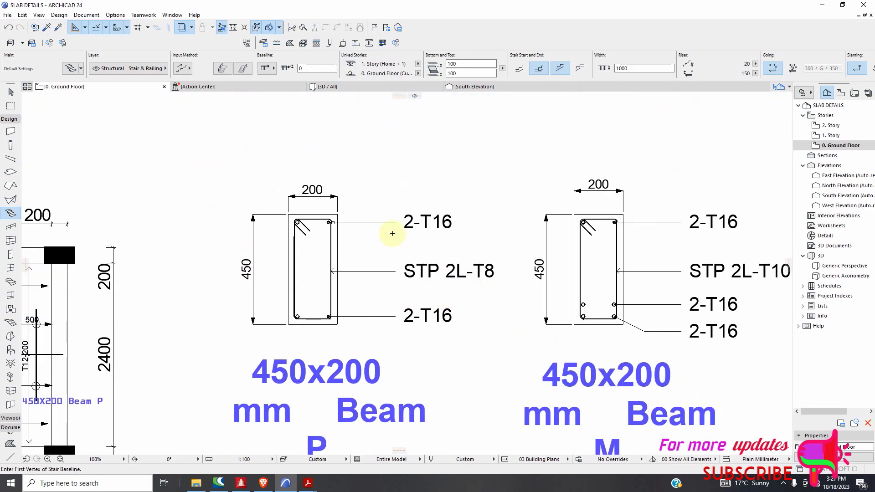
{"action": "scroll", "coordinate": [392, 233], "scroll_direction": "down", "scroll_amount": 3}
{"action": "scroll", "coordinate": [231, 255], "scroll_direction": "up", "scroll_amount": 1}
{"action": "scroll", "coordinate": [273, 244], "scroll_direction": "down", "scroll_amount": 1}
{"action": "scroll", "coordinate": [319, 241], "scroll_direction": "up", "scroll_amount": 2}
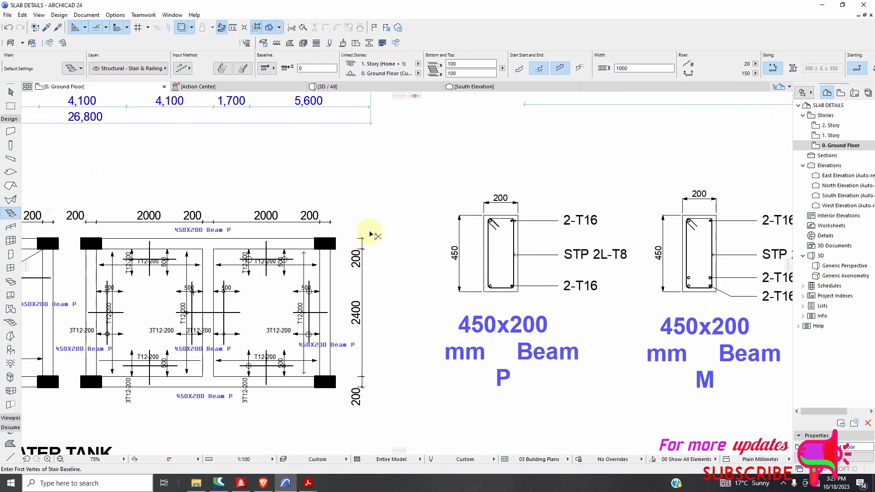
{"action": "key", "text": "ctrl+alt"}
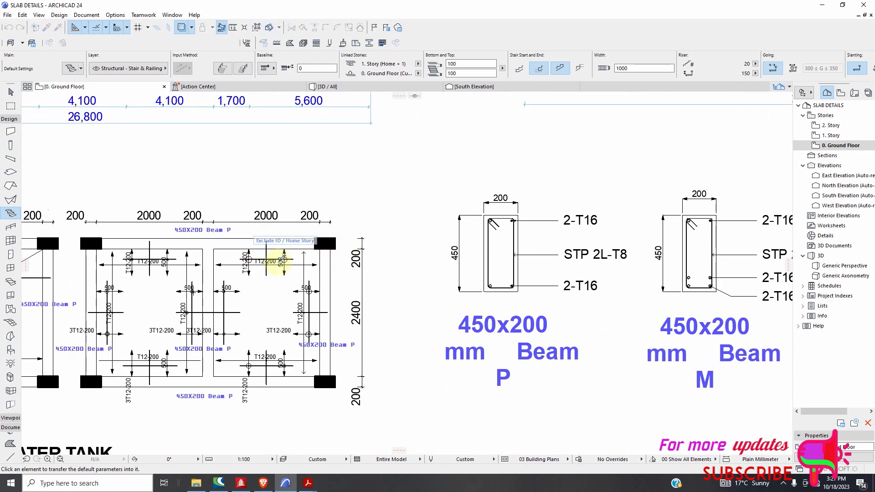
{"action": "scroll", "coordinate": [272, 254], "scroll_direction": "up", "scroll_amount": 1}
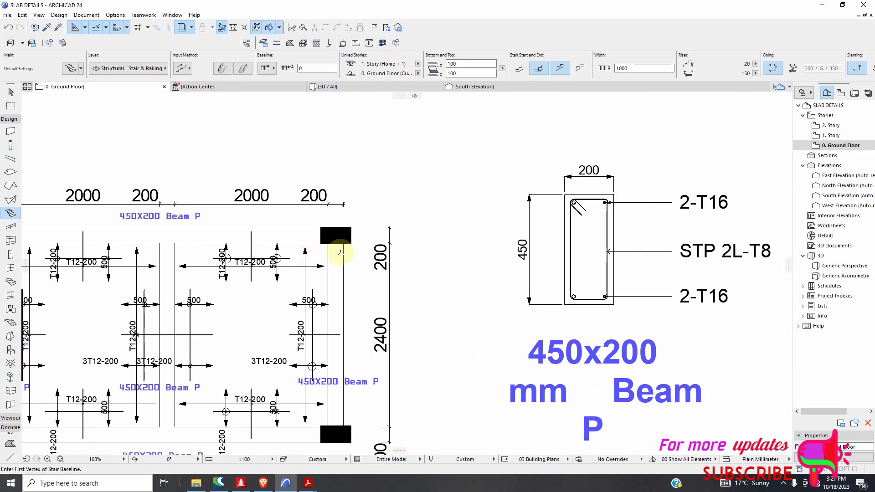
Step: Examine both water tank plans for reinforcement lines without filled arrowheads
{"action": "scroll", "coordinate": [306, 254], "scroll_direction": "down", "scroll_amount": 2}
{"action": "scroll", "coordinate": [126, 266], "scroll_direction": "up", "scroll_amount": 1}
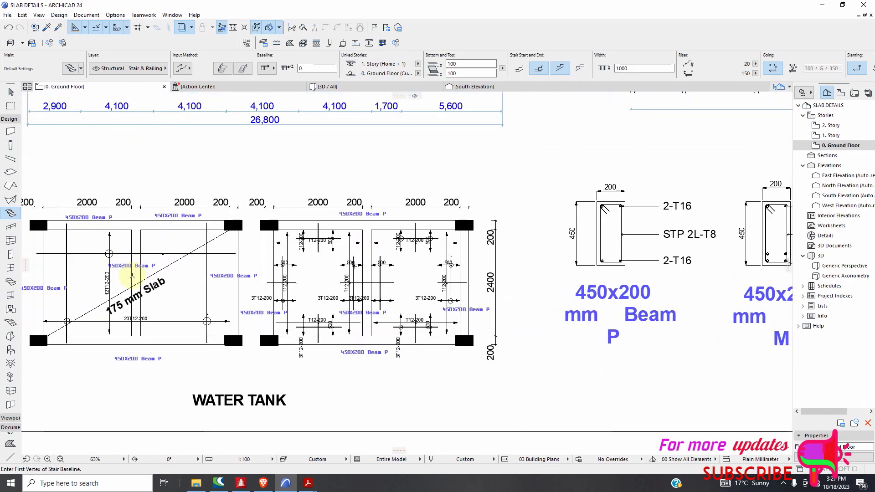
{"action": "scroll", "coordinate": [109, 327], "scroll_direction": "up", "scroll_amount": 1}
{"action": "scroll", "coordinate": [384, 327], "scroll_direction": "down", "scroll_amount": 1}
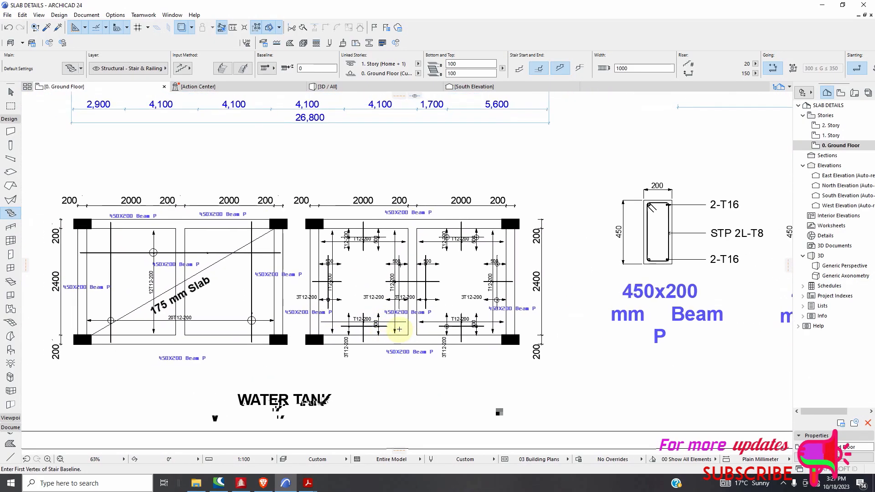
{"action": "scroll", "coordinate": [399, 329], "scroll_direction": "up", "scroll_amount": 2}
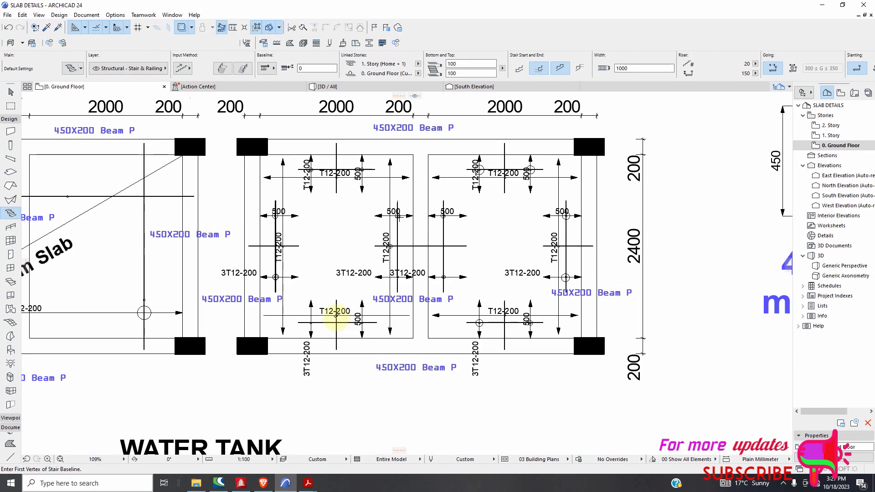
Step: Apply the filled arrowheads to the lower horizontal T12-200 line in the second tank plan's left cell
{"action": "scroll", "coordinate": [336, 318], "scroll_direction": "up", "scroll_amount": 2}
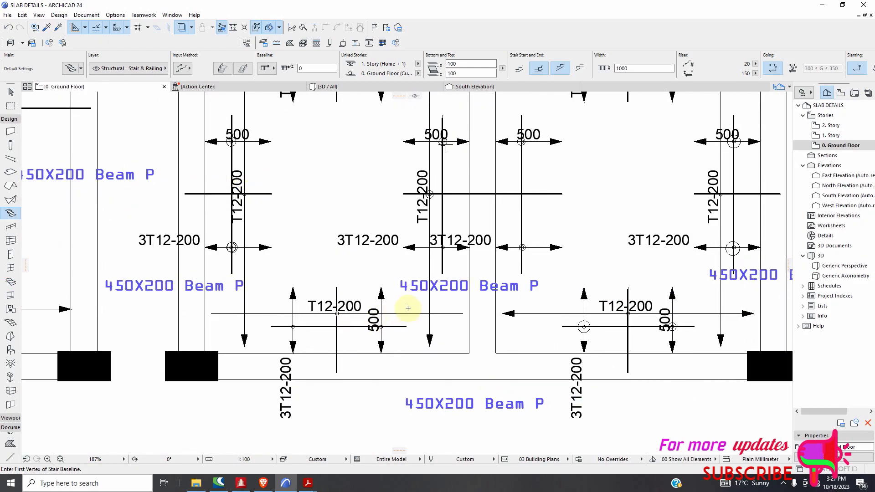
{"action": "scroll", "coordinate": [407, 307], "scroll_direction": "down", "scroll_amount": 3}
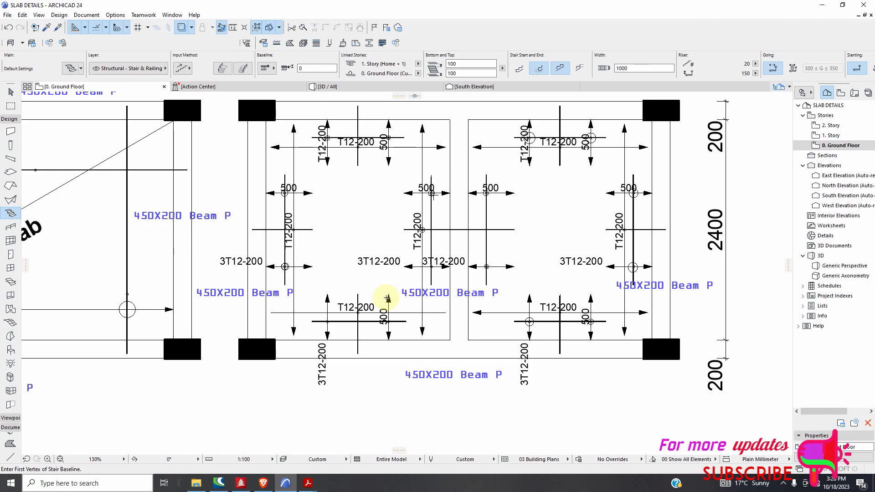
{"action": "scroll", "coordinate": [362, 282], "scroll_direction": "up", "scroll_amount": 3}
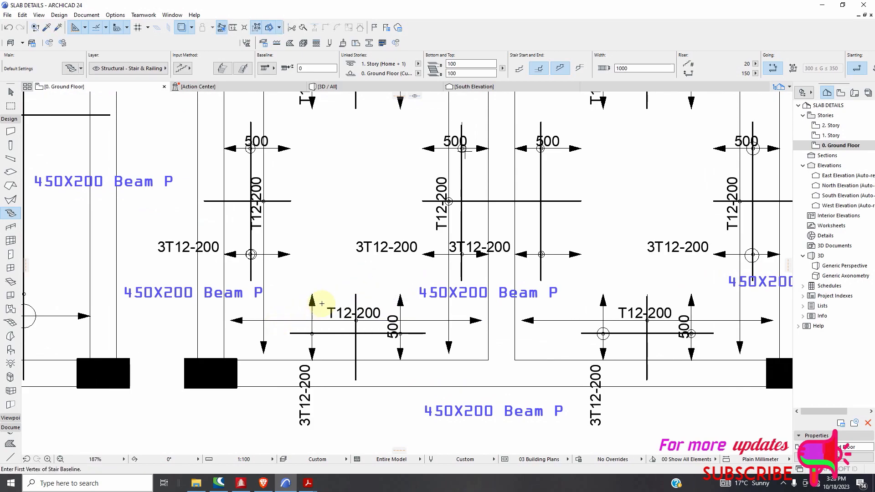
Step: Examine both water tank plans, including the first plan's upper bars and columns, for lines still missing filled arrowheads
{"action": "scroll", "coordinate": [314, 304], "scroll_direction": "down", "scroll_amount": 4}
{"action": "scroll", "coordinate": [357, 329], "scroll_direction": "up", "scroll_amount": 2}
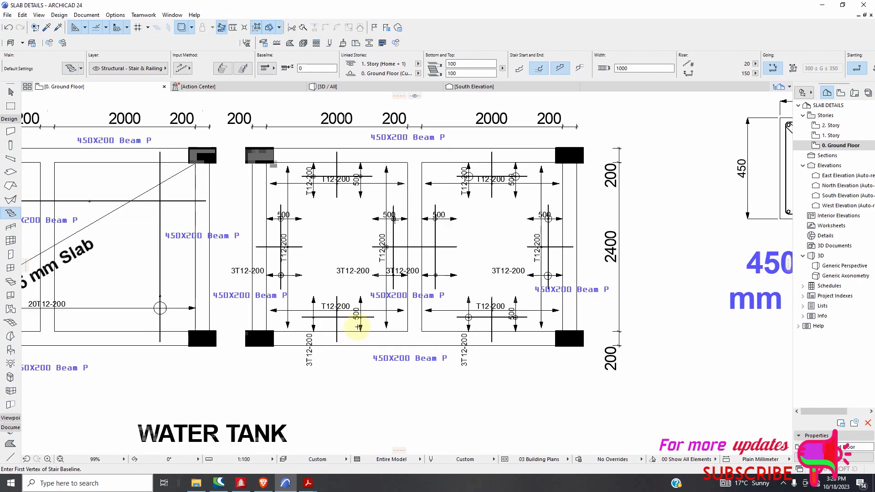
{"action": "scroll", "coordinate": [457, 319], "scroll_direction": "down", "scroll_amount": 5}
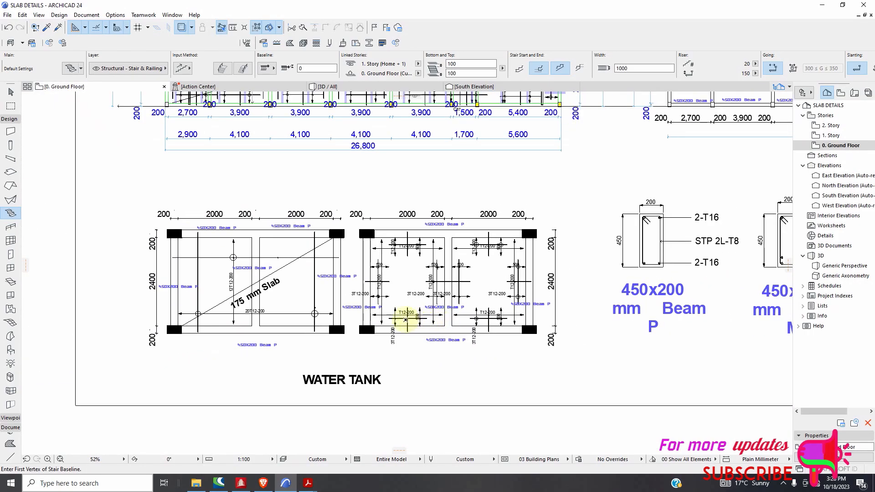
{"action": "scroll", "coordinate": [230, 251], "scroll_direction": "up", "scroll_amount": 2}
{"action": "scroll", "coordinate": [229, 249], "scroll_direction": "up", "scroll_amount": 5}
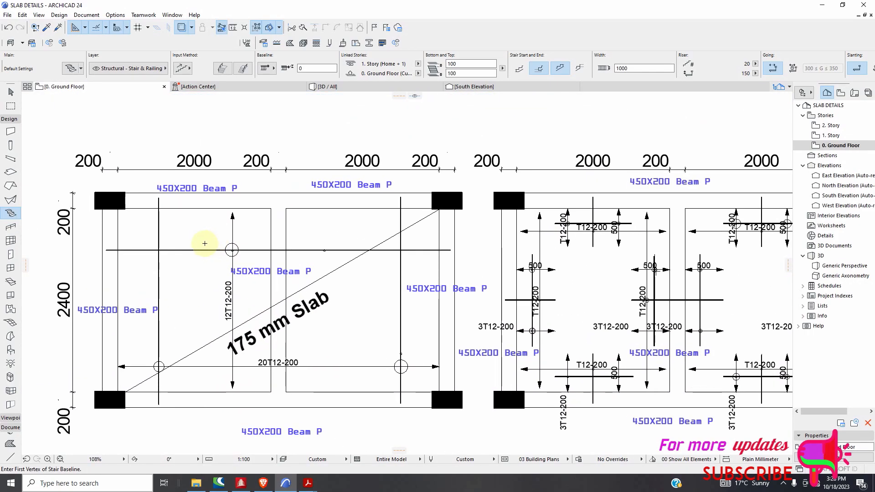
{"action": "scroll", "coordinate": [240, 255], "scroll_direction": "down", "scroll_amount": 5}
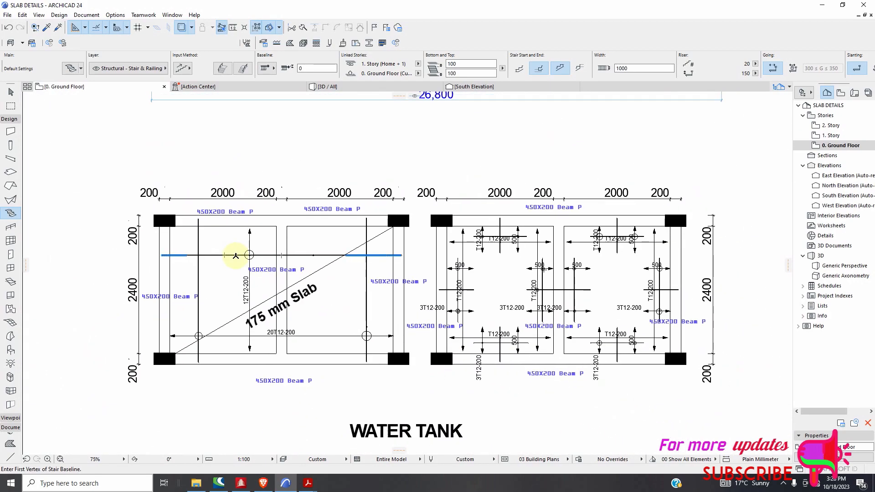
{"action": "scroll", "coordinate": [207, 224], "scroll_direction": "up", "scroll_amount": 2}
{"action": "scroll", "coordinate": [206, 224], "scroll_direction": "up", "scroll_amount": 2}
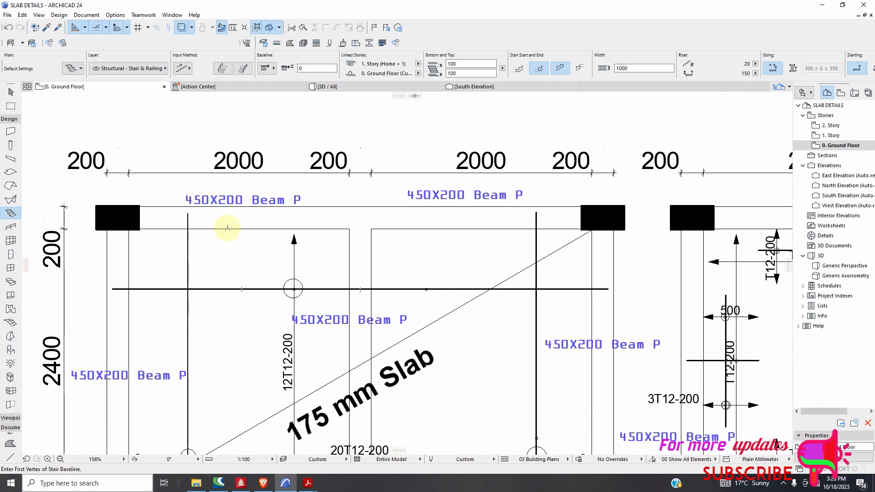
{"action": "scroll", "coordinate": [199, 260], "scroll_direction": "up", "scroll_amount": 7}
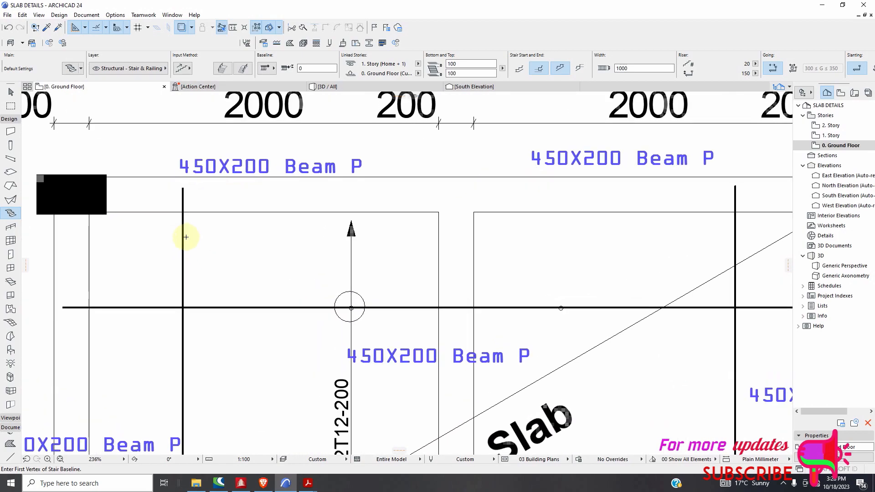
{"action": "scroll", "coordinate": [271, 208], "scroll_direction": "down", "scroll_amount": 7}
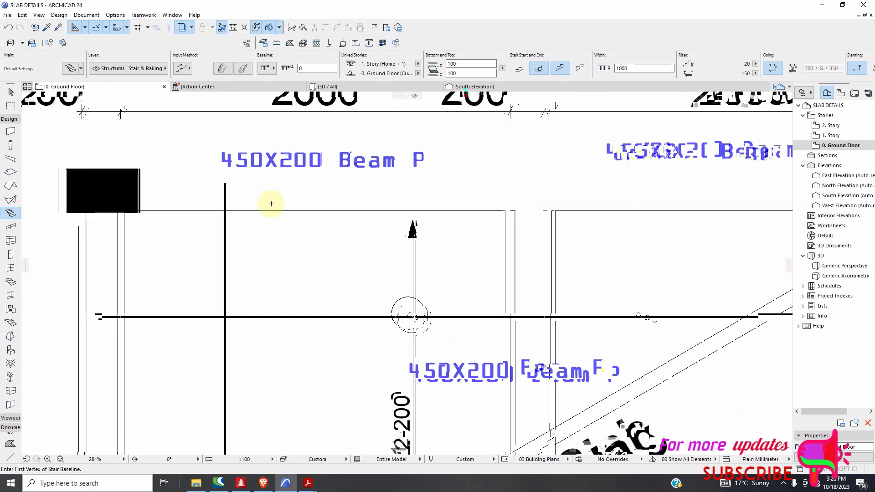
Step: Activate the Wall tool with the basic structure and review its favorites and available building materials
{"action": "left_click", "coordinate": [11, 132]}
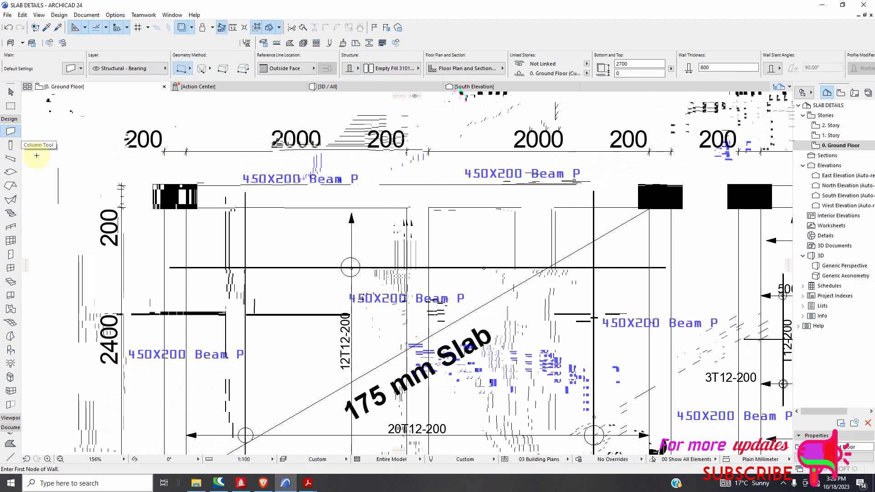
{"action": "left_click", "coordinate": [17, 131]}
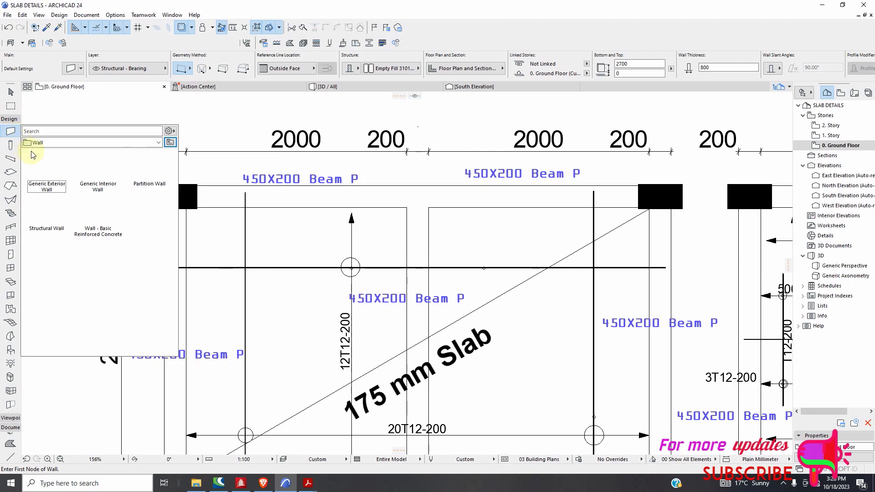
{"action": "left_click", "coordinate": [99, 111]}
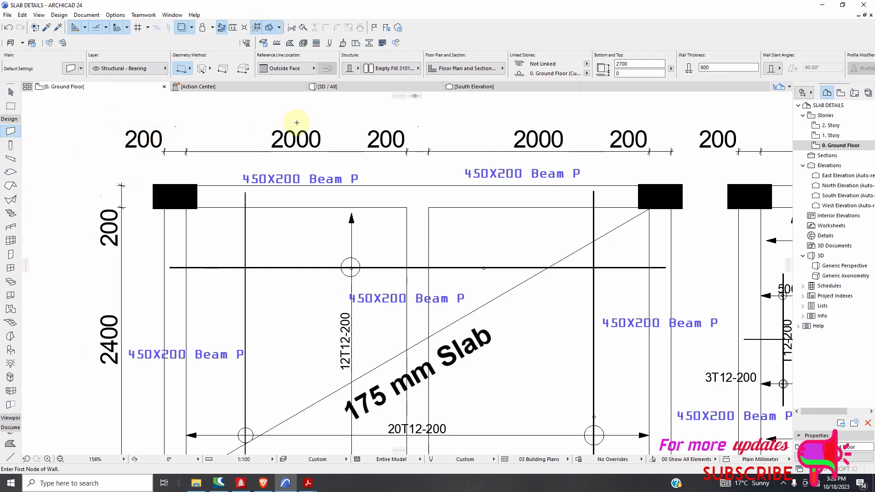
{"action": "left_click", "coordinate": [359, 71]}
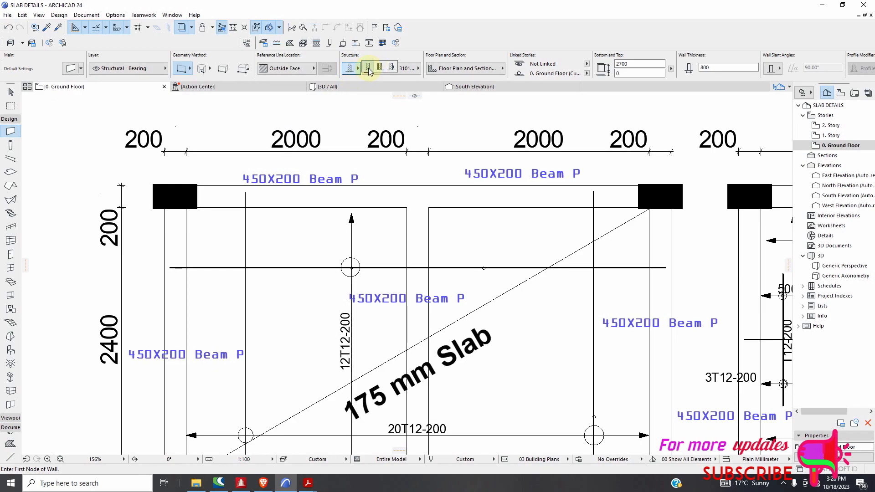
{"action": "left_click", "coordinate": [369, 69]}
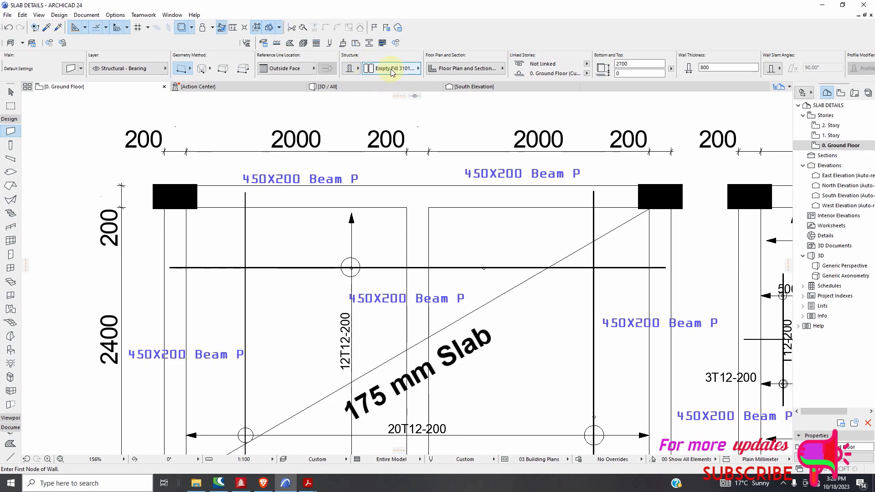
{"action": "left_click", "coordinate": [408, 71]}
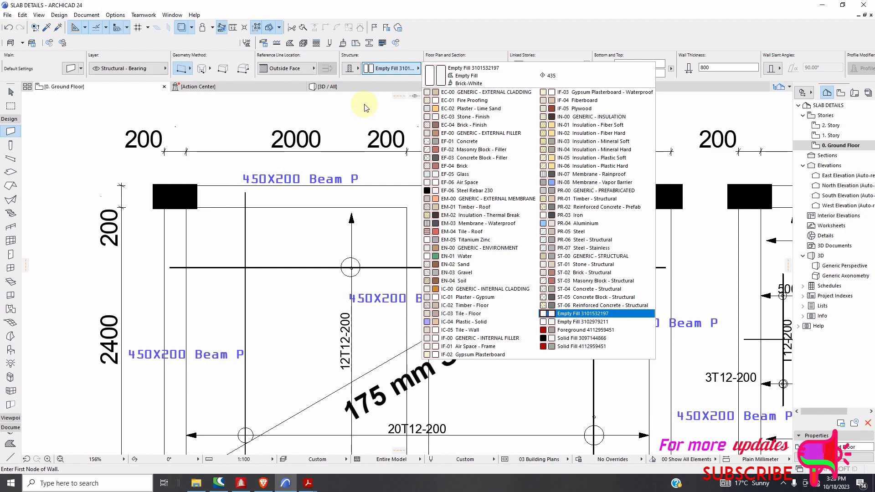
{"action": "left_click", "coordinate": [394, 120]}
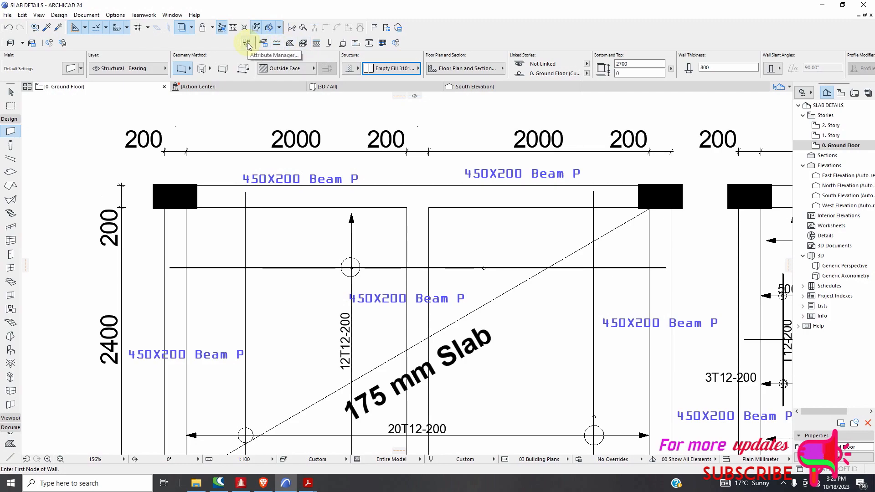
{"action": "right_click", "coordinate": [269, 29]}
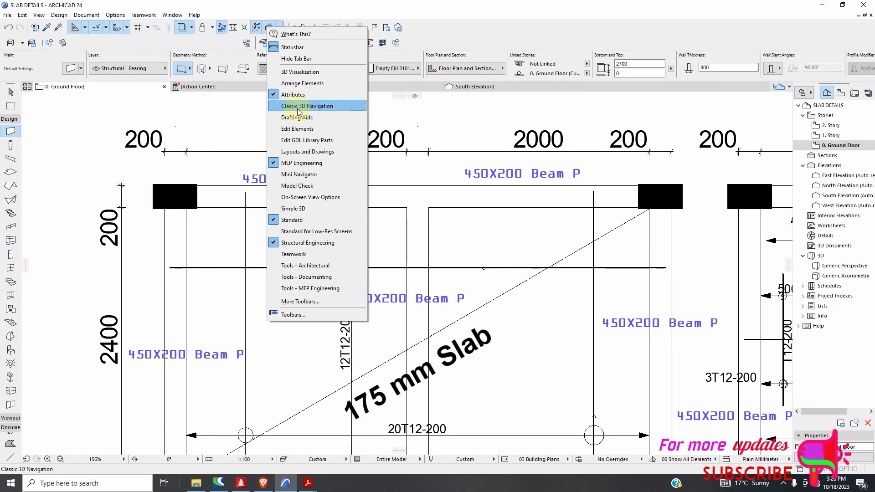
{"action": "left_click", "coordinate": [249, 128]}
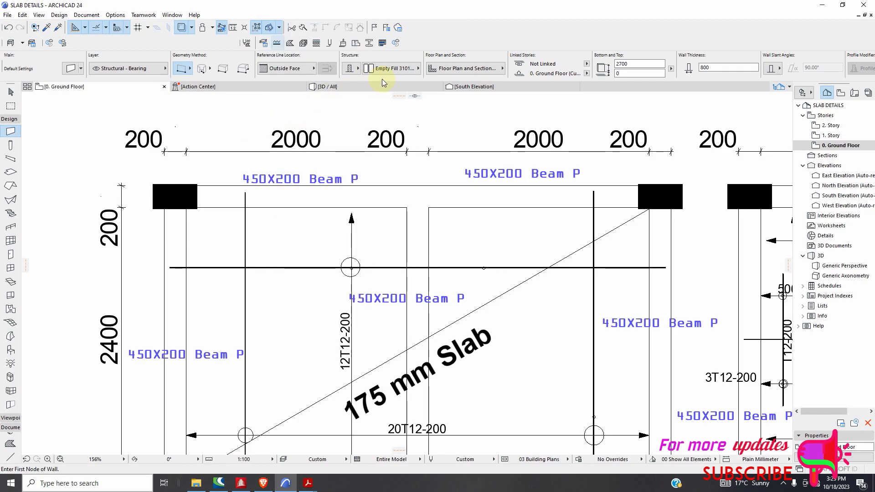
Step: Set the Air Space building material's cut fill to Foreground with foreground pen 120 and background pen 127
{"action": "left_click", "coordinate": [304, 43]}
{"action": "scroll", "coordinate": [346, 182], "scroll_direction": "down", "scroll_amount": 5}
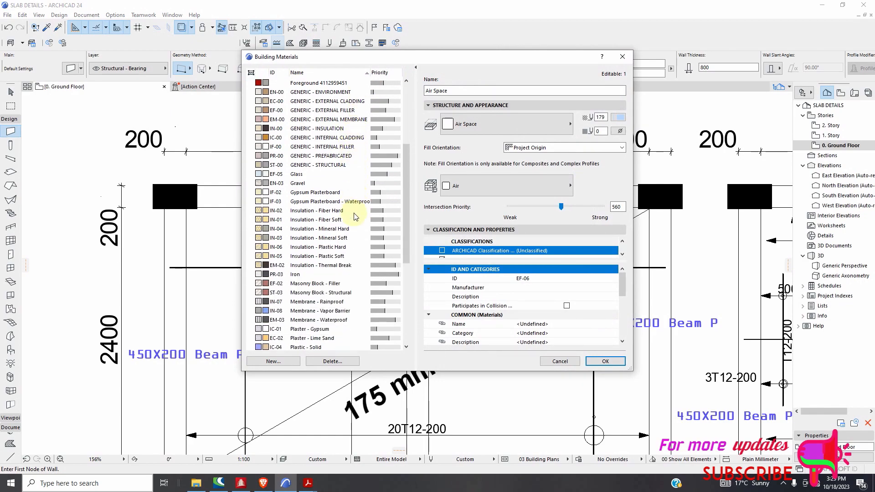
{"action": "scroll", "coordinate": [357, 218], "scroll_direction": "down", "scroll_amount": 7}
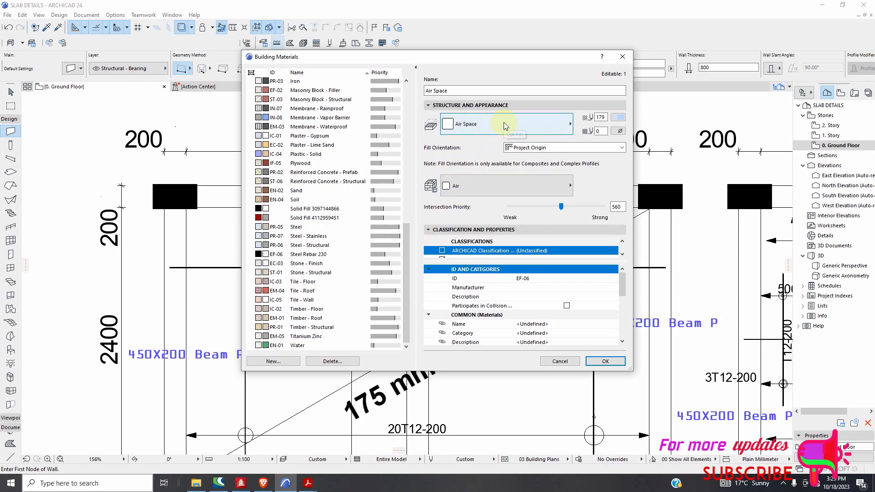
{"action": "left_click", "coordinate": [531, 130]}
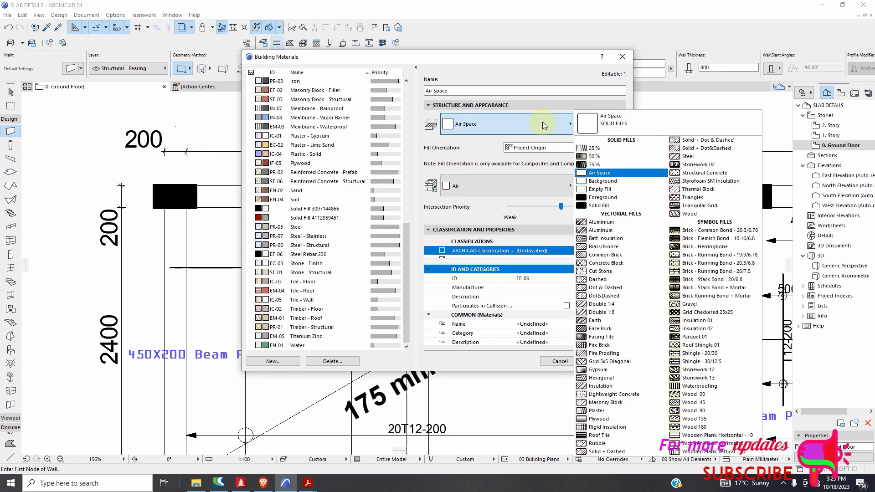
{"action": "left_click", "coordinate": [599, 198]}
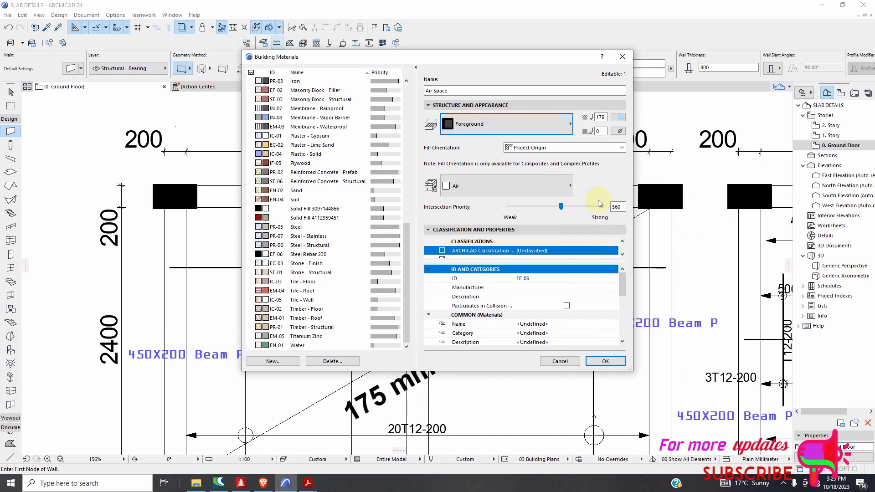
{"action": "left_click", "coordinate": [619, 118]}
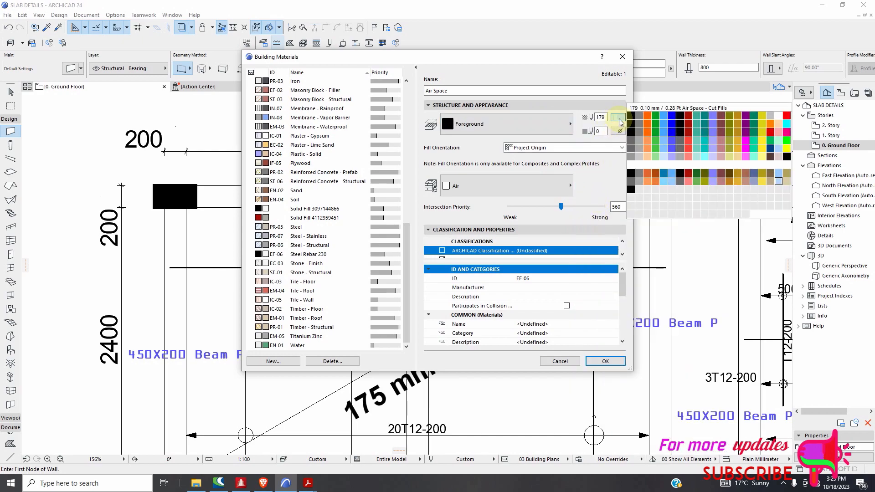
{"action": "left_click", "coordinate": [785, 157]}
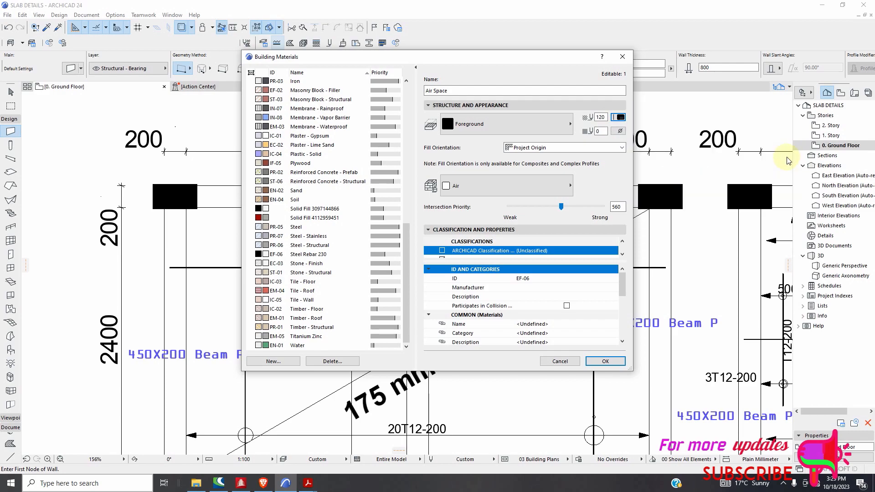
{"action": "left_click", "coordinate": [619, 132]}
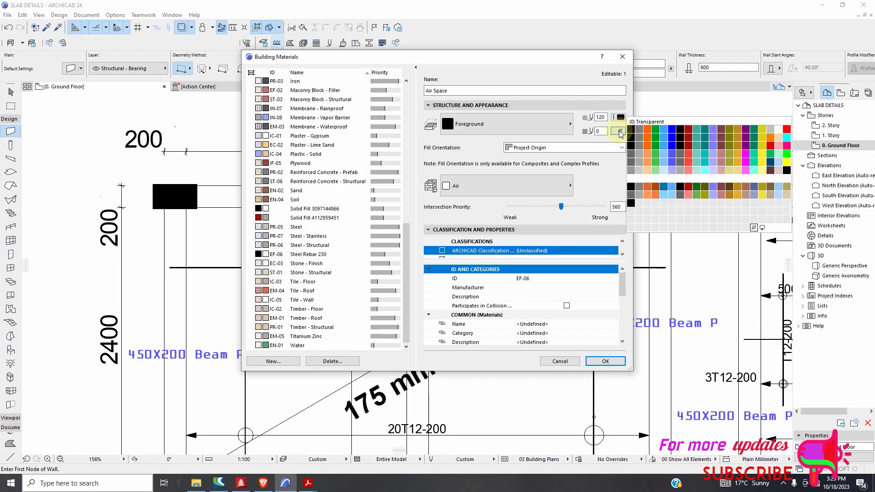
{"action": "left_click", "coordinate": [682, 179]}
Step: Assign the Brick - White Natural surface to the edited building material and review its physical properties
{"action": "left_click", "coordinate": [493, 180]}
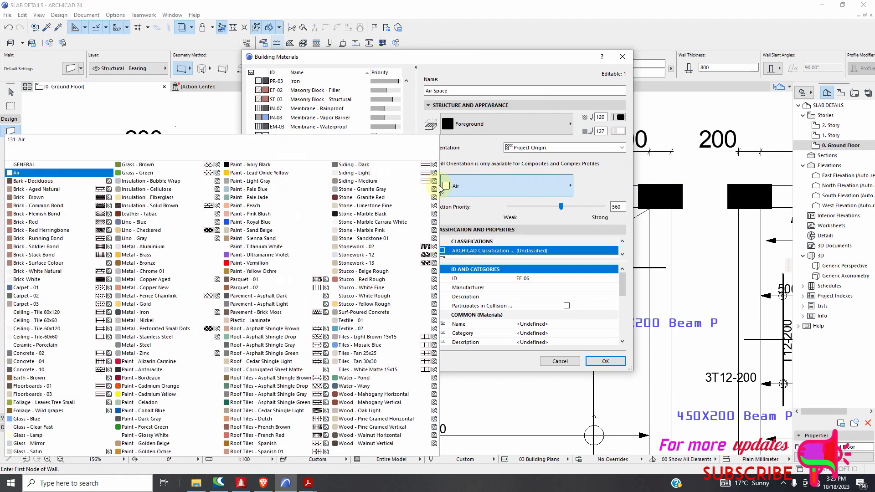
{"action": "left_click", "coordinate": [47, 273]}
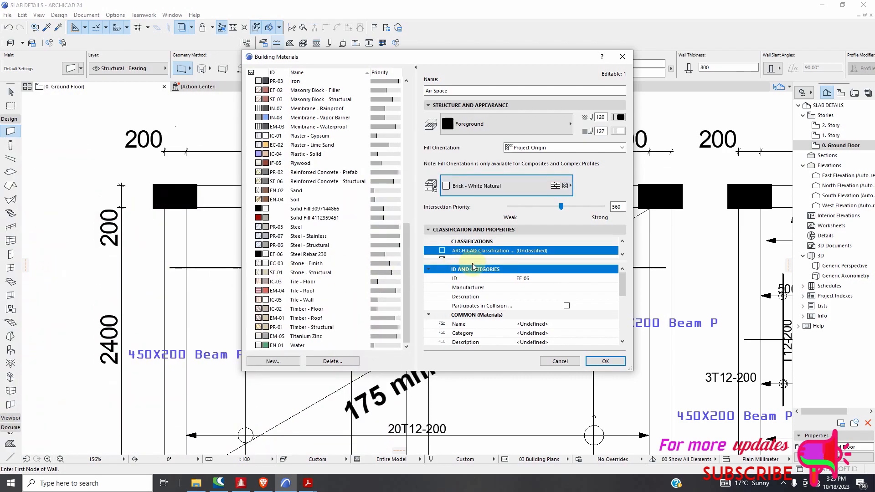
{"action": "scroll", "coordinate": [517, 301], "scroll_direction": "down", "scroll_amount": 6}
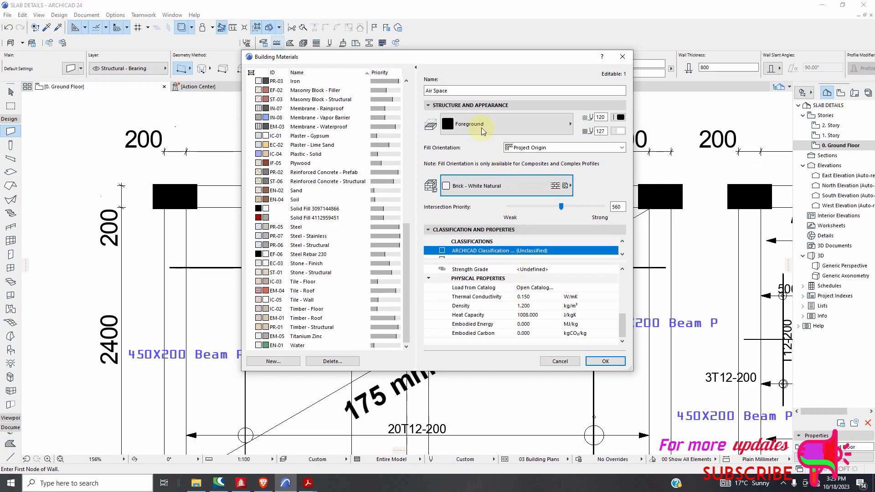
Step: Rename the edited building material as SLAB REINFORCEMENT 1111 and accept the building material changes
{"action": "left_click_drag", "start_coordinate": [455, 90], "coordinate": [418, 93]}
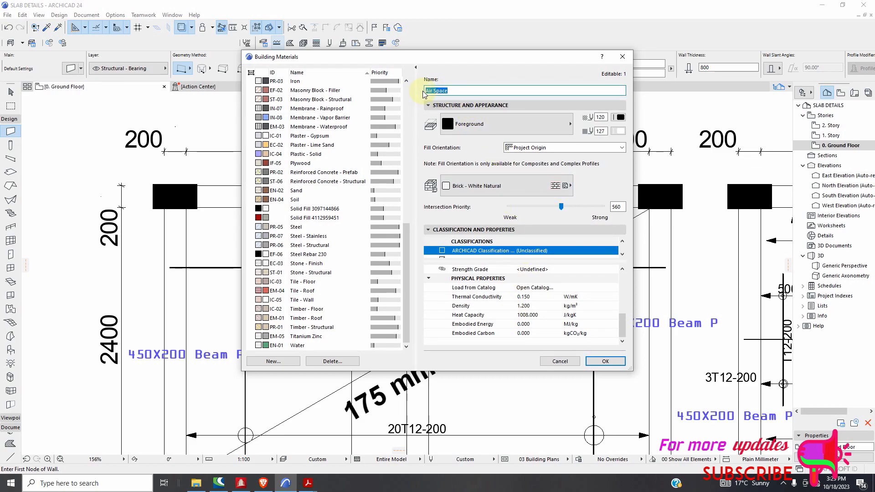
{"action": "type", "text": "SLAB REINFORCWMNR="}
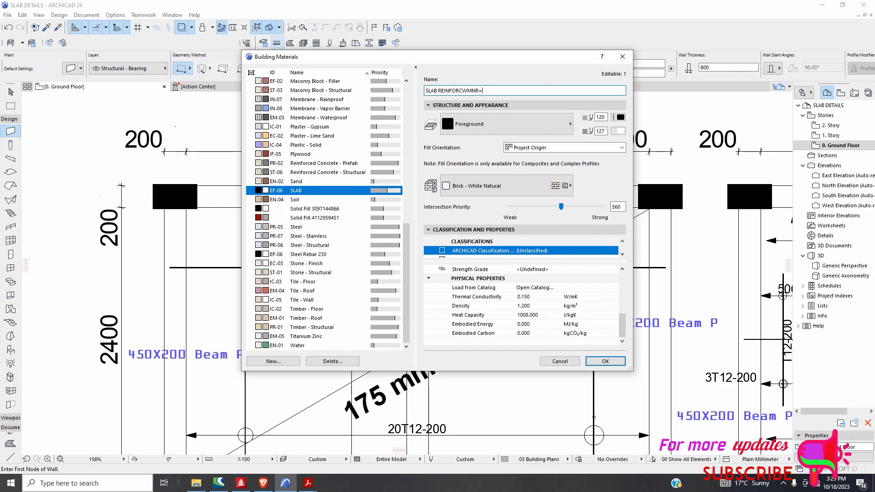
{"action": "key", "text": "BackSpace"}
{"action": "key", "text": "BackSpace"}
{"action": "key", "text": "BackSpace"}
{"action": "type", "text": "1"}
{"action": "left_click", "coordinate": [602, 361]}
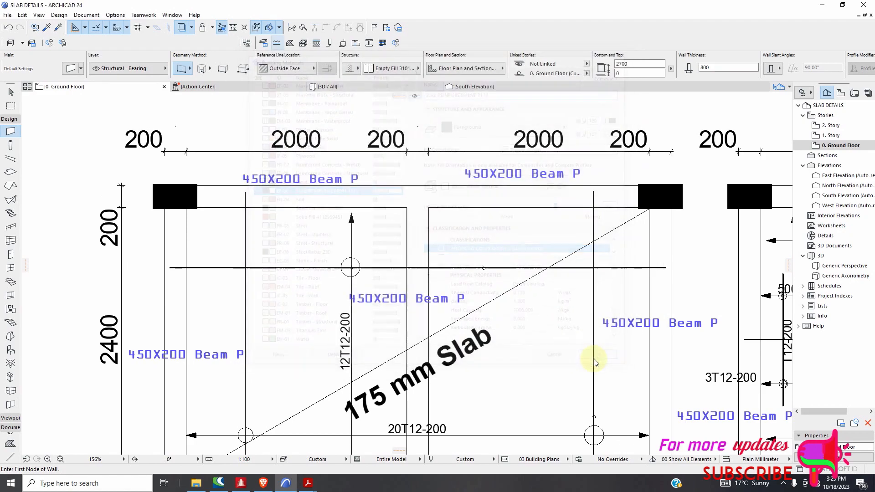
Step: Assign the SLAB REINFORCEMENT 1111 building material to the Wall defaults and pick a different uncut line pen
{"action": "left_click", "coordinate": [388, 71]}
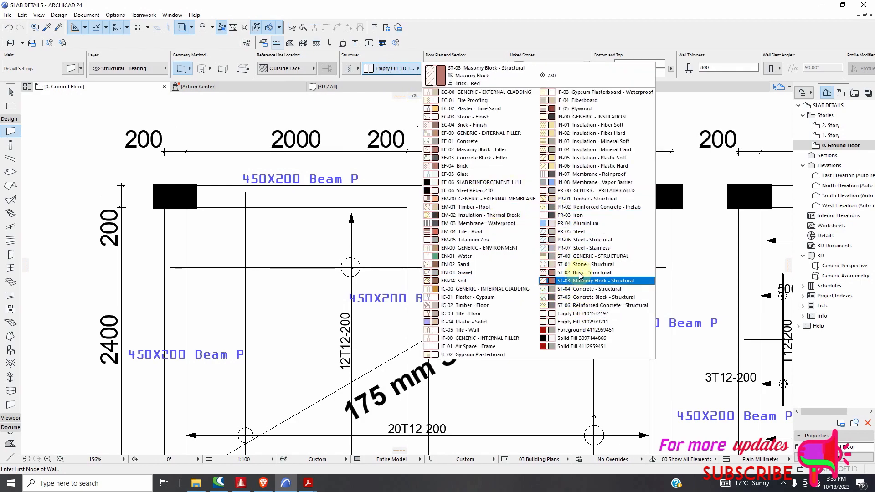
{"action": "left_click", "coordinate": [495, 182]}
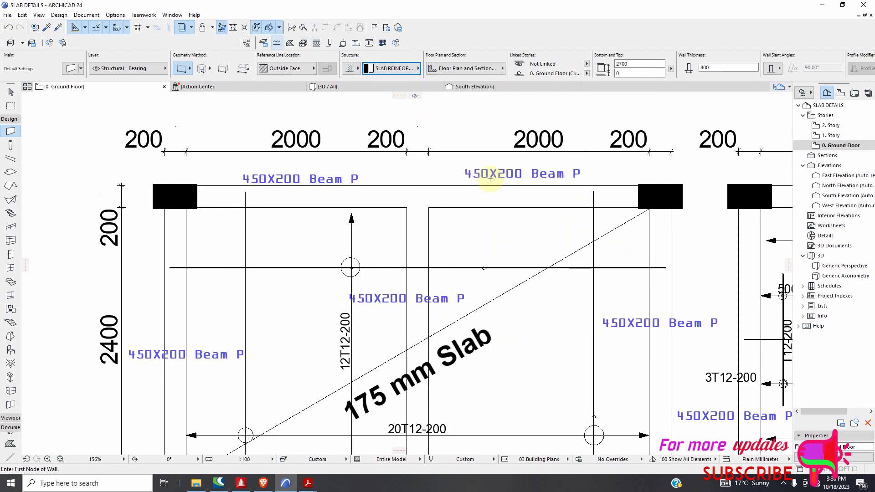
{"action": "left_click", "coordinate": [473, 69]}
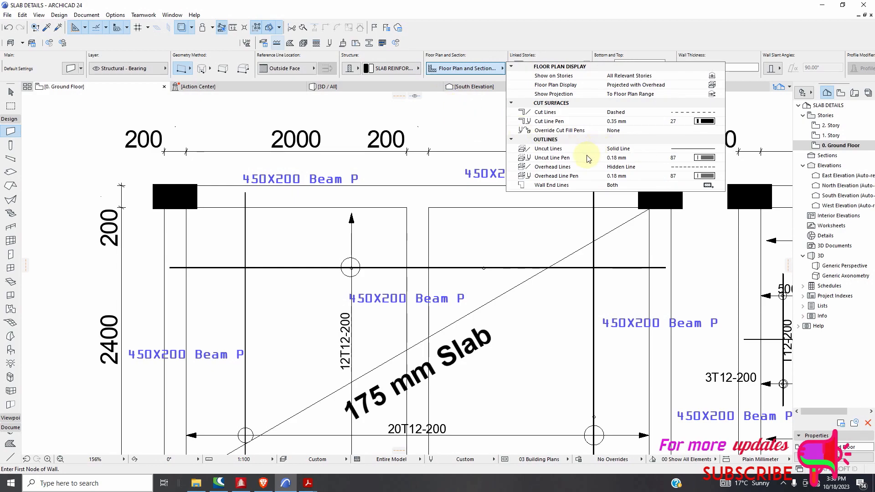
{"action": "left_click", "coordinate": [705, 158]}
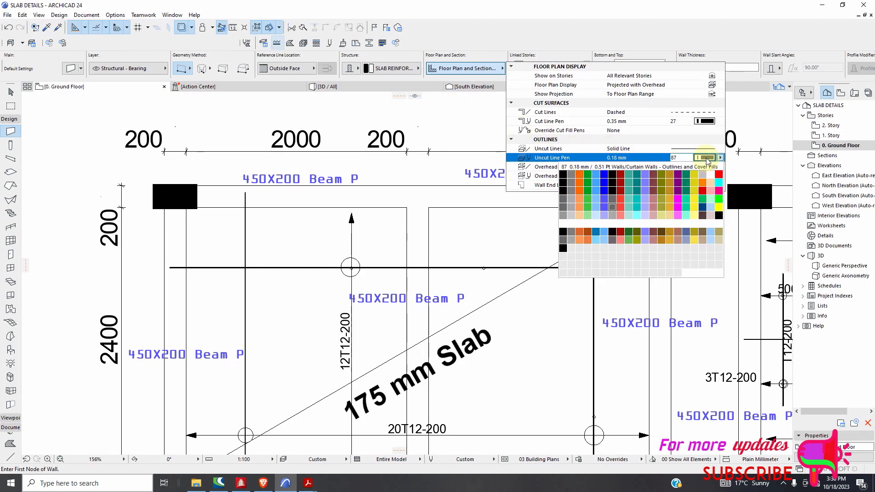
{"action": "left_click", "coordinate": [613, 216]}
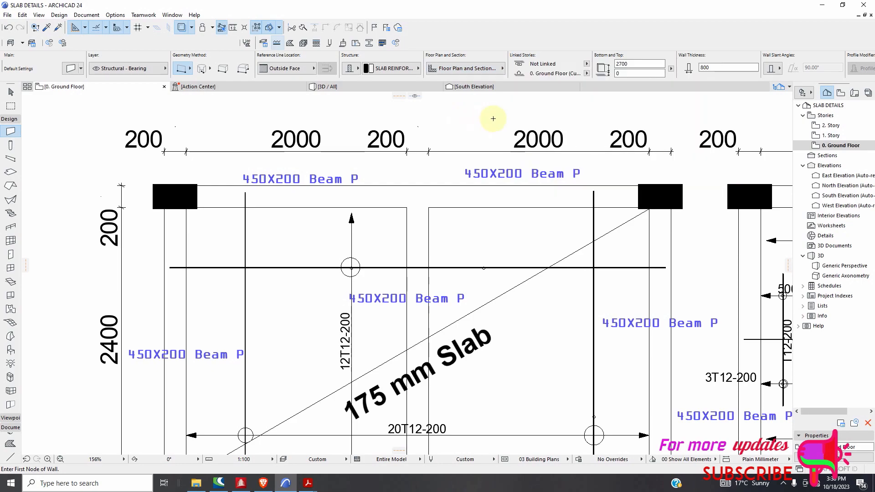
Step: Set the default wall thickness to 18 mm
{"action": "left_click", "coordinate": [713, 70]}
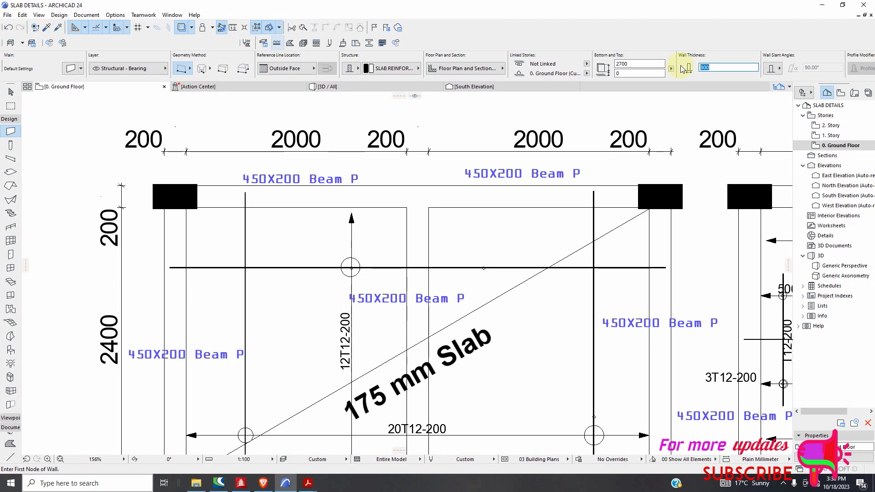
{"action": "type", "text": "18"}
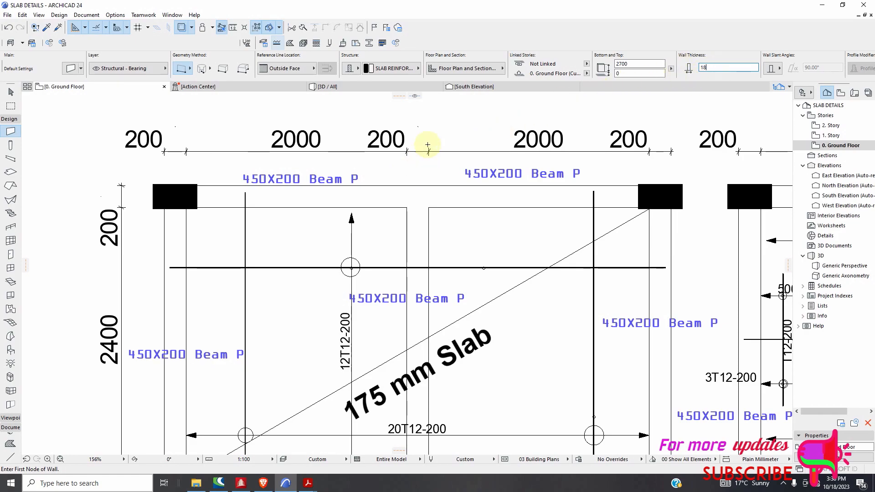
{"action": "left_click", "coordinate": [439, 133]}
{"action": "scroll", "coordinate": [465, 116], "scroll_direction": "down", "scroll_amount": 2}
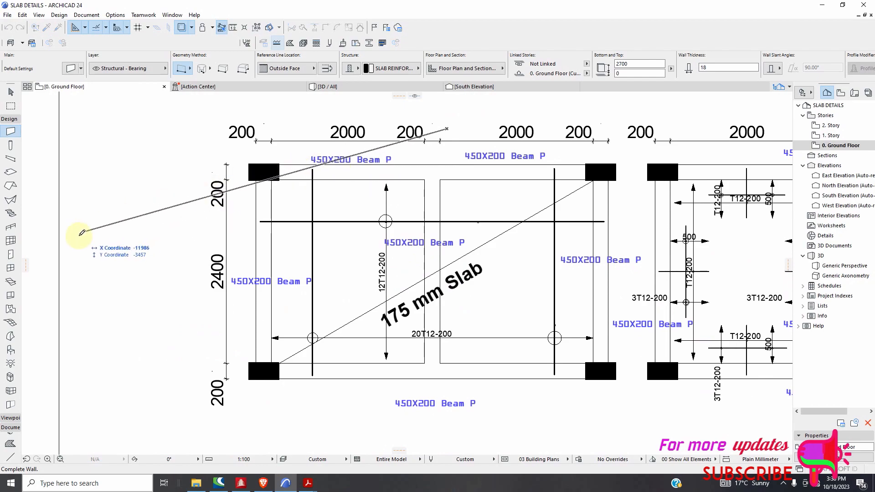
{"action": "key", "text": "Escape"}
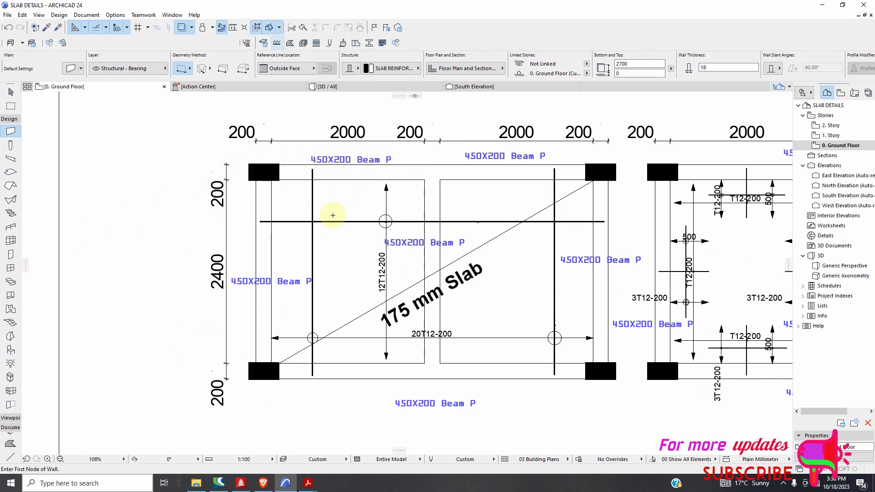
Step: Draw a 100 mm wall straight up from the left end of the water tank's horizontal slab bar as a hook
{"action": "scroll", "coordinate": [334, 215], "scroll_direction": "up", "scroll_amount": 5}
{"action": "left_click", "coordinate": [216, 229]}
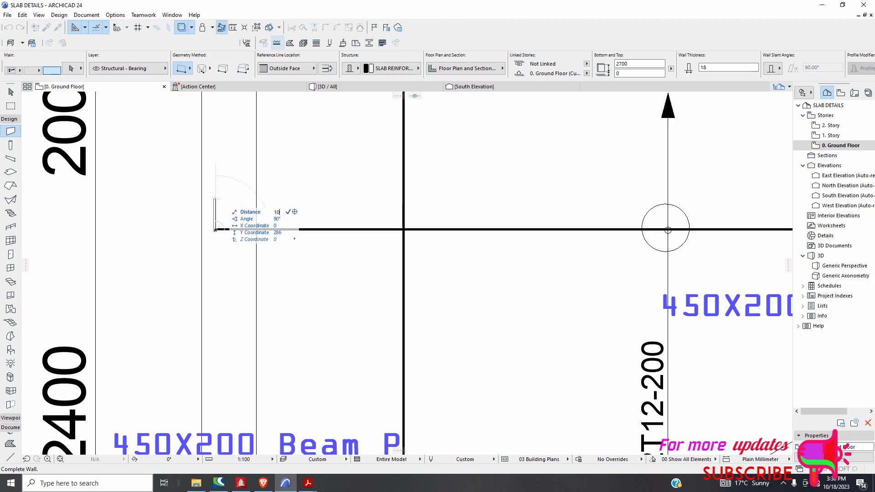
{"action": "type", "text": "100"}
{"action": "key", "text": "Return"}
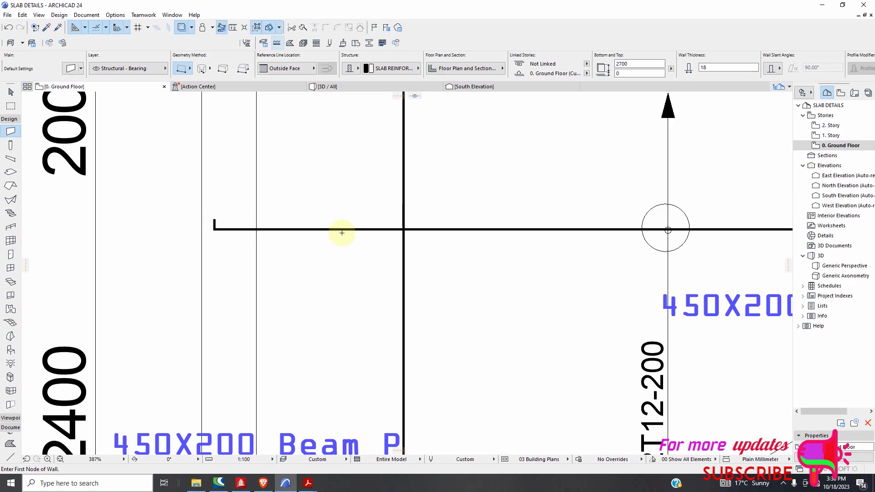
Step: Examine the bar ends and reinforcement marks in both water tank slab plans
{"action": "scroll", "coordinate": [253, 221], "scroll_direction": "up", "scroll_amount": 2}
{"action": "scroll", "coordinate": [220, 221], "scroll_direction": "down", "scroll_amount": 8}
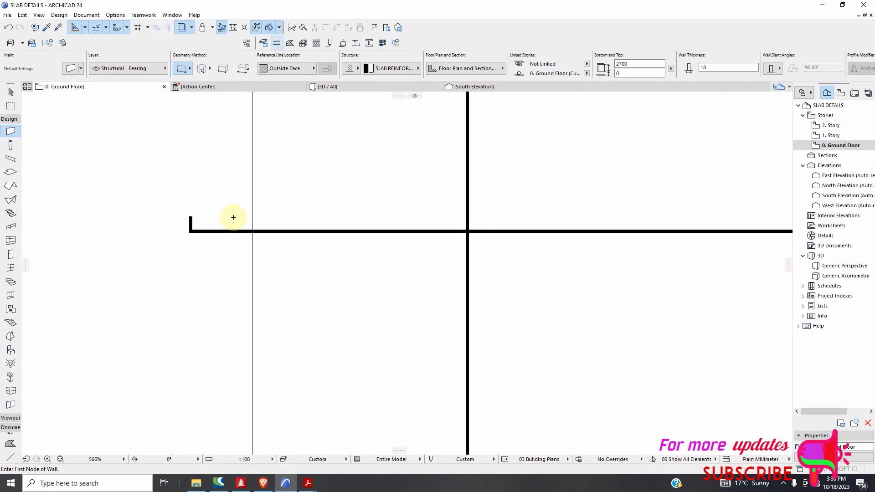
{"action": "scroll", "coordinate": [478, 255], "scroll_direction": "up", "scroll_amount": 5}
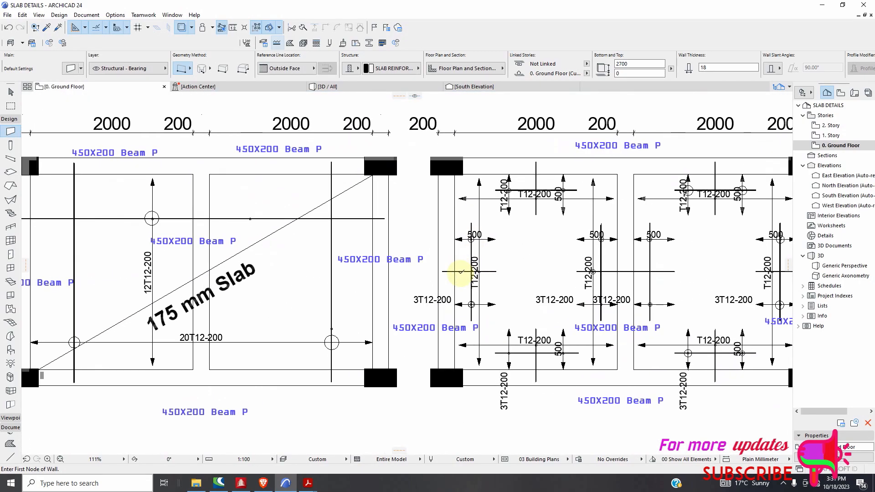
{"action": "scroll", "coordinate": [474, 273], "scroll_direction": "down", "scroll_amount": 4}
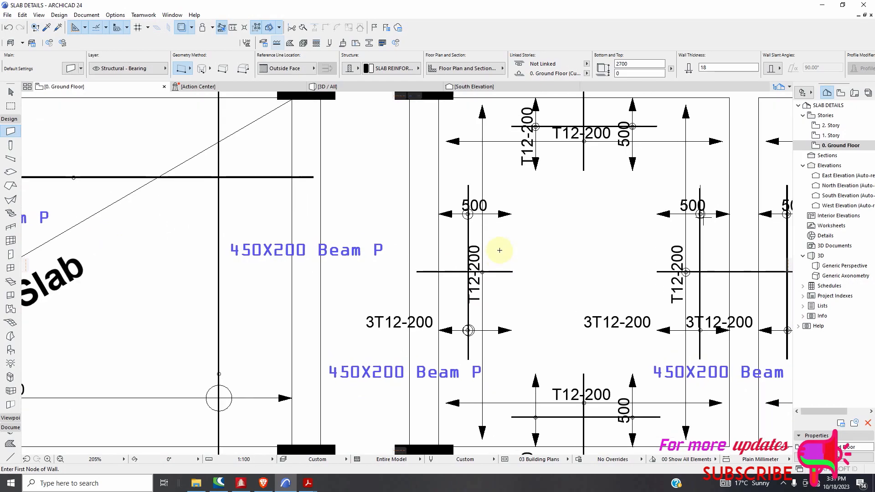
{"action": "scroll", "coordinate": [453, 264], "scroll_direction": "up", "scroll_amount": 2}
{"action": "scroll", "coordinate": [529, 291], "scroll_direction": "down", "scroll_amount": 4}
{"action": "scroll", "coordinate": [501, 293], "scroll_direction": "up", "scroll_amount": 5}
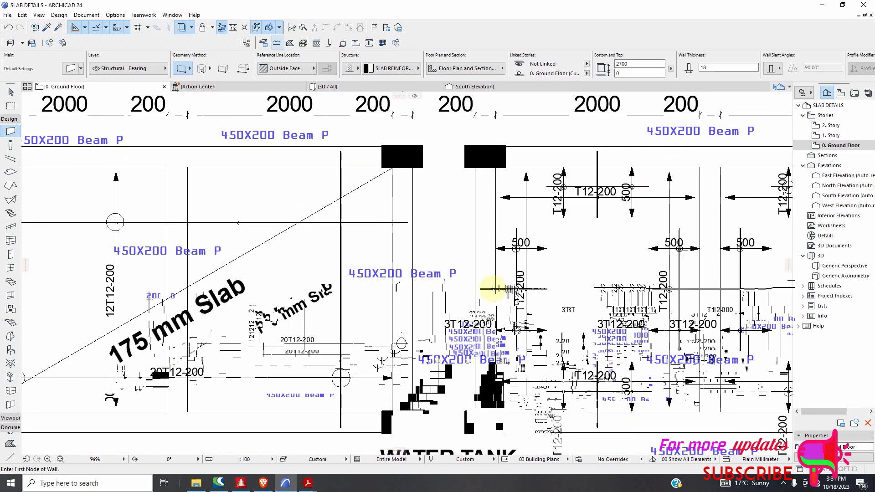
{"action": "scroll", "coordinate": [478, 294], "scroll_direction": "up", "scroll_amount": 3}
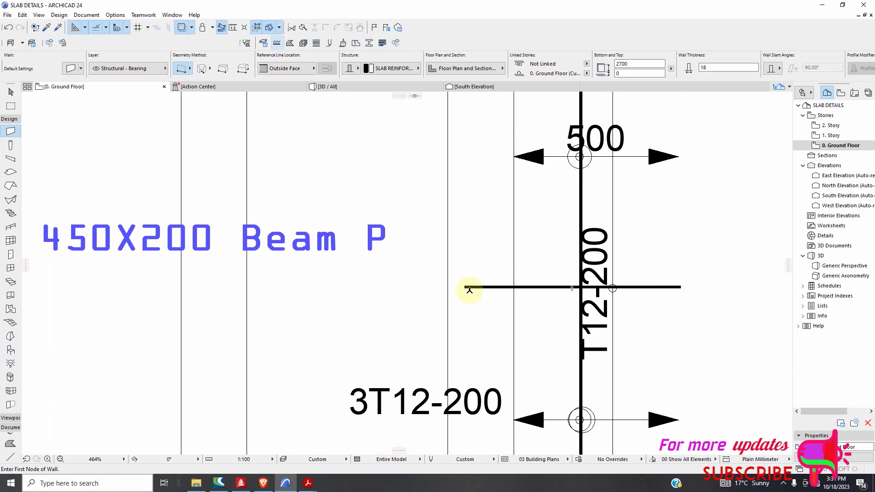
{"action": "scroll", "coordinate": [469, 290], "scroll_direction": "down", "scroll_amount": 5}
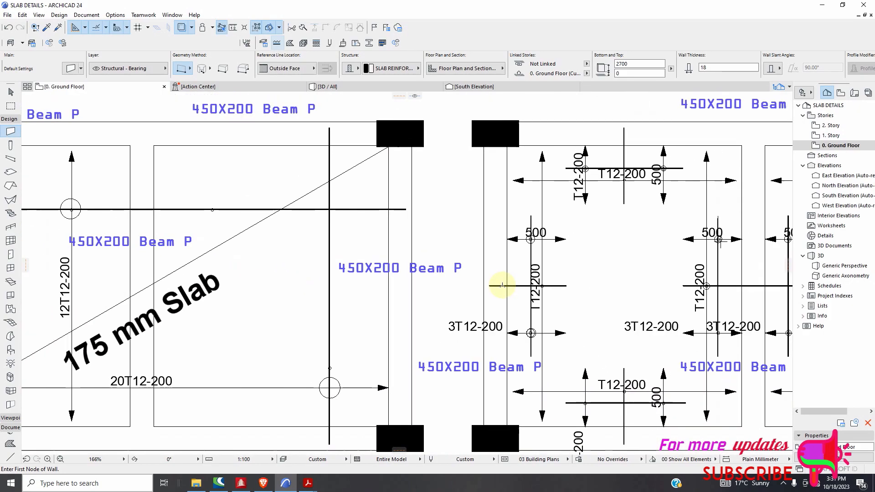
{"action": "scroll", "coordinate": [472, 309], "scroll_direction": "up", "scroll_amount": 5}
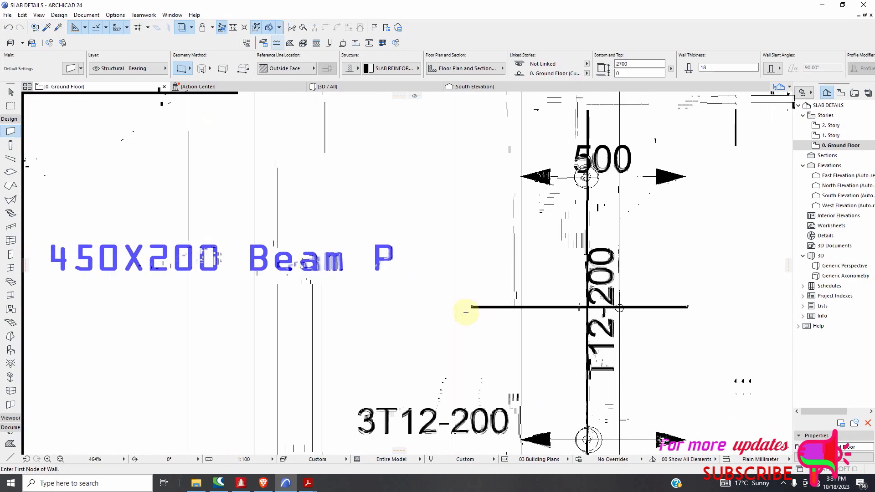
{"action": "scroll", "coordinate": [466, 312], "scroll_direction": "up", "scroll_amount": 3}
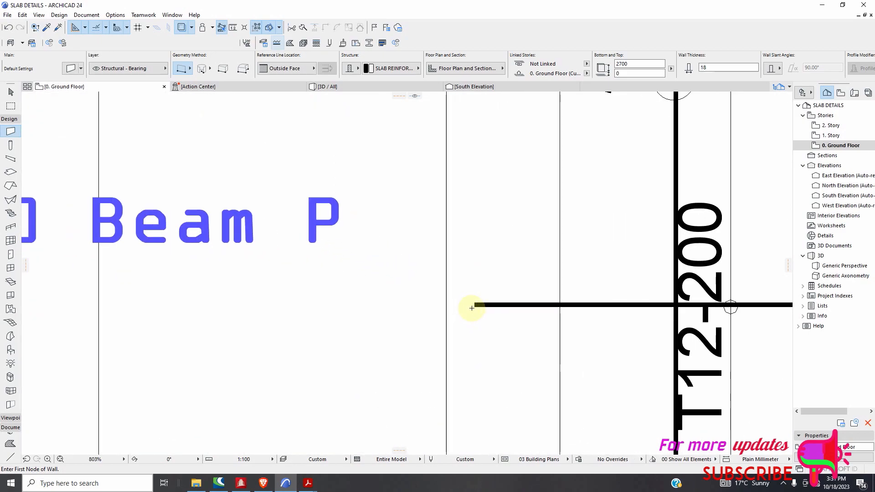
{"action": "scroll", "coordinate": [479, 308], "scroll_direction": "up", "scroll_amount": 2}
{"action": "scroll", "coordinate": [478, 304], "scroll_direction": "up", "scroll_amount": 1}
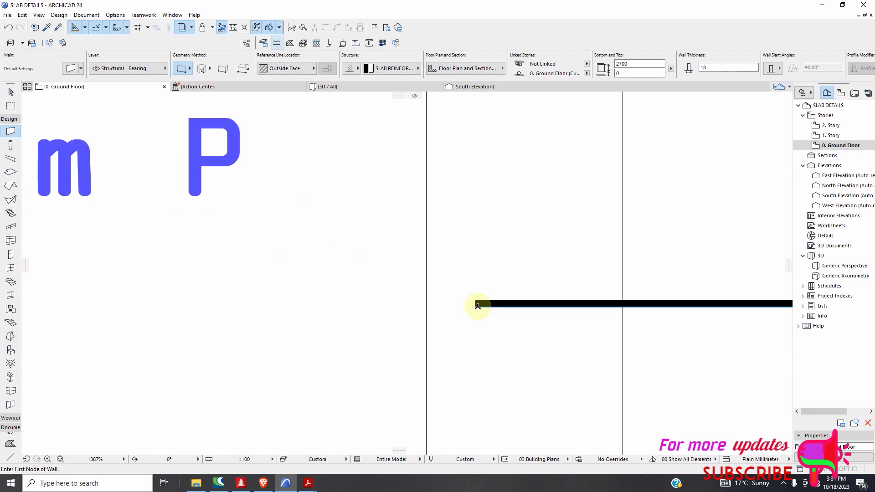
{"action": "scroll", "coordinate": [499, 310], "scroll_direction": "down", "scroll_amount": 6}
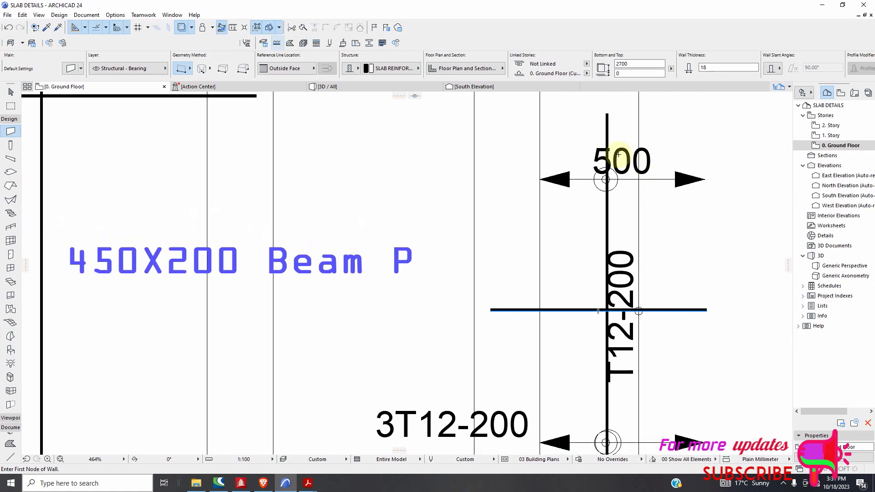
{"action": "scroll", "coordinate": [601, 158], "scroll_direction": "down", "scroll_amount": 5}
{"action": "scroll", "coordinate": [594, 175], "scroll_direction": "up", "scroll_amount": 3}
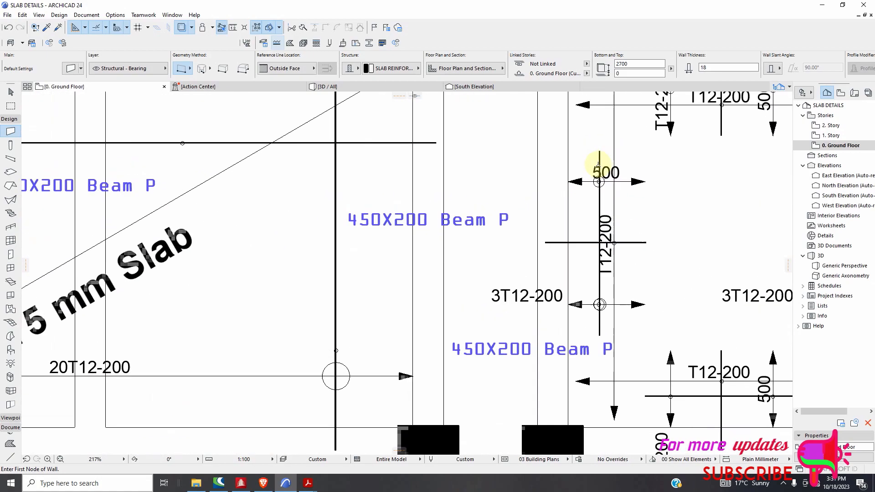
{"action": "scroll", "coordinate": [597, 179], "scroll_direction": "up", "scroll_amount": 2}
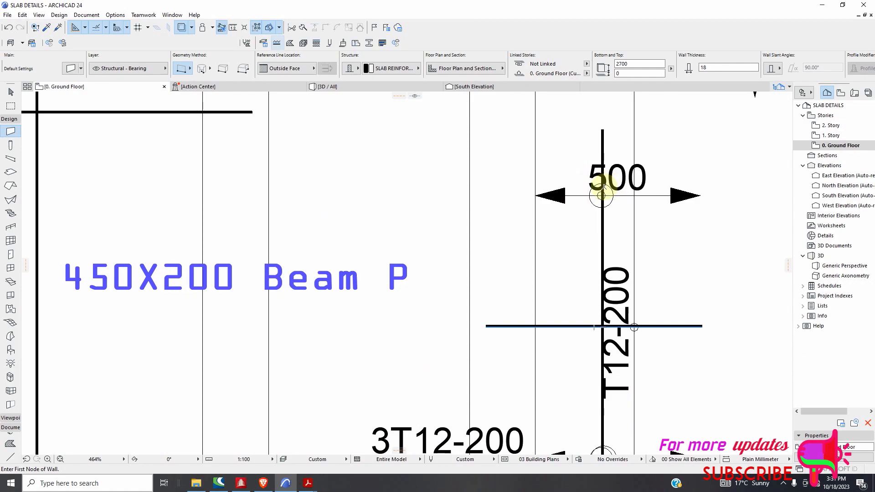
{"action": "scroll", "coordinate": [628, 250], "scroll_direction": "down", "scroll_amount": 9}
{"action": "scroll", "coordinate": [231, 244], "scroll_direction": "up", "scroll_amount": 12}
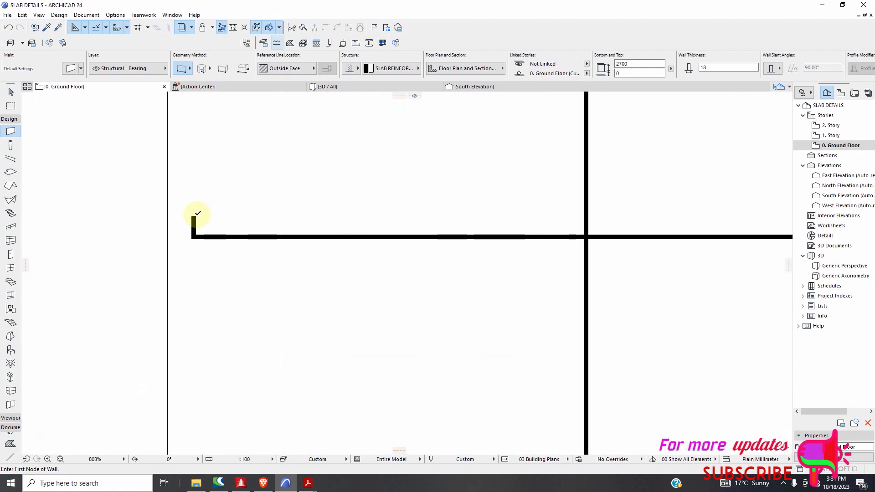
Step: Draw a 675 mm horizontal wall to the right from the upper end of the 100 mm hook
{"action": "left_click", "coordinate": [195, 215]}
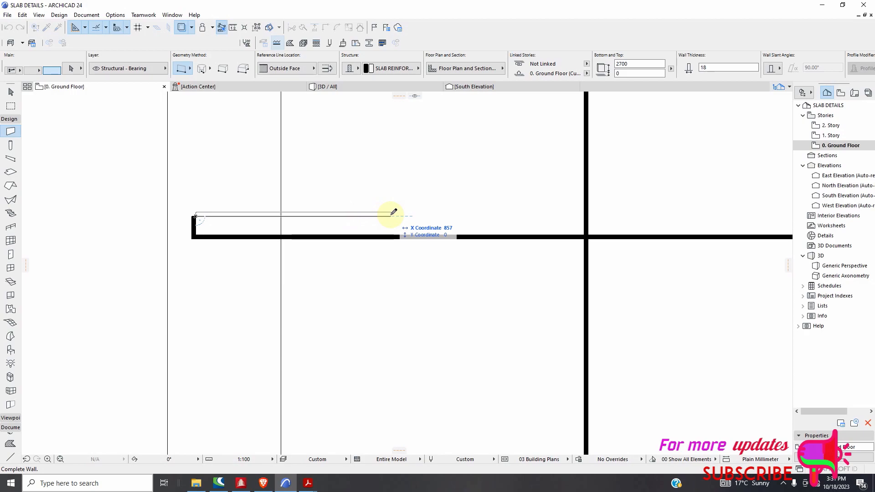
{"action": "key", "text": "Tab"}
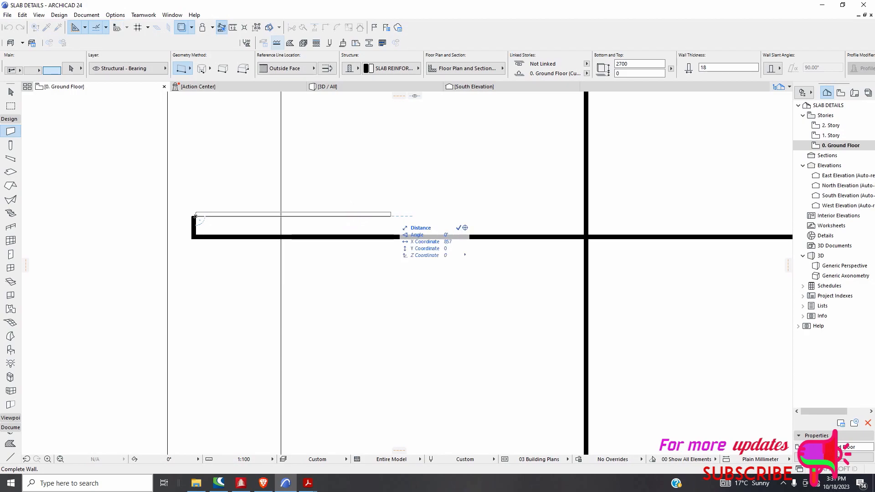
{"action": "type", "text": "675"}
{"action": "key", "text": "Return"}
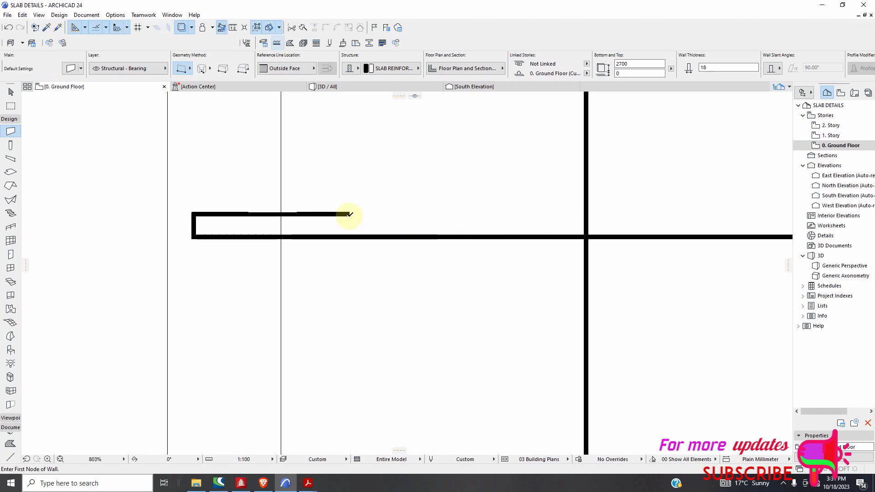
Step: Examine the hooked bar end against the water tank plans and the surrounding slab details
{"action": "scroll", "coordinate": [307, 178], "scroll_direction": "up", "scroll_amount": 4}
{"action": "scroll", "coordinate": [287, 203], "scroll_direction": "down", "scroll_amount": 6}
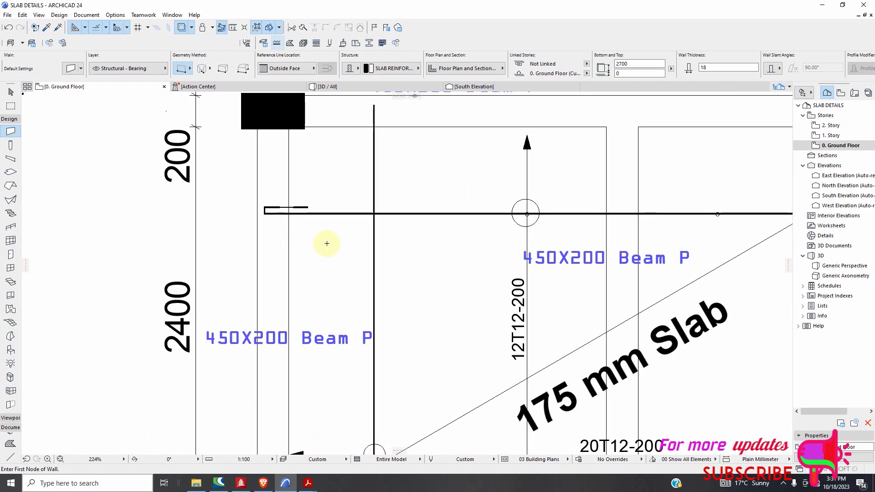
{"action": "scroll", "coordinate": [322, 240], "scroll_direction": "up", "scroll_amount": 5}
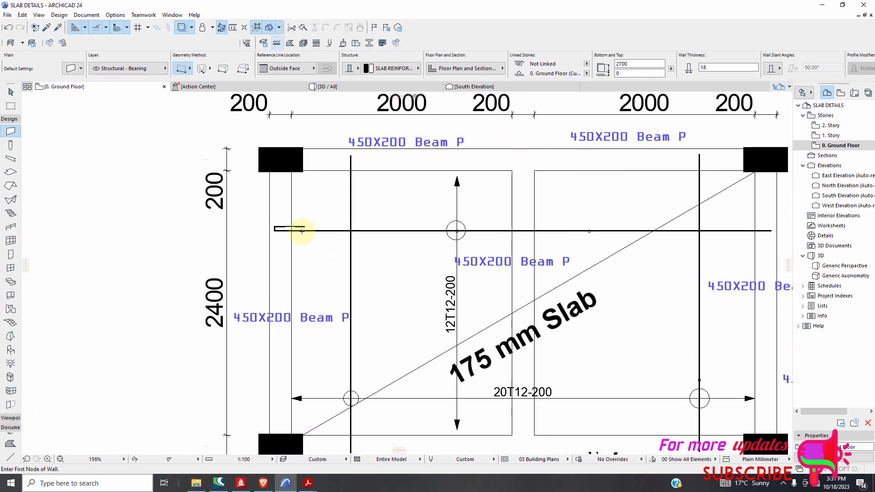
{"action": "scroll", "coordinate": [319, 224], "scroll_direction": "down", "scroll_amount": 3}
{"action": "scroll", "coordinate": [296, 229], "scroll_direction": "up", "scroll_amount": 1}
{"action": "scroll", "coordinate": [283, 229], "scroll_direction": "down", "scroll_amount": 4}
{"action": "scroll", "coordinate": [287, 279], "scroll_direction": "down", "scroll_amount": 3}
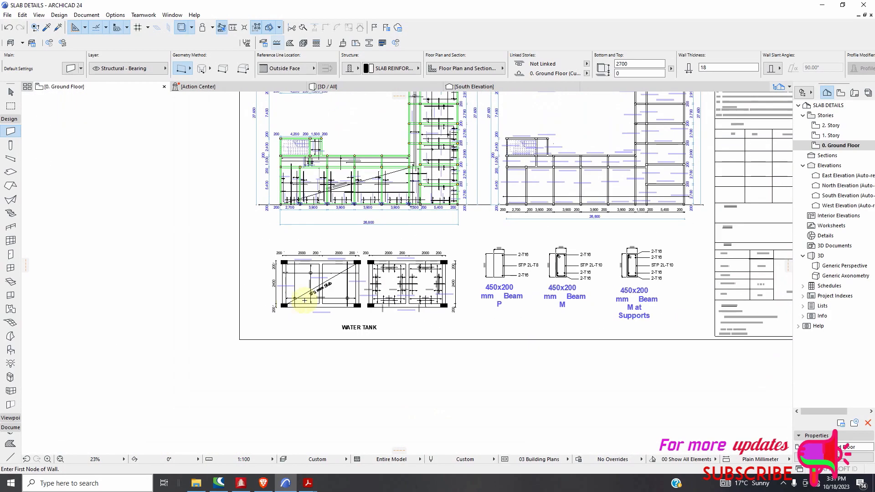
{"action": "scroll", "coordinate": [324, 253], "scroll_direction": "up", "scroll_amount": 2}
{"action": "scroll", "coordinate": [326, 272], "scroll_direction": "down", "scroll_amount": 2}
{"action": "scroll", "coordinate": [309, 151], "scroll_direction": "up", "scroll_amount": 2}
{"action": "scroll", "coordinate": [308, 152], "scroll_direction": "up", "scroll_amount": 1}
{"action": "scroll", "coordinate": [319, 173], "scroll_direction": "down", "scroll_amount": 2}
{"action": "scroll", "coordinate": [334, 341], "scroll_direction": "up", "scroll_amount": 1}
{"action": "scroll", "coordinate": [333, 341], "scroll_direction": "up", "scroll_amount": 1}
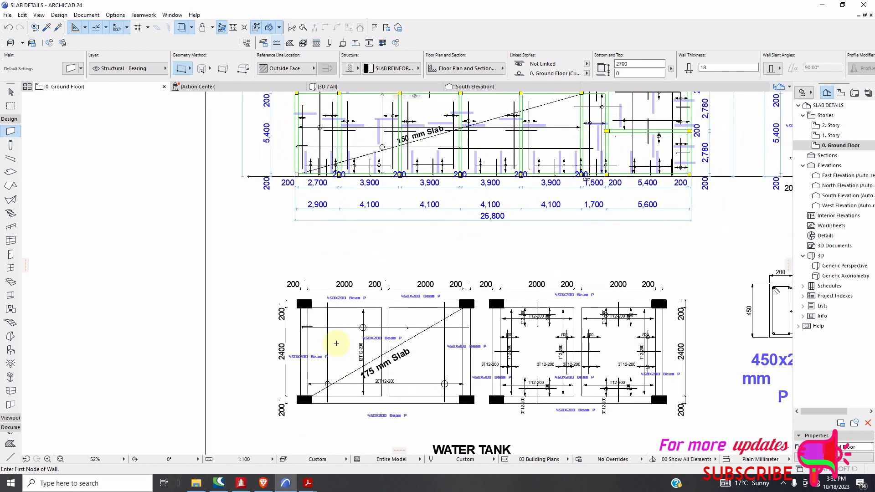
{"action": "scroll", "coordinate": [428, 330], "scroll_direction": "down", "scroll_amount": 2}
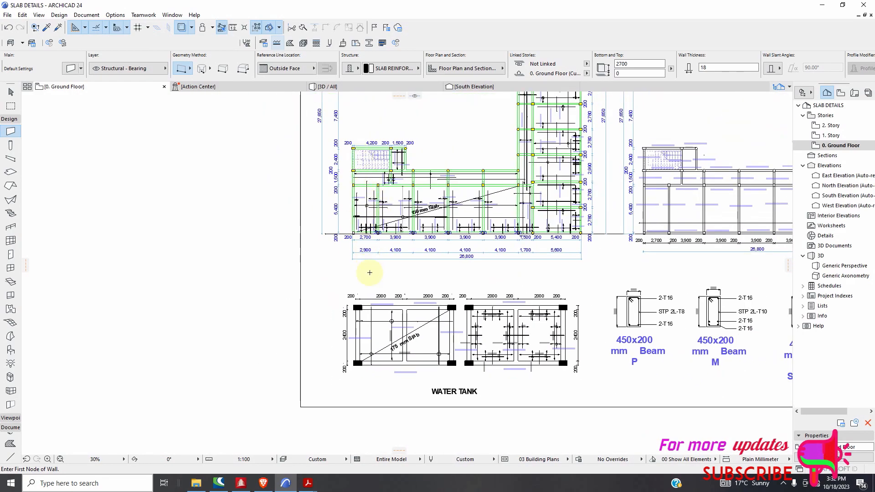
Step: Delete the short horizontal return wall at the top of the hook on the water tank's horizontal slab bar
{"action": "scroll", "coordinate": [360, 319], "scroll_direction": "up", "scroll_amount": 4}
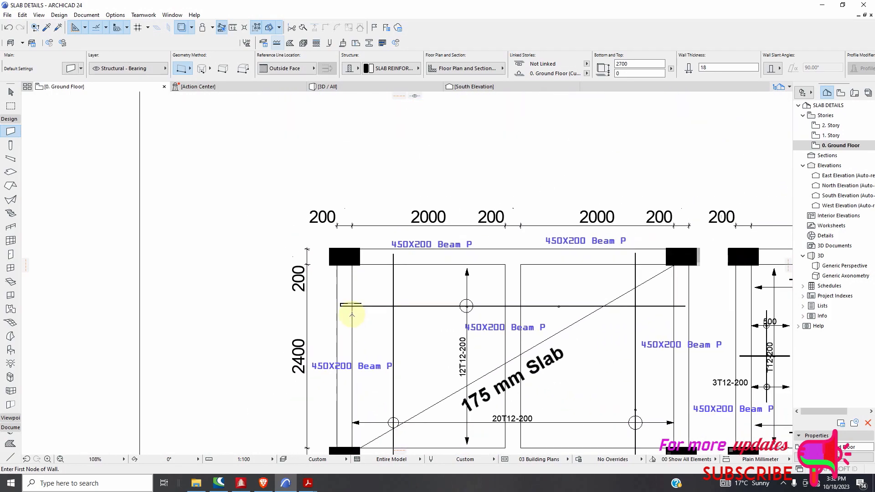
{"action": "scroll", "coordinate": [369, 298], "scroll_direction": "up", "scroll_amount": 4}
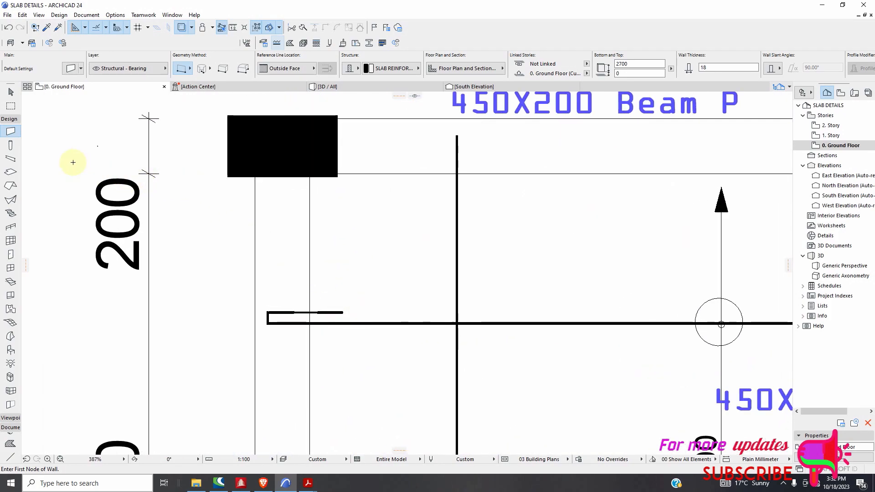
{"action": "left_click", "coordinate": [11, 91]}
{"action": "left_click", "coordinate": [327, 315]}
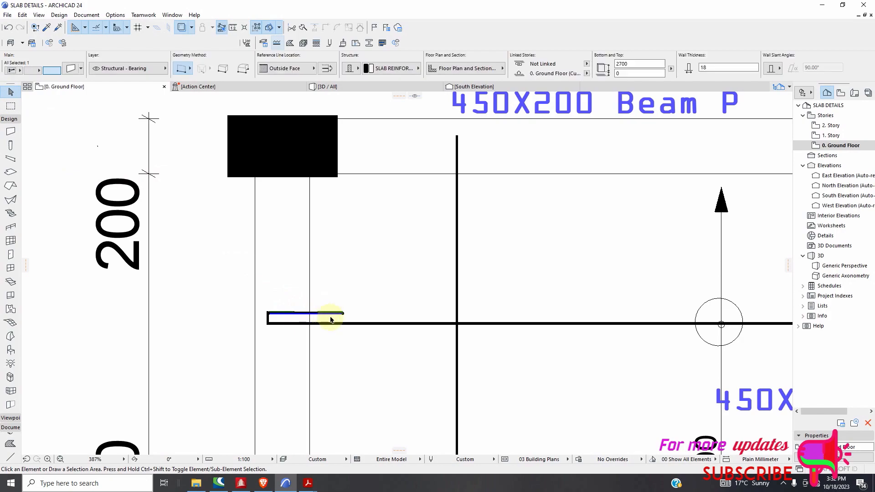
{"action": "key", "text": "Delete"}
{"action": "scroll", "coordinate": [276, 325], "scroll_direction": "up", "scroll_amount": 3}
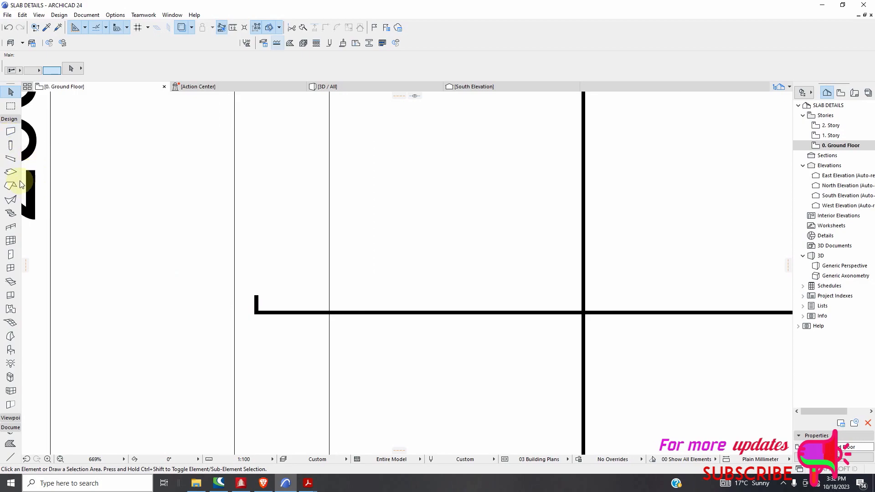
Step: Draw a wall straight up from the upper end of the 100 mm hook to make the hook taller
{"action": "left_click", "coordinate": [10, 131]}
{"action": "scroll", "coordinate": [253, 330], "scroll_direction": "up", "scroll_amount": 3}
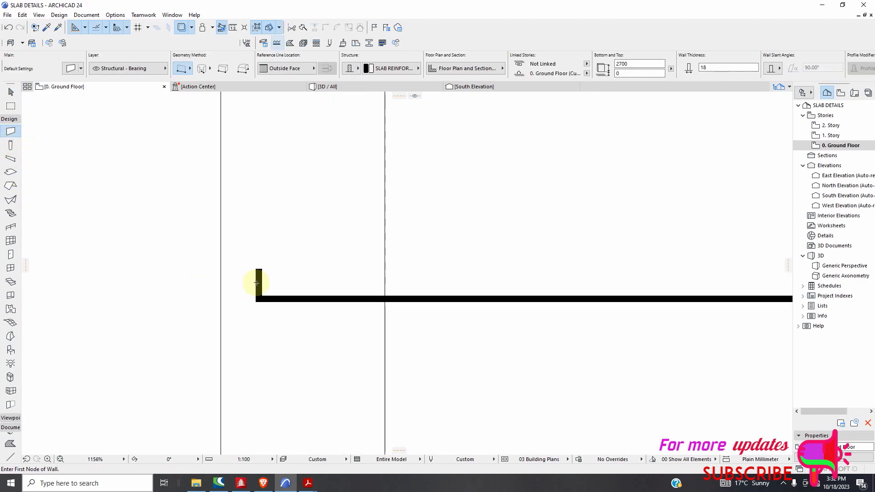
{"action": "left_click", "coordinate": [258, 269]}
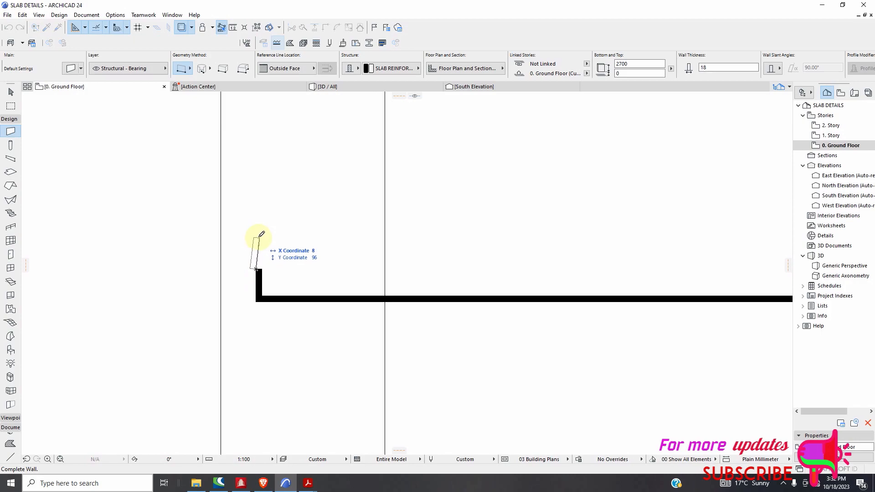
{"action": "key", "text": "Escape"}
{"action": "left_click", "coordinate": [261, 270]}
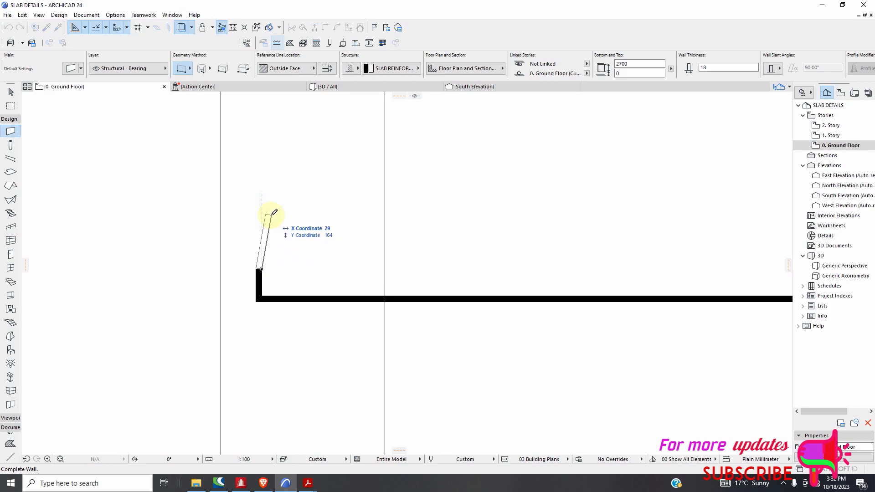
{"action": "key", "text": "shift"}
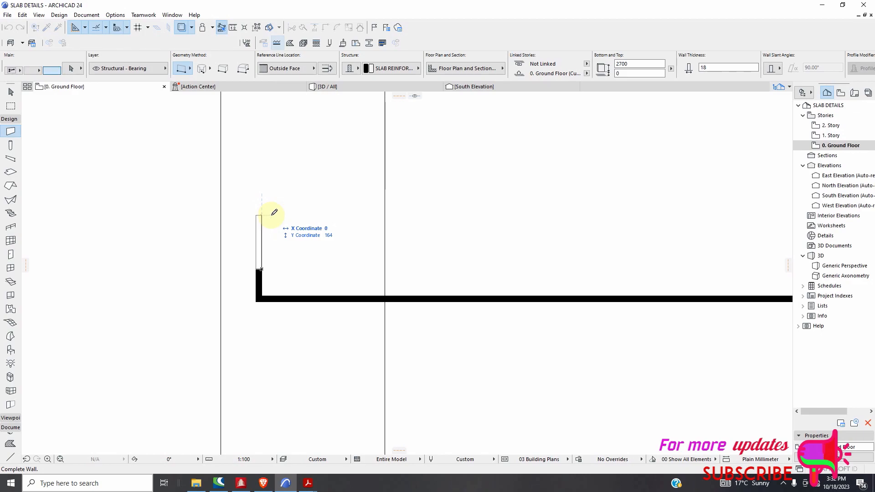
{"action": "key", "text": "Tab"}
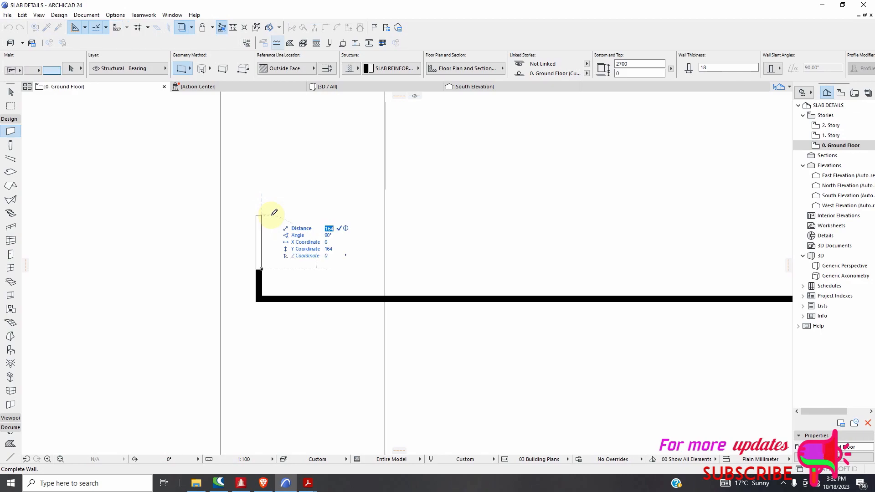
{"action": "key", "text": "Return"}
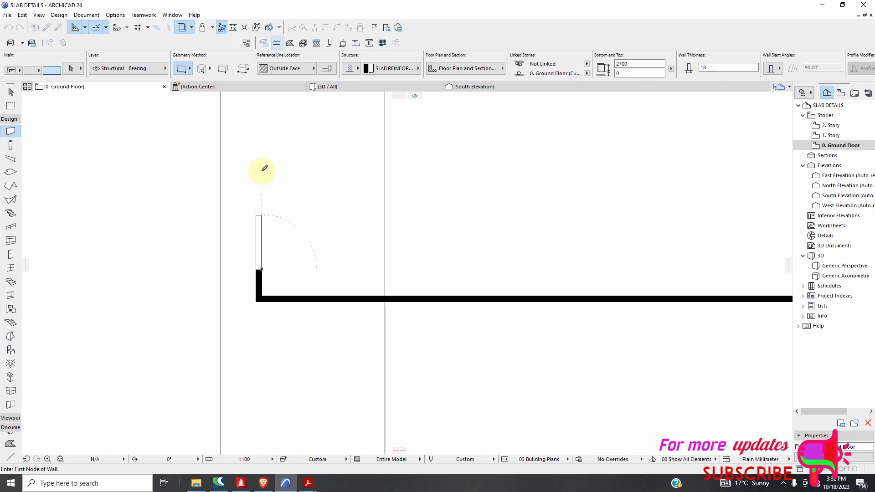
Step: Draw a horizontal return wall to the right from the upper end of the heightened hook
{"action": "scroll", "coordinate": [279, 199], "scroll_direction": "down", "scroll_amount": 3}
{"action": "scroll", "coordinate": [277, 196], "scroll_direction": "down", "scroll_amount": 2}
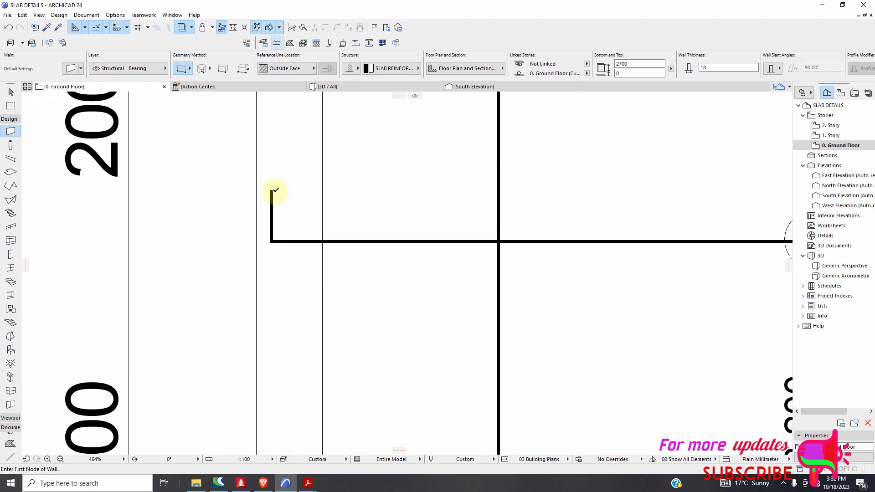
{"action": "left_click", "coordinate": [275, 190]}
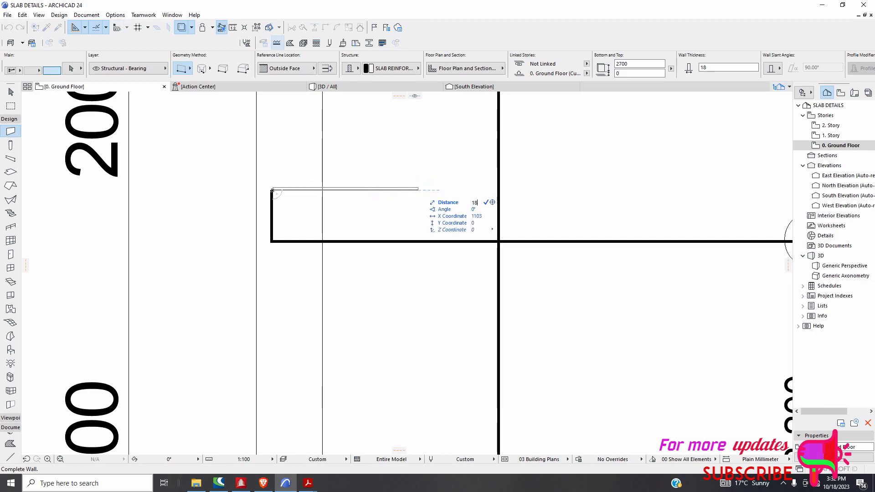
{"action": "key", "text": "Return"}
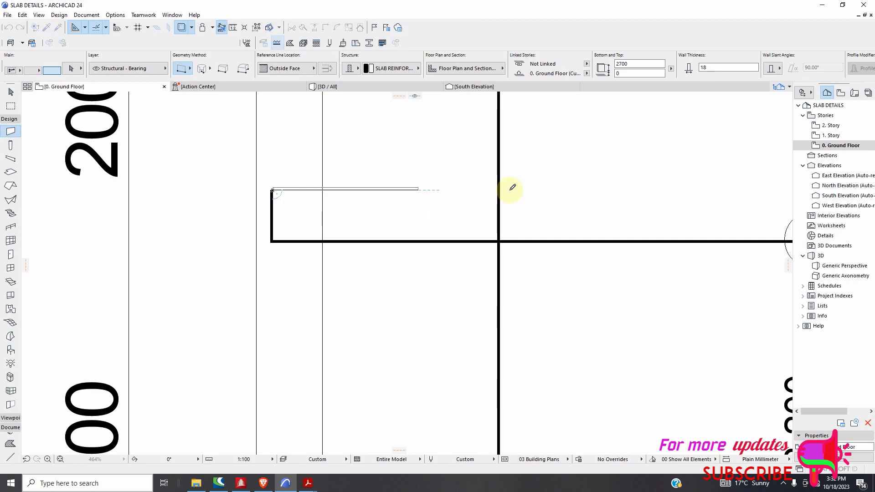
Step: Examine the enlarged hook on the slab bar against the reinforcement in both water tank plans
{"action": "scroll", "coordinate": [363, 194], "scroll_direction": "up", "scroll_amount": 6}
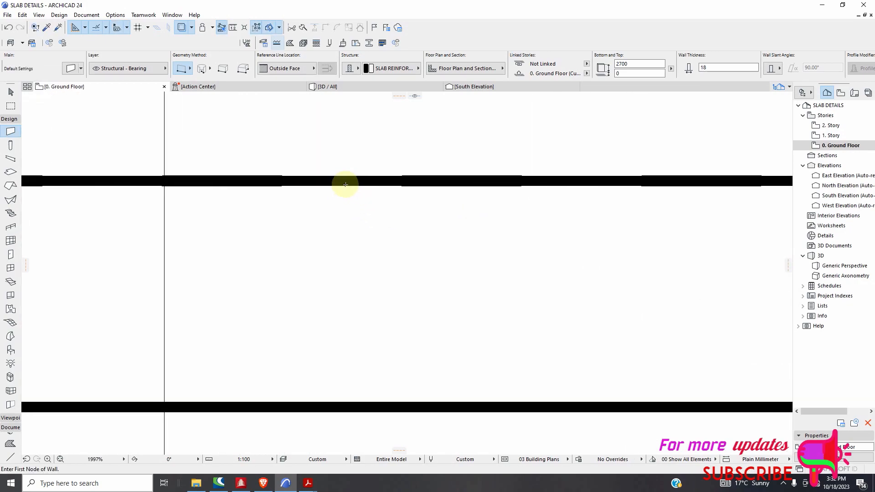
{"action": "scroll", "coordinate": [363, 214], "scroll_direction": "down", "scroll_amount": 10}
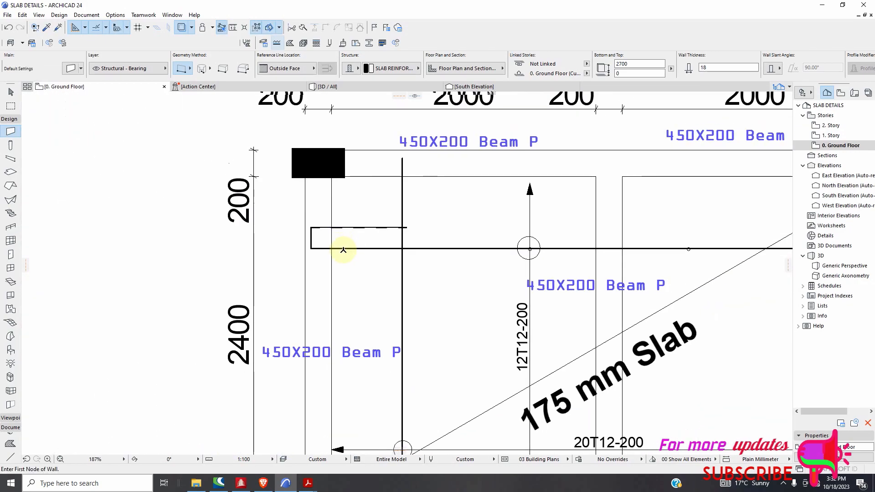
{"action": "scroll", "coordinate": [417, 270], "scroll_direction": "down", "scroll_amount": 3}
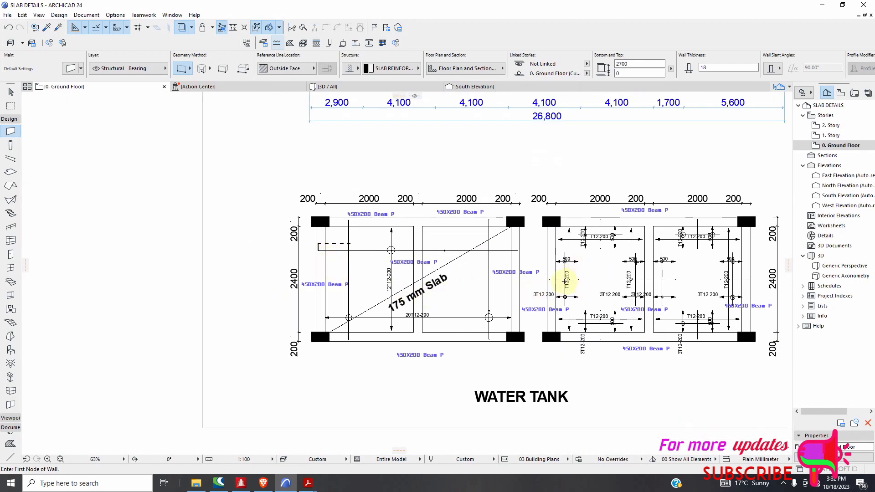
{"action": "scroll", "coordinate": [568, 311], "scroll_direction": "up", "scroll_amount": 3}
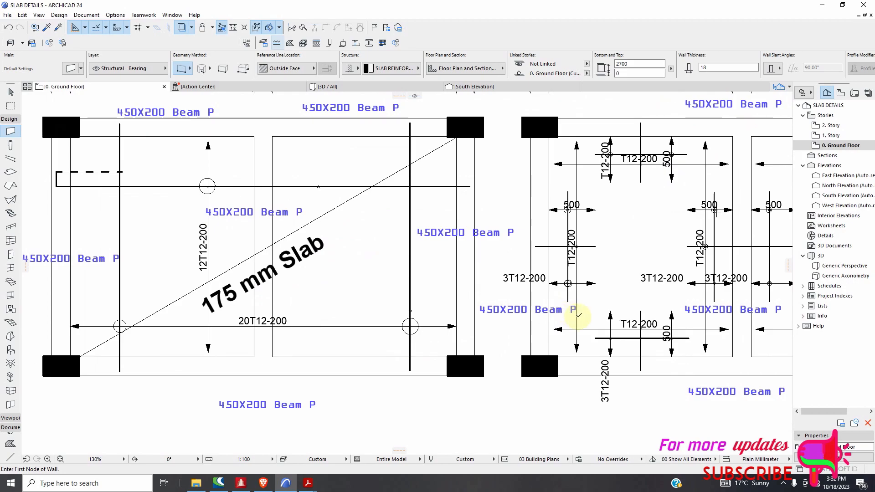
{"action": "scroll", "coordinate": [150, 184], "scroll_direction": "up", "scroll_amount": 2}
{"action": "scroll", "coordinate": [307, 221], "scroll_direction": "down", "scroll_amount": 3}
{"action": "scroll", "coordinate": [203, 204], "scroll_direction": "up", "scroll_amount": 1}
{"action": "scroll", "coordinate": [201, 204], "scroll_direction": "up", "scroll_amount": 5}
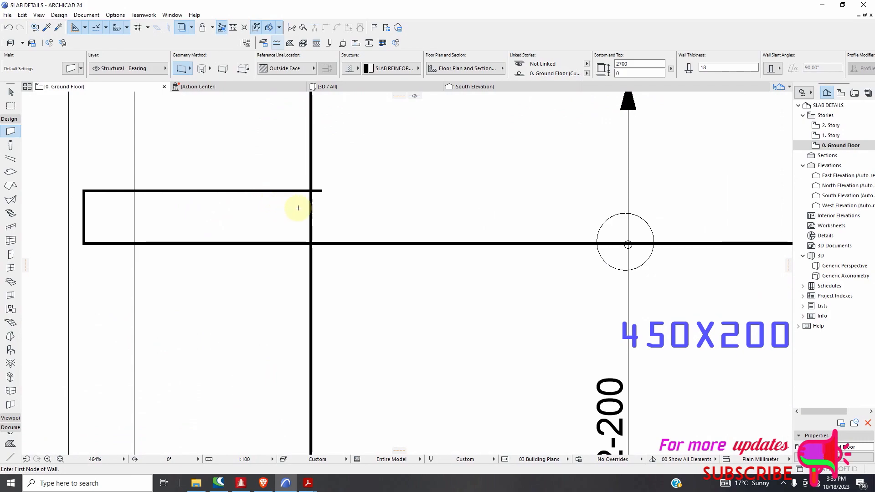
Step: Set the default wall's building material to EF-06 Steel Rebar 230
{"action": "left_click", "coordinate": [391, 68]}
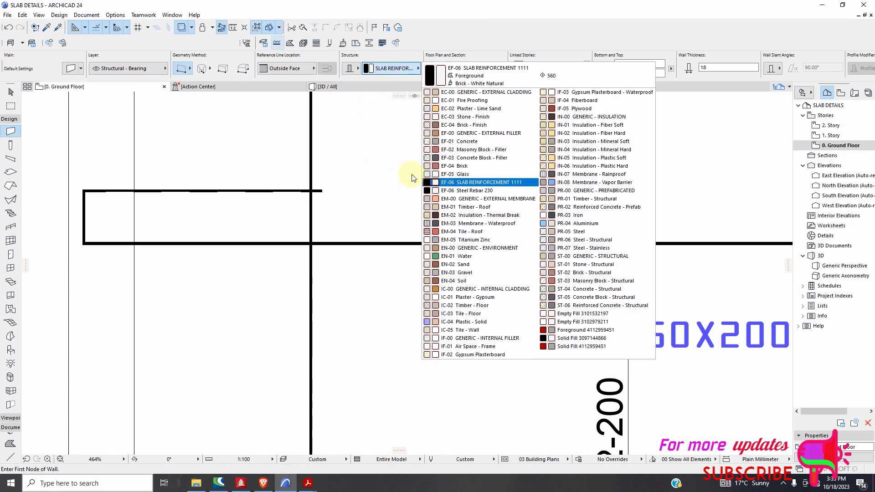
{"action": "left_click", "coordinate": [453, 190]}
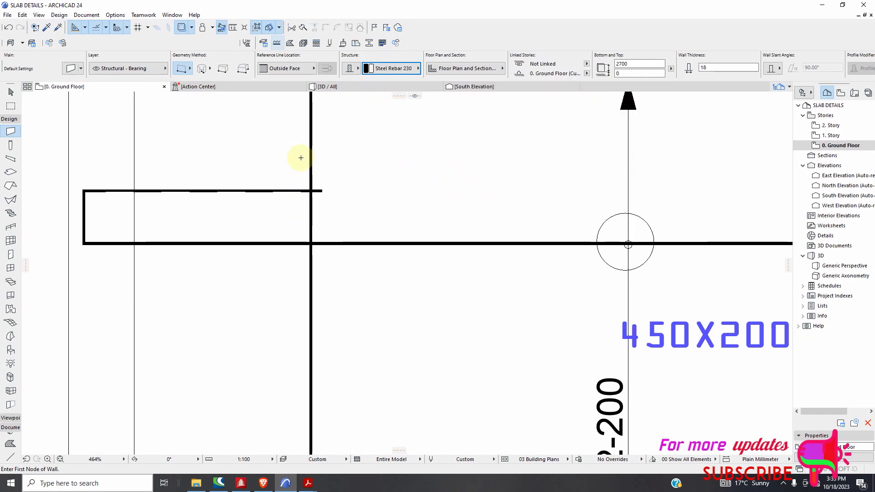
Step: Pick up the settings of the water tank's main horizontal slab bar and transfer them to the hook's upper return wall
{"action": "scroll", "coordinate": [310, 168], "scroll_direction": "down", "scroll_amount": 5}
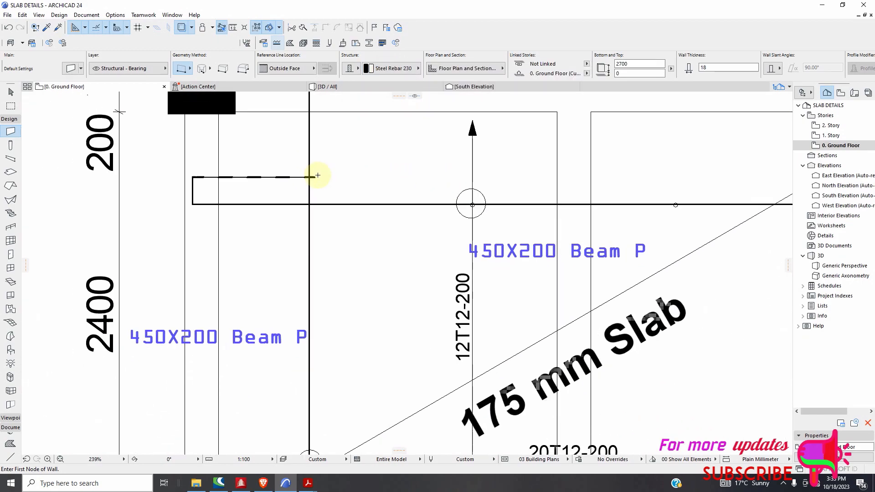
{"action": "left_click", "coordinate": [46, 28]}
{"action": "left_click", "coordinate": [276, 196]}
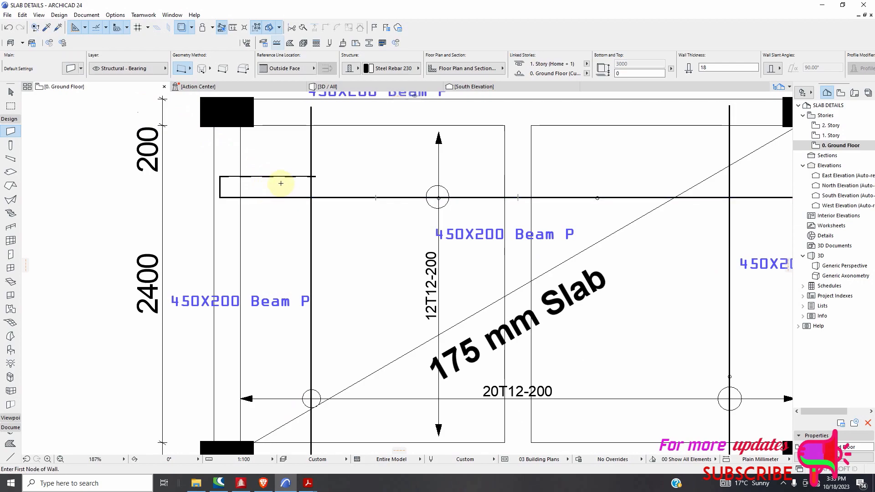
{"action": "left_click", "coordinate": [278, 176]}
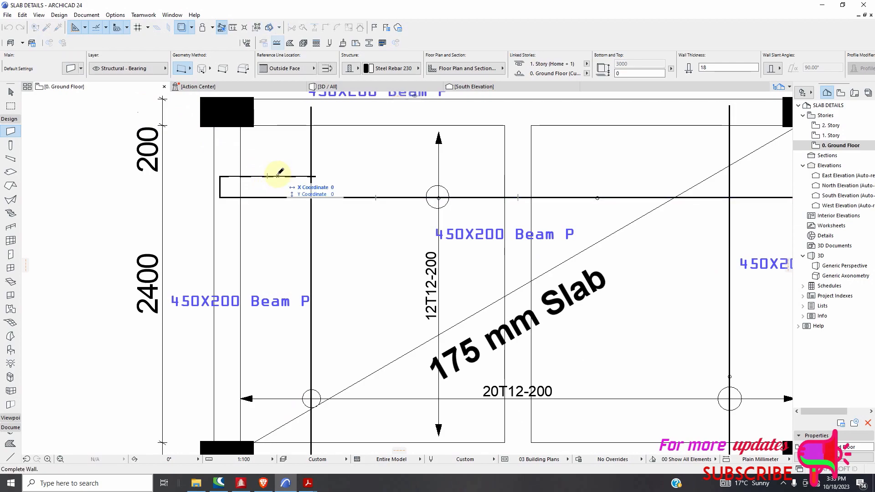
{"action": "key", "text": "Escape"}
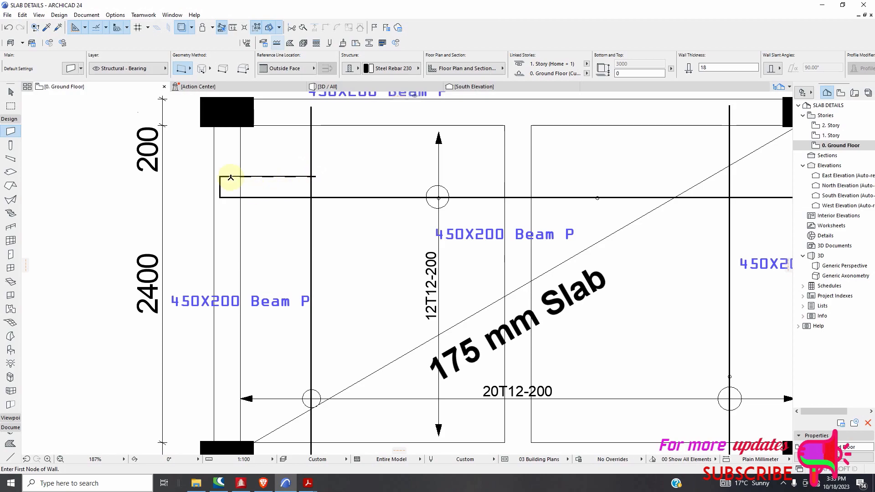
{"action": "left_click", "coordinate": [46, 27]}
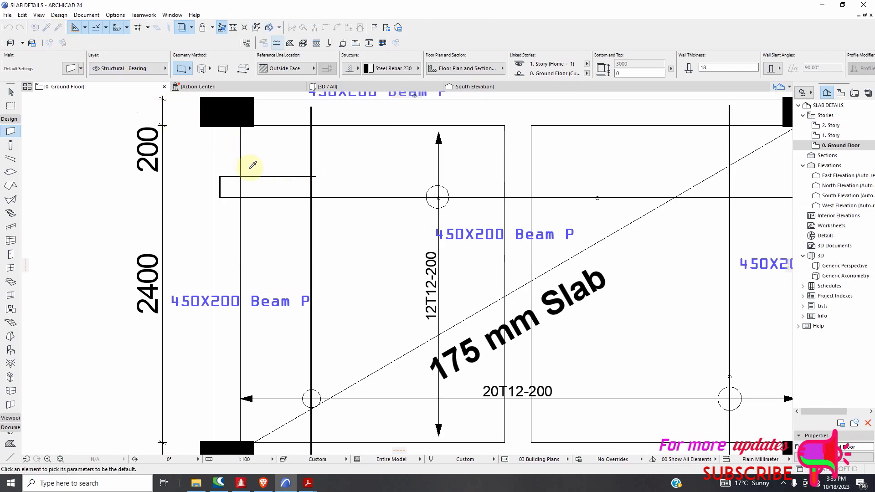
{"action": "left_click", "coordinate": [276, 192]}
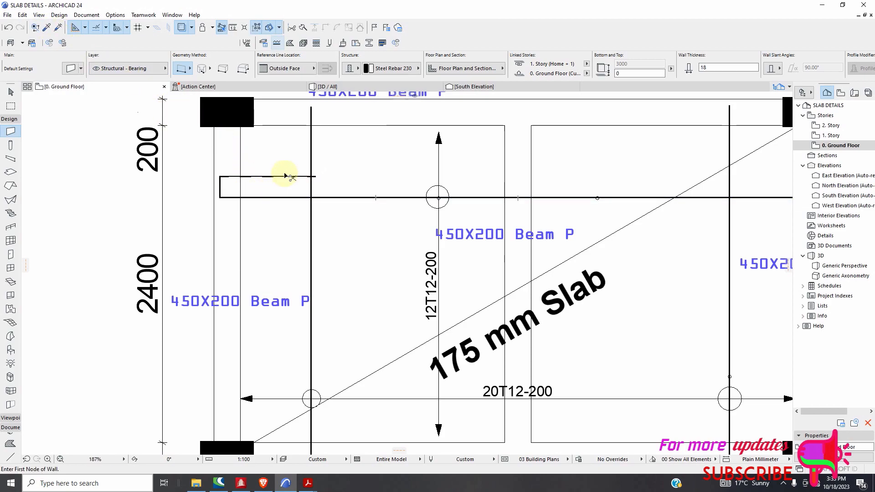
{"action": "key", "text": "ctrl+alt"}
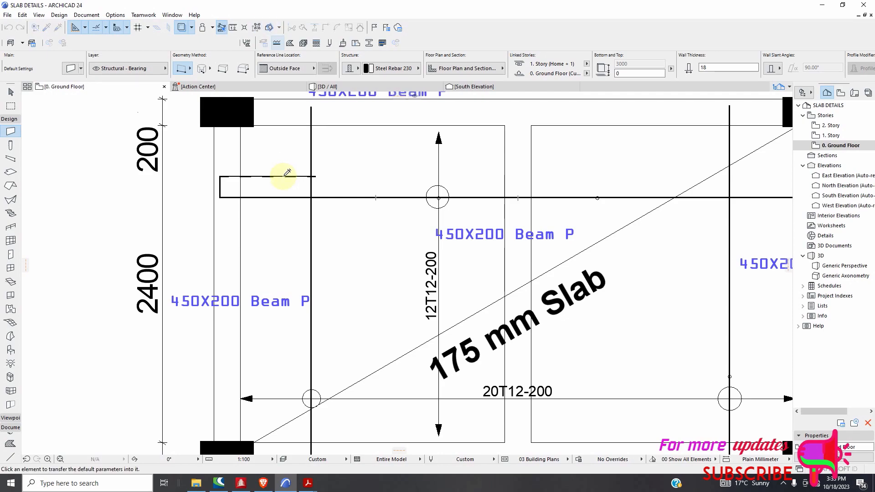
{"action": "scroll", "coordinate": [282, 182], "scroll_direction": "up", "scroll_amount": 2}
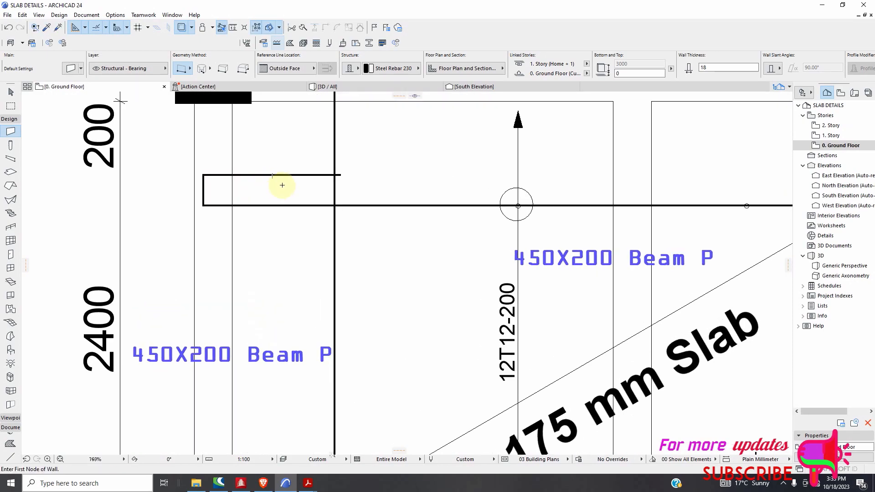
{"action": "scroll", "coordinate": [293, 169], "scroll_direction": "up", "scroll_amount": 2}
{"action": "scroll", "coordinate": [326, 179], "scroll_direction": "down", "scroll_amount": 2}
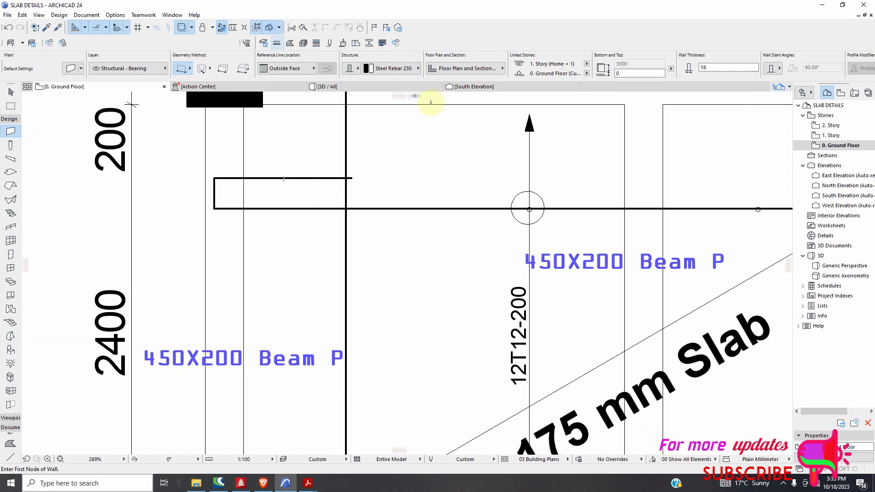
Step: Examine the default wall's floor plan display settings and its structure type options
{"action": "scroll", "coordinate": [328, 172], "scroll_direction": "up", "scroll_amount": 2}
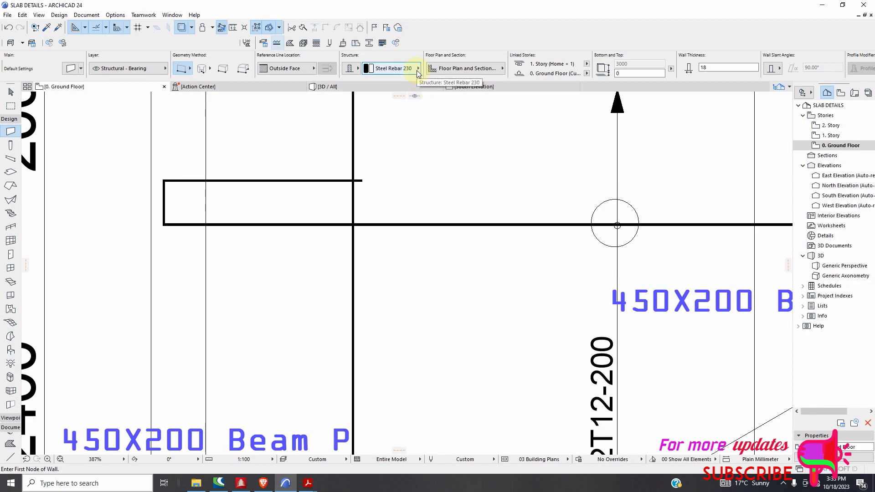
{"action": "left_click", "coordinate": [440, 70]}
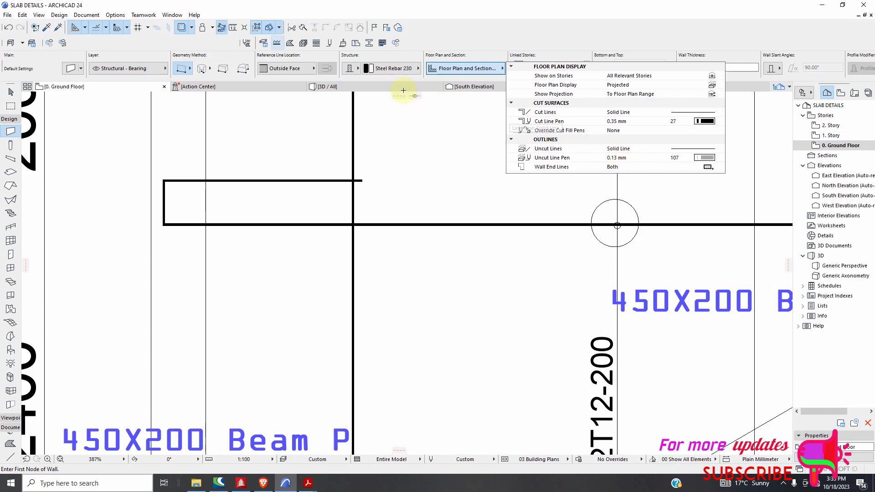
{"action": "left_click", "coordinate": [357, 69]}
{"action": "left_click", "coordinate": [357, 71]}
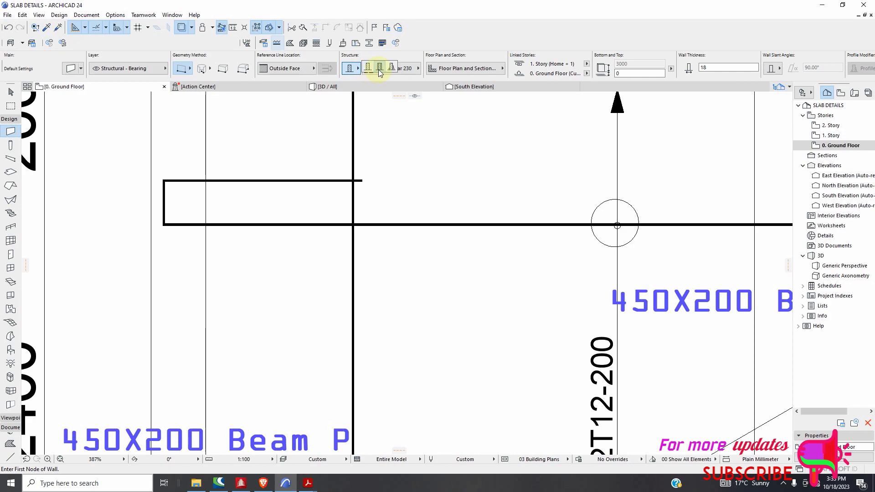
{"action": "left_click", "coordinate": [354, 72]}
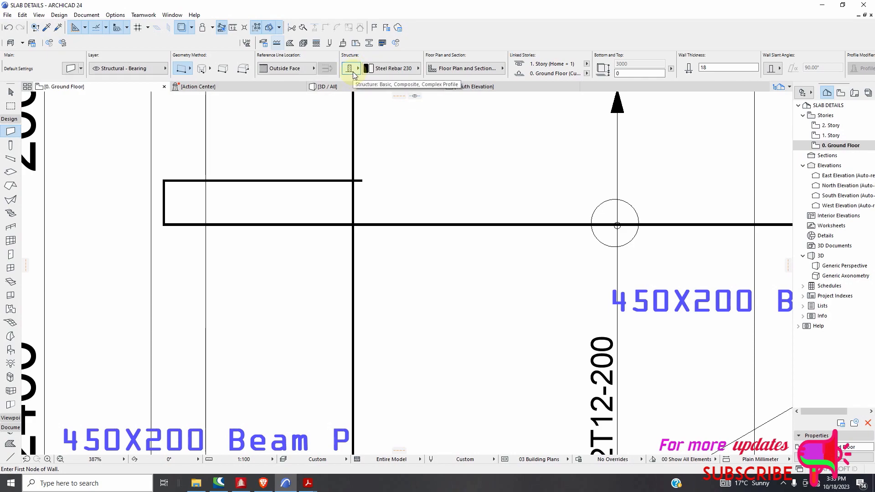
{"action": "left_click", "coordinate": [359, 69]}
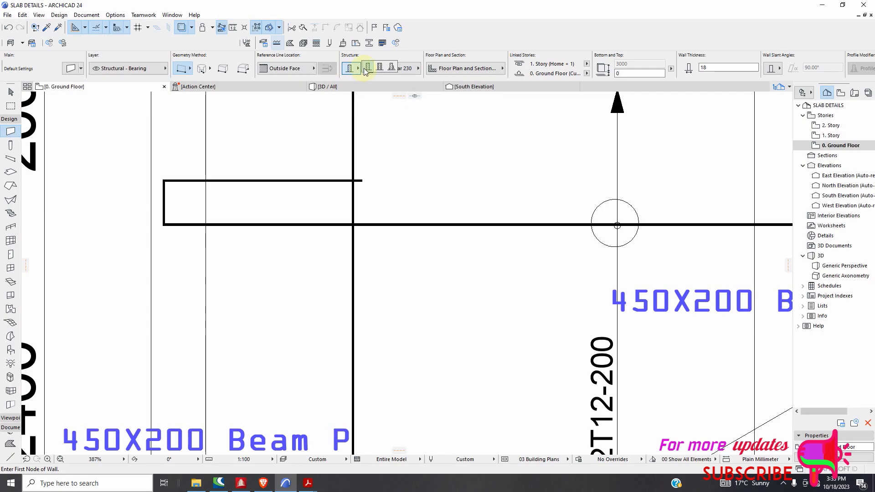
{"action": "left_click", "coordinate": [368, 68]}
{"action": "left_click", "coordinate": [455, 69]}
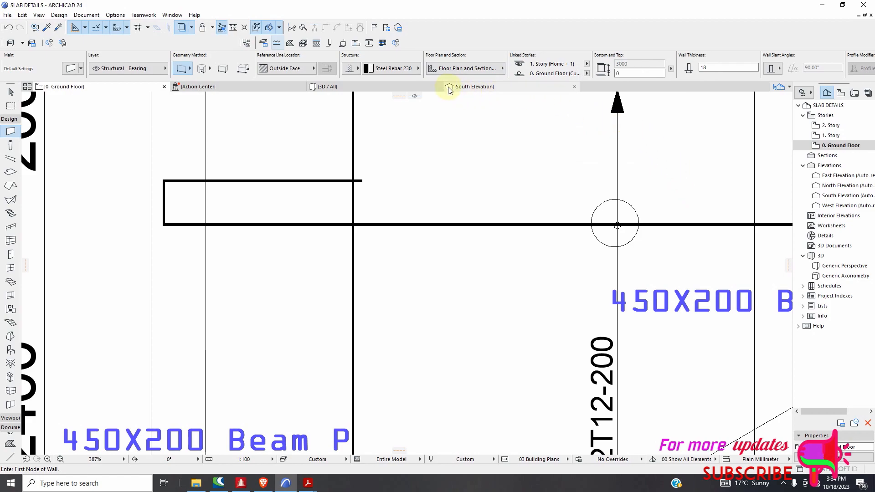
Step: Set the default wall's building material to EF-06 SLAB REINFORCEMENT 1111, comparing it with EF-06 Steel Rebar 230
{"action": "left_click", "coordinate": [401, 71]}
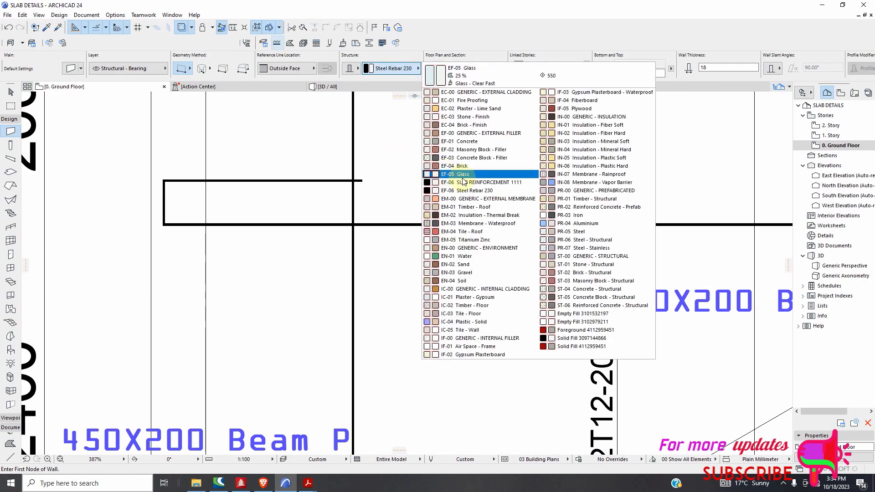
{"action": "left_click", "coordinate": [477, 182]}
{"action": "left_click", "coordinate": [476, 69]}
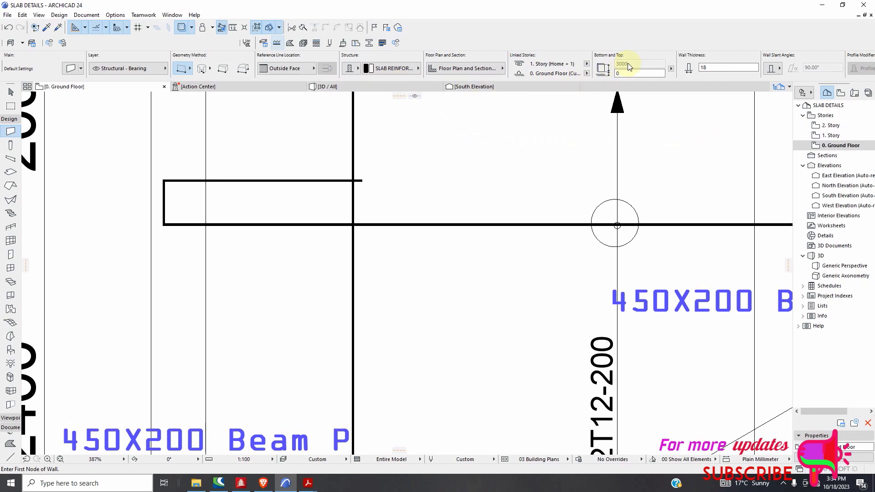
{"action": "left_click", "coordinate": [395, 68]}
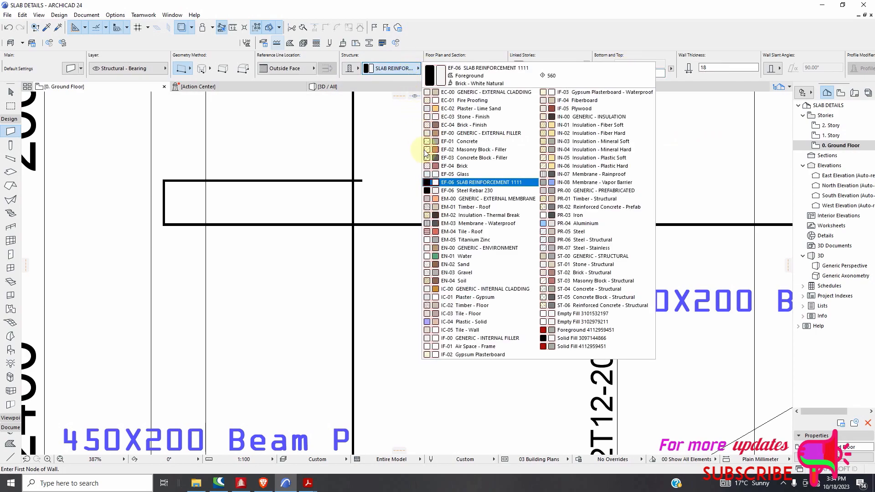
{"action": "left_click", "coordinate": [441, 189]}
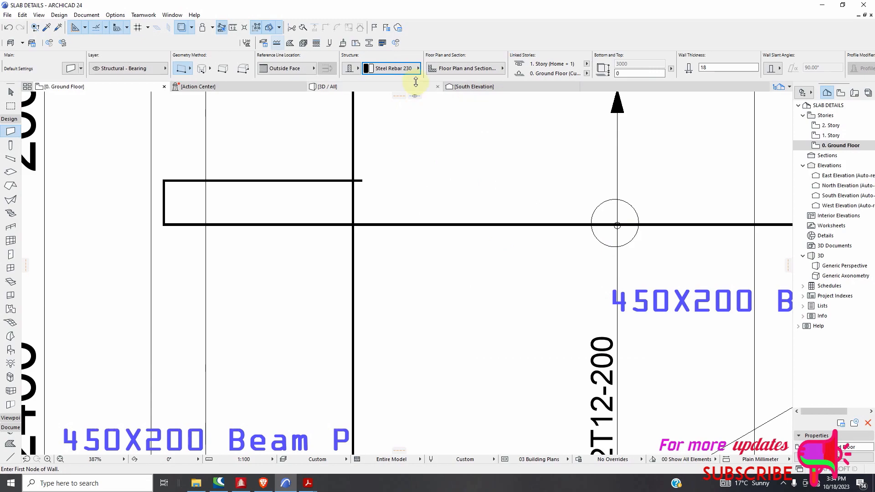
{"action": "left_click", "coordinate": [413, 68]}
{"action": "left_click", "coordinate": [452, 183]}
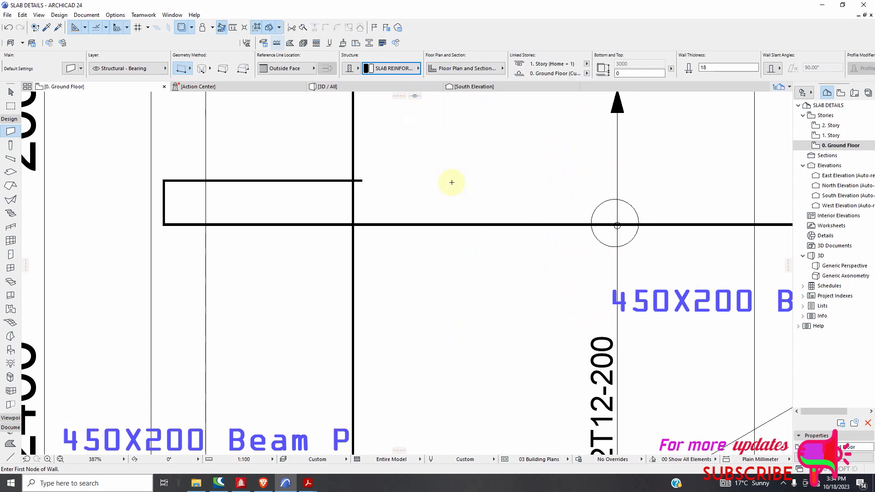
Step: Examine the default wall's floor plan display settings, including its cut line pen and wall end line options
{"action": "left_click", "coordinate": [501, 69]}
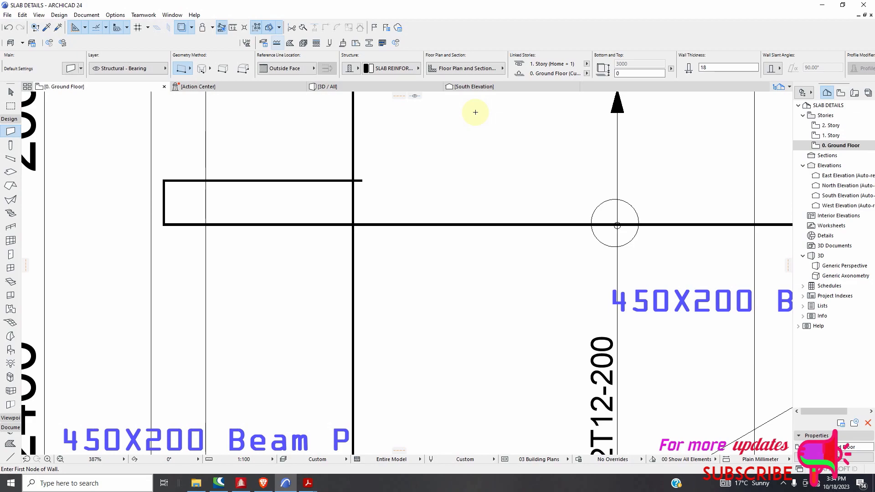
{"action": "left_click", "coordinate": [450, 69]}
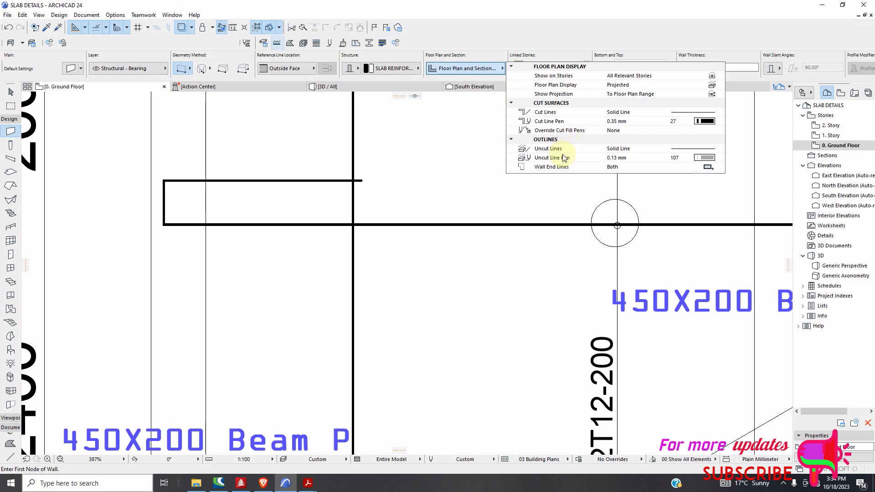
{"action": "left_click", "coordinate": [707, 167]}
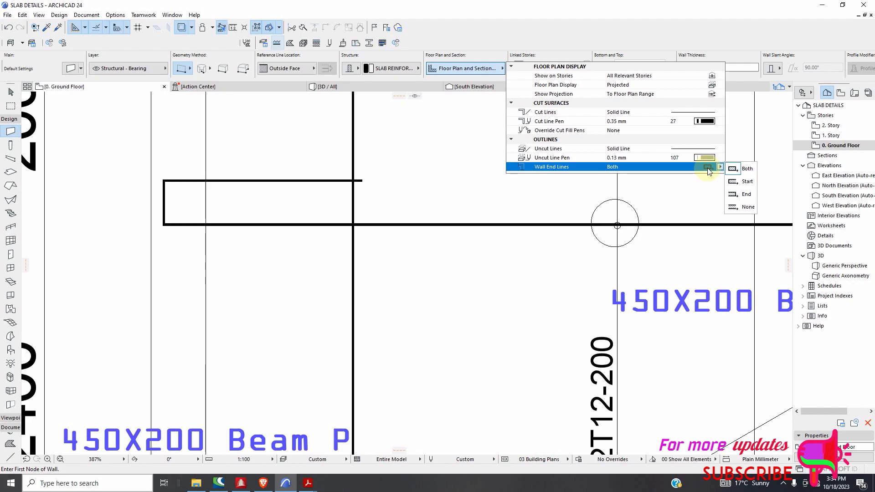
{"action": "left_click", "coordinate": [707, 170]}
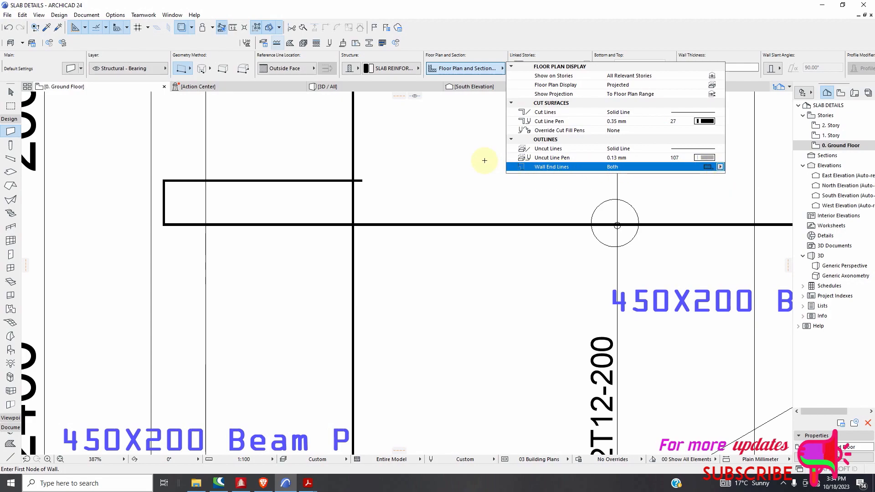
Step: Switch the default wall to EF-06 Steel Rebar 230 to review its line settings, and restore EF-06 SLAB REINFORCEMENT 1111
{"action": "left_click", "coordinate": [389, 69]}
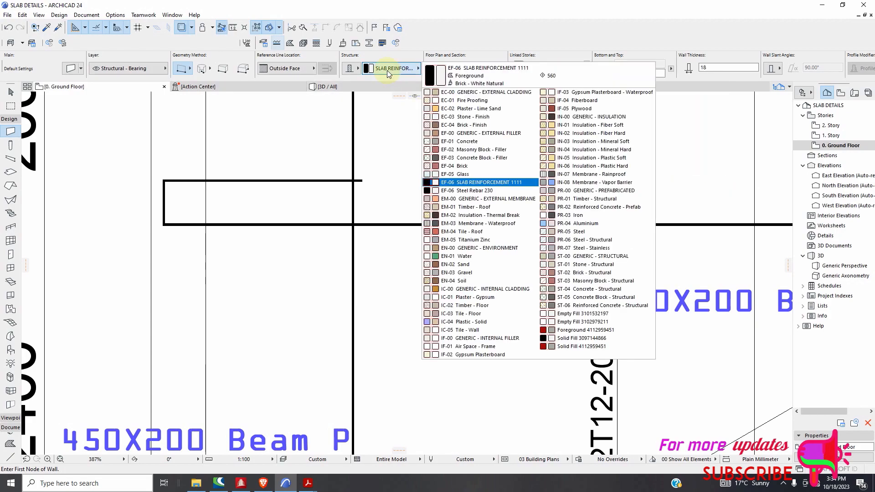
{"action": "left_click", "coordinate": [460, 191]}
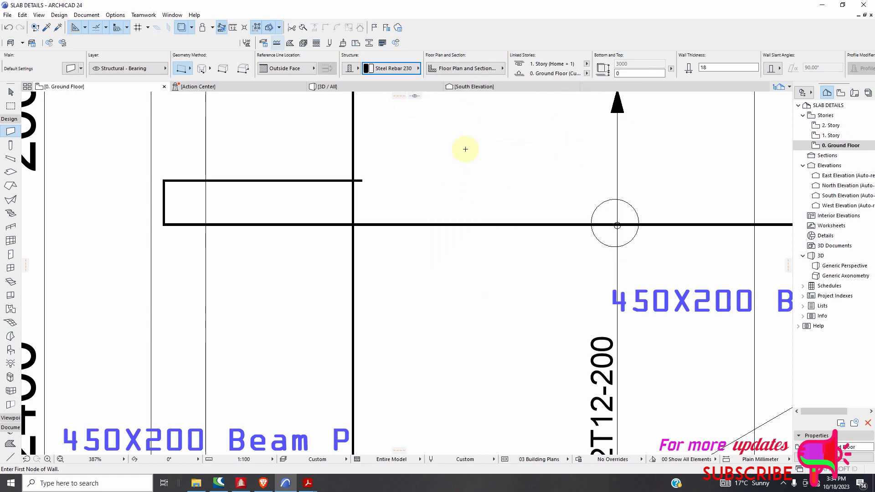
{"action": "left_click", "coordinate": [495, 69]}
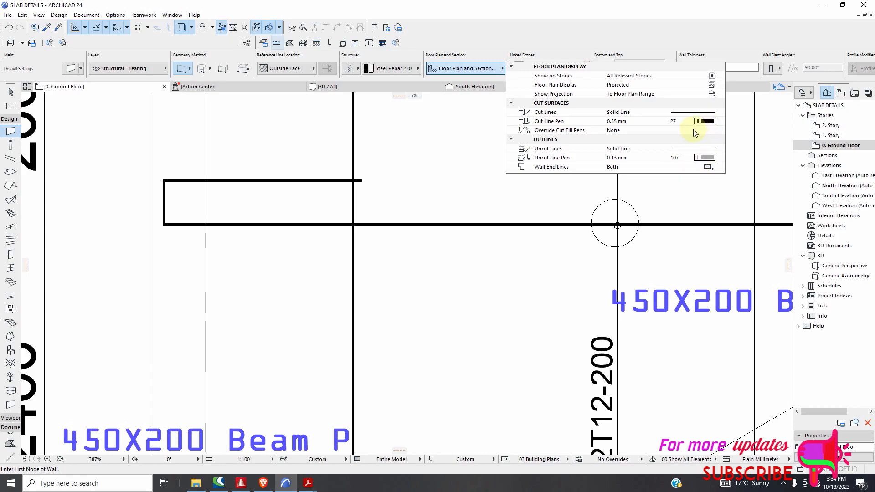
{"action": "left_click", "coordinate": [468, 68]}
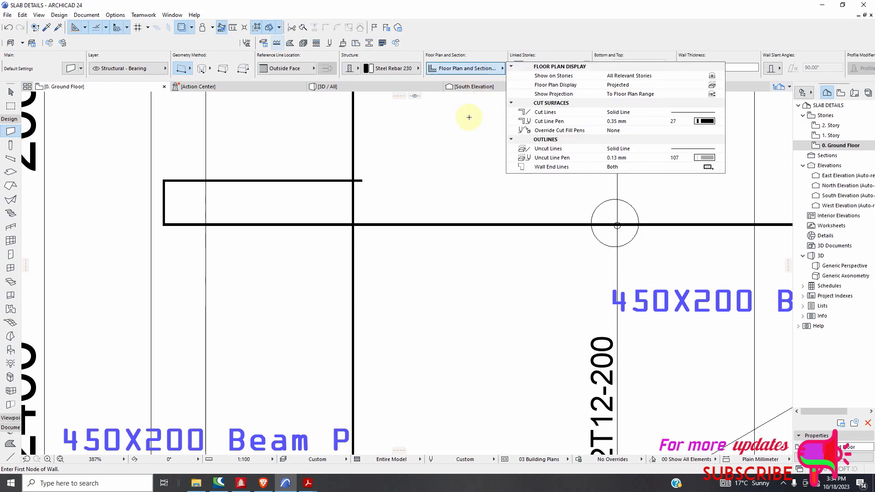
{"action": "left_click", "coordinate": [397, 69]}
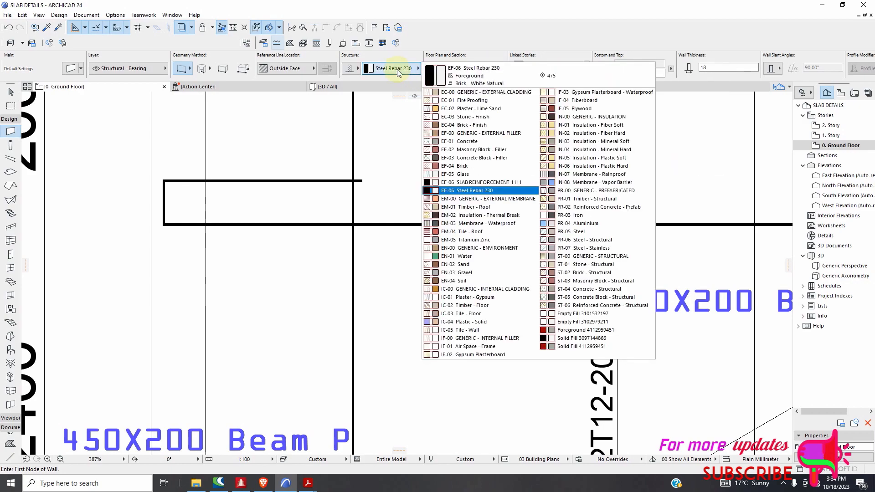
{"action": "left_click", "coordinate": [449, 183]}
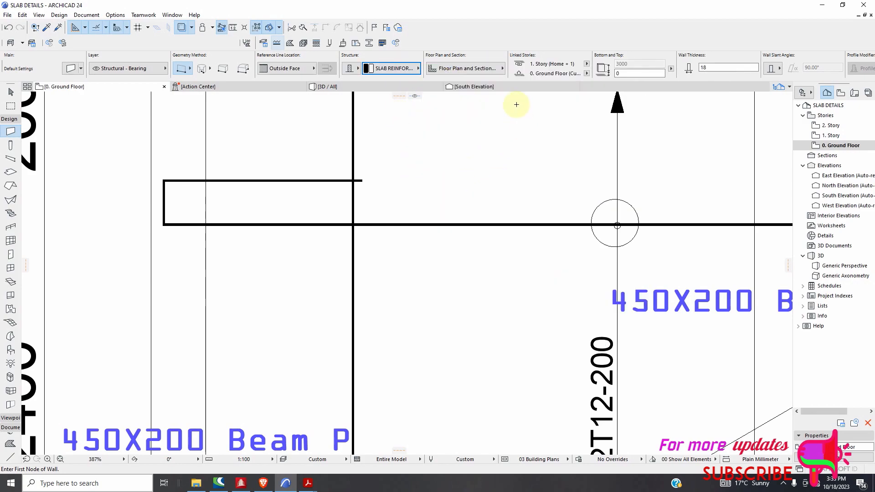
{"action": "left_click", "coordinate": [500, 69]}
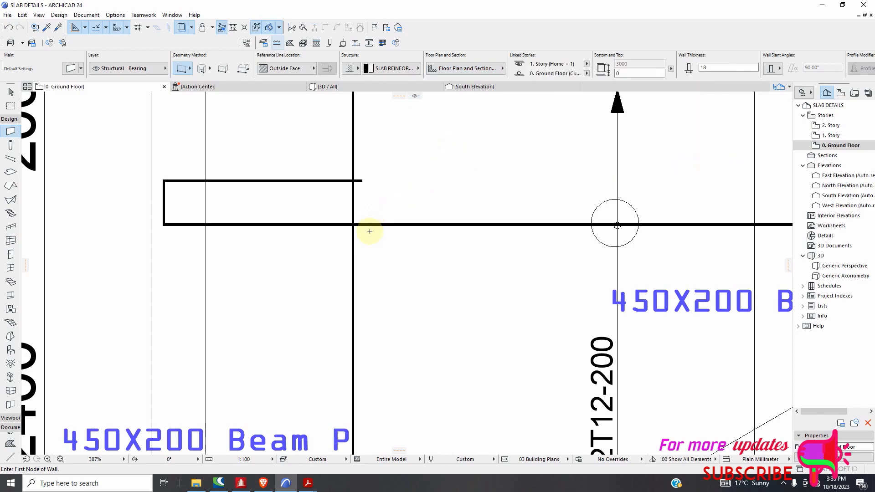
Step: Compare the bars in both water tank plans, trying EF-06 Steel Rebar 230 before reselecting EF-06 SLAB REINFORCEMENT 1111 for the default wall
{"action": "scroll", "coordinate": [369, 231], "scroll_direction": "down", "scroll_amount": 6}
{"action": "scroll", "coordinate": [346, 241], "scroll_direction": "up", "scroll_amount": 4}
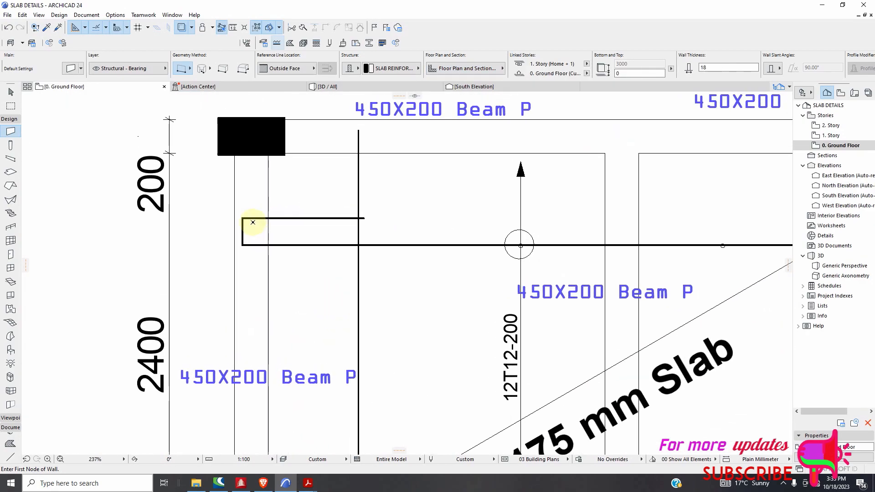
{"action": "scroll", "coordinate": [283, 225], "scroll_direction": "down", "scroll_amount": 6}
{"action": "scroll", "coordinate": [316, 326], "scroll_direction": "up", "scroll_amount": 4}
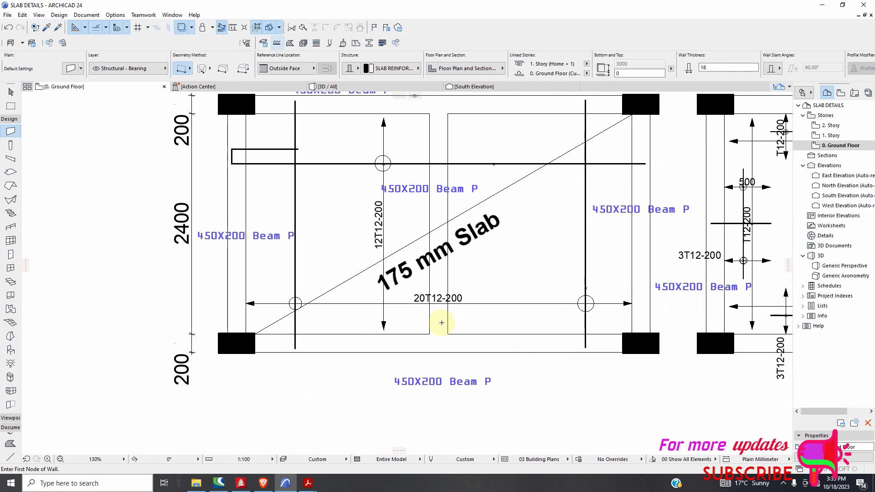
{"action": "scroll", "coordinate": [336, 303], "scroll_direction": "down", "scroll_amount": 4}
{"action": "scroll", "coordinate": [580, 276], "scroll_direction": "up", "scroll_amount": 3}
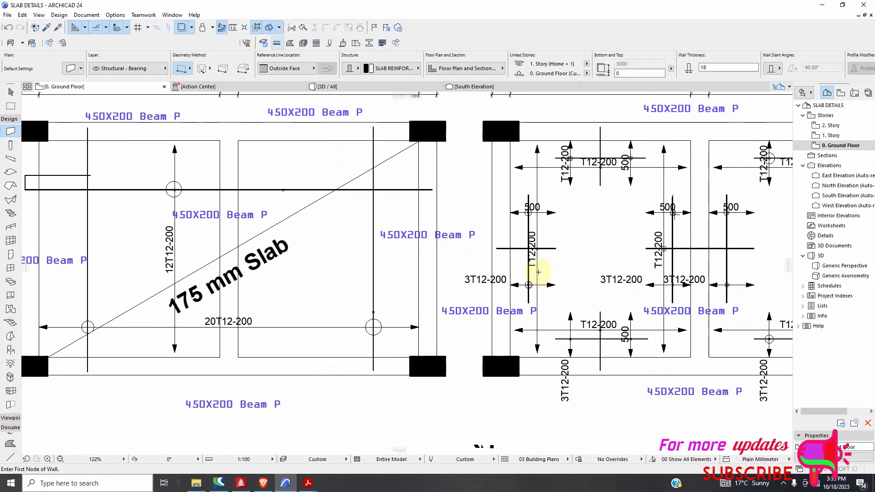
{"action": "left_click", "coordinate": [393, 68]}
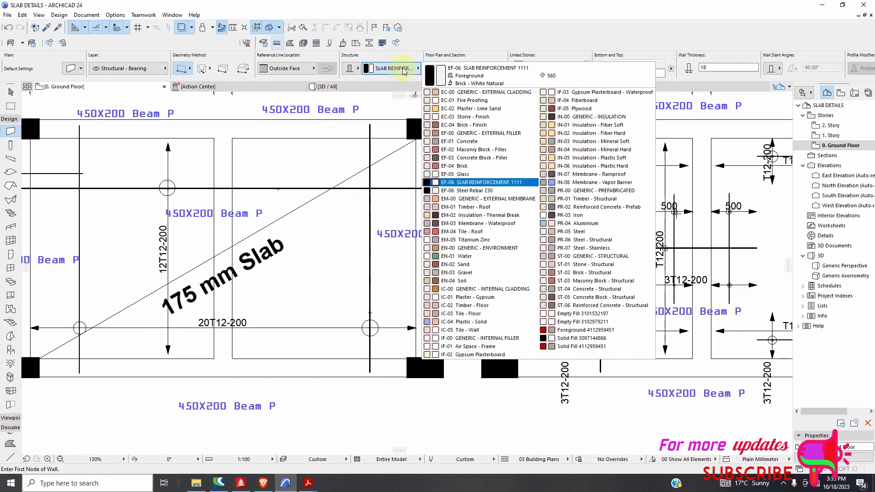
{"action": "left_click", "coordinate": [467, 192]}
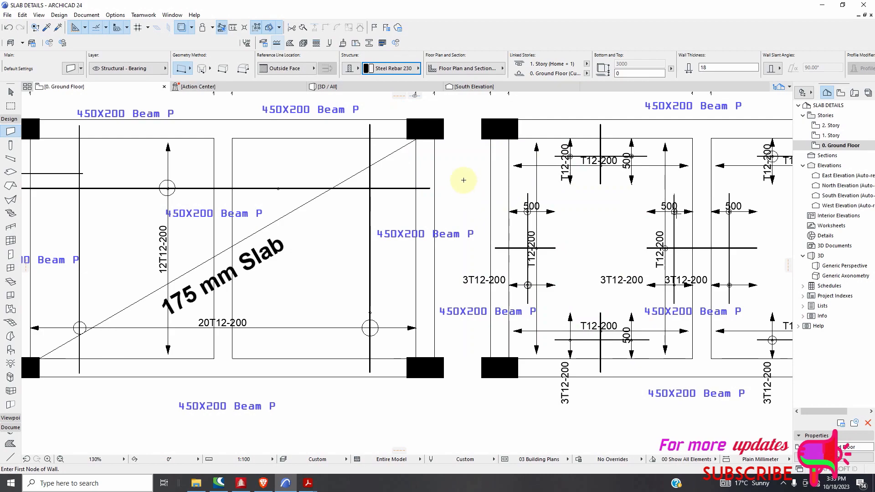
{"action": "left_click", "coordinate": [410, 69]}
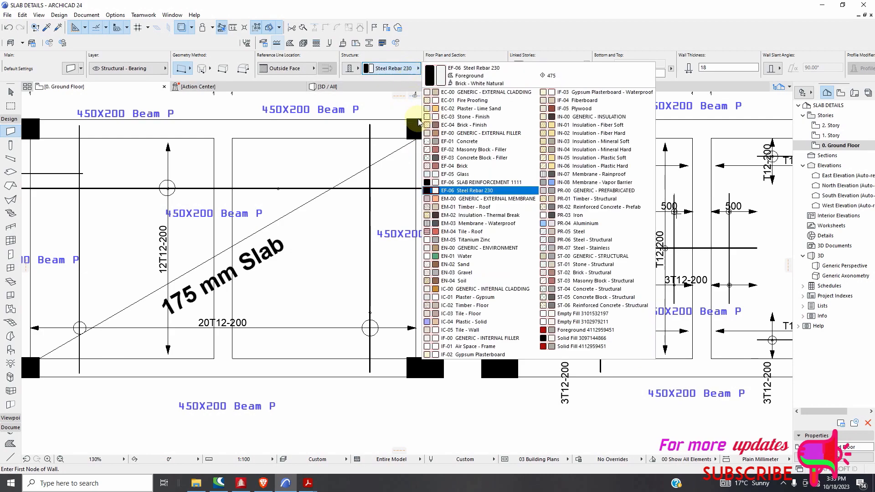
{"action": "left_click", "coordinate": [461, 183]}
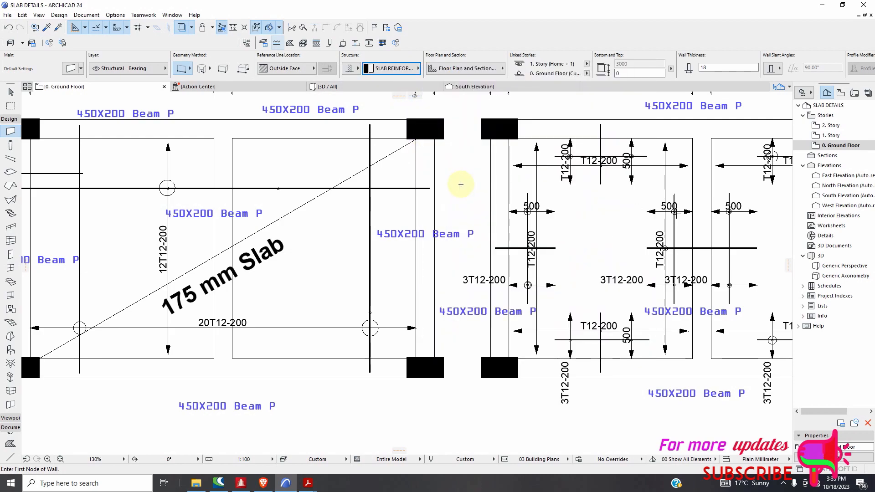
Step: Draw a short 18-thick wall straight up from the right end of the water tank's main horizontal slab bar
{"action": "scroll", "coordinate": [428, 182], "scroll_direction": "down", "scroll_amount": 3}
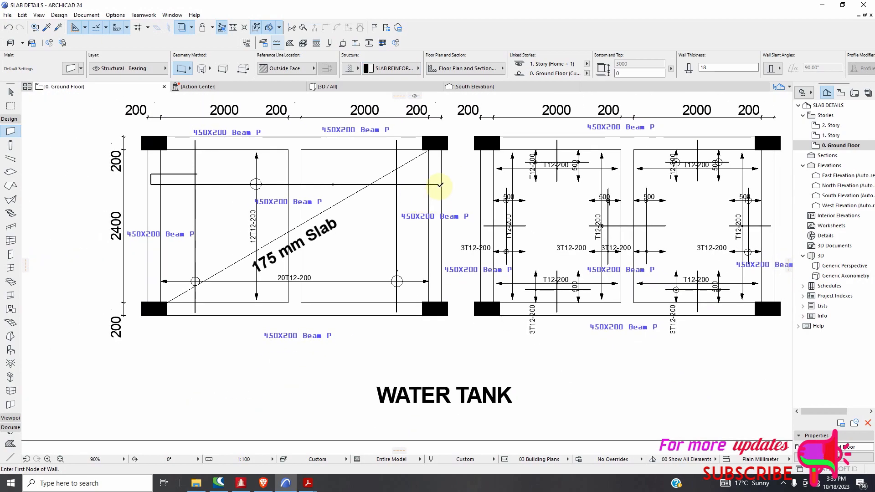
{"action": "scroll", "coordinate": [440, 185], "scroll_direction": "up", "scroll_amount": 10}
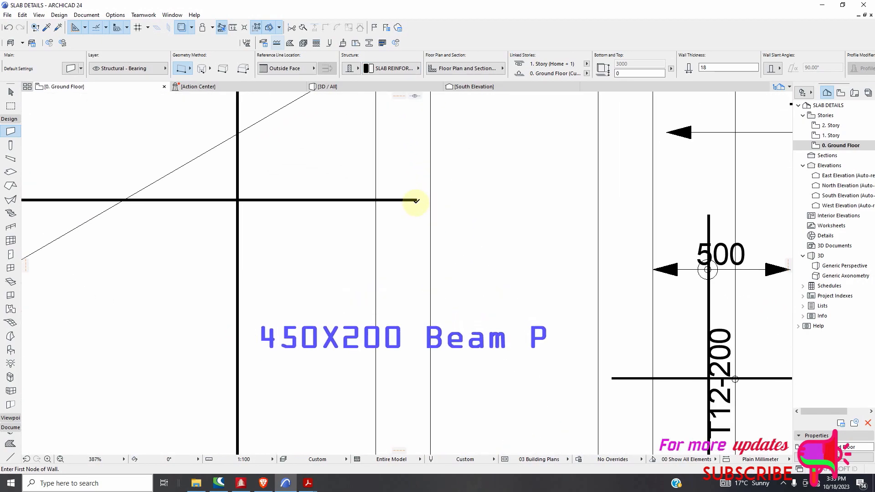
{"action": "left_click", "coordinate": [417, 200]}
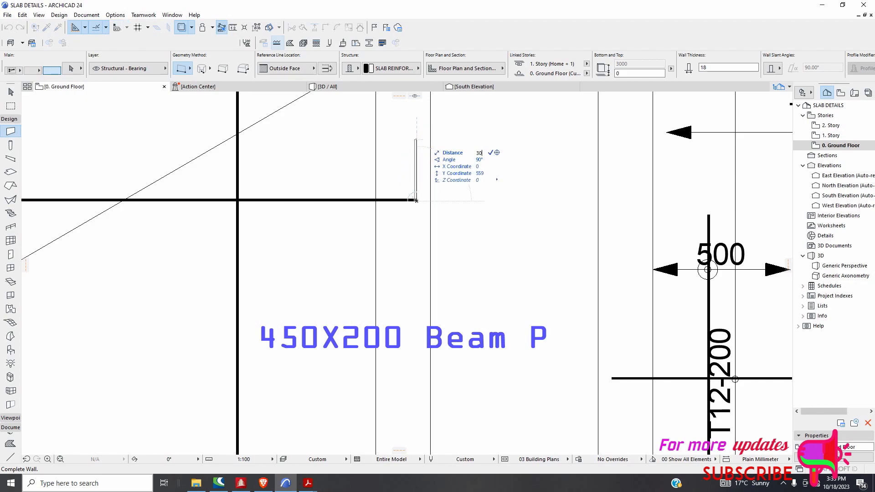
{"action": "key", "text": "Return"}
Step: Draw the hook's return wall in EF-06 SLAB REINFORCEMENT 1111 leftward from the short upright, ending just past the right vertical bar
{"action": "scroll", "coordinate": [470, 187], "scroll_direction": "down", "scroll_amount": 5}
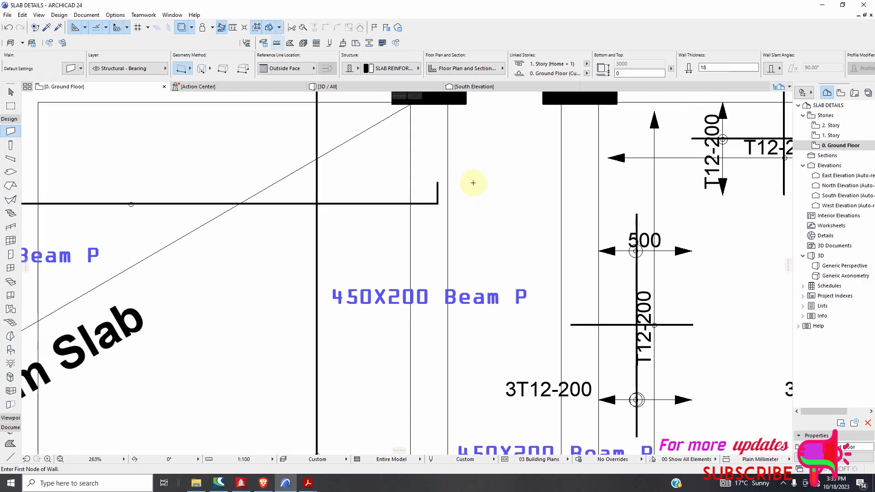
{"action": "scroll", "coordinate": [475, 206], "scroll_direction": "up", "scroll_amount": 4}
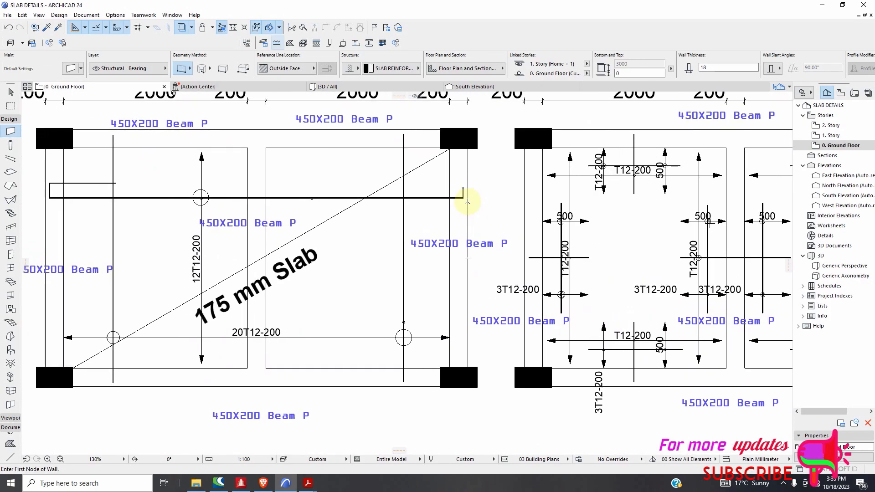
{"action": "scroll", "coordinate": [463, 193], "scroll_direction": "up", "scroll_amount": 10}
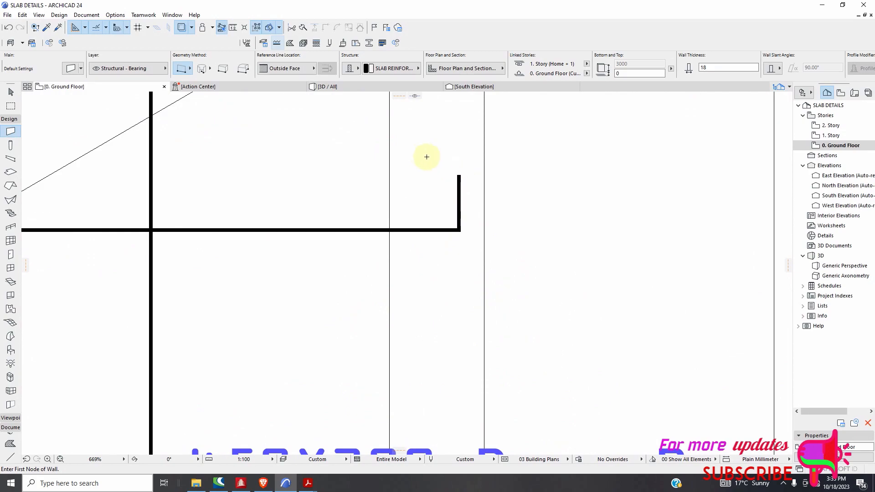
{"action": "left_click", "coordinate": [392, 68]}
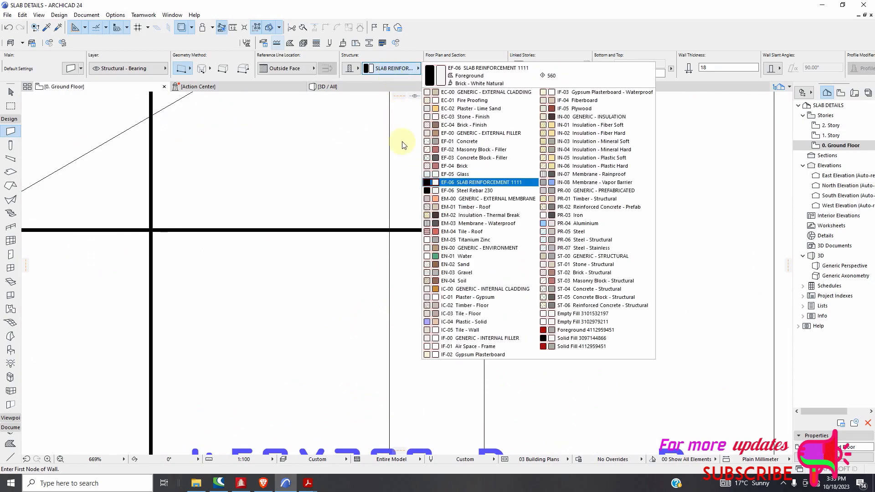
{"action": "left_click", "coordinate": [476, 182]}
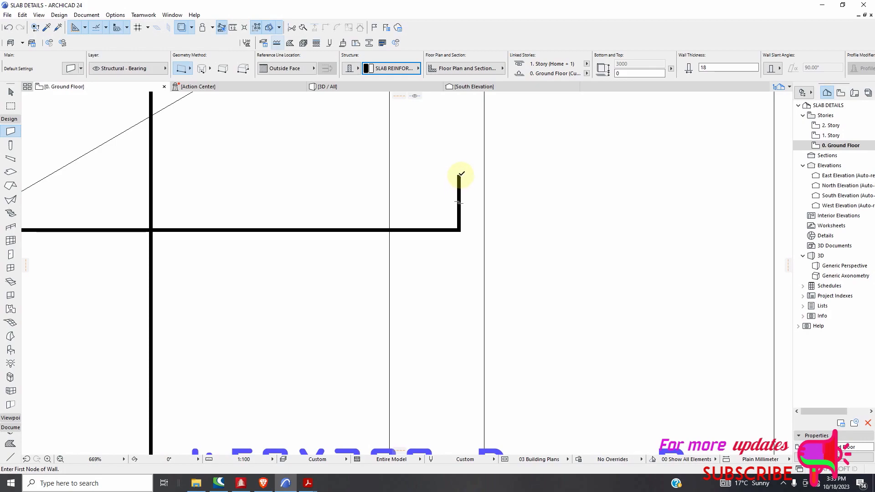
{"action": "left_click", "coordinate": [460, 175]}
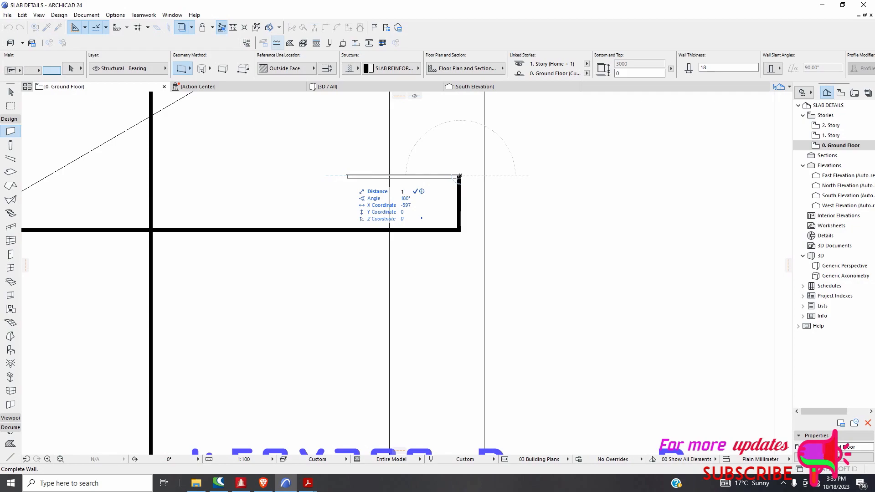
{"action": "key", "text": "Return"}
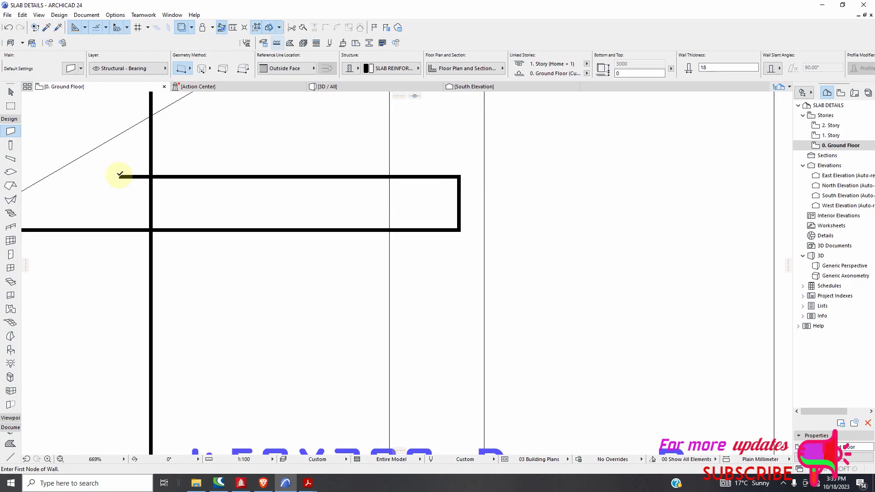
Step: Draw a short 18-thick wall leftward from the upper end of the water tank's right vertical slab bar
{"action": "scroll", "coordinate": [365, 236], "scroll_direction": "down", "scroll_amount": 5}
{"action": "scroll", "coordinate": [380, 254], "scroll_direction": "down", "scroll_amount": 3}
{"action": "scroll", "coordinate": [218, 250], "scroll_direction": "up", "scroll_amount": 7}
{"action": "scroll", "coordinate": [436, 176], "scroll_direction": "up", "scroll_amount": 15}
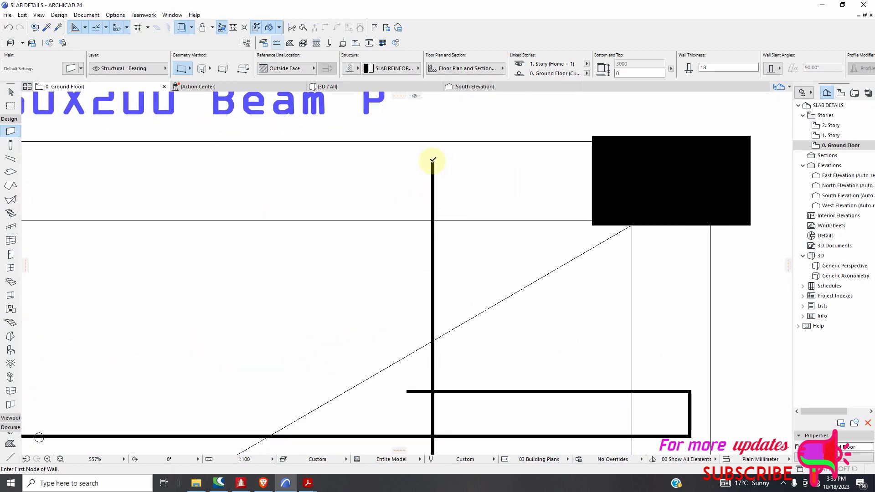
{"action": "left_click", "coordinate": [433, 160]}
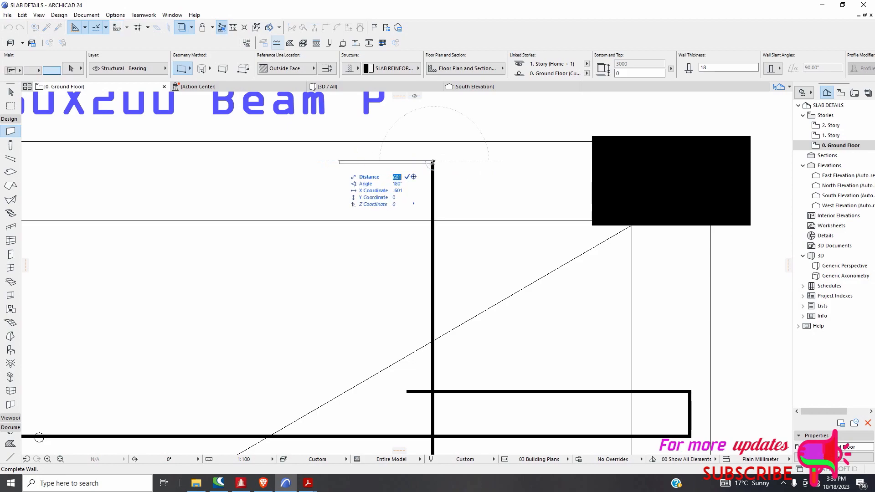
{"action": "key", "text": "Return"}
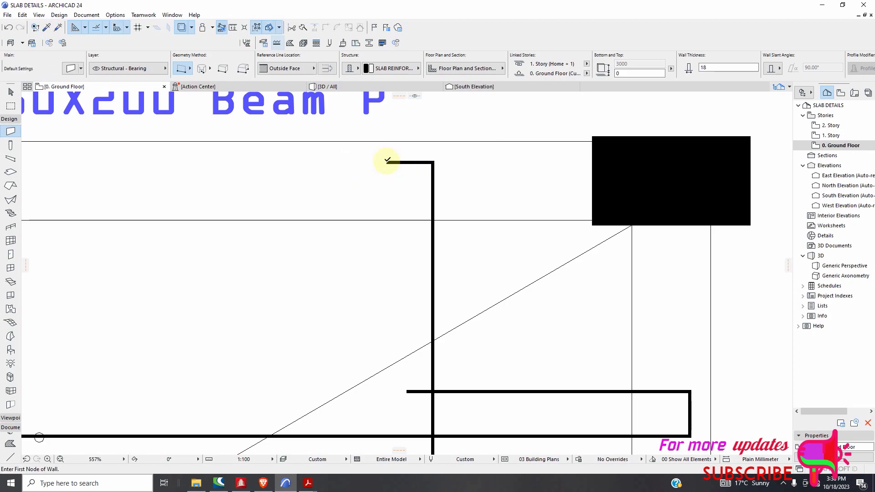
Step: Draw the hook's return wall 1800 long straight down from the short wall's left end, parallel to the right vertical bar
{"action": "left_click", "coordinate": [387, 162]}
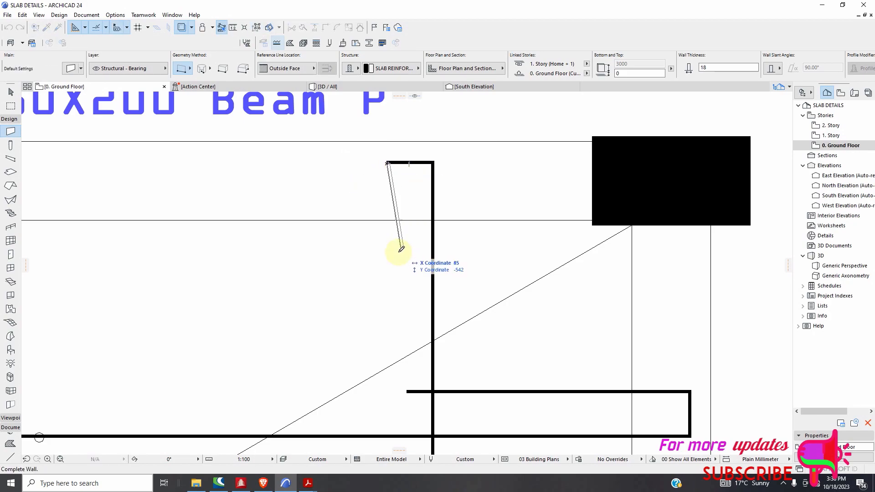
{"action": "scroll", "coordinate": [390, 260], "scroll_direction": "down", "scroll_amount": 1}
{"action": "scroll", "coordinate": [357, 269], "scroll_direction": "down", "scroll_amount": 4}
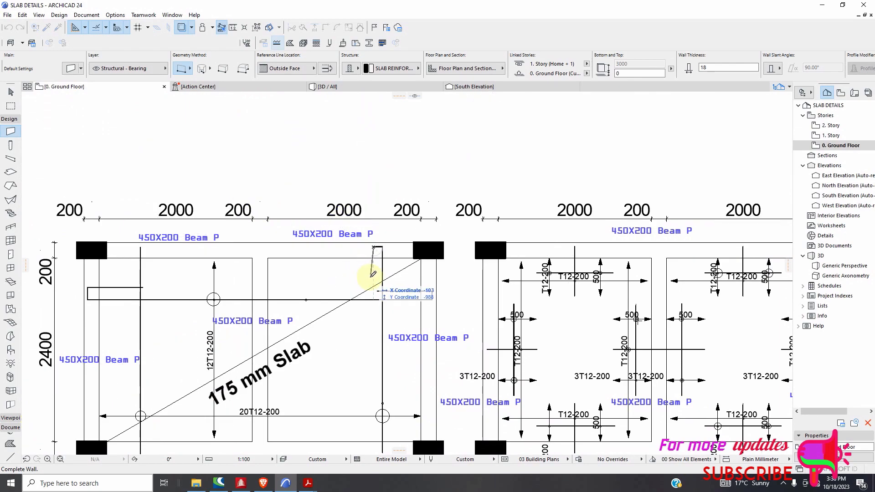
{"action": "scroll", "coordinate": [367, 273], "scroll_direction": "up", "scroll_amount": 1}
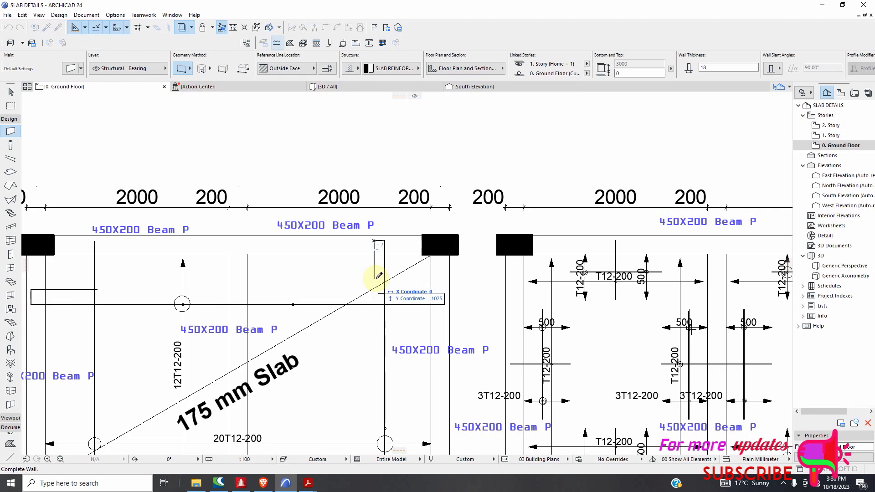
{"action": "key", "text": "Escape"}
{"action": "key", "text": "r"}
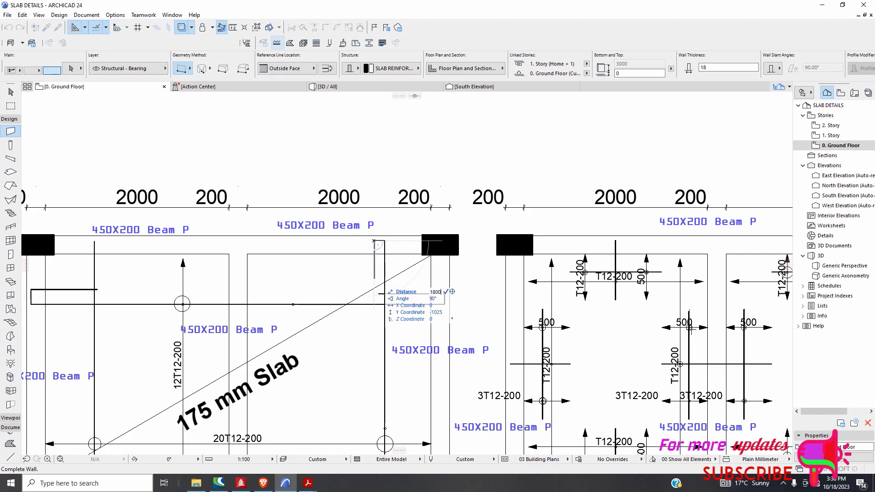
{"action": "key", "text": "Return"}
{"action": "scroll", "coordinate": [345, 258], "scroll_direction": "down", "scroll_amount": 5}
{"action": "scroll", "coordinate": [339, 302], "scroll_direction": "up", "scroll_amount": 4}
{"action": "scroll", "coordinate": [381, 290], "scroll_direction": "down", "scroll_amount": 3}
{"action": "scroll", "coordinate": [252, 271], "scroll_direction": "up", "scroll_amount": 9}
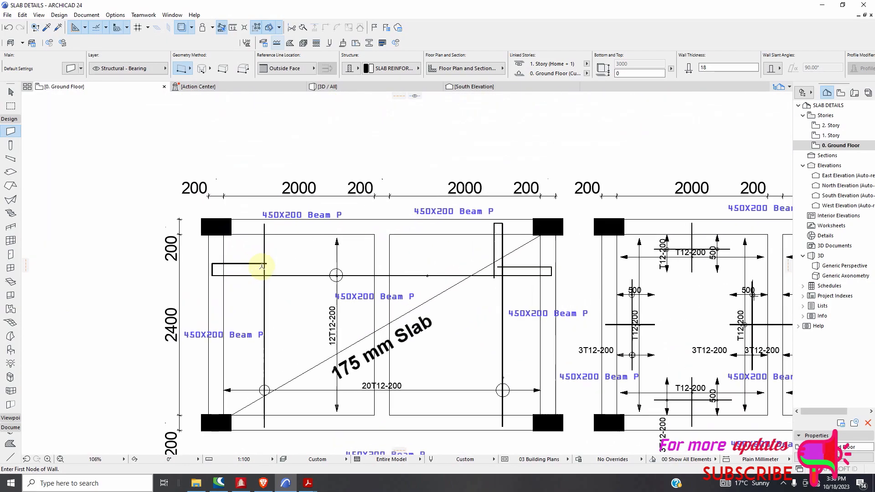
{"action": "key", "text": "Escape"}
Step: Mirror a copy of the vertical bar's two upper hook walls about a horizontal axis at the tank's mid-height, onto the bar's lower end
{"action": "scroll", "coordinate": [381, 223], "scroll_direction": "down", "scroll_amount": 2}
{"action": "scroll", "coordinate": [521, 228], "scroll_direction": "down", "scroll_amount": 4}
{"action": "scroll", "coordinate": [520, 228], "scroll_direction": "up", "scroll_amount": 5}
{"action": "scroll", "coordinate": [510, 231], "scroll_direction": "down", "scroll_amount": 3}
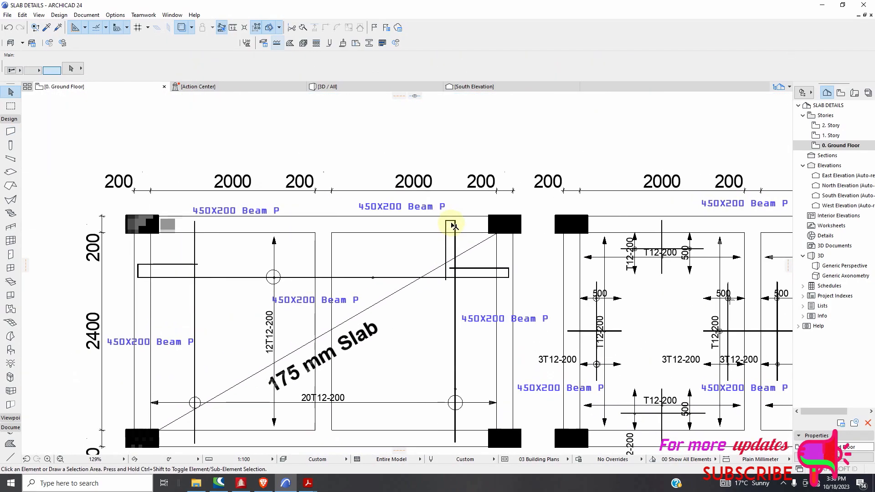
{"action": "scroll", "coordinate": [450, 237], "scroll_direction": "up", "scroll_amount": 4}
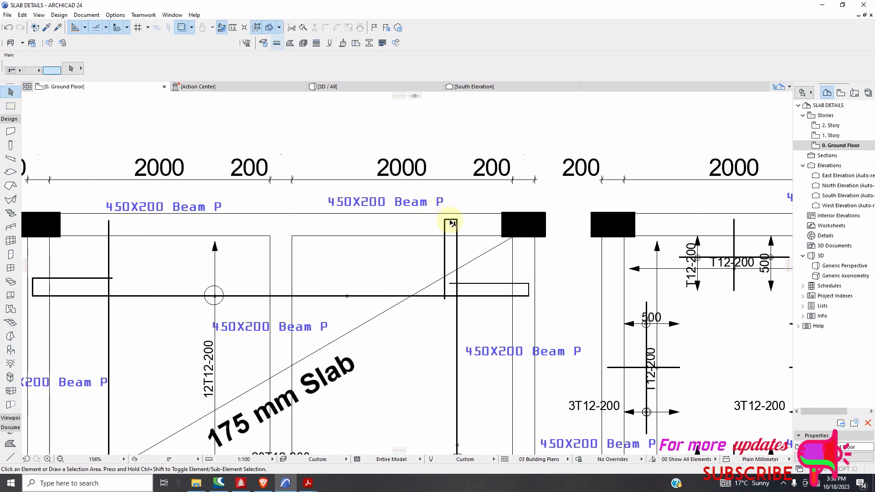
{"action": "left_click", "coordinate": [451, 249]}
{"action": "left_click", "coordinate": [445, 264], "text": "shift"}
{"action": "scroll", "coordinate": [446, 299], "scroll_direction": "down", "scroll_amount": 3}
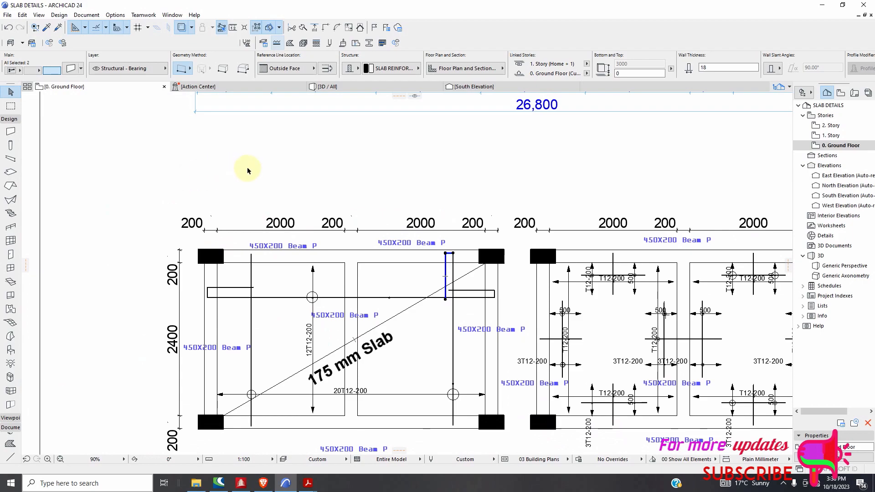
{"action": "right_click", "coordinate": [264, 171]}
{"action": "mouse_move", "coordinate": [305, 259]}
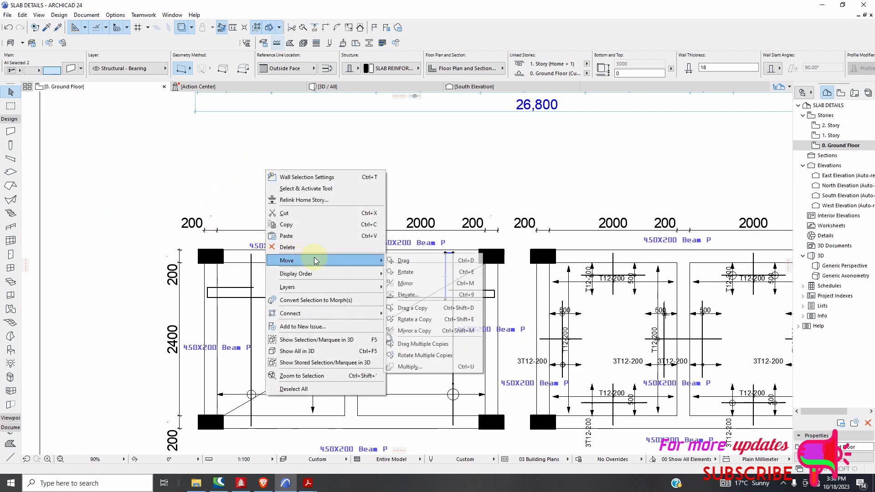
{"action": "left_click", "coordinate": [423, 330]}
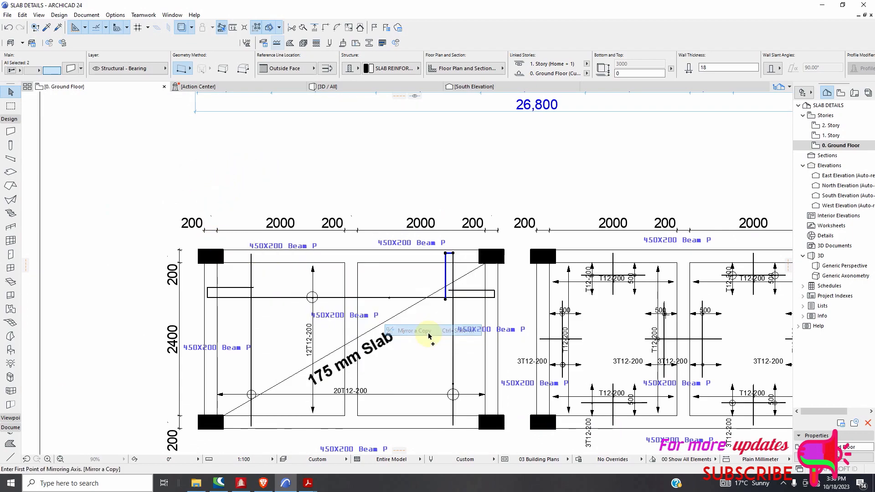
{"action": "scroll", "coordinate": [470, 325], "scroll_direction": "up", "scroll_amount": 3}
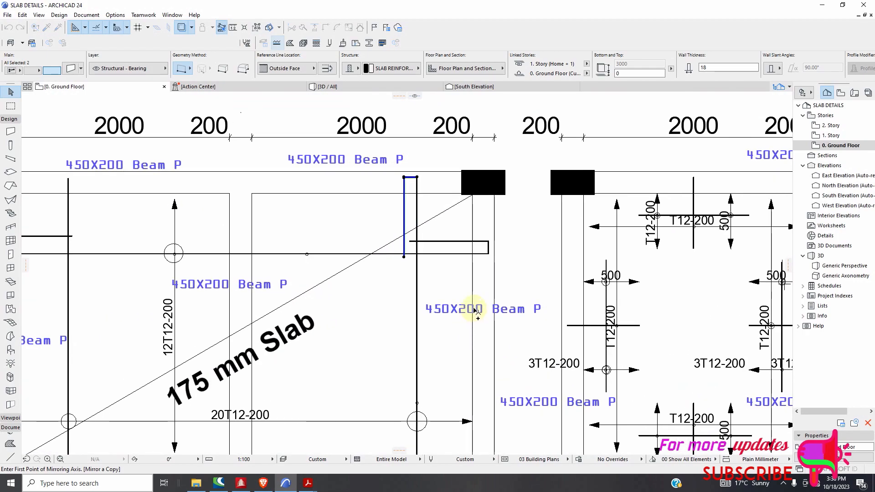
{"action": "scroll", "coordinate": [475, 313], "scroll_direction": "up", "scroll_amount": 2}
{"action": "scroll", "coordinate": [476, 315], "scroll_direction": "down", "scroll_amount": 2}
{"action": "scroll", "coordinate": [474, 317], "scroll_direction": "up", "scroll_amount": 3}
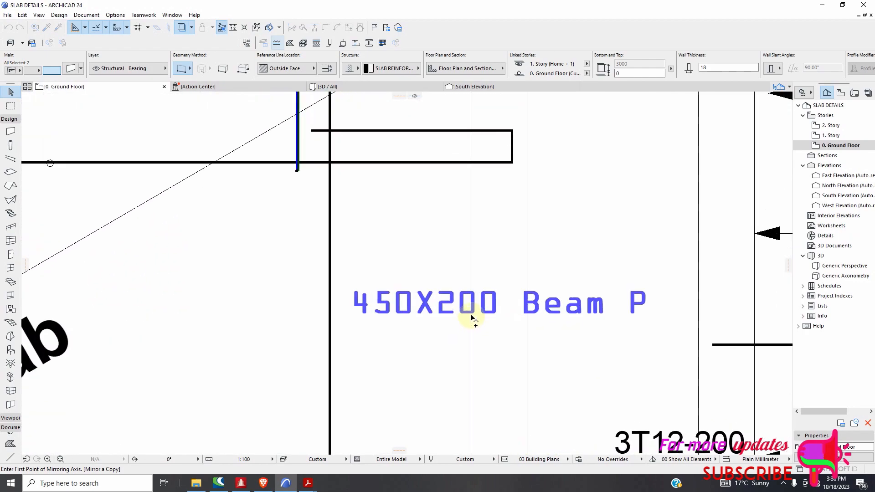
{"action": "scroll", "coordinate": [473, 318], "scroll_direction": "up", "scroll_amount": 2}
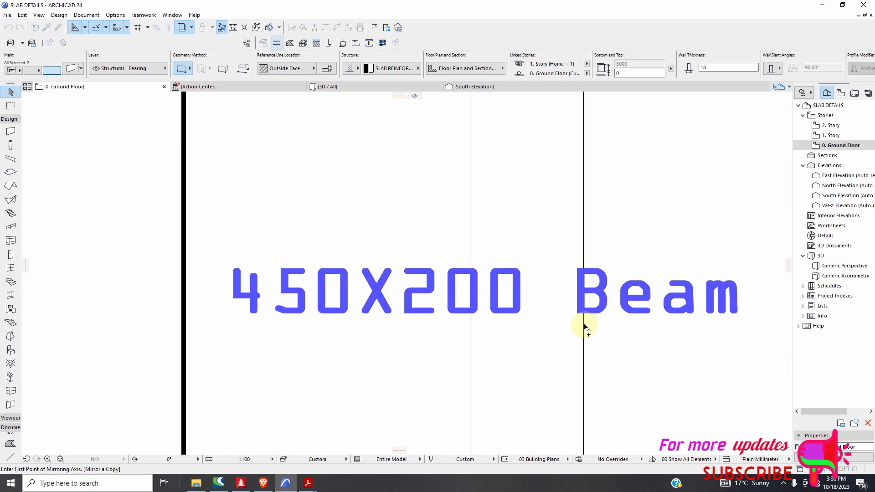
{"action": "scroll", "coordinate": [565, 327], "scroll_direction": "down", "scroll_amount": 2}
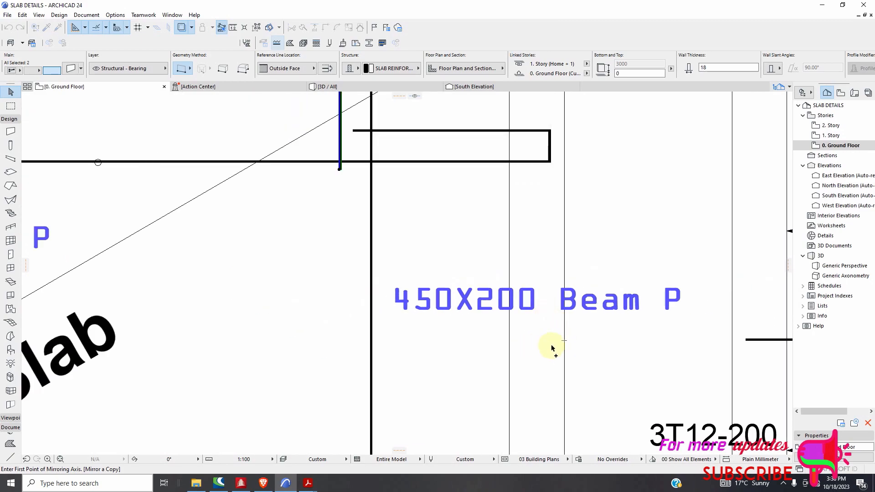
{"action": "left_click", "coordinate": [561, 342]}
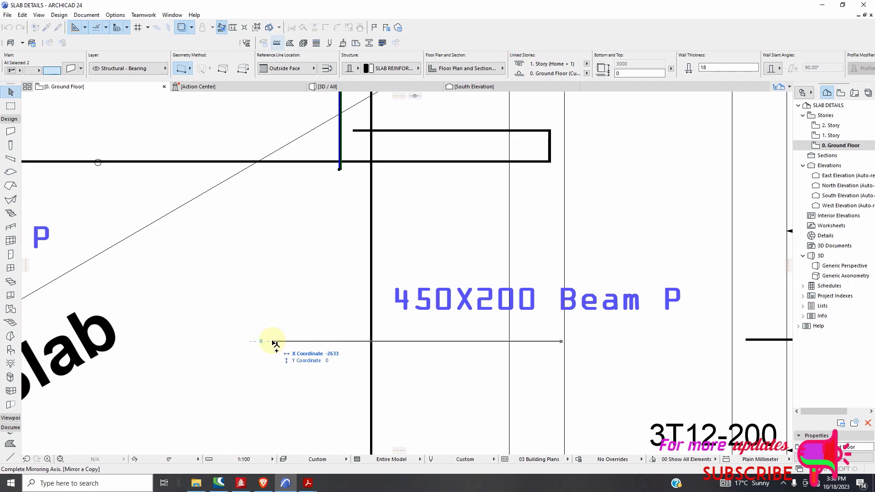
{"action": "left_click", "coordinate": [242, 342]}
{"action": "scroll", "coordinate": [255, 341], "scroll_direction": "down", "scroll_amount": 5}
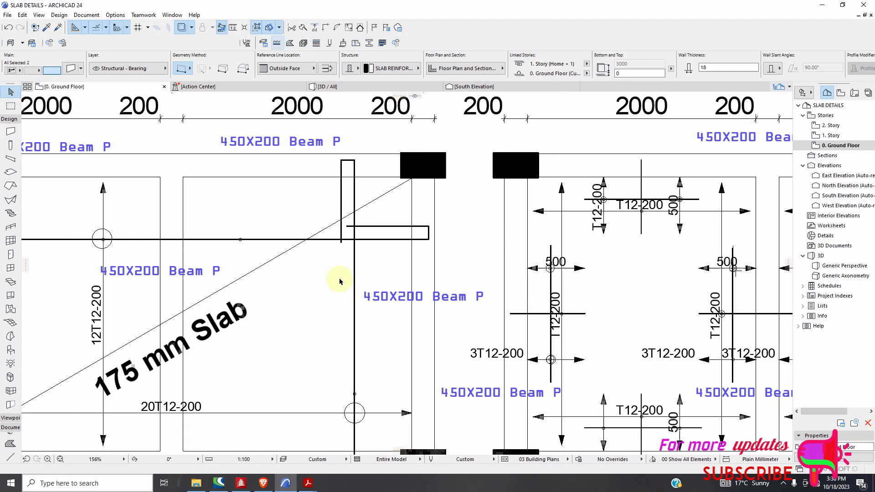
{"action": "scroll", "coordinate": [337, 309], "scroll_direction": "up", "scroll_amount": 5}
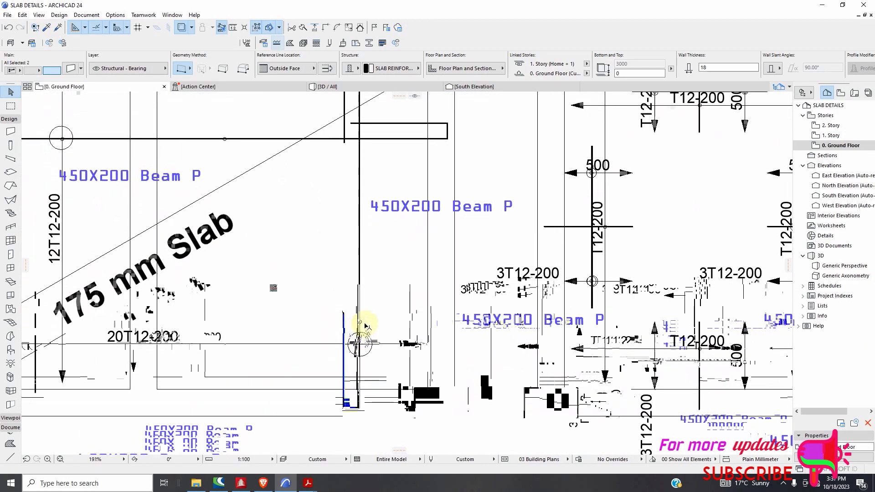
{"action": "key", "text": "Escape"}
Step: Examine the hooked bar ends in the water tank's left plan against the reinforcement in its right plan
{"action": "scroll", "coordinate": [394, 308], "scroll_direction": "down", "scroll_amount": 5}
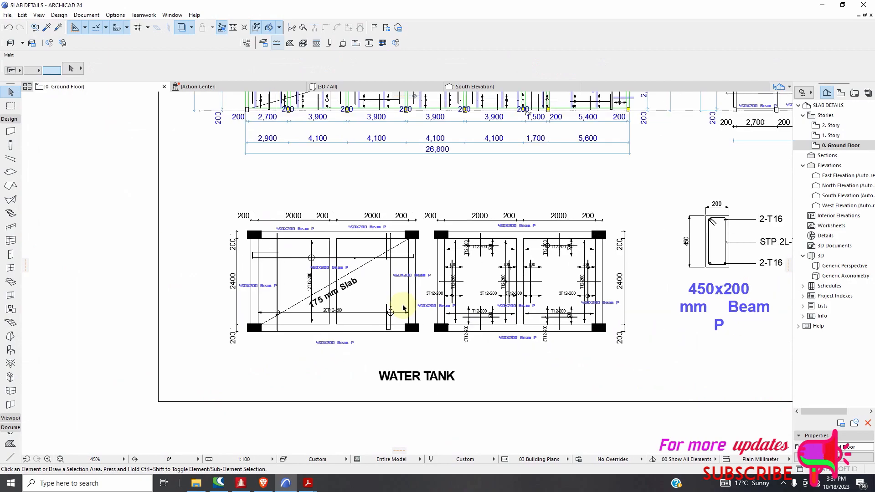
{"action": "scroll", "coordinate": [399, 309], "scroll_direction": "up", "scroll_amount": 2}
{"action": "scroll", "coordinate": [396, 301], "scroll_direction": "down", "scroll_amount": 2}
{"action": "scroll", "coordinate": [394, 286], "scroll_direction": "up", "scroll_amount": 5}
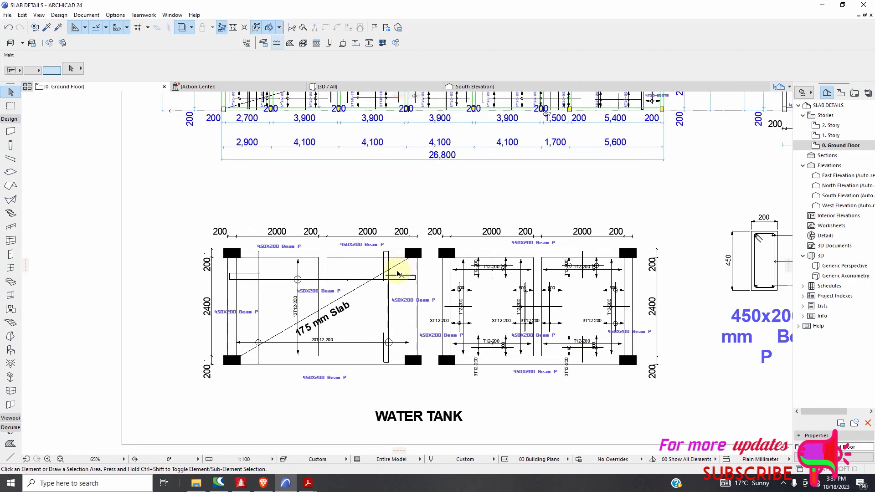
{"action": "scroll", "coordinate": [391, 308], "scroll_direction": "down", "scroll_amount": 4}
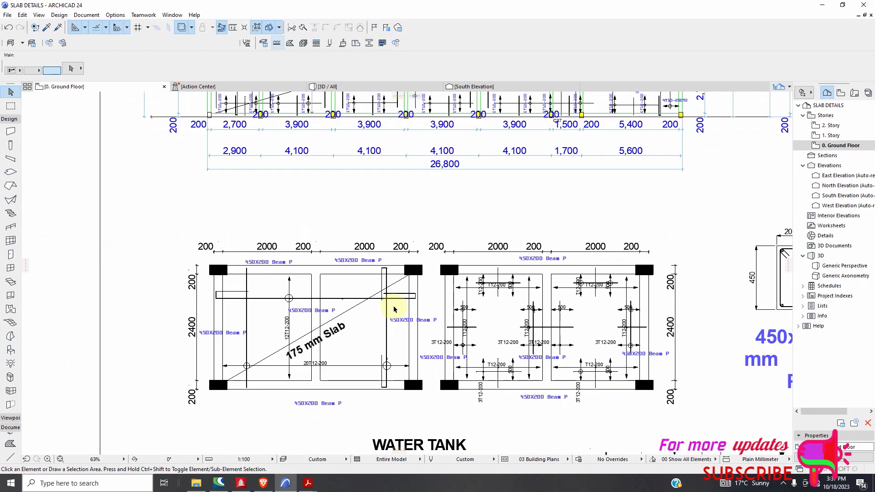
{"action": "scroll", "coordinate": [395, 309], "scroll_direction": "down", "scroll_amount": 3}
{"action": "scroll", "coordinate": [351, 325], "scroll_direction": "up", "scroll_amount": 1}
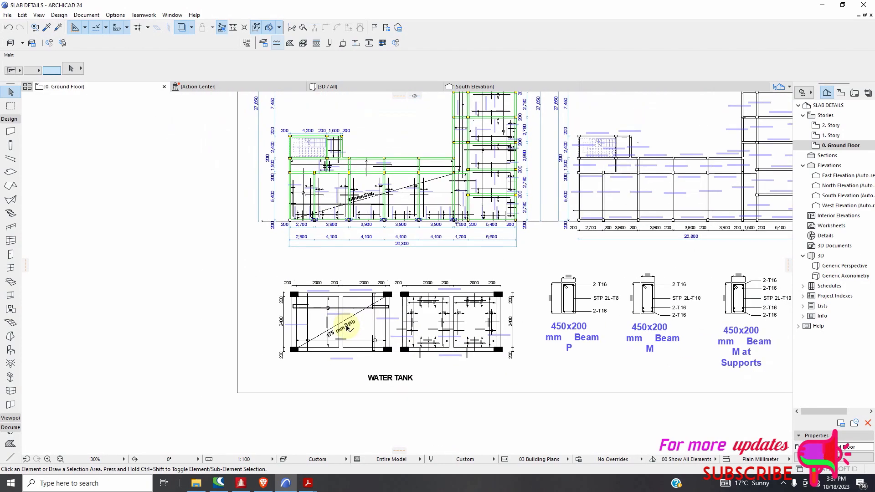
{"action": "scroll", "coordinate": [350, 324], "scroll_direction": "down", "scroll_amount": 1}
{"action": "scroll", "coordinate": [367, 314], "scroll_direction": "up", "scroll_amount": 2}
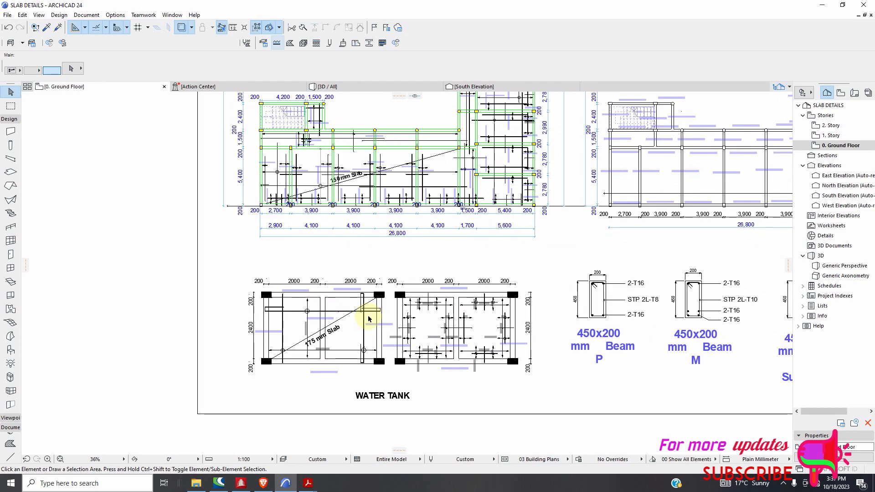
{"action": "scroll", "coordinate": [369, 319], "scroll_direction": "down", "scroll_amount": 2}
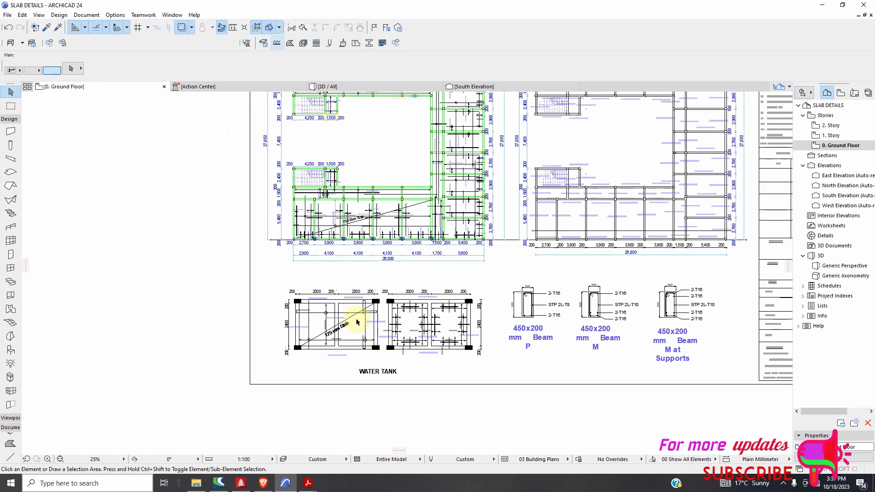
{"action": "scroll", "coordinate": [355, 322], "scroll_direction": "up", "scroll_amount": 3}
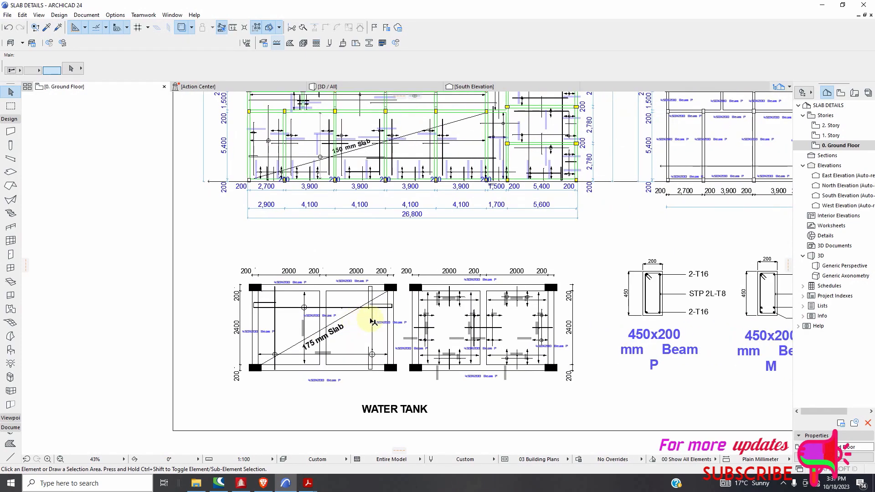
{"action": "scroll", "coordinate": [386, 304], "scroll_direction": "up", "scroll_amount": 8}
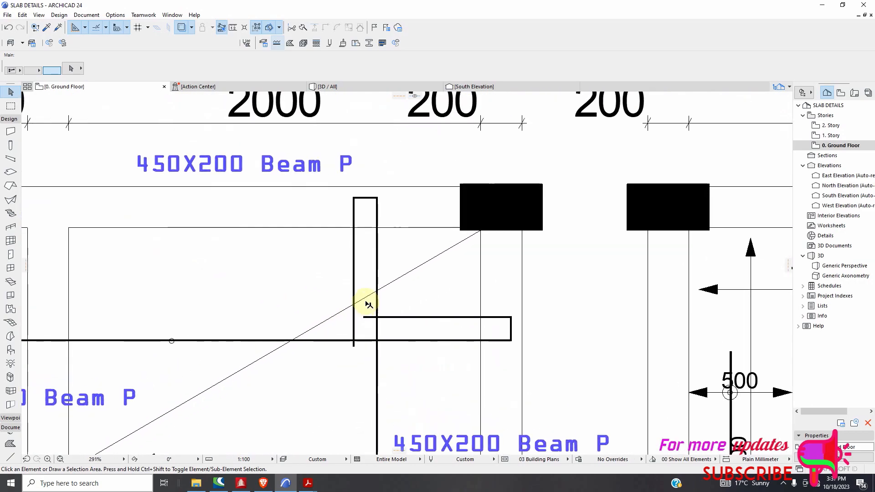
{"action": "scroll", "coordinate": [371, 312], "scroll_direction": "down", "scroll_amount": 8}
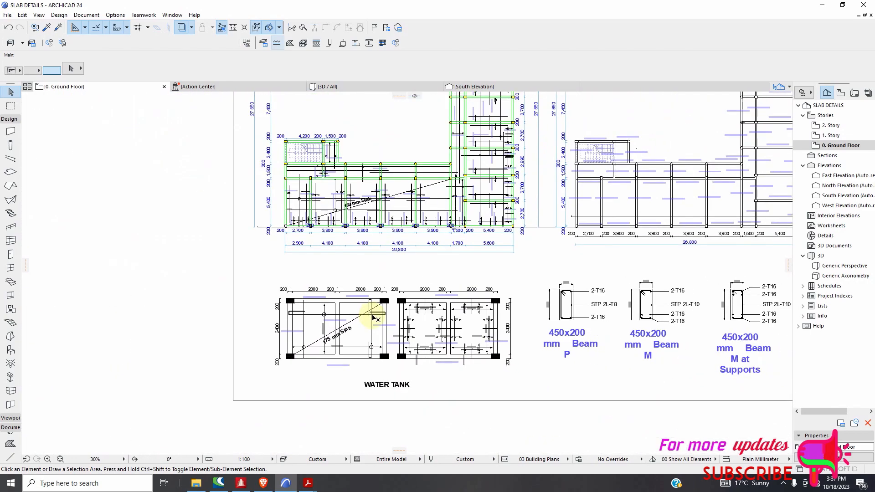
{"action": "scroll", "coordinate": [373, 326], "scroll_direction": "up", "scroll_amount": 6}
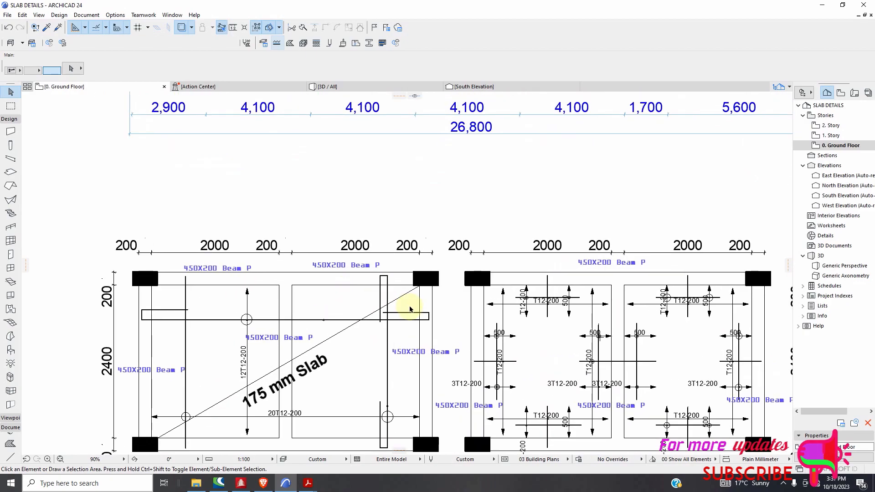
{"action": "scroll", "coordinate": [409, 309], "scroll_direction": "down", "scroll_amount": 5}
{"action": "scroll", "coordinate": [407, 297], "scroll_direction": "up", "scroll_amount": 3}
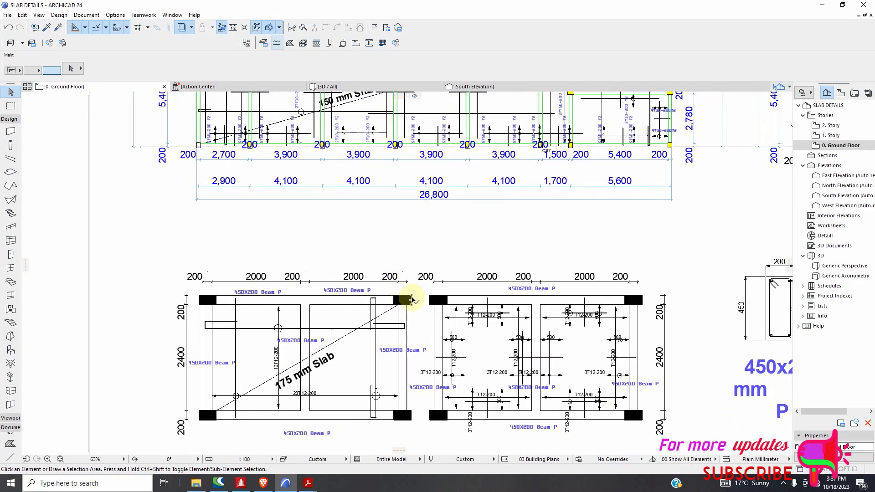
{"action": "scroll", "coordinate": [348, 294], "scroll_direction": "up", "scroll_amount": 4}
{"action": "scroll", "coordinate": [349, 294], "scroll_direction": "down", "scroll_amount": 8}
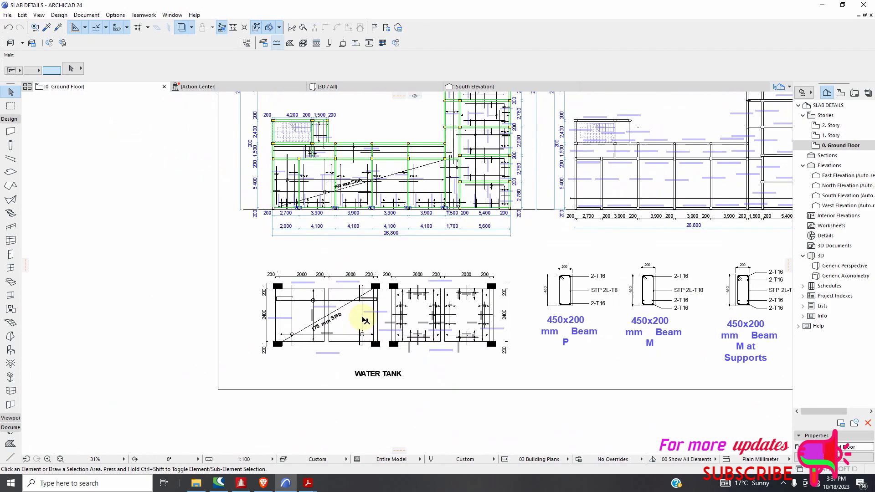
{"action": "scroll", "coordinate": [364, 319], "scroll_direction": "up", "scroll_amount": 4}
{"action": "scroll", "coordinate": [371, 307], "scroll_direction": "down", "scroll_amount": 7}
{"action": "scroll", "coordinate": [323, 304], "scroll_direction": "up", "scroll_amount": 2}
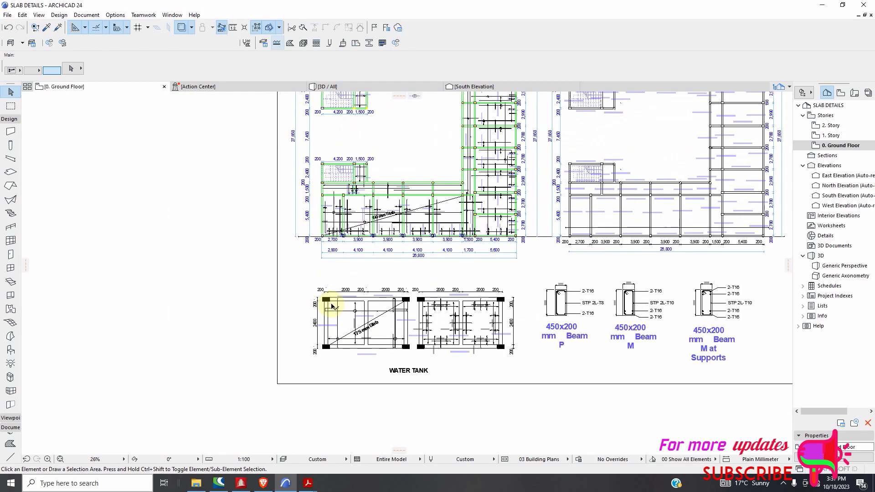
Step: Review the complete slab details sheet, including the water tank plans, floor slab plans, beam sections and notes
{"action": "scroll", "coordinate": [395, 286], "scroll_direction": "up", "scroll_amount": 2}
{"action": "scroll", "coordinate": [397, 318], "scroll_direction": "down", "scroll_amount": 4}
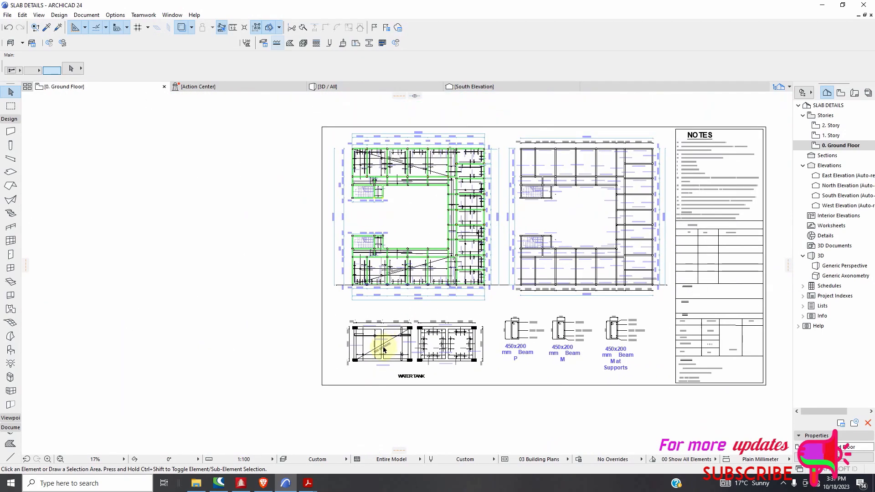
{"action": "scroll", "coordinate": [383, 349], "scroll_direction": "down", "scroll_amount": 2}
{"action": "scroll", "coordinate": [551, 271], "scroll_direction": "up", "scroll_amount": 2}
{"action": "scroll", "coordinate": [392, 322], "scroll_direction": "down", "scroll_amount": 2}
{"action": "scroll", "coordinate": [392, 322], "scroll_direction": "up", "scroll_amount": 4}
{"action": "scroll", "coordinate": [414, 315], "scroll_direction": "up", "scroll_amount": 10}
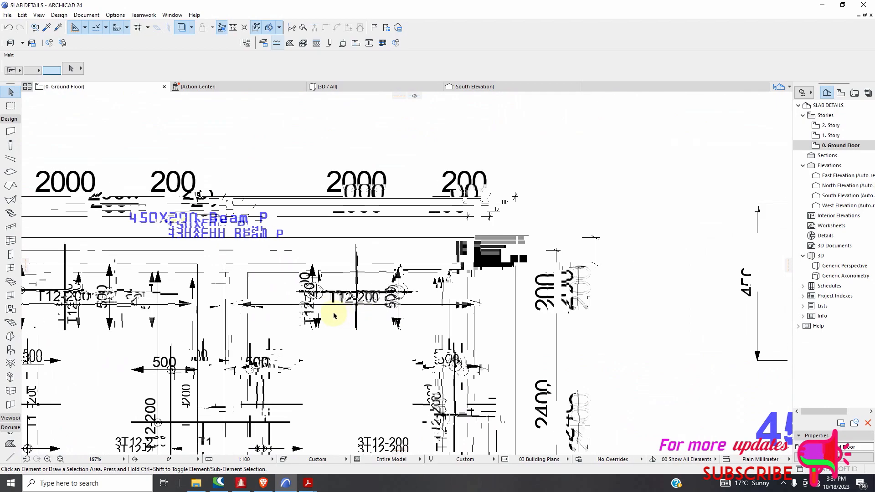
{"action": "scroll", "coordinate": [335, 314], "scroll_direction": "down", "scroll_amount": 10}
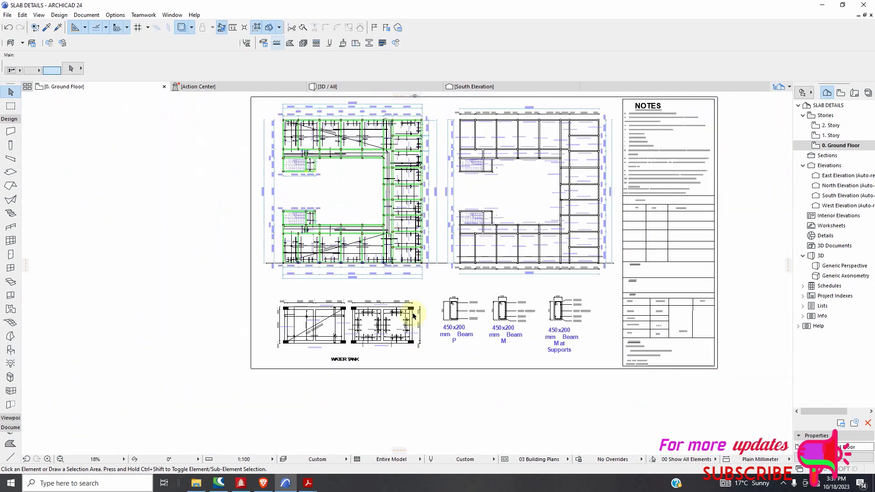
{"action": "scroll", "coordinate": [413, 315], "scroll_direction": "down", "scroll_amount": 2}
{"action": "scroll", "coordinate": [322, 186], "scroll_direction": "up", "scroll_amount": 10}
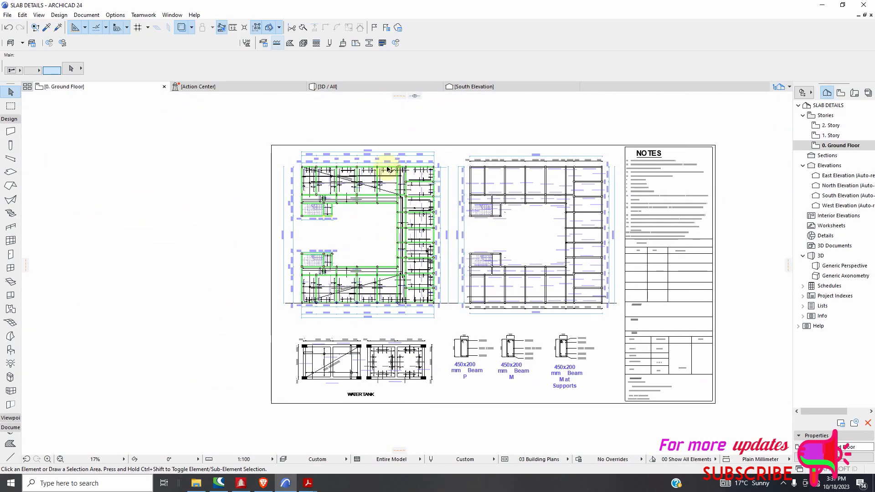
{"action": "scroll", "coordinate": [342, 185], "scroll_direction": "down", "scroll_amount": 6}
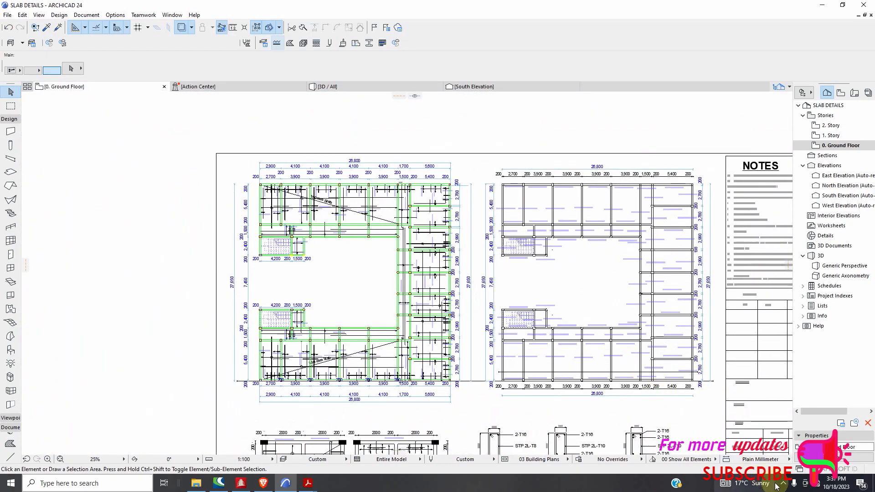